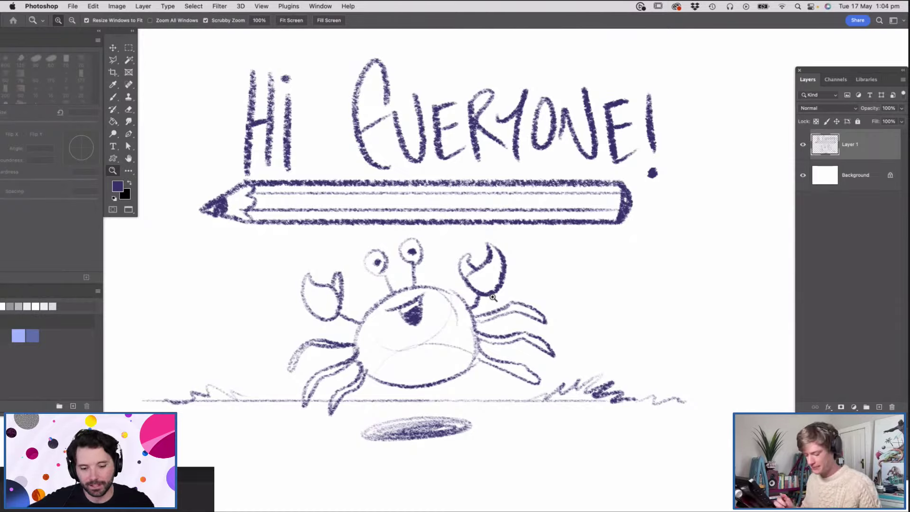
Add an empty layer above the crab sketch, hide Layer 1, and bring the Brush Settings and Swatches fully on screen
left_click_drag(438, 309, 409, 350)
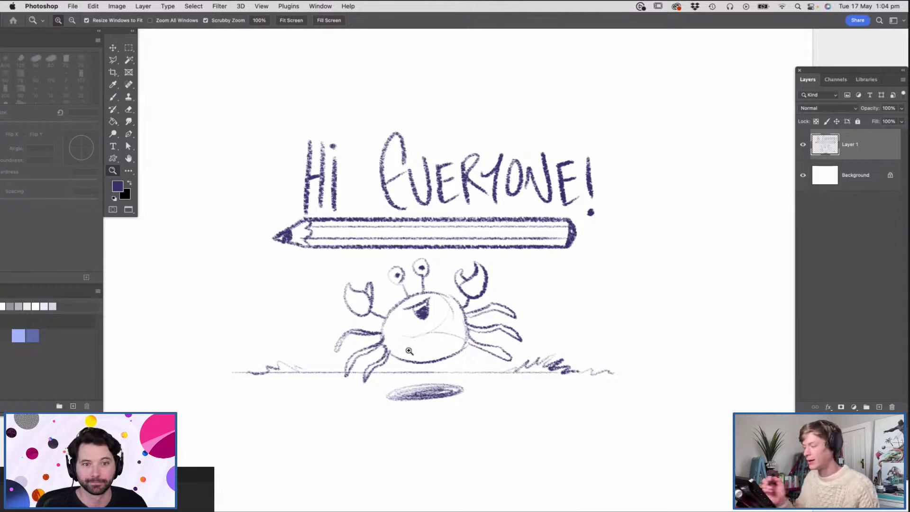
left_click(417, 334)
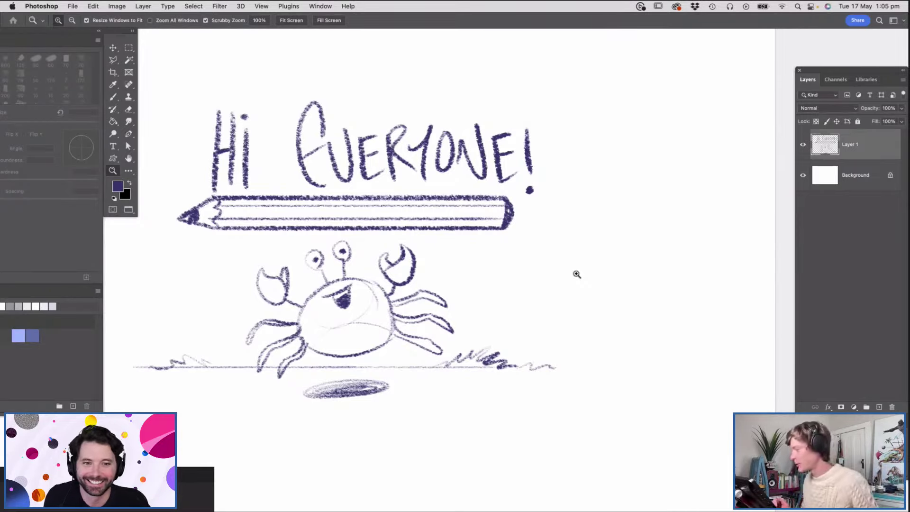
left_click(879, 406)
left_click_drag(536, 250, 456, 260)
left_click(802, 175)
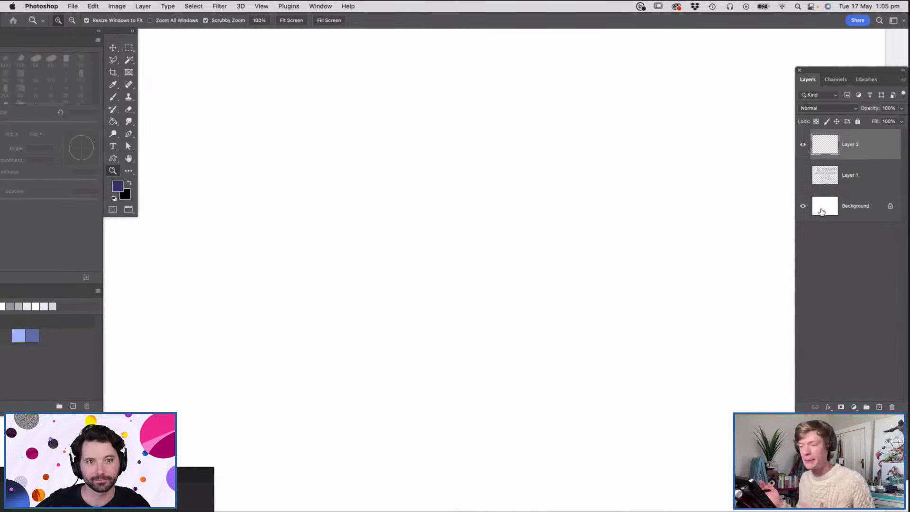
mouse_move(64, 30)
left_mouse_down()
mouse_move(153, 38)
mouse_move(140, 37)
left_mouse_up()
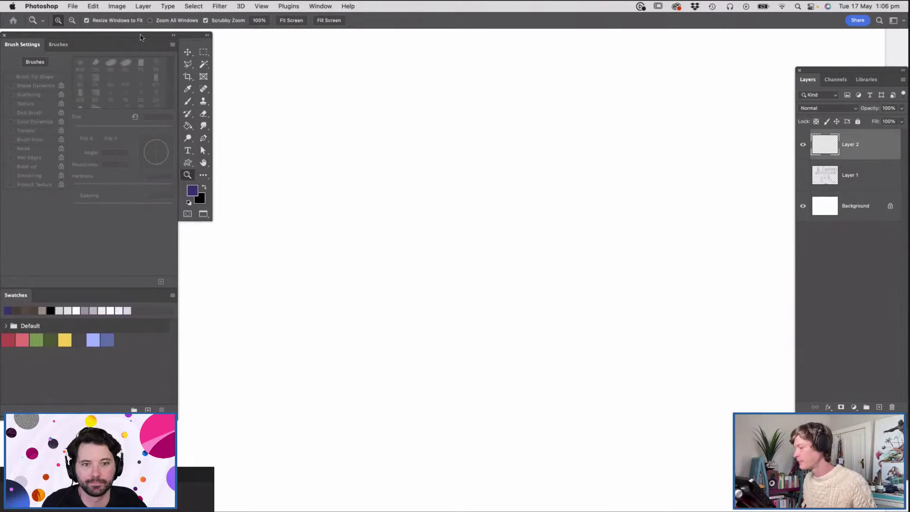
Test the 27 px textured brush with a large looping scribble on the empty layer and undo it
key("b")
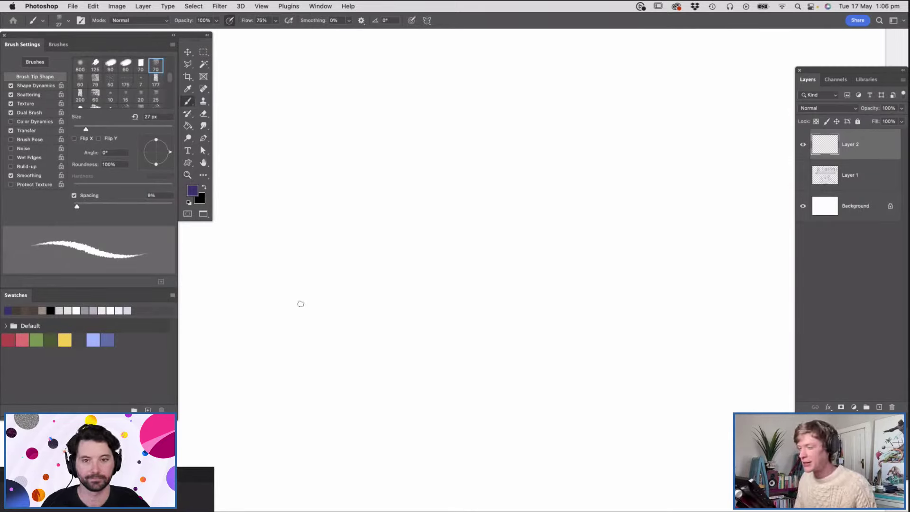
mouse_move(463, 140)
left_mouse_down()
mouse_move(426, 266)
mouse_move(563, 202)
mouse_move(558, 237)
mouse_move(682, 237)
mouse_move(339, 360)
mouse_move(356, 276)
mouse_move(464, 309)
left_mouse_up()
key("super+z")
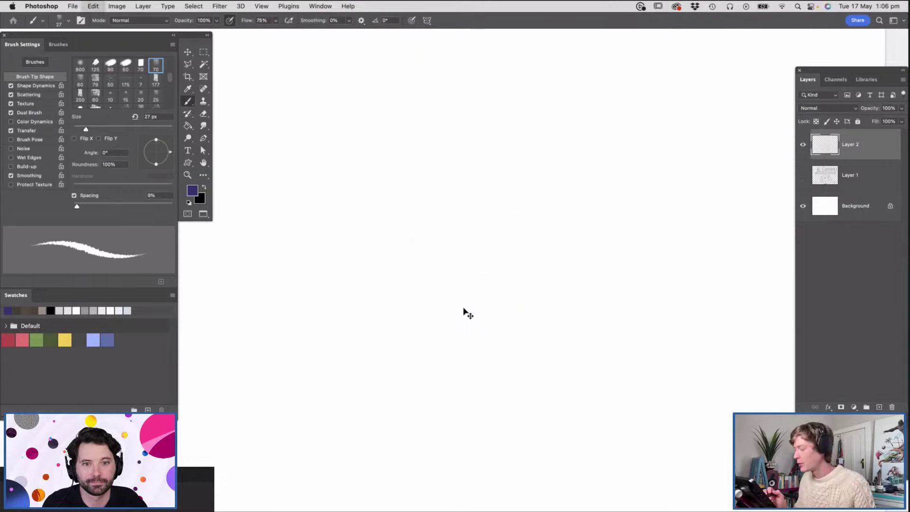
mouse_move(468, 162)
left_mouse_down()
mouse_move(417, 218)
mouse_move(474, 329)
mouse_move(646, 240)
mouse_move(646, 315)
left_mouse_up()
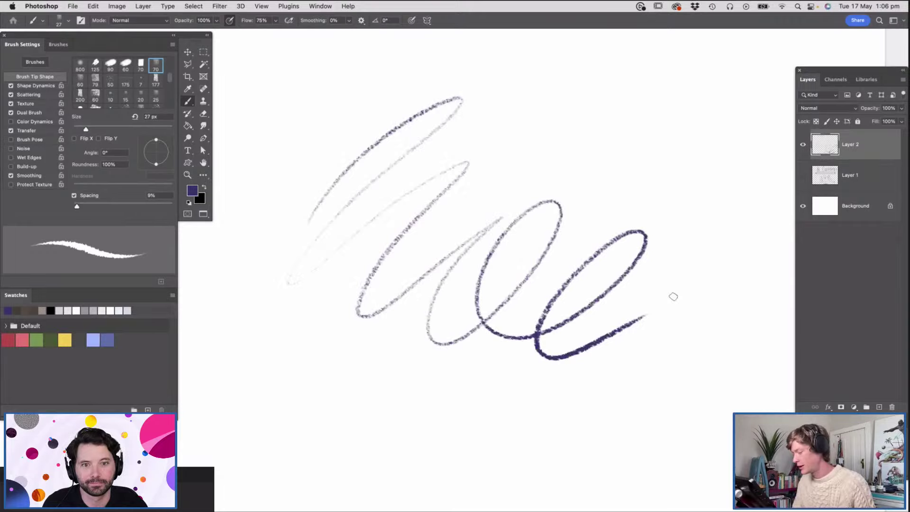
key("super+z")
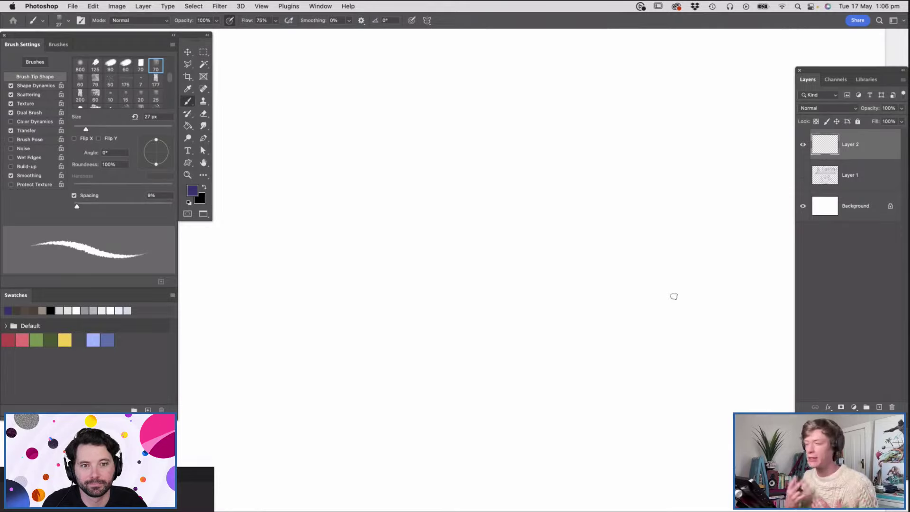
Look through the Brushes options for where to get more brushes, ending back at the Brush Settings
left_click(172, 45)
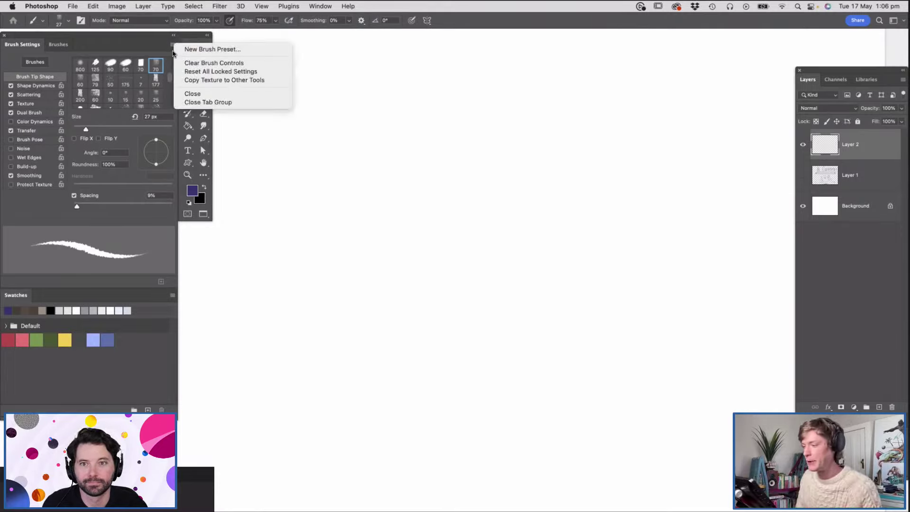
left_click(64, 45)
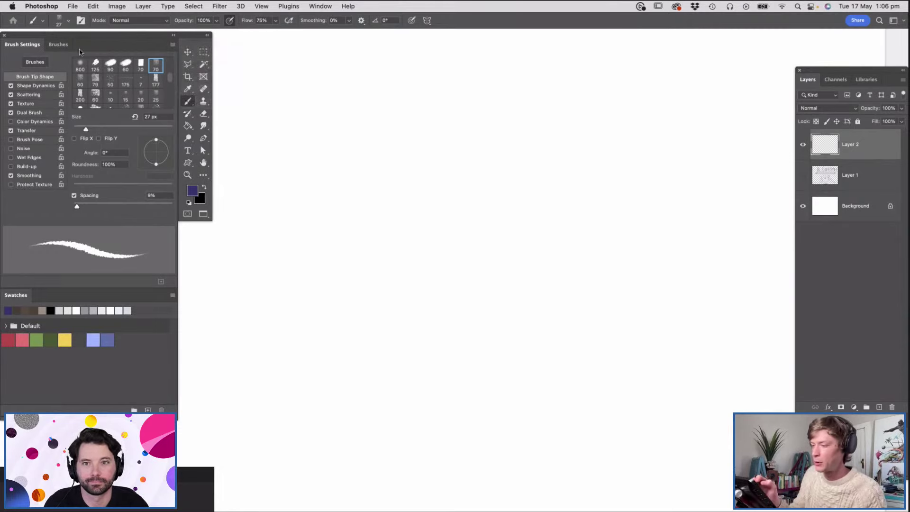
left_click(59, 44)
left_click(172, 44)
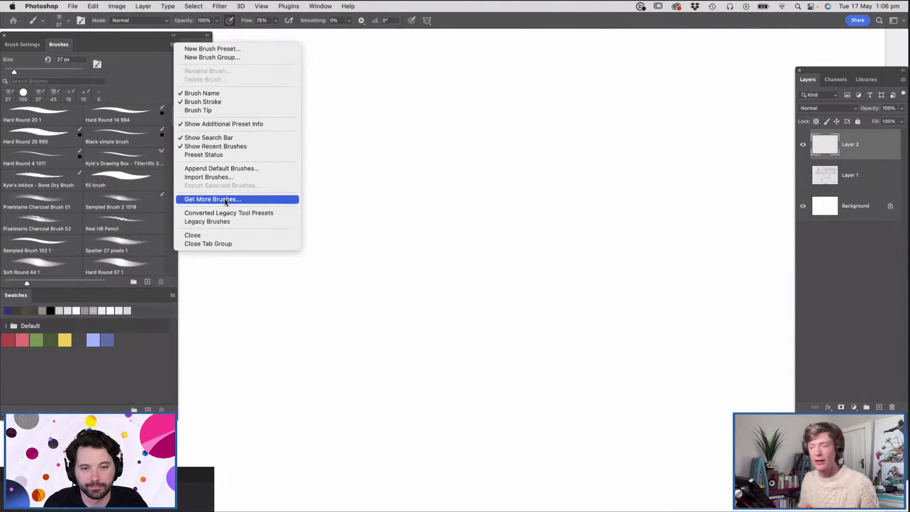
left_click(38, 47)
left_click(38, 46)
Try diagonal shading strokes of varying pressure on the empty layer and undo them
mouse_move(352, 159)
left_mouse_down()
mouse_move(295, 284)
mouse_move(562, 174)
mouse_move(634, 286)
mouse_move(675, 315)
mouse_move(611, 342)
left_mouse_up()
key("super+z")
mouse_move(374, 155)
left_mouse_down()
mouse_move(328, 210)
mouse_move(485, 142)
mouse_move(497, 178)
mouse_move(517, 190)
mouse_move(424, 277)
mouse_move(518, 237)
mouse_move(411, 341)
left_mouse_up()
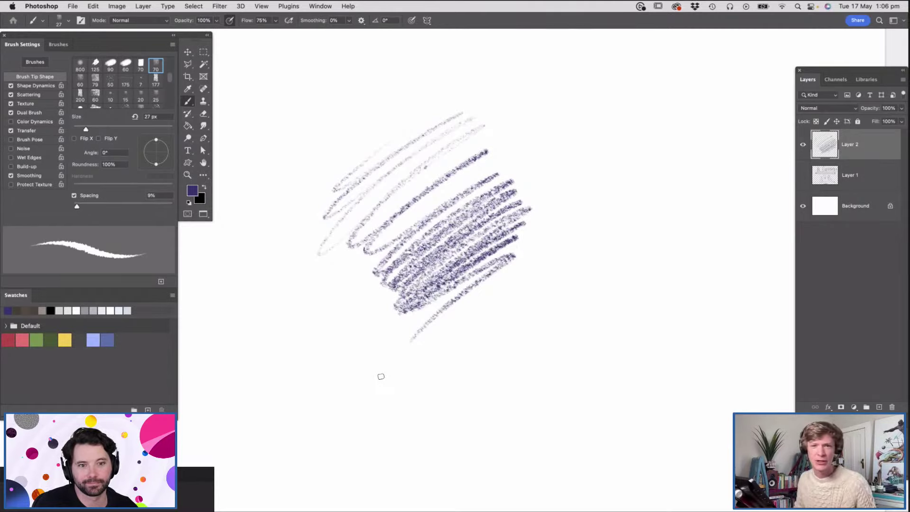
key("super+z")
key("super+z")
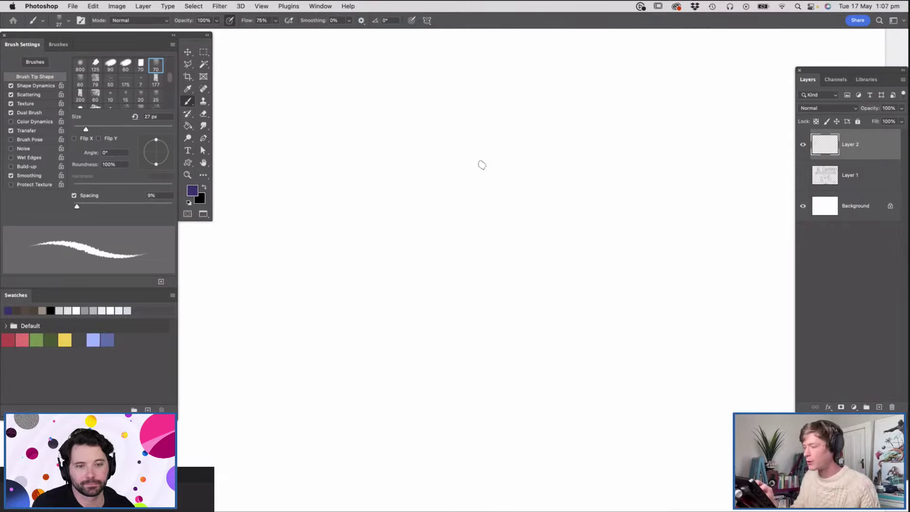
Sketch a mug with a rim, tapered body and looped handle using the 27 px textured brush
mouse_move(543, 138)
left_mouse_down()
mouse_move(388, 166)
mouse_move(372, 148)
mouse_move(355, 177)
mouse_move(385, 349)
left_mouse_up()
mouse_move(574, 145)
left_mouse_down()
mouse_move(563, 356)
mouse_move(561, 339)
mouse_move(400, 374)
left_mouse_up()
left_click_drag(374, 327, 450, 372)
mouse_move(569, 187)
left_mouse_down()
mouse_move(620, 216)
mouse_move(566, 291)
left_mouse_up()
mouse_move(570, 224)
left_mouse_down()
mouse_move(591, 190)
mouse_move(606, 224)
mouse_move(566, 284)
left_mouse_up()
mouse_move(591, 189)
left_mouse_down()
mouse_move(565, 273)
mouse_move(579, 296)
mouse_move(569, 314)
left_mouse_up()
key("super+space")
mouse_move(443, 247)
left_mouse_down()
mouse_move(413, 273)
mouse_move(490, 256)
left_mouse_up()
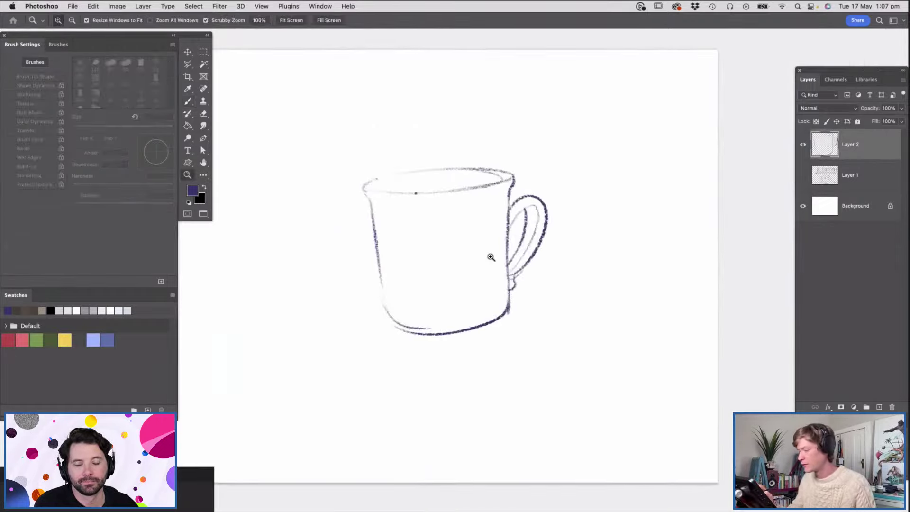
Set the brush size to 52 px and retrace the mug's sides, base and rim
key("b")
right_click(432, 225)
right_click(408, 241)
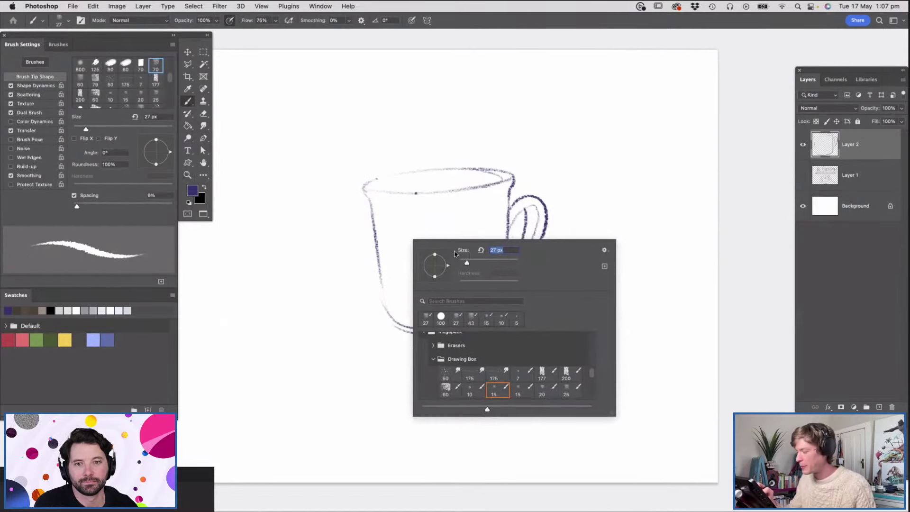
left_click(474, 262)
left_click(487, 229)
mouse_move(372, 200)
left_mouse_down()
mouse_move(378, 279)
mouse_move(394, 320)
mouse_move(439, 322)
left_mouse_up()
mouse_move(390, 303)
left_mouse_down()
mouse_move(515, 309)
mouse_move(504, 302)
mouse_move(507, 194)
left_mouse_up()
mouse_move(379, 174)
left_mouse_down()
mouse_move(484, 166)
mouse_move(377, 179)
mouse_move(419, 191)
mouse_move(429, 173)
mouse_move(399, 173)
mouse_move(507, 177)
left_mouse_up()
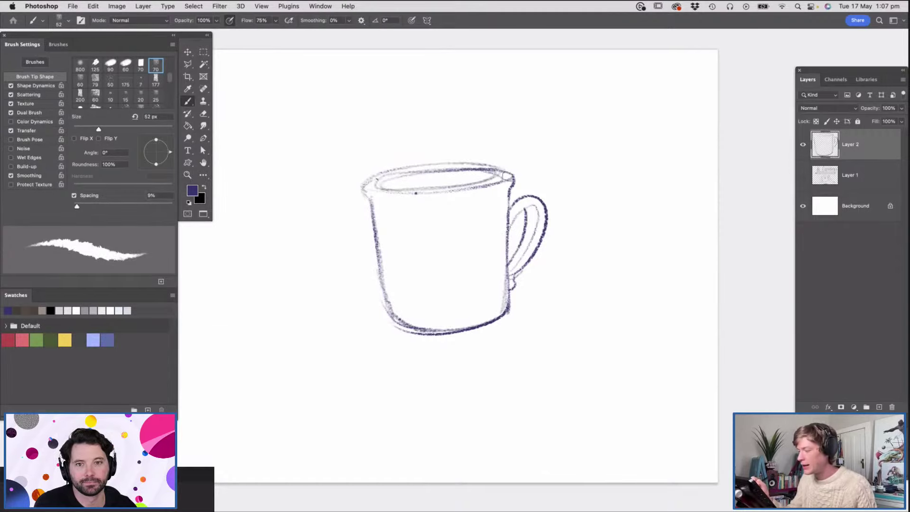
Scale the mug sketch down and move it to the lower left of the canvas
key("z")
left_click(492, 249, "alt")
key("super+t")
left_click_drag(492, 249, 393, 302)
left_click_drag(427, 235, 387, 277)
key("Return")
Marquee-select the small mug sketch, delete it and clear the selection
key("m")
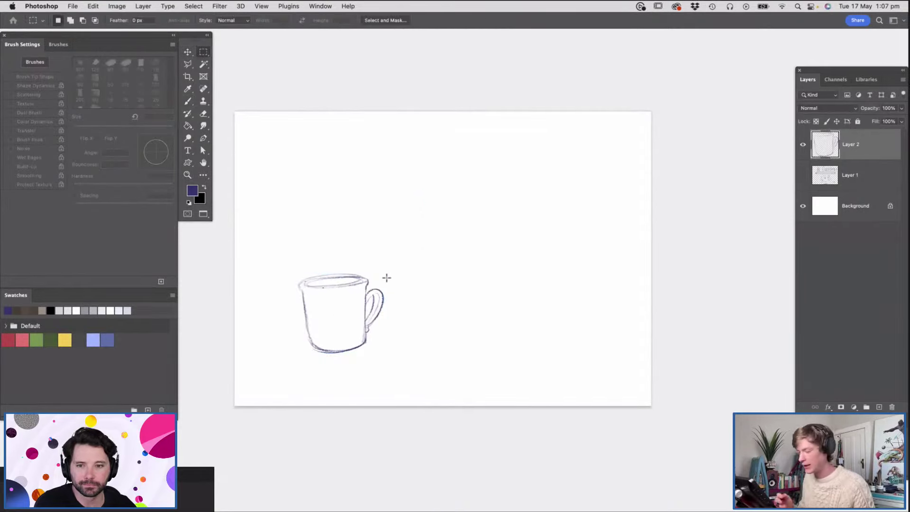
key("z")
left_click_drag(300, 349, 335, 364)
key("m")
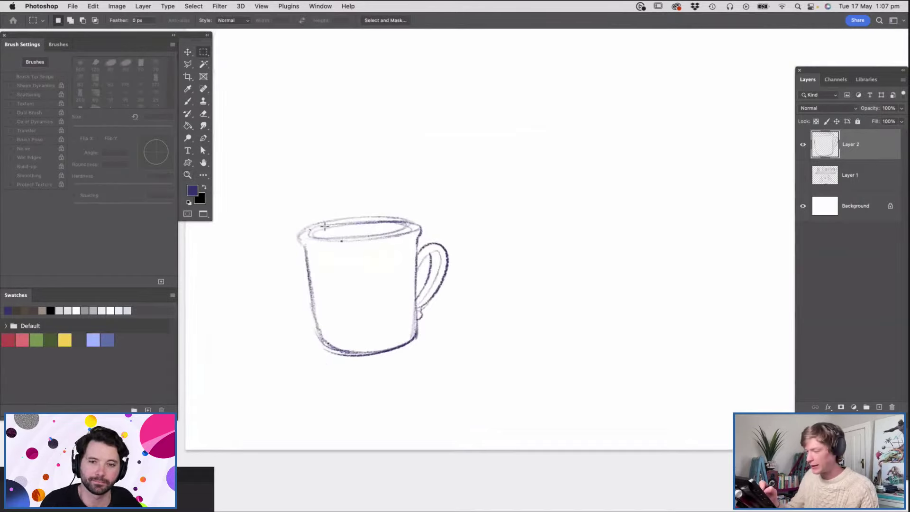
left_click_drag(265, 188, 485, 372)
key("Delete")
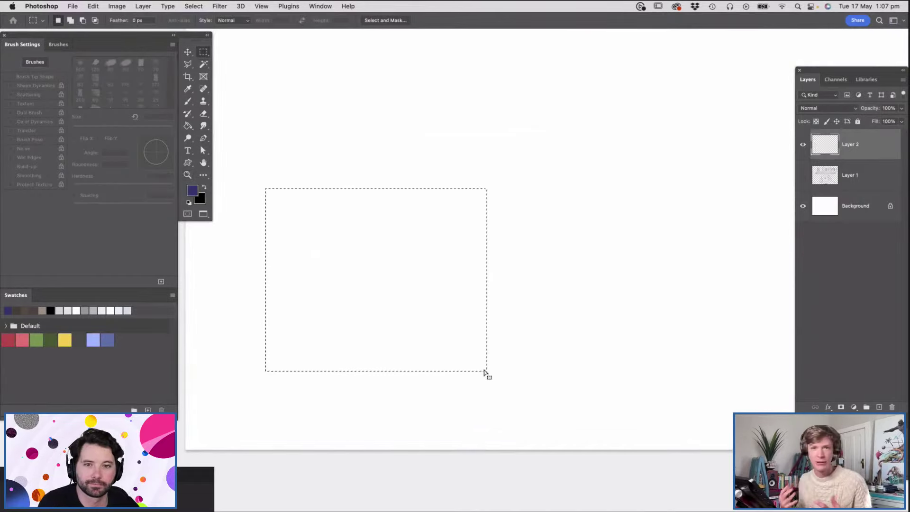
key("ctrl+d")
Switch the brush to the black 14 px hard round preset
key("b")
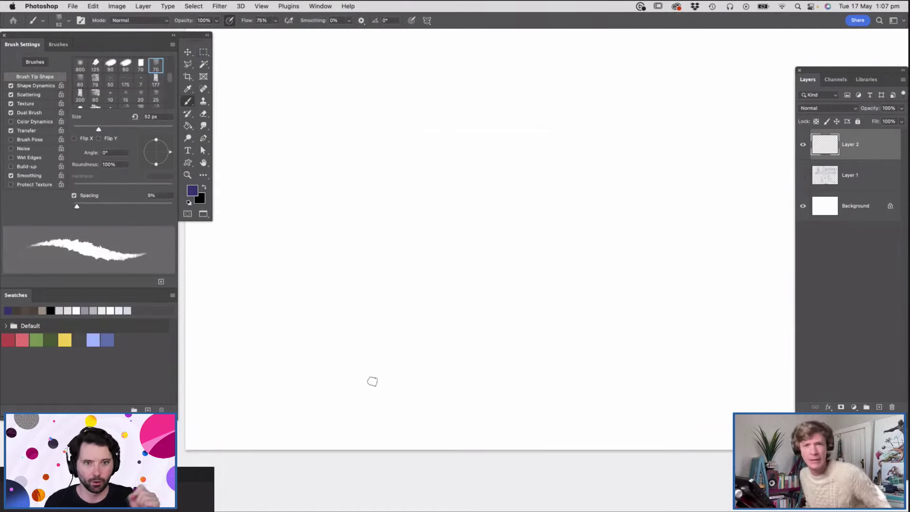
right_click(324, 185)
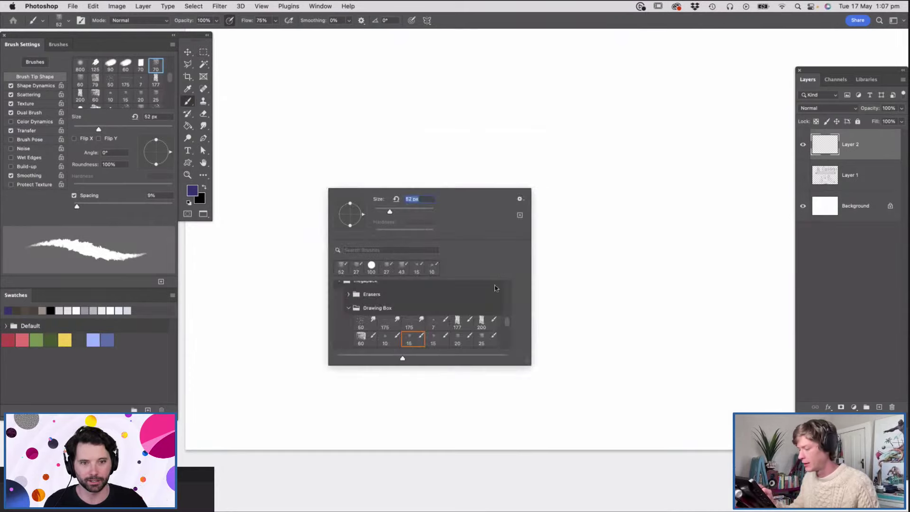
left_click_drag(507, 325, 505, 255)
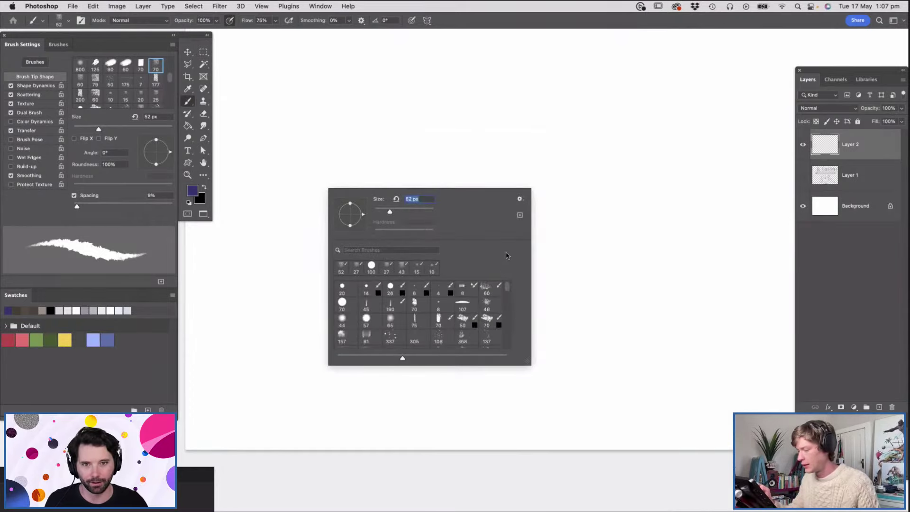
left_click(377, 292)
left_click(407, 157)
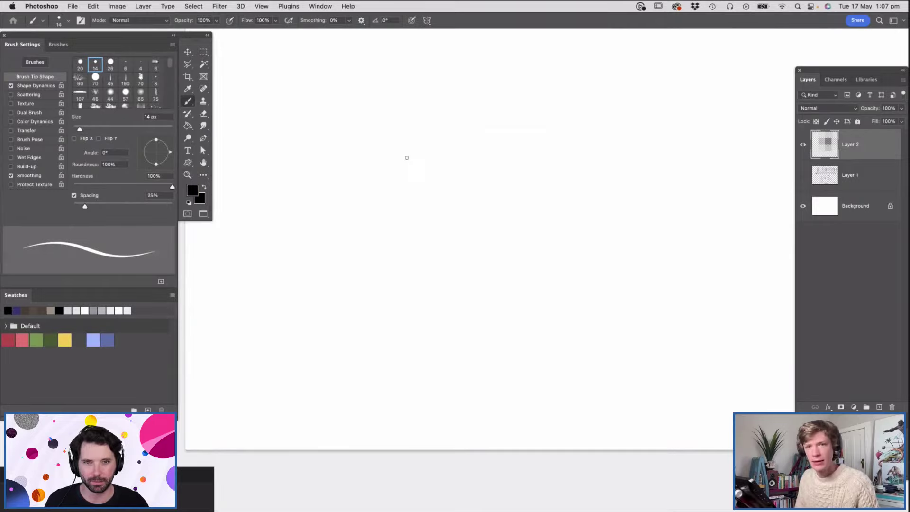
Draw a second mug in clean black lines, with an oval rim, tapered body, curved base and outer handle loop
mouse_move(451, 167)
left_mouse_down()
mouse_move(517, 148)
mouse_move(379, 165)
mouse_move(364, 179)
mouse_move(387, 292)
left_mouse_up()
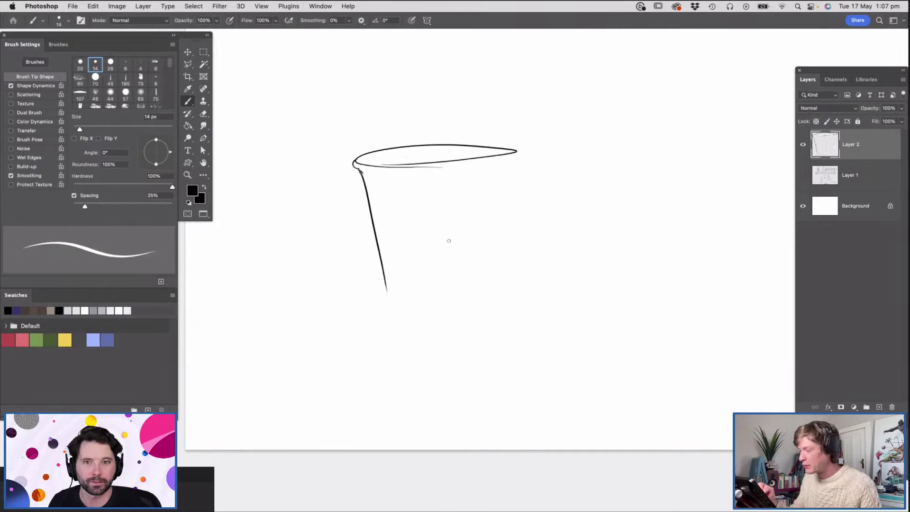
mouse_move(518, 151)
left_mouse_down()
mouse_move(504, 278)
mouse_move(456, 297)
mouse_move(385, 285)
left_mouse_up()
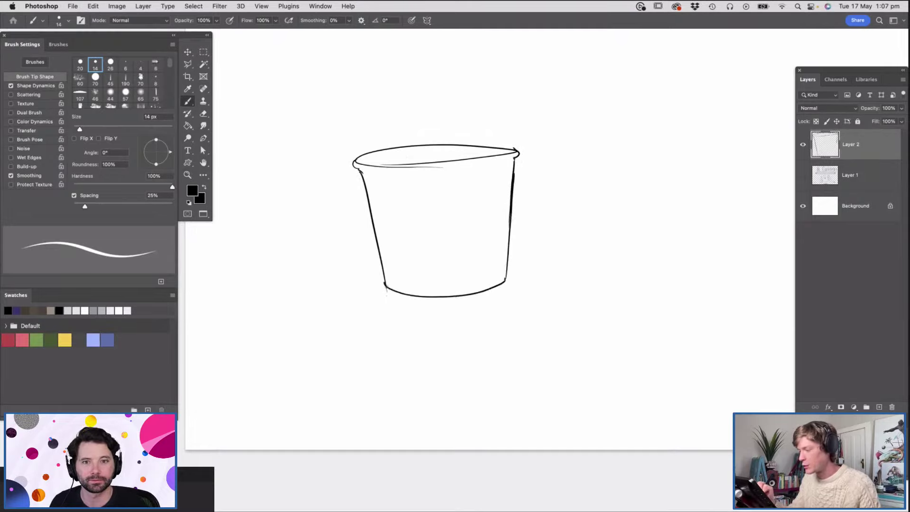
left_click_drag(518, 175, 511, 240)
key("z")
mouse_move(390, 168)
left_mouse_down()
mouse_move(423, 175)
mouse_move(393, 164)
left_mouse_up()
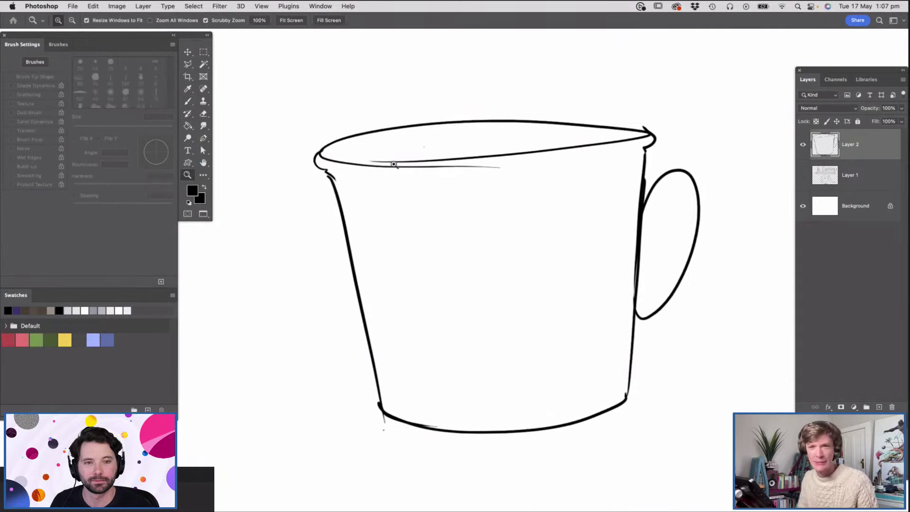
Thicken the front edge of the mug's rim and draw the inner lines of its handle
key("b")
left_click_drag(341, 161, 478, 162)
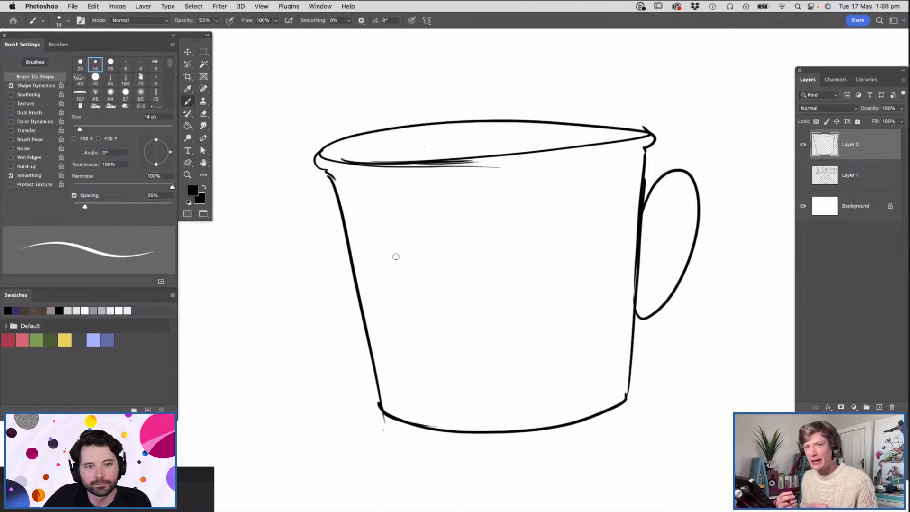
left_click_drag(663, 221, 683, 227)
mouse_move(633, 246)
left_mouse_down()
mouse_move(690, 168)
mouse_move(690, 246)
mouse_move(630, 327)
mouse_move(653, 314)
mouse_move(678, 186)
left_mouse_up()
mouse_move(648, 285)
left_mouse_down()
mouse_move(615, 288)
mouse_move(626, 260)
left_mouse_up()
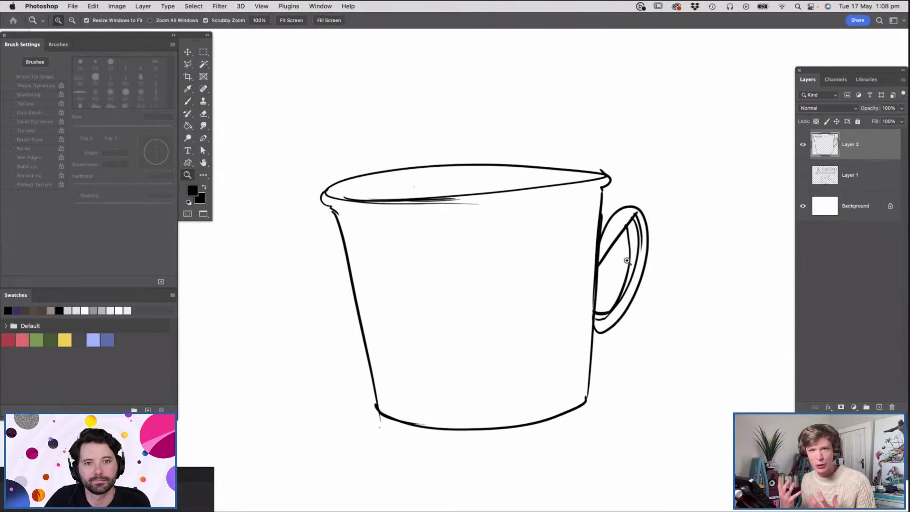
Switch back to the recent 52 px textured brush and scribble diagonal shading across the mug
key("b")
right_click(372, 229)
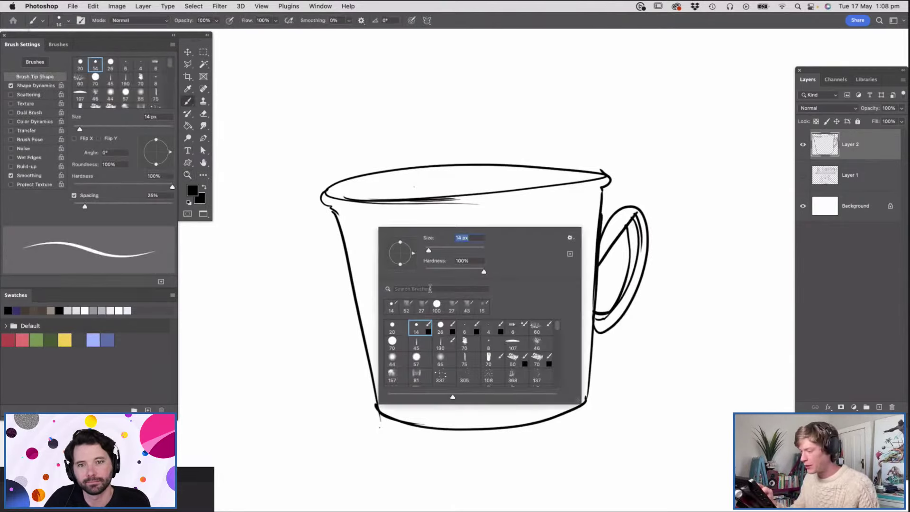
left_click(407, 309)
mouse_move(445, 150)
left_mouse_down()
mouse_move(416, 174)
mouse_move(415, 215)
mouse_move(506, 179)
mouse_move(403, 364)
mouse_move(463, 327)
left_mouse_up()
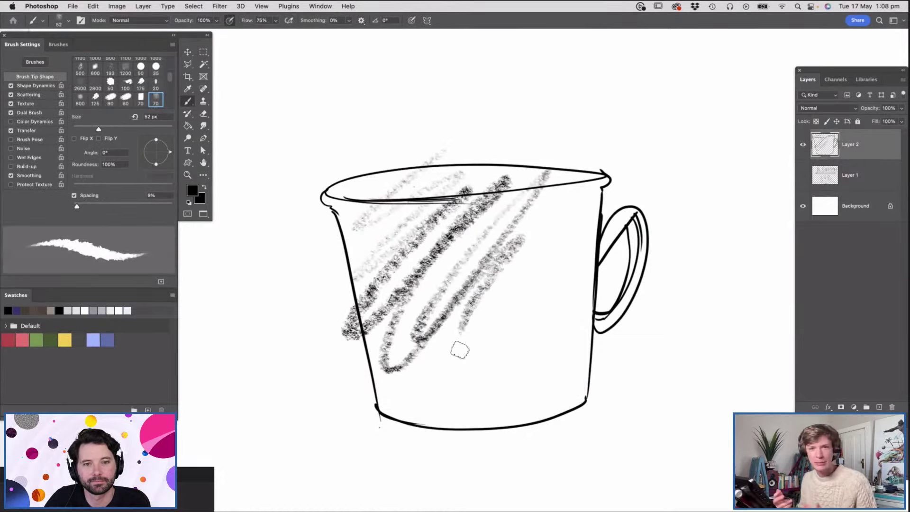
Set the textured brush size to 31 px
right_click(429, 218)
left_click_drag(496, 245, 489, 245)
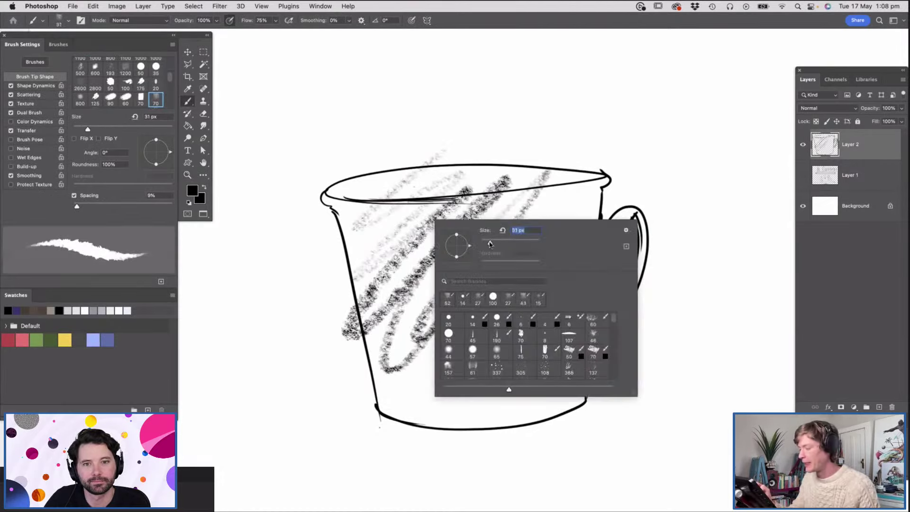
left_click(506, 201)
left_click_drag(459, 203, 439, 230)
Change the foreground colour to a dark blue and scribble test strokes across the mug's body and handle
key("n")
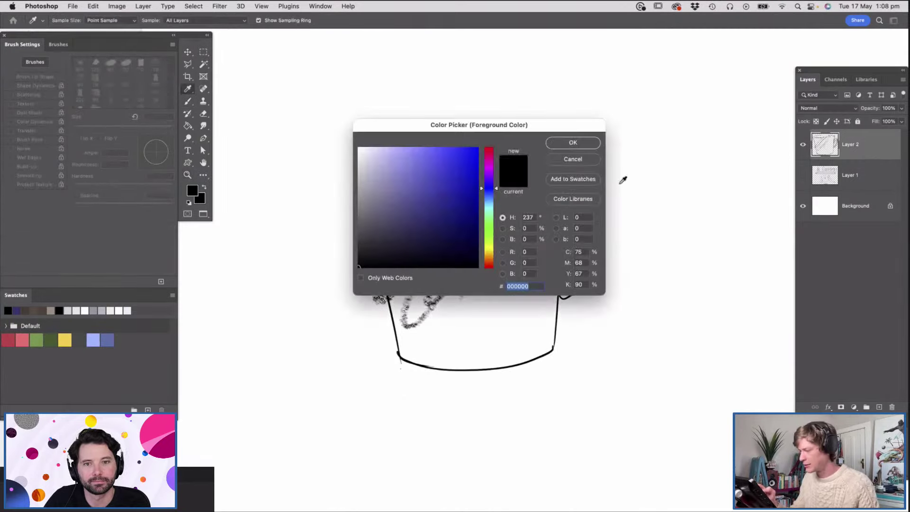
left_click(487, 194)
left_click(448, 208)
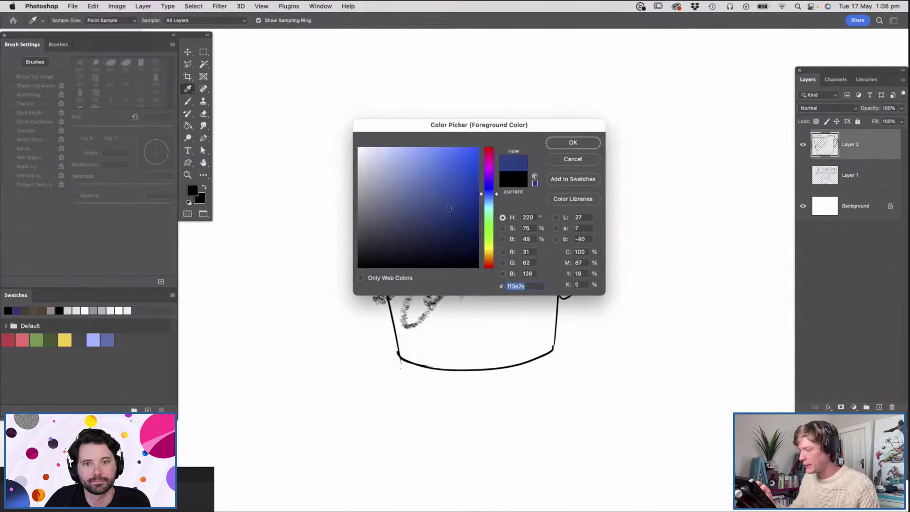
left_click_drag(448, 210, 442, 216)
left_click(573, 142)
mouse_move(551, 232)
left_mouse_down()
mouse_move(478, 311)
mouse_move(573, 325)
left_mouse_up()
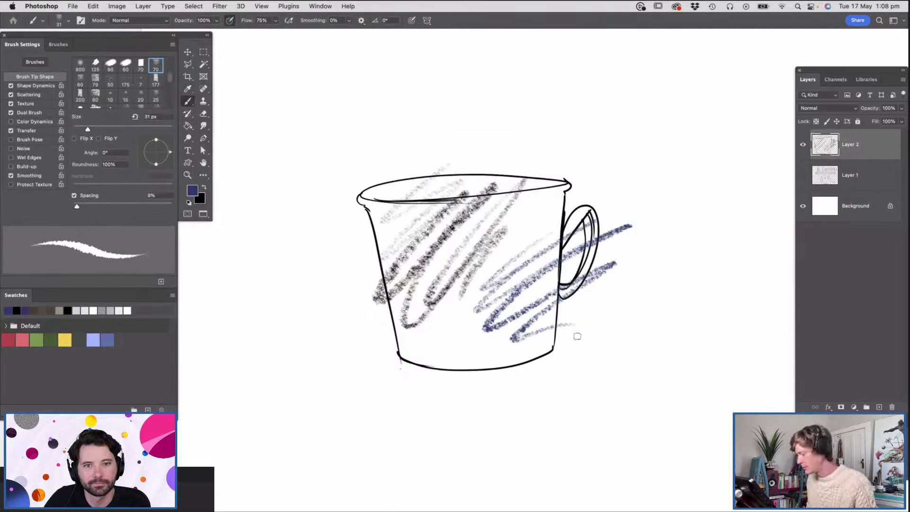
Delete the layer with the mug and scribbles and add a new empty layer above Layer 1
key("Delete")
left_click(877, 406)
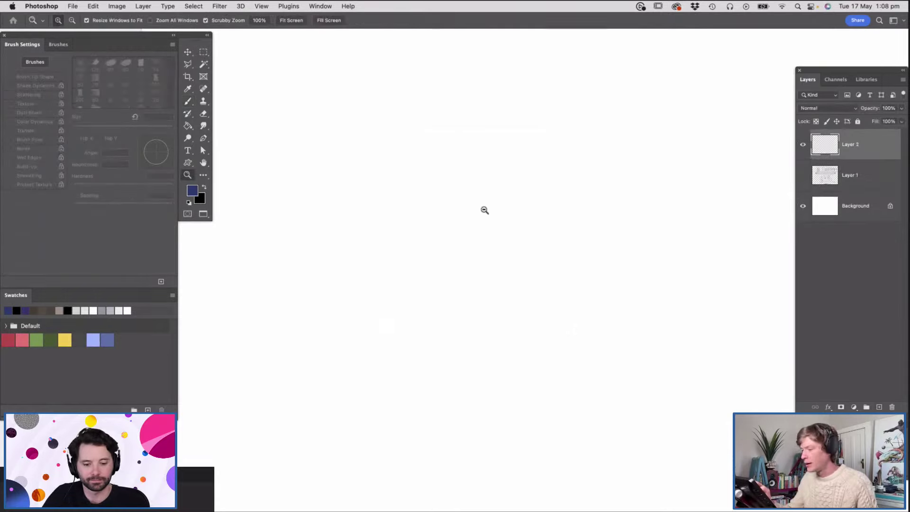
Sketch a man's head outline with rounded chin, two ears, dot eyes and a simple nose in dark blue
mouse_move(363, 239)
left_mouse_down()
mouse_move(372, 126)
mouse_move(497, 195)
mouse_move(492, 264)
left_mouse_up()
left_click_drag(367, 257, 495, 239)
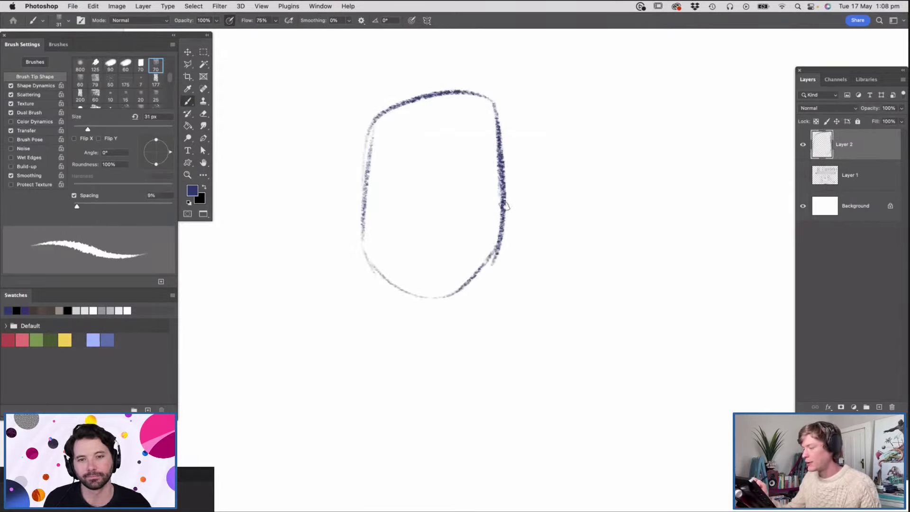
left_click_drag(504, 204, 495, 258)
mouse_move(361, 192)
left_mouse_down()
mouse_move(345, 210)
mouse_move(360, 241)
left_mouse_up()
mouse_move(396, 170)
left_mouse_down()
mouse_move(449, 171)
mouse_move(398, 205)
mouse_move(418, 202)
left_mouse_up()
mouse_move(432, 206)
left_mouse_down()
mouse_move(397, 209)
mouse_move(434, 207)
left_mouse_up()
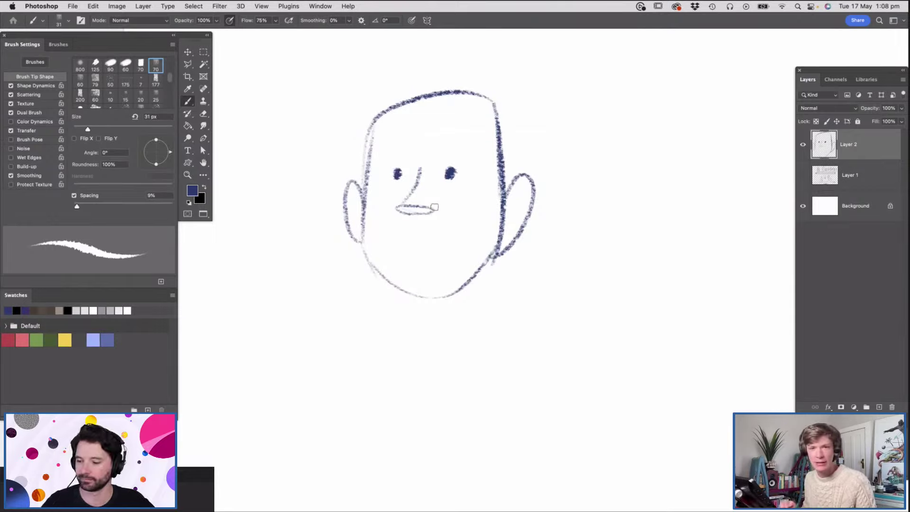
Draw the man's eyebrows, a smiling mouth and a small crease beside one eye
mouse_move(385, 151)
left_mouse_down()
mouse_move(410, 138)
mouse_move(462, 142)
mouse_move(447, 147)
left_mouse_up()
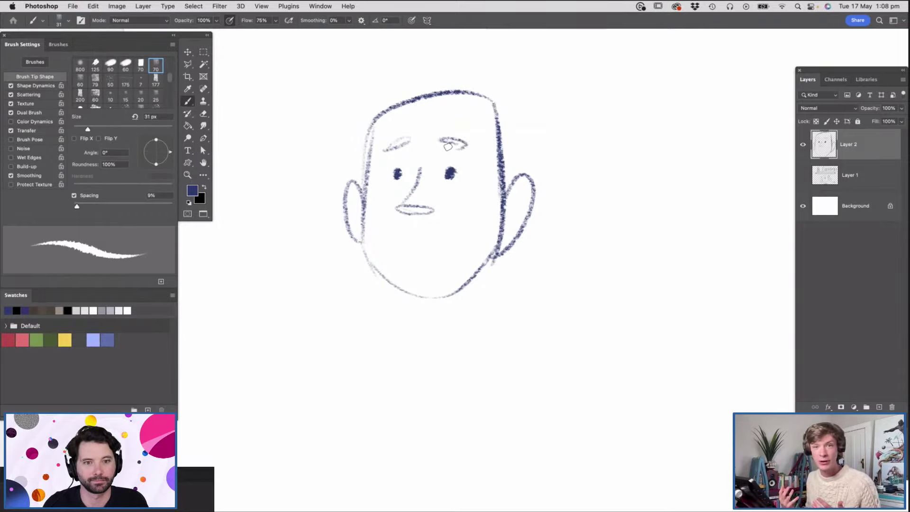
left_click_drag(400, 228, 457, 222)
mouse_move(395, 228)
left_mouse_down()
mouse_move(420, 240)
mouse_move(456, 222)
left_mouse_up()
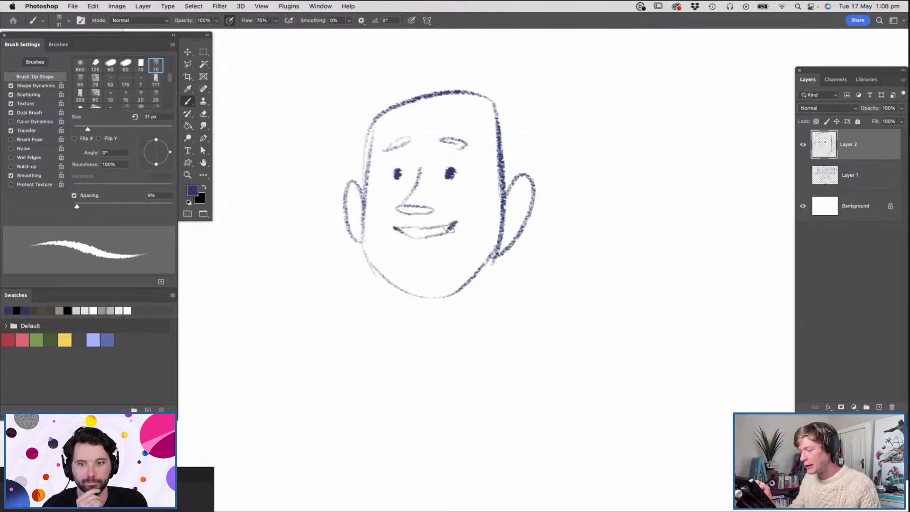
left_click_drag(402, 230, 420, 237)
left_click_drag(439, 169, 451, 189)
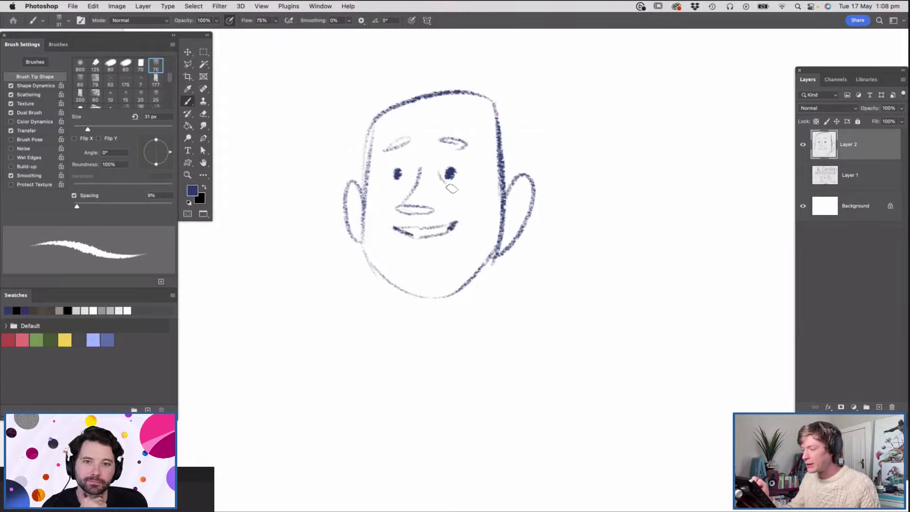
Outline wavy hair over the top and sides of the man's head, with a fringe sweeping across the forehead
left_click_drag(440, 98, 493, 128)
mouse_move(467, 83)
left_mouse_down()
mouse_move(417, 59)
mouse_move(356, 119)
left_mouse_up()
mouse_move(466, 83)
left_mouse_down()
mouse_move(476, 76)
mouse_move(509, 116)
mouse_move(514, 171)
left_mouse_up()
mouse_move(360, 121)
left_mouse_down()
mouse_move(360, 158)
mouse_move(374, 150)
mouse_move(366, 174)
left_mouse_up()
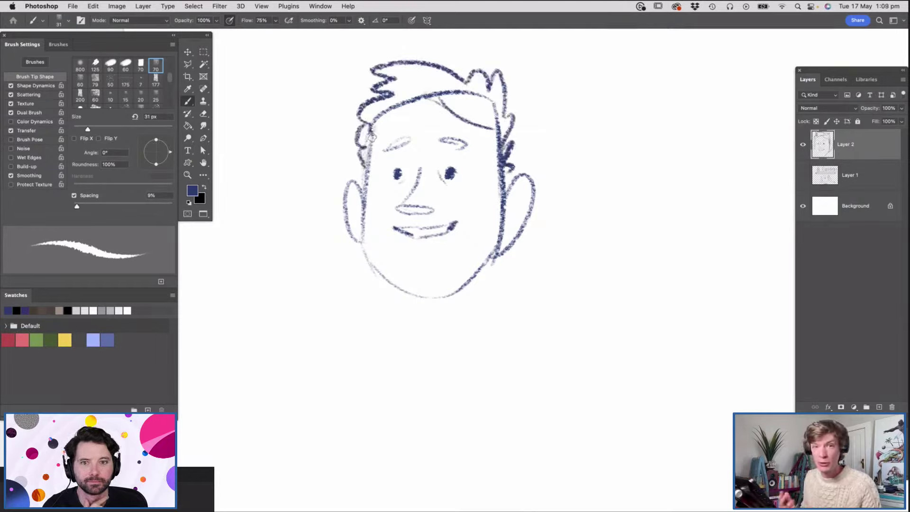
Erase the head outline overlapping the hair, redraw the hairline and shade the hair with diagonal textured strokes
key("e")
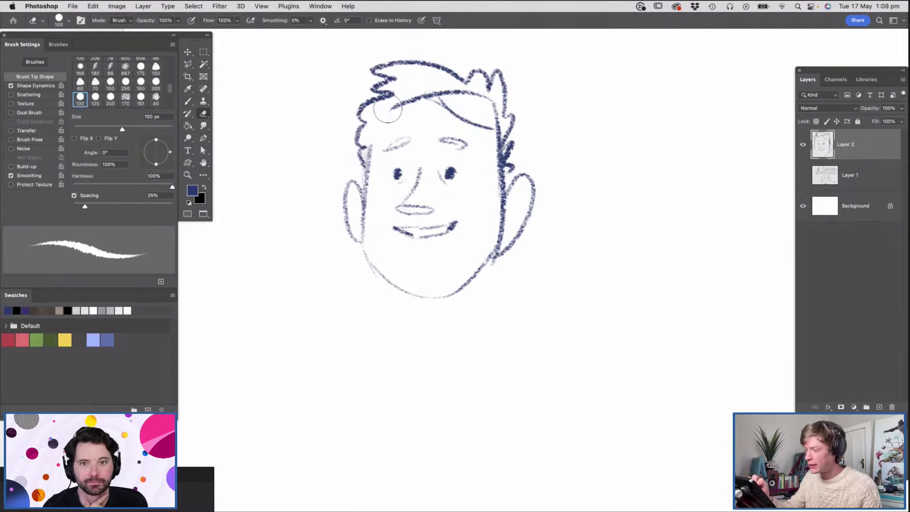
key("b")
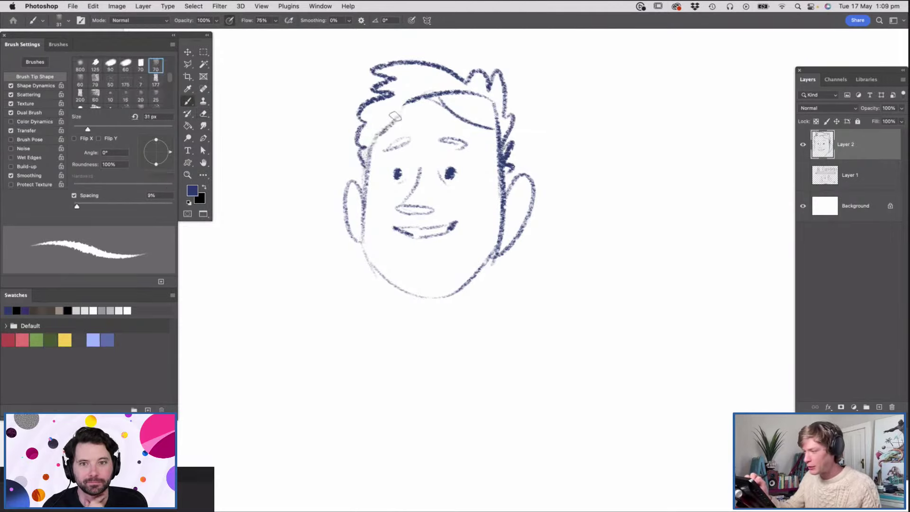
mouse_move(440, 71)
left_mouse_down()
mouse_move(448, 100)
mouse_move(488, 76)
mouse_move(474, 114)
mouse_move(497, 94)
mouse_move(495, 121)
mouse_move(507, 137)
left_mouse_up()
left_click_drag(393, 100, 357, 158)
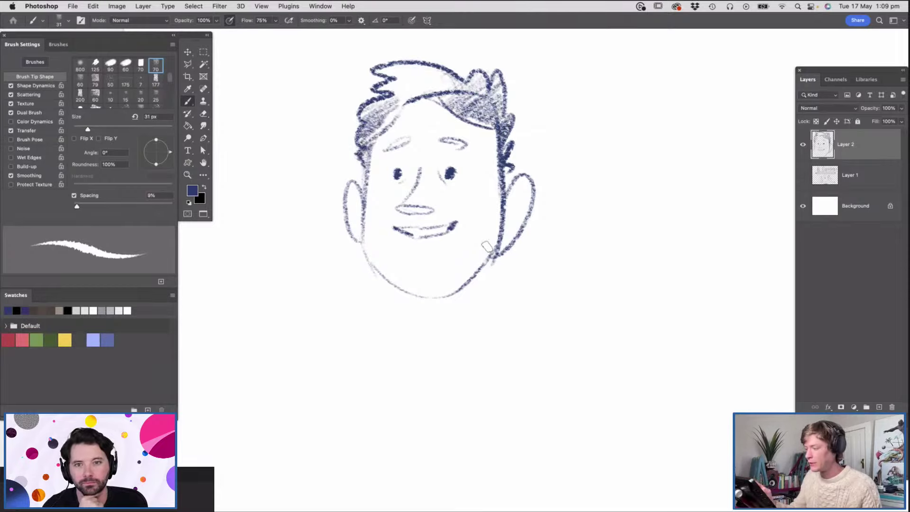
Draw the man's neck with a curved neckline and add inner detail lines to both ears
left_click_drag(493, 245, 495, 288)
mouse_move(412, 297)
left_mouse_down()
mouse_move(417, 325)
mouse_move(467, 330)
left_mouse_up()
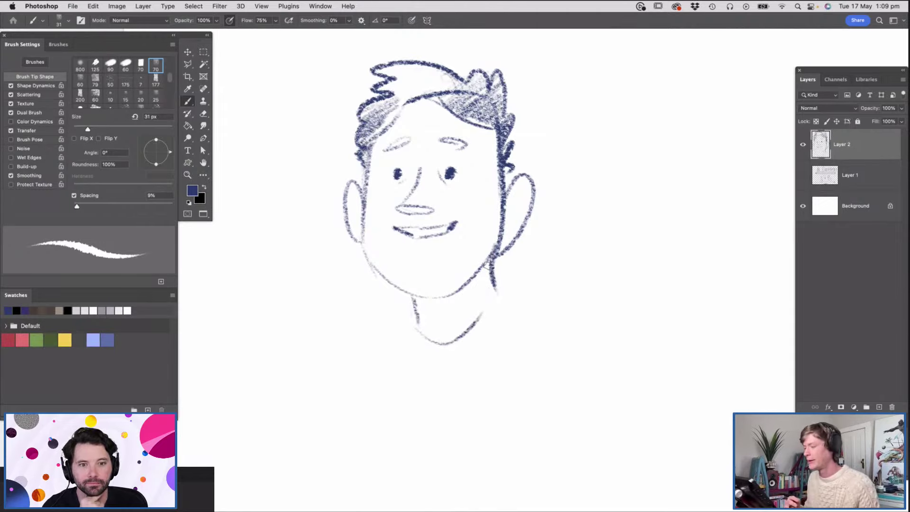
left_click_drag(517, 187, 504, 238)
left_click_drag(355, 202, 353, 217)
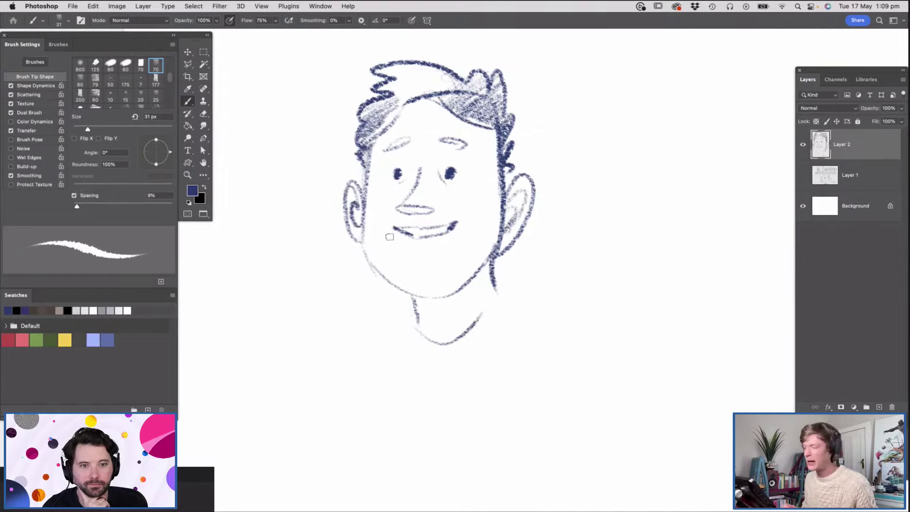
Draw a pointed shirt collar around the neck and strengthen the man's jawline
mouse_move(489, 205)
left_mouse_down()
mouse_move(493, 280)
mouse_move(506, 220)
mouse_move(449, 284)
mouse_move(501, 249)
mouse_move(492, 221)
left_mouse_up()
mouse_move(424, 284)
left_mouse_down()
mouse_move(400, 308)
mouse_move(412, 244)
mouse_move(446, 312)
mouse_move(451, 284)
left_mouse_up()
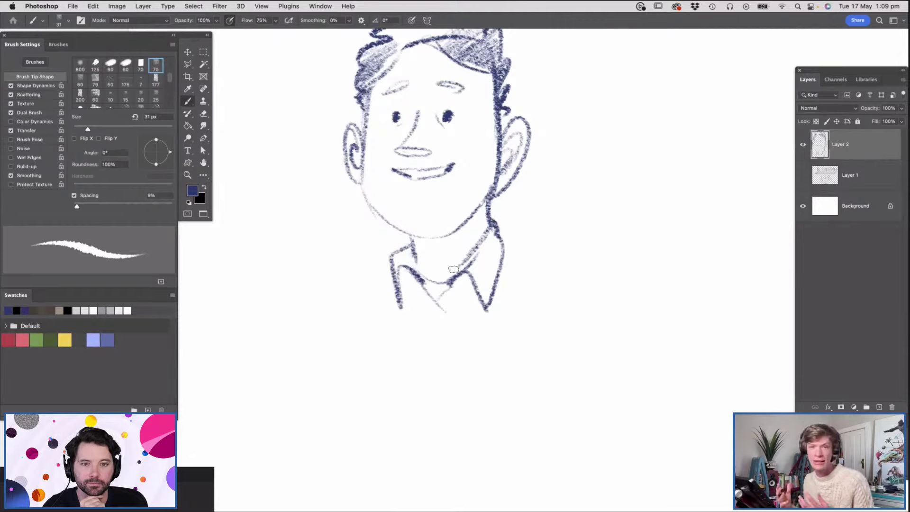
left_click_drag(428, 215, 403, 235)
left_click_drag(474, 185, 493, 197)
mouse_move(341, 201)
left_mouse_down()
mouse_move(369, 239)
mouse_move(413, 243)
mouse_move(465, 202)
mouse_move(452, 220)
left_mouse_up()
left_click_drag(419, 253, 404, 263)
left_click_drag(480, 189, 498, 206)
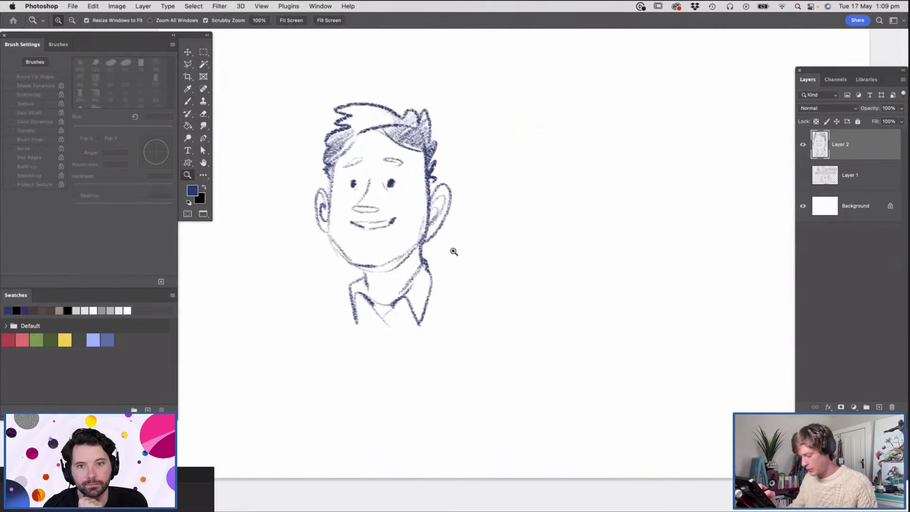
Sketch the man's shoulders, arms and shirt front, with a centre line and curved lines across the chest
key("b")
left_click_drag(433, 280, 470, 301)
left_click_drag(309, 319, 304, 388)
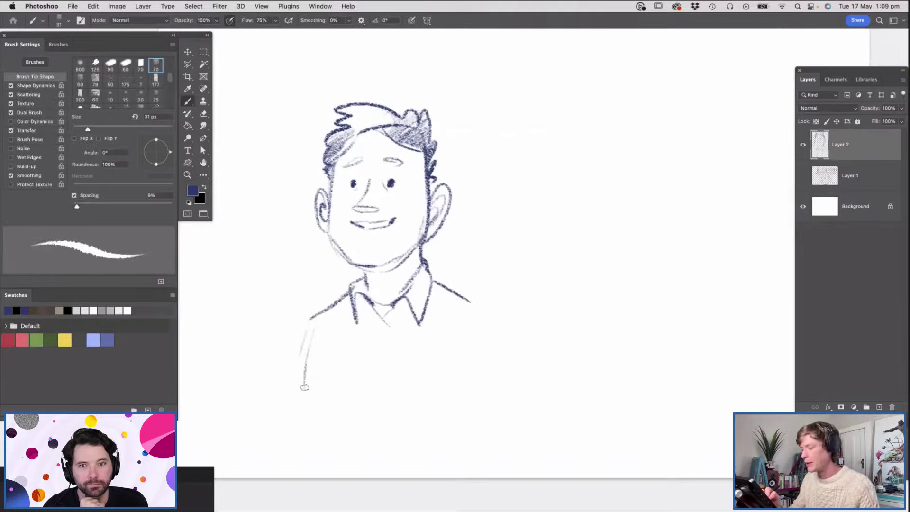
mouse_move(476, 311)
left_mouse_down()
mouse_move(480, 406)
mouse_move(439, 381)
left_mouse_up()
left_click_drag(379, 317, 370, 400)
mouse_move(312, 321)
left_mouse_down()
mouse_move(453, 313)
mouse_move(328, 330)
mouse_move(380, 340)
left_mouse_up()
left_click_drag(322, 329, 444, 324)
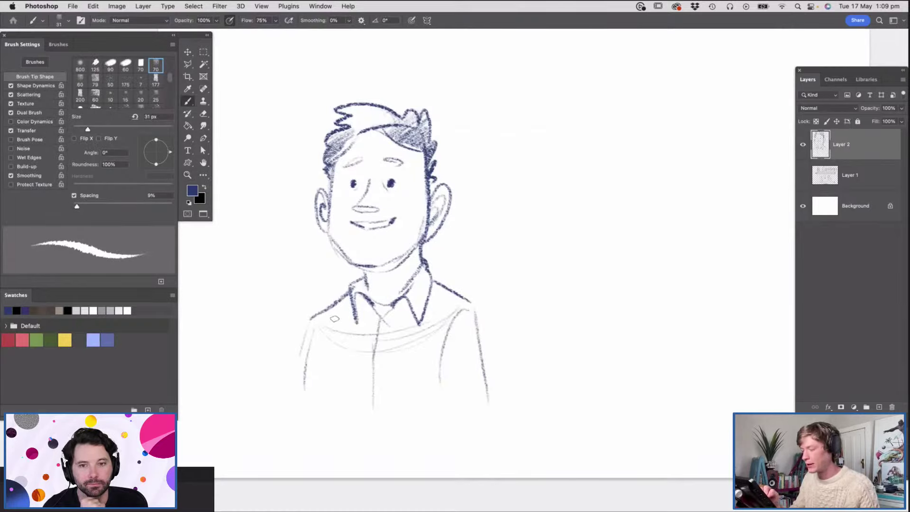
Connect one eyebrow to the bridge of the nose and add light contour lines around the eyes
key("super+space")
left_click_drag(372, 151, 403, 142)
mouse_move(329, 185)
left_mouse_down()
mouse_move(348, 170)
mouse_move(365, 206)
left_mouse_up()
left_click_drag(393, 170, 392, 200)
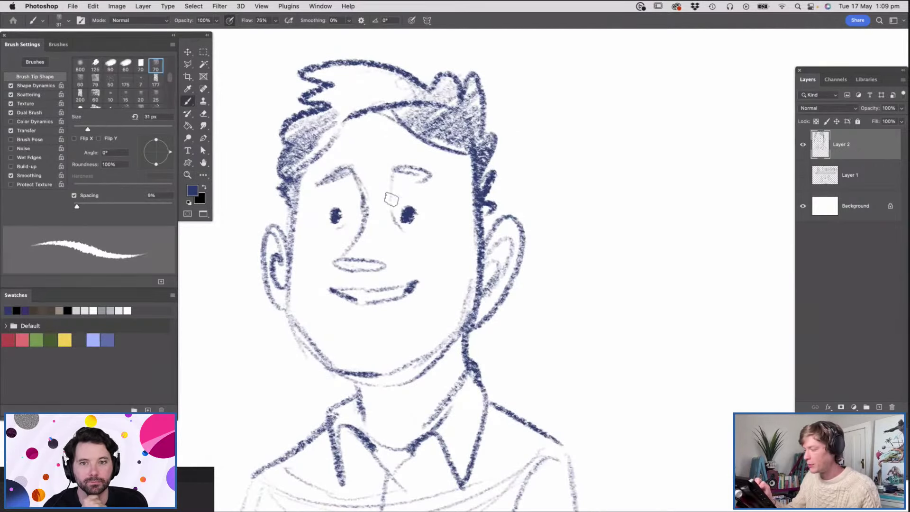
Add shading strokes to the underside of the man's nose
key("super+space")
left_click_drag(397, 234, 358, 237)
left_click_drag(552, 270, 567, 290)
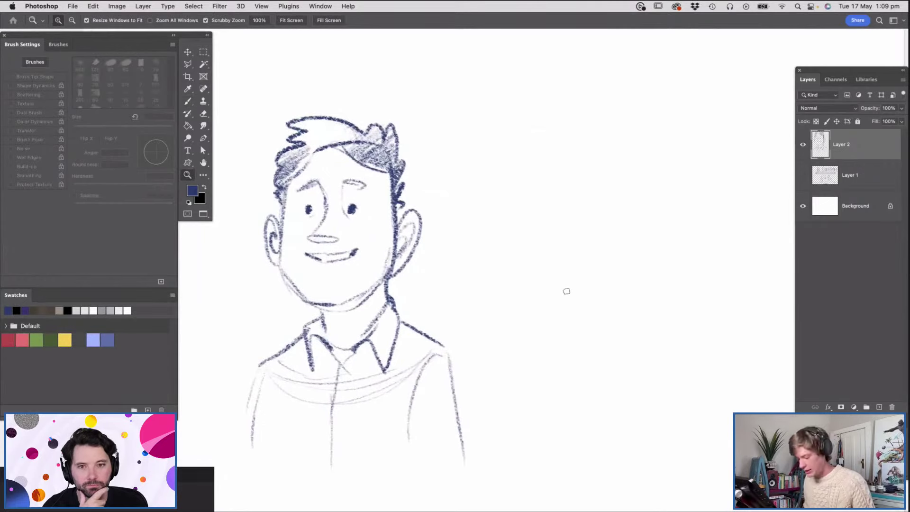
key("z")
left_click(371, 214)
key("b")
left_click_drag(297, 233, 331, 236)
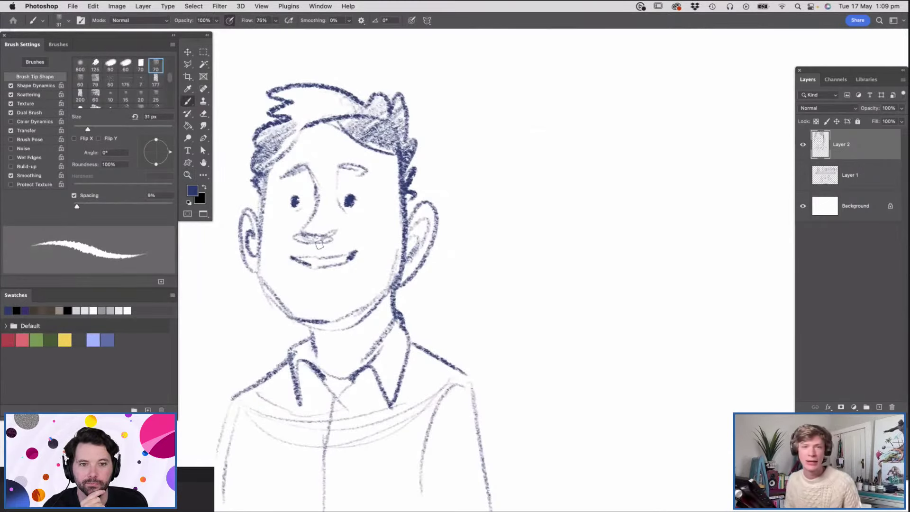
Sketch a bird's round head with a long pointed beak in the empty area beside the man
key("super+space")
left_click_drag(504, 203, 448, 205)
left_click_drag(590, 222, 626, 221)
scroll(456, 170, "up", 3, "alt")
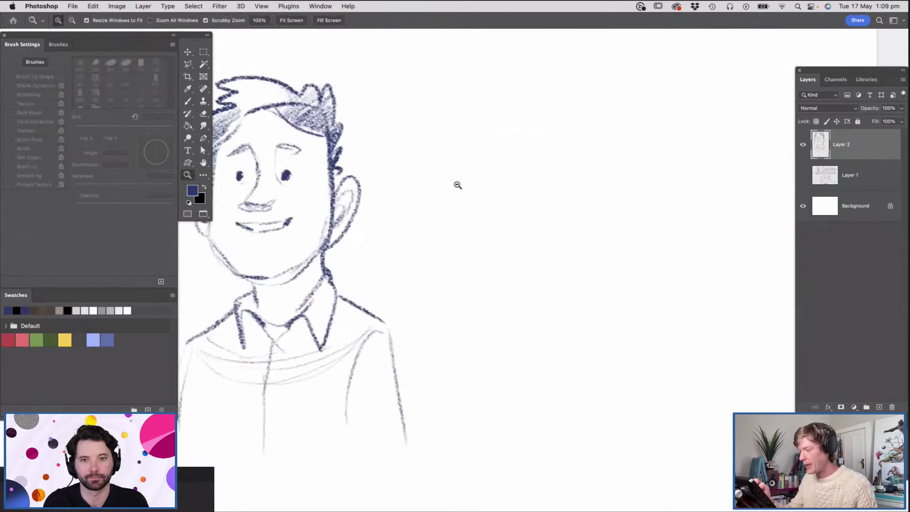
left_click_drag(436, 190, 412, 204)
mouse_move(411, 204)
left_mouse_down()
mouse_move(469, 192)
mouse_move(512, 164)
left_mouse_up()
left_click_drag(515, 169, 540, 192)
mouse_move(467, 193)
left_mouse_down()
mouse_move(485, 214)
mouse_move(536, 201)
left_mouse_up()
Draw the bird's neck, rounded body, folded wing and pointed tail, and complete the details of its face
mouse_move(539, 191)
left_mouse_down()
mouse_move(514, 230)
mouse_move(525, 244)
mouse_move(494, 258)
left_mouse_up()
left_click_drag(482, 284, 505, 358)
mouse_move(524, 239)
left_mouse_down()
mouse_move(655, 300)
mouse_move(638, 322)
mouse_move(512, 360)
left_mouse_up()
left_click_drag(488, 332, 621, 360)
mouse_move(528, 275)
left_mouse_down()
mouse_move(568, 273)
mouse_move(646, 293)
mouse_move(637, 319)
mouse_move(530, 293)
left_mouse_up()
left_click_drag(485, 170, 473, 172)
key("z")
left_click_drag(478, 220, 448, 228)
left_click_drag(549, 217, 577, 237)
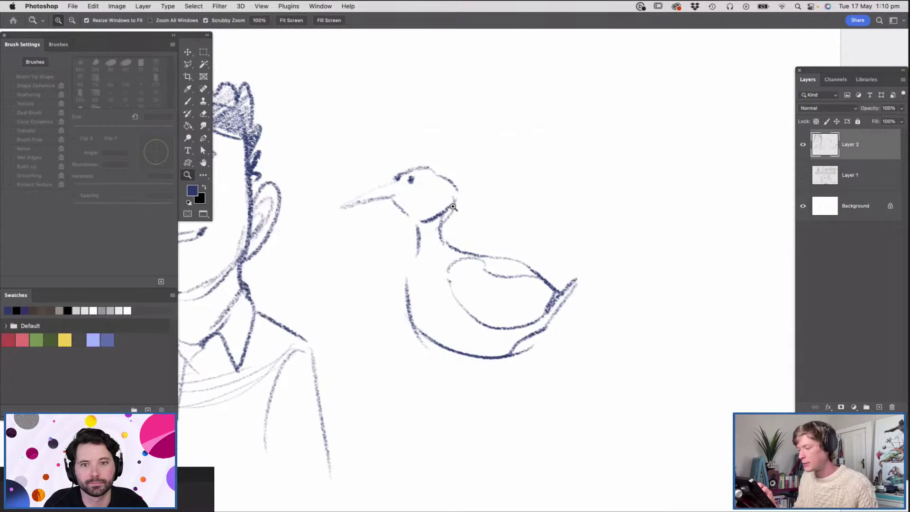
left_click_drag(459, 207, 471, 225)
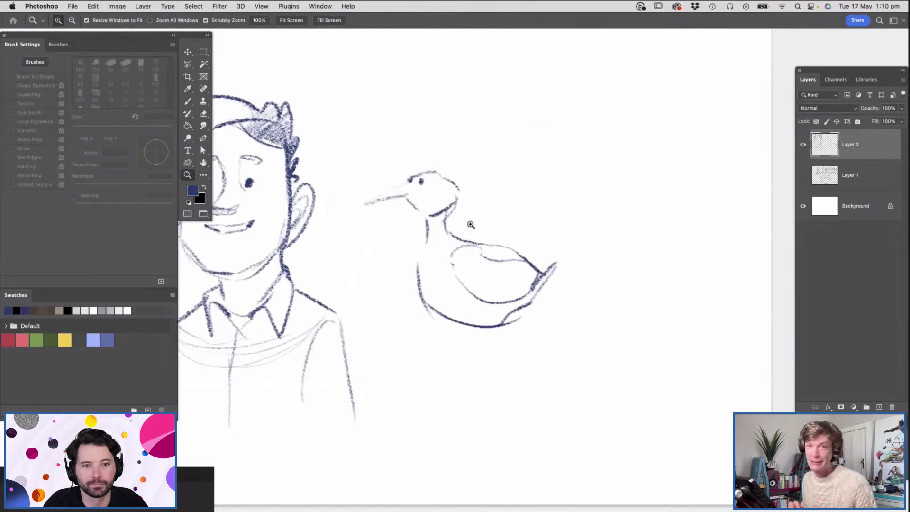
left_click_drag(437, 237, 486, 240)
left_click_drag(488, 241, 442, 245)
mouse_move(337, 214)
left_mouse_down()
mouse_move(436, 269)
mouse_move(388, 264)
left_mouse_up()
left_click_drag(548, 220, 581, 228)
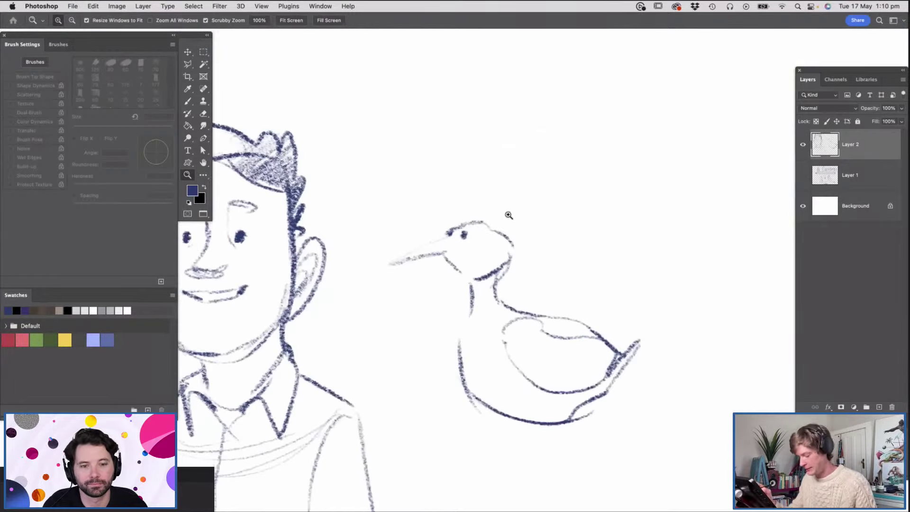
Scribble a zigzag test stroke in the empty space above the bird
key("b")
mouse_move(517, 169)
left_mouse_down()
mouse_move(602, 179)
mouse_move(622, 229)
mouse_move(663, 225)
mouse_move(582, 252)
mouse_move(675, 258)
left_mouse_up()
key("z")
key("b")
key("super+z")
key("super+z")
Draw two thin legs with small feet beneath the bird's body
key("z")
left_click_drag(522, 237, 495, 239)
left_click_drag(592, 271, 606, 298)
key("b")
mouse_move(470, 368)
left_mouse_down()
mouse_move(466, 363)
mouse_move(472, 377)
mouse_move(453, 408)
left_mouse_up()
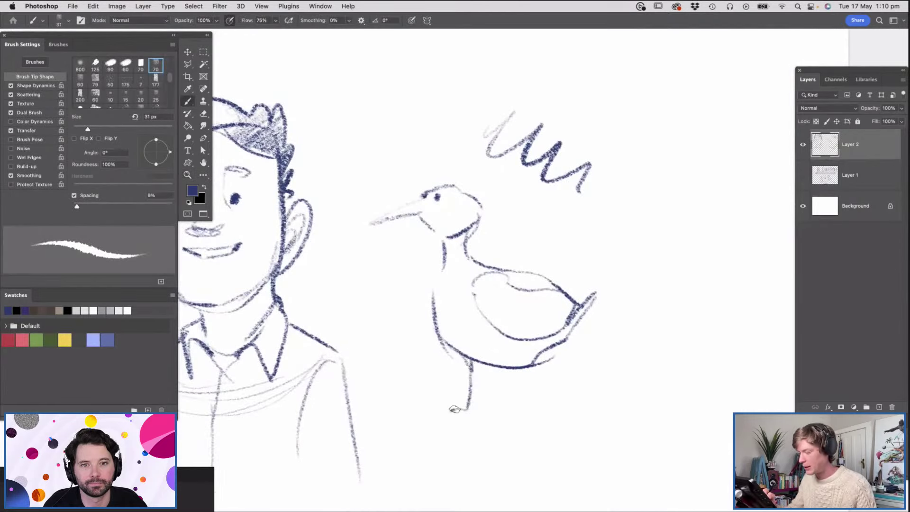
key("z")
left_click_drag(526, 307, 490, 308)
mouse_move(621, 299)
left_mouse_down()
mouse_move(649, 317)
mouse_move(637, 318)
left_mouse_up()
key("super+0")
left_click(474, 321)
key("b")
mouse_move(478, 327)
left_mouse_down()
mouse_move(501, 331)
mouse_move(476, 400)
left_mouse_up()
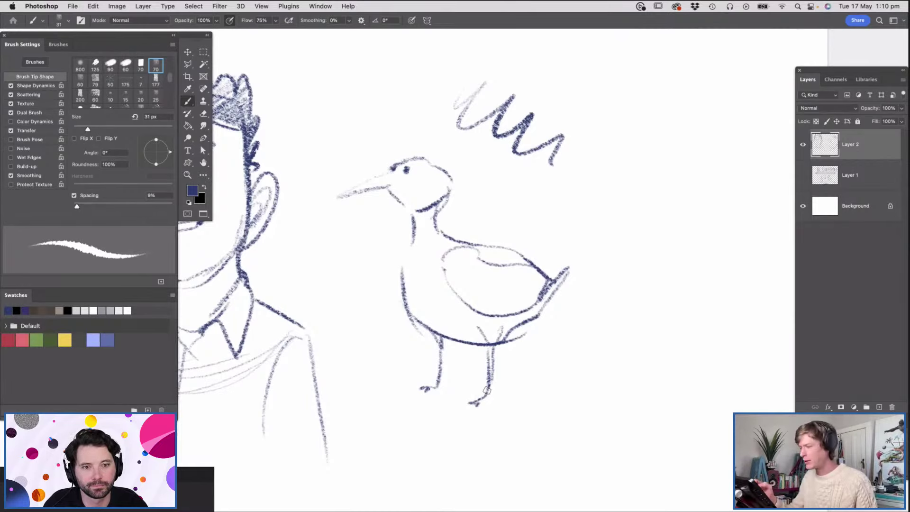
Add extra feather strokes to the bird's tail
key("z")
left_click_drag(537, 234, 561, 234)
left_click_drag(376, 288, 336, 288)
mouse_move(460, 290)
left_mouse_down()
mouse_move(500, 292)
mouse_move(480, 272)
mouse_move(428, 379)
left_mouse_up()
key("b")
key("z")
left_click_drag(417, 308, 379, 306)
mouse_move(492, 293)
left_mouse_down()
mouse_move(589, 254)
mouse_move(436, 258)
left_mouse_up()
key("b")
mouse_move(469, 331)
left_mouse_down()
mouse_move(505, 345)
mouse_move(455, 318)
left_mouse_up()
Draw a small round smiling head with dot eyes, eyebrows, a nose and two ears beside the bird
left_click(503, 218)
left_click(535, 220)
left_click_drag(497, 252, 526, 250)
left_click_drag(494, 201, 507, 196)
left_click_drag(535, 201, 538, 201)
left_click(538, 202)
mouse_move(484, 269)
left_mouse_down()
mouse_move(519, 274)
mouse_move(554, 255)
left_mouse_up()
left_click_drag(620, 270, 615, 299)
left_click_drag(635, 256, 619, 285)
left_click_drag(412, 256, 438, 288)
Erase the zigzag scribble above the bird
key("z")
left_click_drag(543, 211, 364, 265)
left_click_drag(533, 248, 380, 262)
left_click_drag(462, 240, 485, 262)
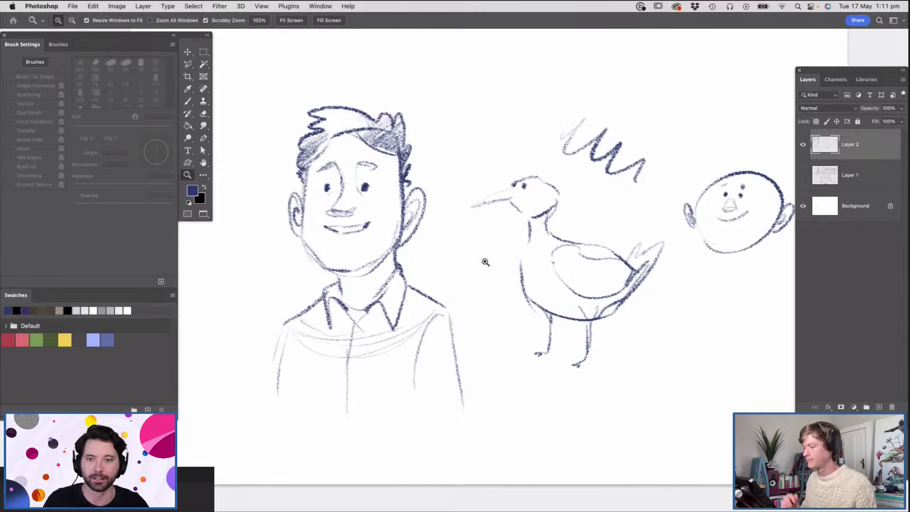
left_click(403, 275, "alt")
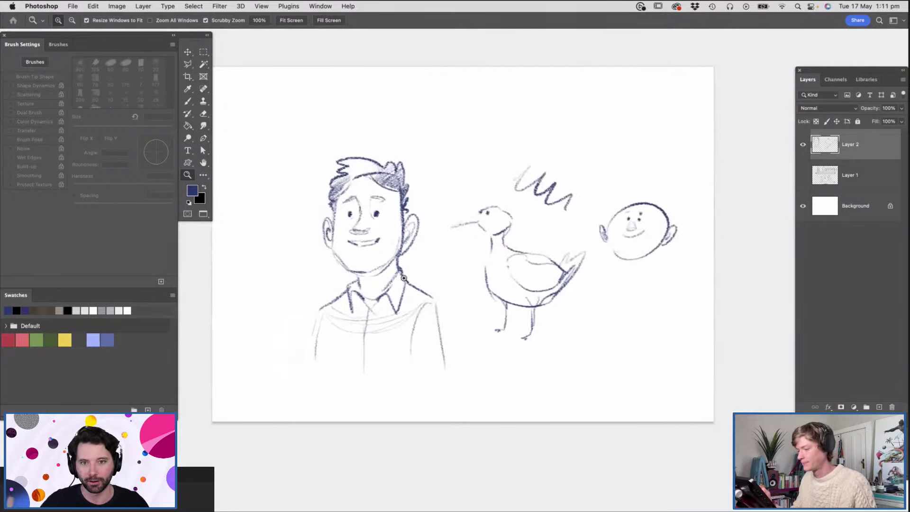
left_click_drag(548, 242, 566, 257)
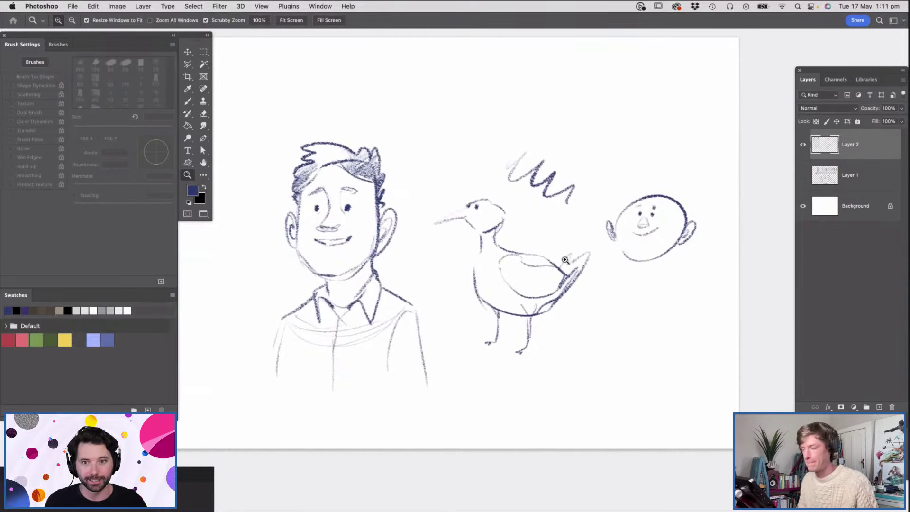
key("e")
mouse_move(514, 171)
left_mouse_down()
mouse_move(544, 160)
mouse_move(545, 189)
mouse_move(566, 192)
left_mouse_up()
key("z")
left_click_drag(522, 215, 459, 251)
left_click_drag(498, 191, 522, 216)
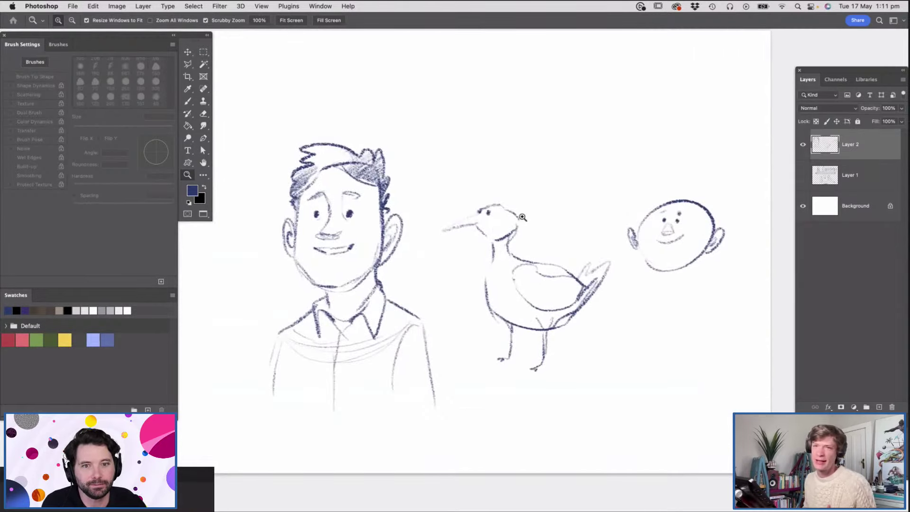
key("b")
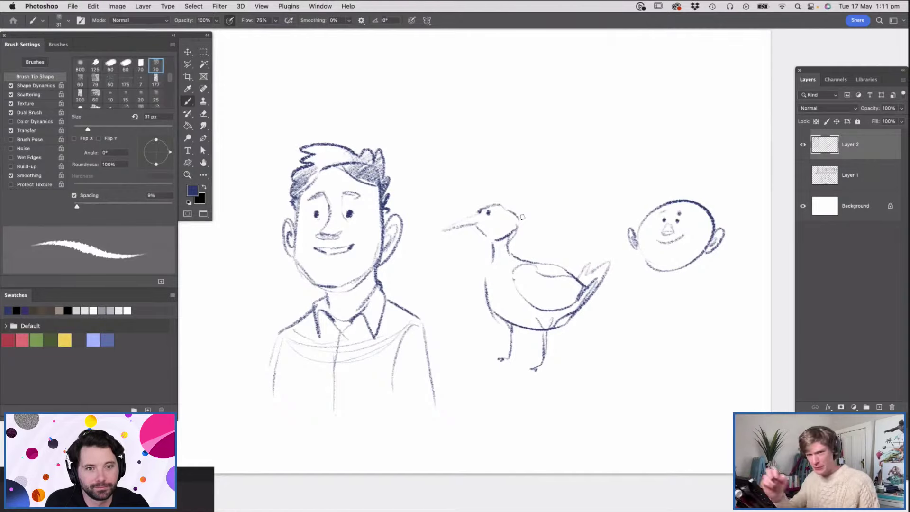
key("z")
left_click_drag(457, 273, 439, 265)
mouse_move(493, 114)
left_mouse_down()
mouse_move(536, 154)
mouse_move(556, 160)
left_mouse_up()
key("b")
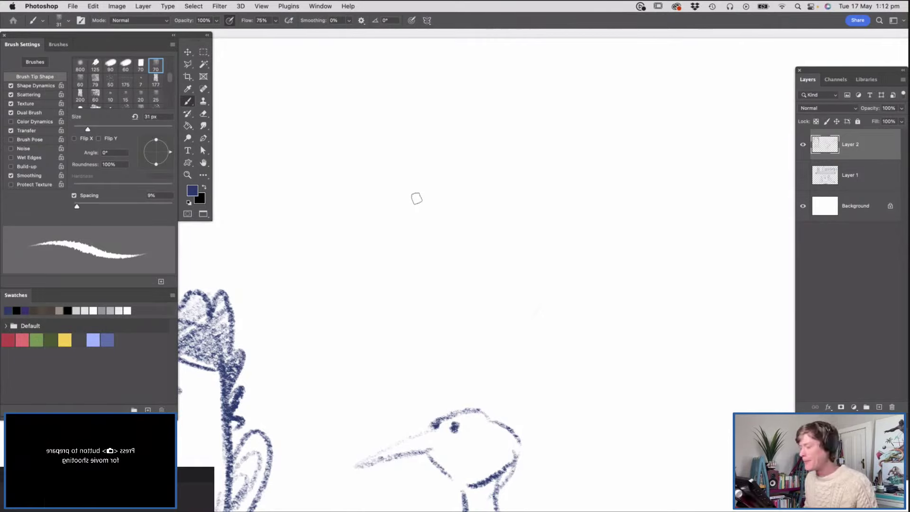
key("z")
left_click_drag(411, 173, 329, 232)
left_click_drag(430, 241, 415, 251)
left_click_drag(358, 309, 393, 324)
left_click_drag(468, 212, 567, 183)
left_click_drag(439, 260, 400, 339)
left_click_drag(441, 135, 510, 158)
Sketch a giraffe above the bird with a small head, long neck, rounded body and haunch
key("b")
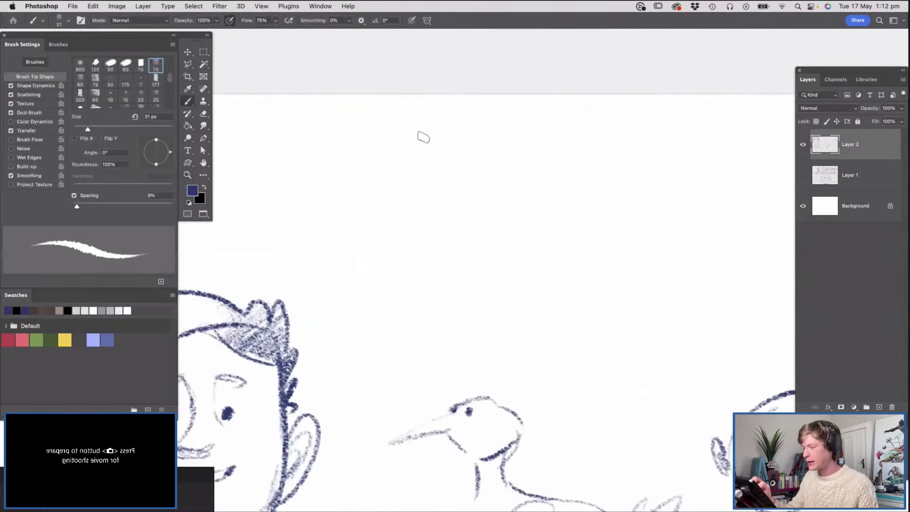
mouse_move(453, 128)
left_mouse_down()
mouse_move(405, 136)
mouse_move(452, 145)
mouse_move(433, 239)
left_mouse_up()
left_click_drag(434, 154, 410, 286)
mouse_move(452, 243)
left_mouse_down()
mouse_move(507, 260)
mouse_move(521, 289)
left_mouse_up()
mouse_move(409, 291)
left_mouse_down()
mouse_move(448, 334)
mouse_move(488, 337)
left_mouse_up()
left_click_drag(503, 339, 522, 296)
left_click_drag(425, 310, 495, 340)
Draw the giraffe's thin legs beneath its body
left_click_drag(429, 330, 438, 374)
left_click_drag(437, 333, 445, 385)
left_click_drag(512, 325, 499, 385)
left_click_drag(492, 287, 497, 386)
mouse_move(480, 339)
left_mouse_down()
mouse_move(477, 373)
mouse_move(438, 386)
left_mouse_up()
Switch to the 20 px textured brush and fill in two dark eyes on the giraffe's head
mouse_move(446, 126)
left_mouse_down()
mouse_move(451, 113)
mouse_move(494, 138)
left_mouse_up()
key("super+space")
right_click(418, 206)
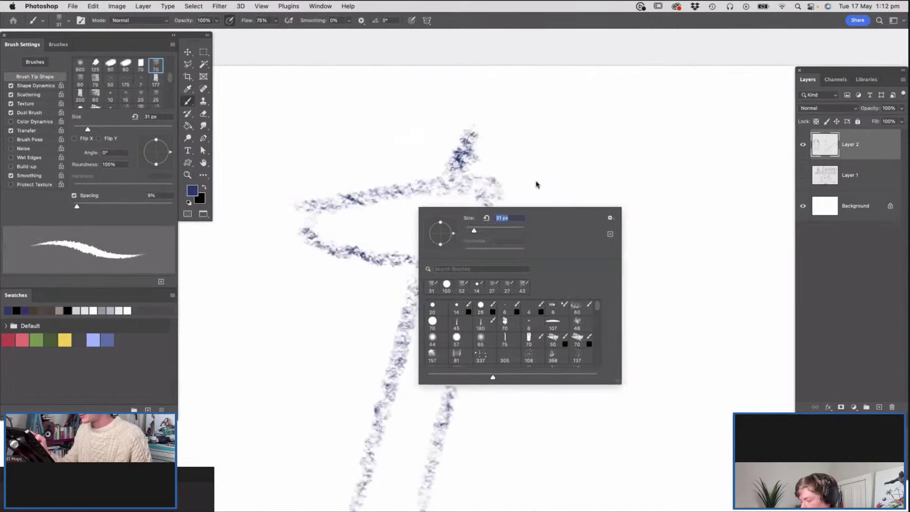
left_click(506, 322)
left_click(507, 157)
left_click_drag(411, 195, 457, 203)
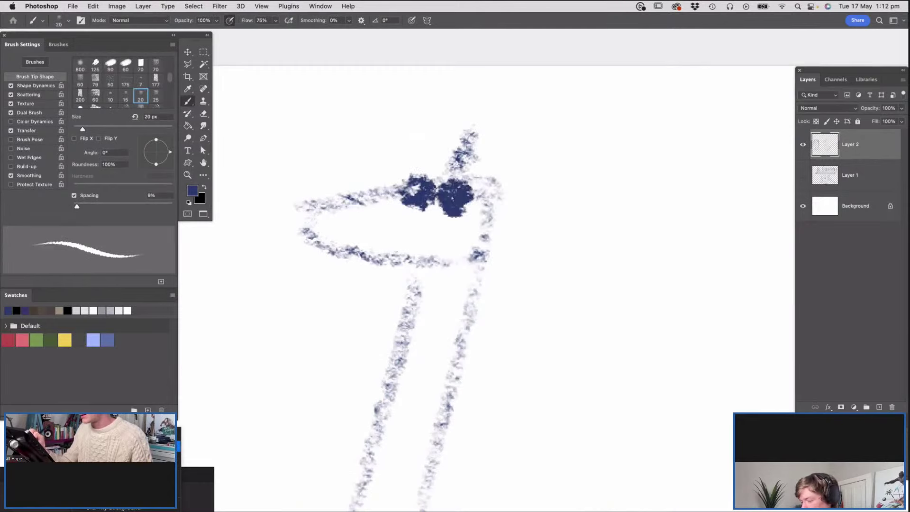
Add the giraffe's nostril, brow, horn and ear, and darken the line along its jaw
left_click_drag(327, 218, 355, 225)
left_click_drag(411, 151, 424, 153)
left_click_drag(461, 151, 476, 166)
mouse_move(469, 260)
left_mouse_down()
mouse_move(411, 275)
mouse_move(496, 176)
left_mouse_up()
Draw a mane of short zigzag strokes down the back of the giraffe's neck and onto its back
key("z")
left_click_drag(503, 139, 448, 142)
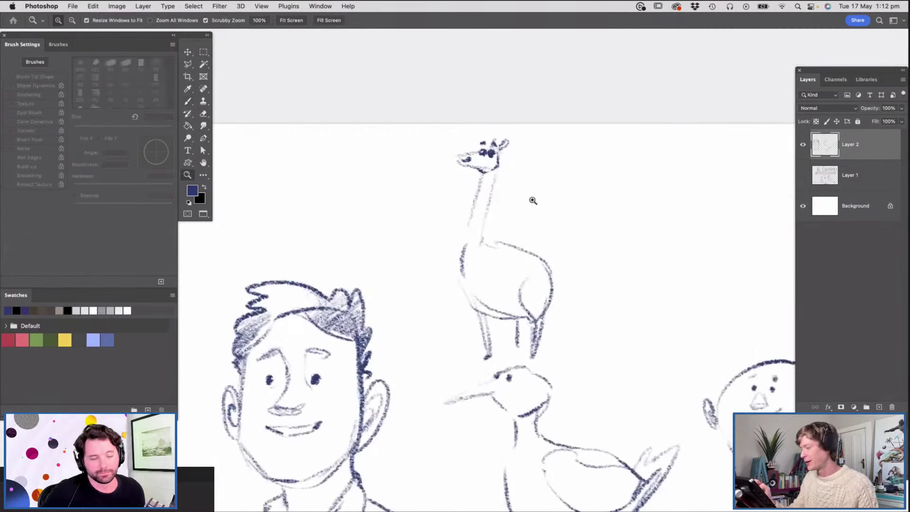
left_click_drag(502, 200, 528, 169)
key("b")
mouse_move(497, 135)
left_mouse_down()
mouse_move(474, 266)
mouse_move(490, 281)
mouse_move(503, 142)
mouse_move(490, 165)
mouse_move(478, 273)
mouse_move(512, 290)
mouse_move(542, 280)
left_mouse_up()
key("z")
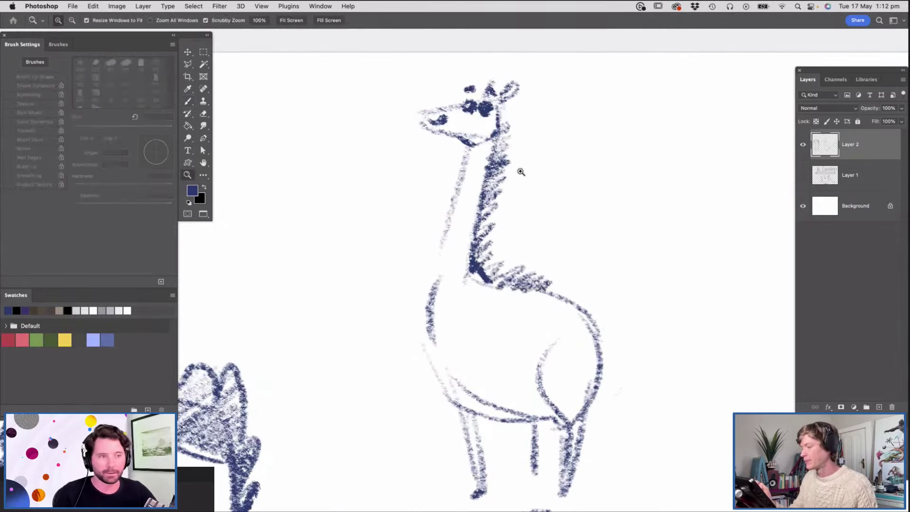
Draw the giraffe's tail as a thin curve from its rump, ending in a small tuft
left_click_drag(511, 170, 460, 173)
left_click_drag(550, 225, 575, 206)
key("b")
mouse_move(517, 214)
left_mouse_down()
mouse_move(545, 231)
mouse_move(598, 217)
mouse_move(531, 237)
left_mouse_up()
Reinforce the giraffe's neck and chest outline and add the second front leg with its shoulder curve
key("z")
left_click_drag(476, 220, 471, 229)
mouse_move(489, 170)
left_mouse_down()
mouse_move(498, 178)
mouse_move(488, 193)
left_mouse_up()
left_click(482, 203, "alt")
key("b")
mouse_move(417, 199)
left_mouse_down()
mouse_move(416, 331)
mouse_move(491, 368)
mouse_move(457, 435)
left_mouse_up()
left_click_drag(461, 369, 464, 424)
key("z")
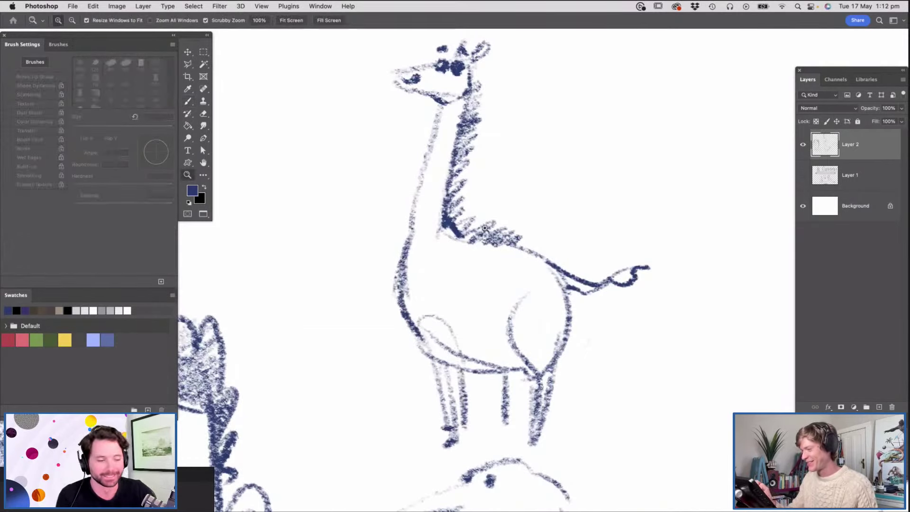
left_click_drag(505, 230, 466, 232)
left_click_drag(524, 181, 518, 203)
left_click(610, 286)
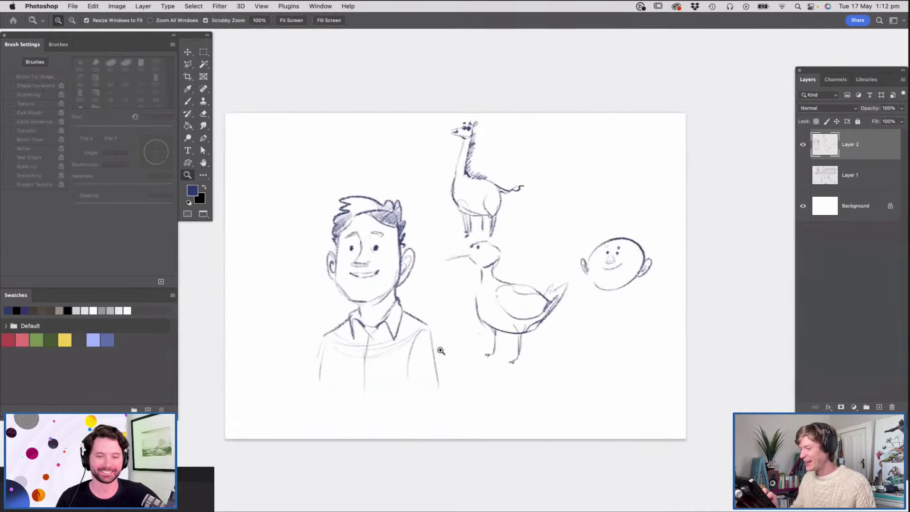
left_click(441, 350)
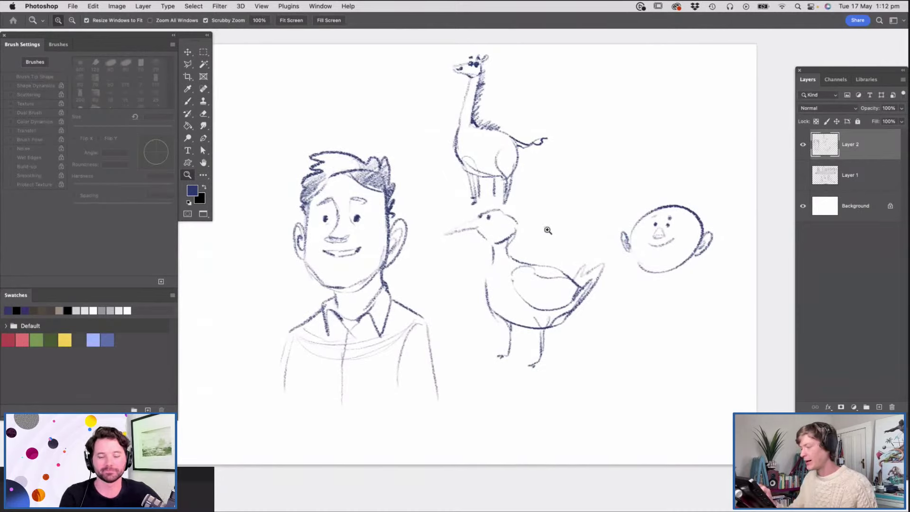
left_click(547, 229, "alt")
left_click(535, 201)
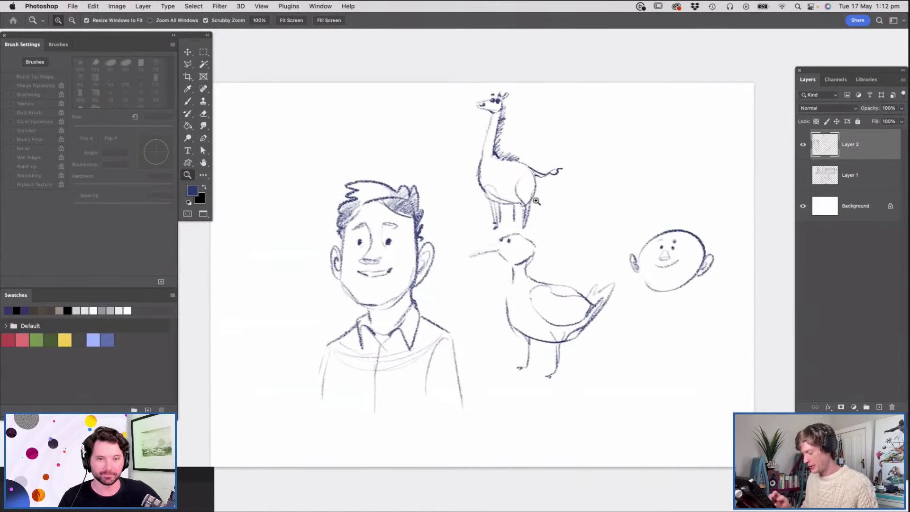
Lasso the giraffe and move it from above the bird to the empty space beside the man
key("l")
key("shift+l")
key("shift+l")
mouse_move(576, 155)
left_mouse_down()
mouse_move(535, 232)
mouse_move(463, 215)
mouse_move(578, 156)
left_mouse_up()
key("v")
mouse_move(551, 190)
left_mouse_down()
mouse_move(350, 298)
mouse_move(302, 379)
left_mouse_up()
Enlarge the selected giraffe slightly with Free Transform, apply it and deselect
key("ctrl+t")
left_click_drag(319, 278, 336, 248)
key("Return")
key("super+d")
Add a new layer above the sketches and fill it entirely with white
key("z")
left_click_drag(526, 181, 495, 189)
left_click_drag(454, 244, 483, 254)
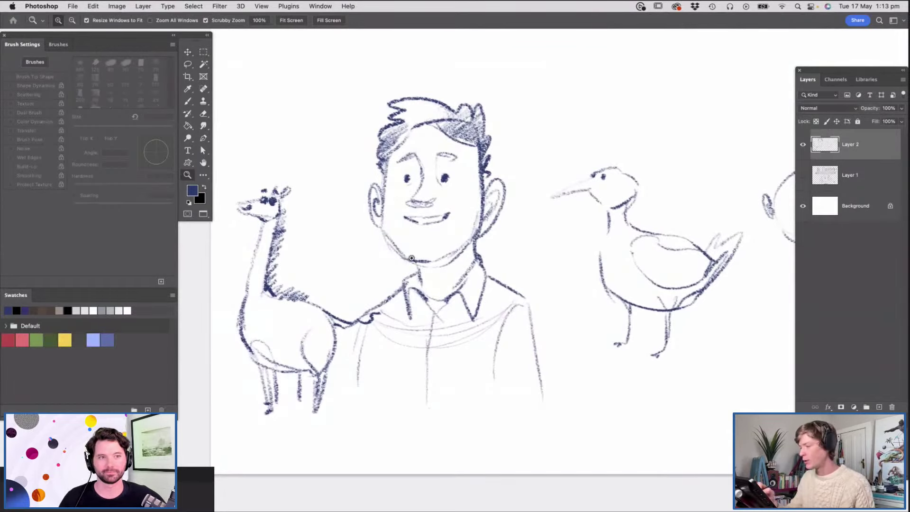
left_click_drag(409, 263, 385, 267)
left_click_drag(426, 239, 437, 233)
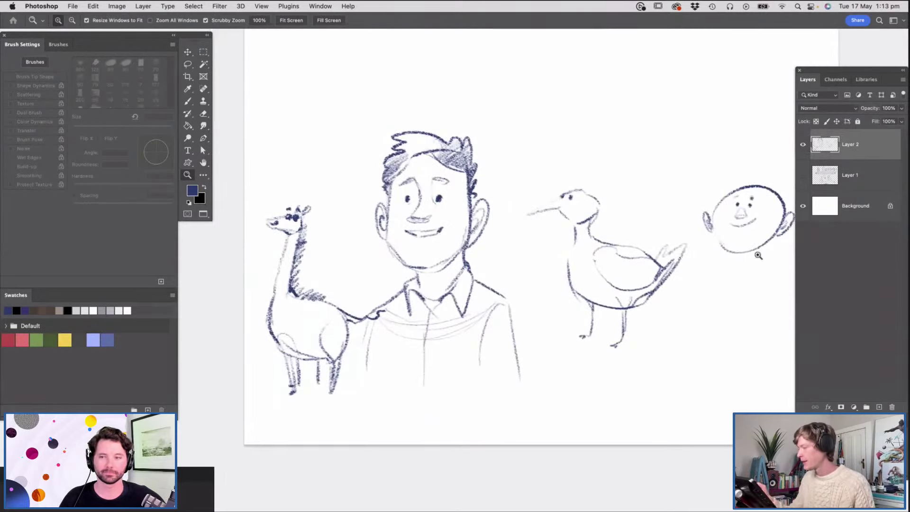
left_click(879, 407)
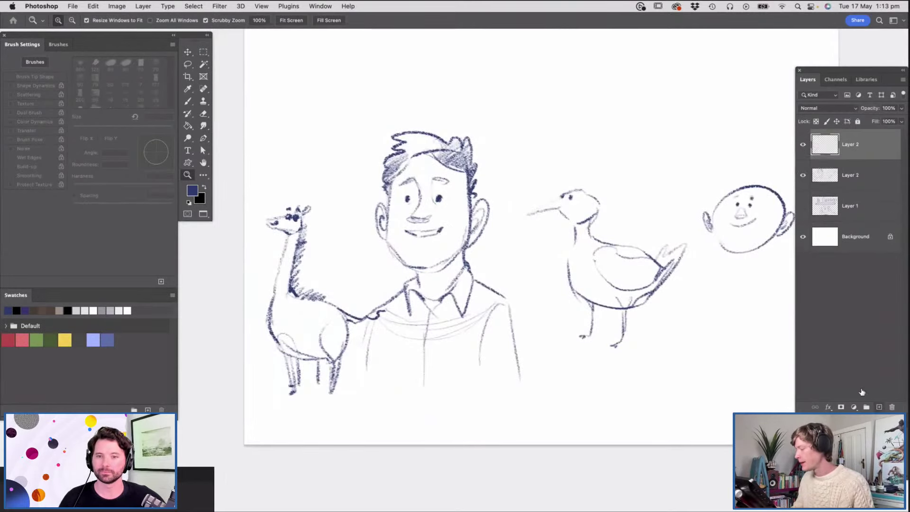
key("g")
left_click(519, 215, "alt")
left_click(505, 286)
Choose a dark violet-blue foreground colour for the 20 px textured brush
key("z")
left_click_drag(513, 191, 522, 190)
key("b")
key("n")
left_click(488, 185)
left_click(435, 202)
left_click(562, 143)
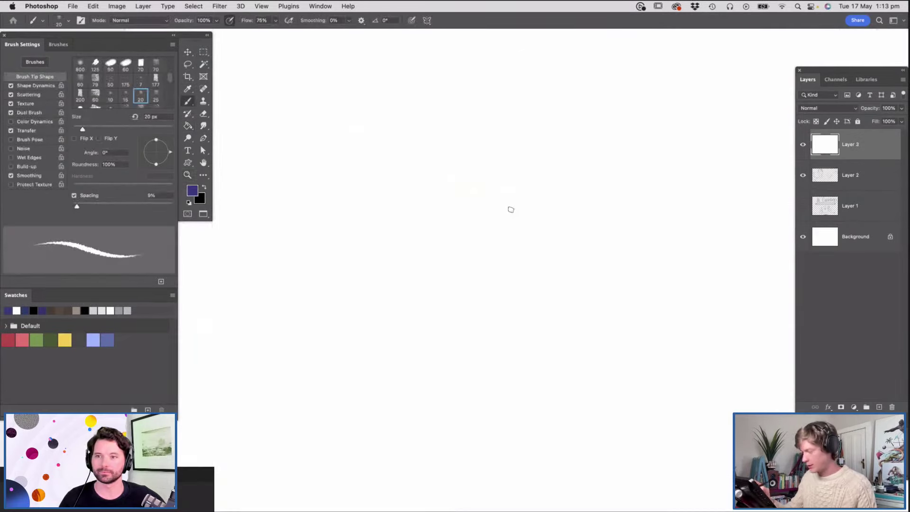
Sketch a cartoon face on the white layer: an oval head with eyes, nose, smile and two ears
mouse_move(467, 290)
left_mouse_down()
mouse_move(510, 147)
mouse_move(450, 275)
left_mouse_up()
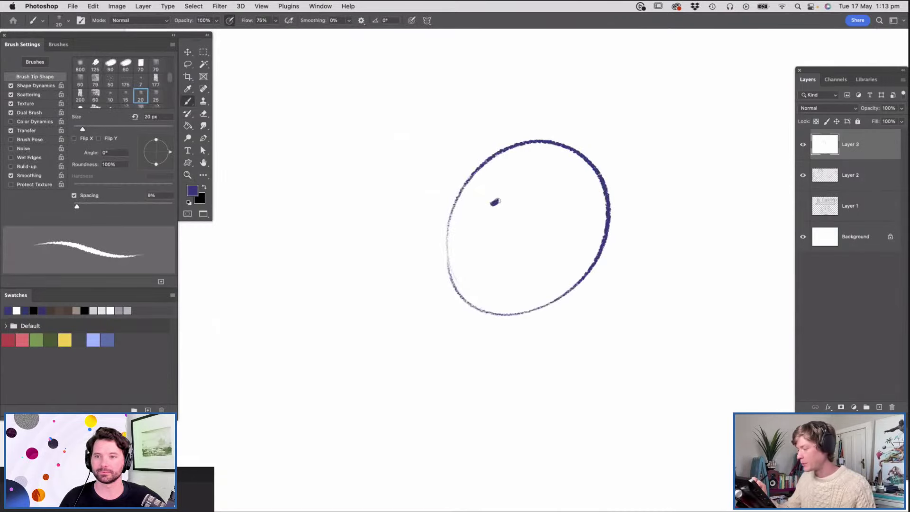
left_click(521, 208)
mouse_move(511, 195)
left_mouse_down()
mouse_move(503, 229)
mouse_move(524, 244)
mouse_move(541, 233)
left_mouse_up()
mouse_move(602, 243)
left_mouse_down()
mouse_move(620, 230)
mouse_move(593, 261)
left_mouse_up()
left_click_drag(448, 232, 455, 217)
Sketch a rimmed flowerpot with spiky leaves beside the face
mouse_move(258, 240)
left_mouse_down()
mouse_move(246, 234)
mouse_move(254, 236)
mouse_move(265, 219)
left_mouse_up()
mouse_move(263, 220)
left_mouse_down()
mouse_move(265, 167)
mouse_move(311, 209)
mouse_move(242, 249)
mouse_move(327, 237)
mouse_move(318, 288)
left_mouse_up()
left_click_drag(318, 320, 319, 324)
left_click_drag(253, 259, 263, 323)
mouse_move(275, 327)
left_mouse_down()
mouse_move(313, 307)
mouse_move(303, 324)
left_mouse_up()
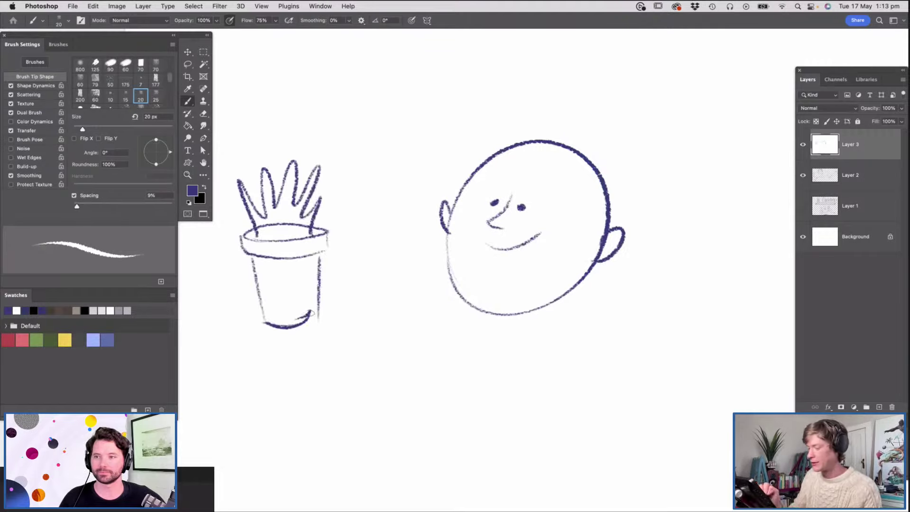
Lasso the potted plant and move it across so it overlaps the far side of the face
key("e")
key("l")
mouse_move(362, 161)
left_mouse_down()
mouse_move(344, 345)
mouse_move(345, 146)
mouse_move(358, 154)
left_mouse_up()
key("v")
mouse_move(325, 319)
left_mouse_down()
mouse_move(567, 354)
mouse_move(563, 305)
mouse_move(512, 313)
mouse_move(567, 310)
mouse_move(569, 334)
mouse_move(596, 347)
mouse_move(641, 335)
left_mouse_up()
Deselect the potted plant and delete the white-filled layer to return to the earlier sketches
key("z")
left_click_drag(572, 297, 557, 284)
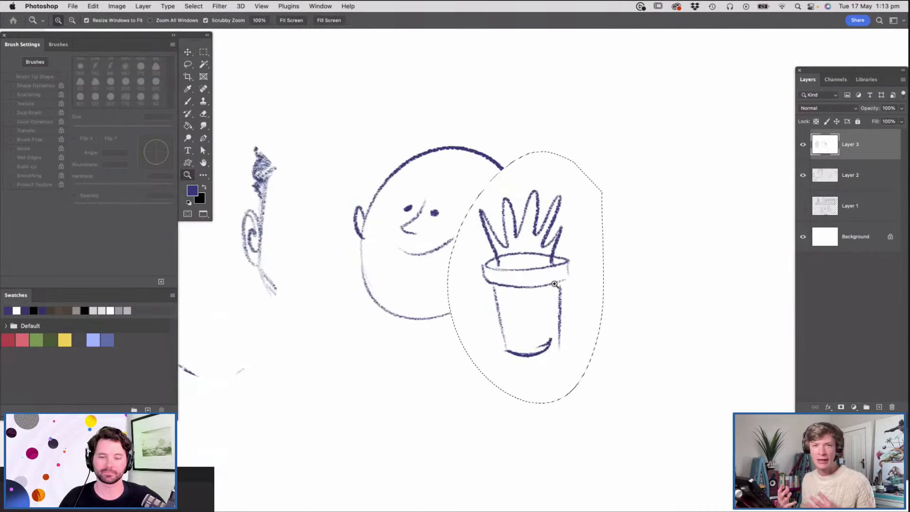
key("m")
left_click(755, 178)
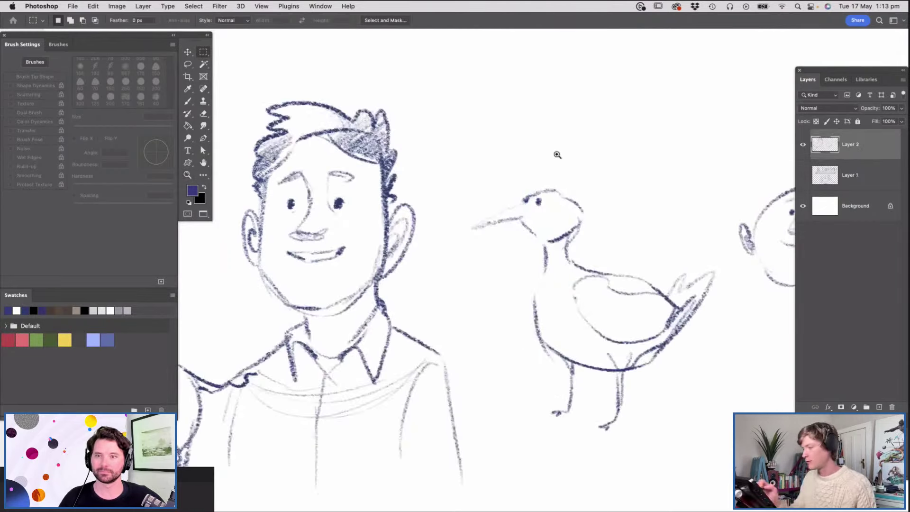
Lasso the giraffe again, move it up beside the man and shrink it slightly with Free Transform, then deselect
key("z")
mouse_move(474, 191)
left_mouse_down()
mouse_move(403, 191)
mouse_move(492, 191)
left_mouse_up()
key("l")
mouse_move(393, 279)
left_mouse_down()
mouse_move(399, 290)
mouse_move(374, 386)
mouse_move(275, 164)
mouse_move(377, 194)
left_mouse_up()
key("ctrl+t")
left_click_drag(400, 156, 381, 192)
mouse_move(326, 281)
left_mouse_down()
mouse_move(545, 161)
mouse_move(531, 159)
mouse_move(362, 265)
mouse_move(316, 267)
mouse_move(335, 272)
left_mouse_up()
key("Return")
key("m")
left_click(512, 179)
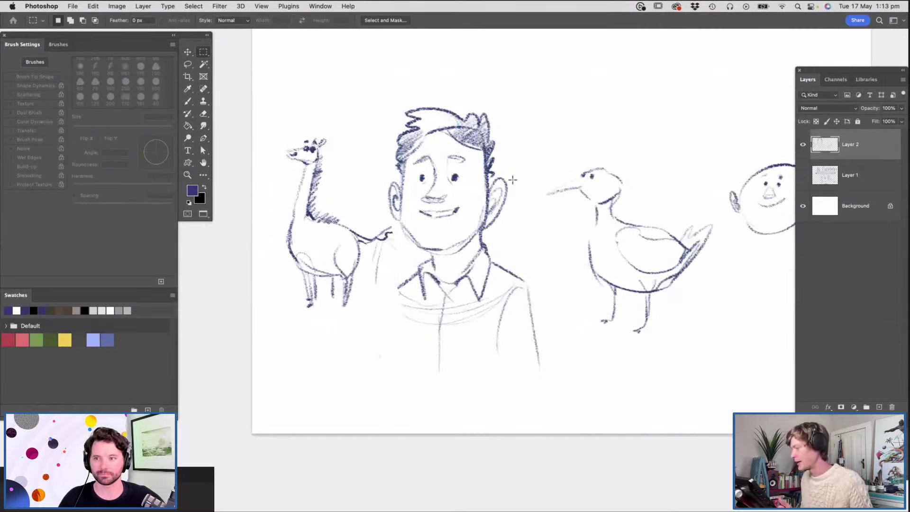
Show the Navigator and enlarge it so its preview displays the whole page of sketches
key("z")
left_click_drag(377, 264, 327, 266)
left_click_drag(459, 269, 498, 272)
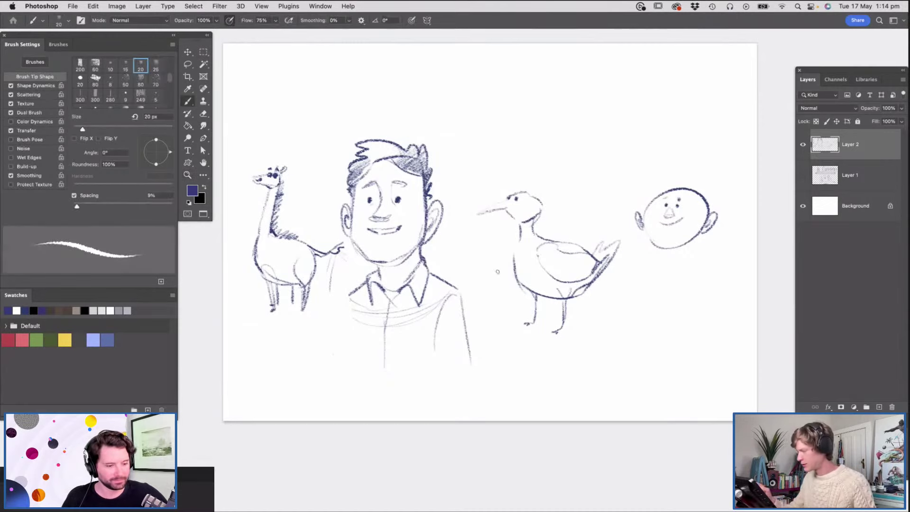
left_click_drag(690, 230, 700, 235)
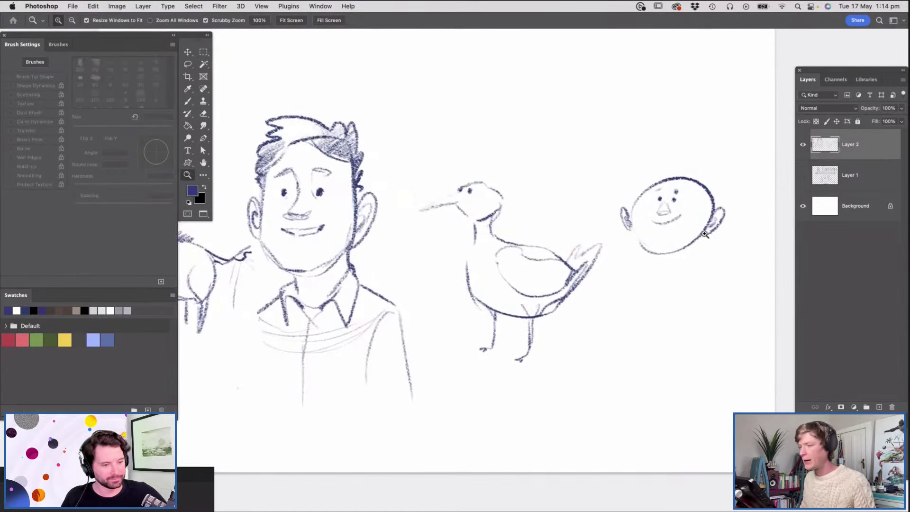
left_click(315, 7)
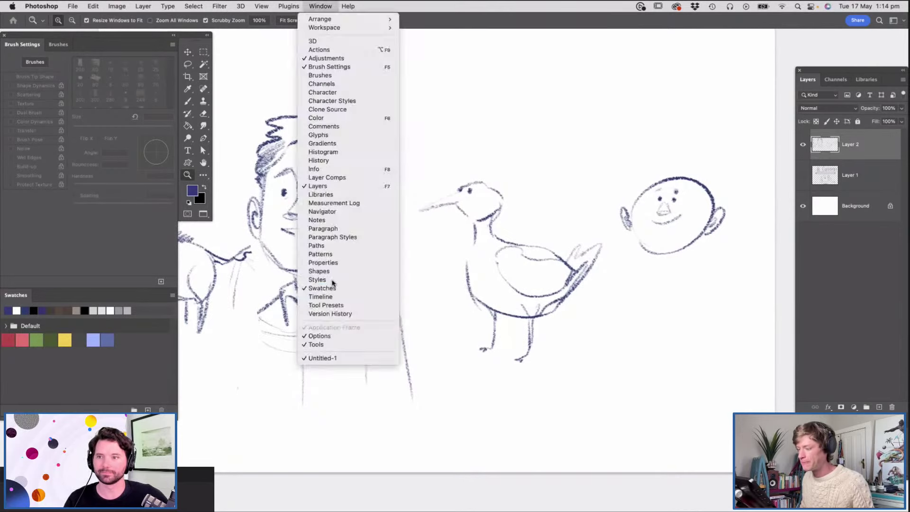
left_click(325, 215)
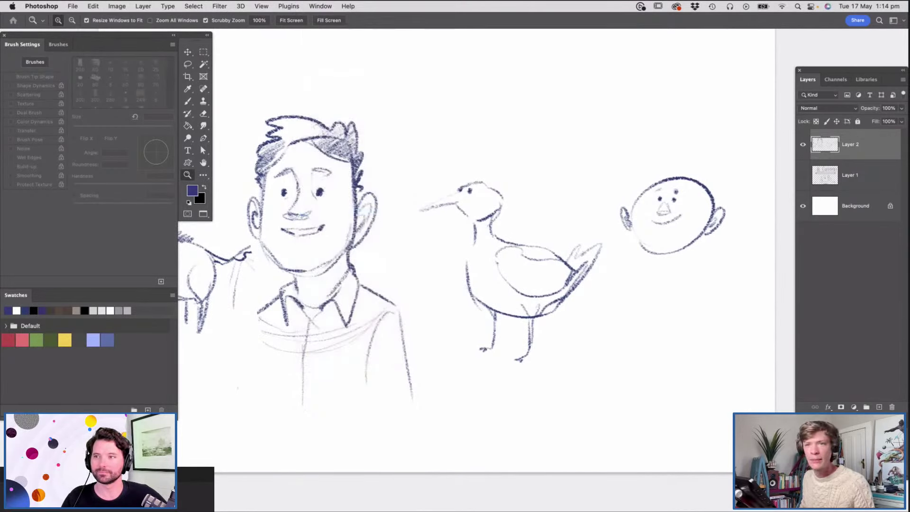
left_click_drag(284, 197, 398, 110)
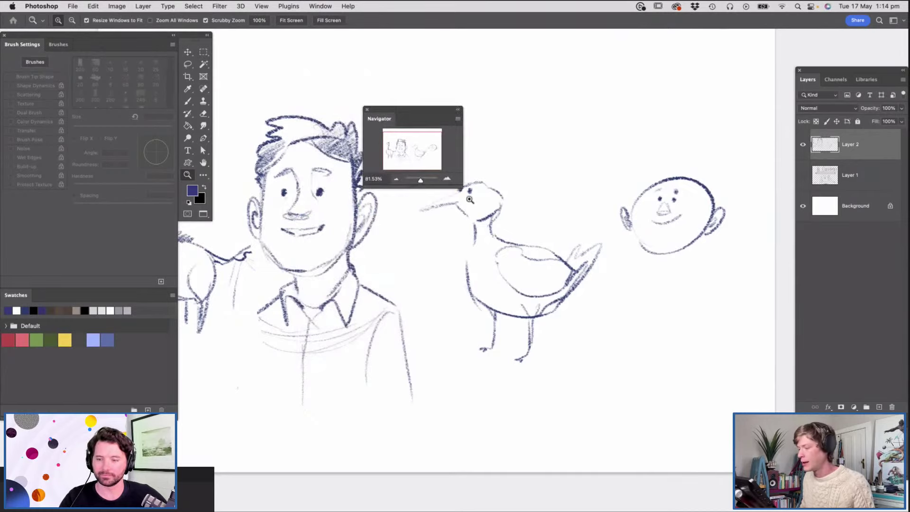
left_click_drag(462, 188, 572, 187)
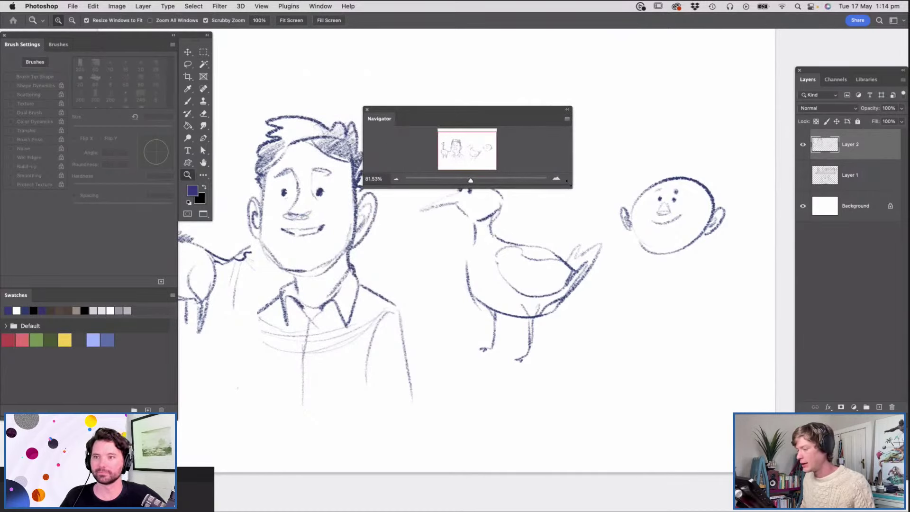
left_click_drag(571, 188, 541, 302)
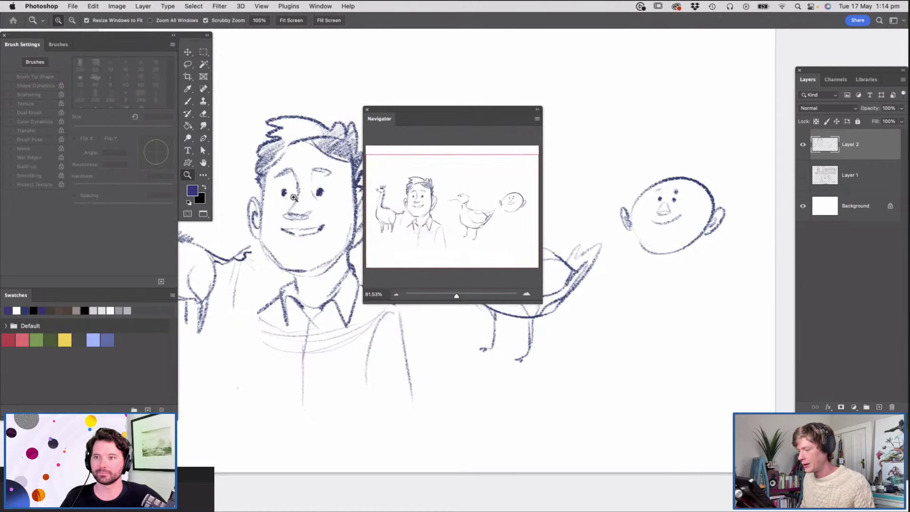
Shift the visible canvas area using the Navigator preview and close the Navigator
left_click_drag(274, 200, 290, 200)
left_click_drag(440, 213, 401, 191)
left_click(367, 109)
Delete the layer holding the character sketches and add a new empty layer above Layer 1
left_click_drag(365, 226, 383, 213)
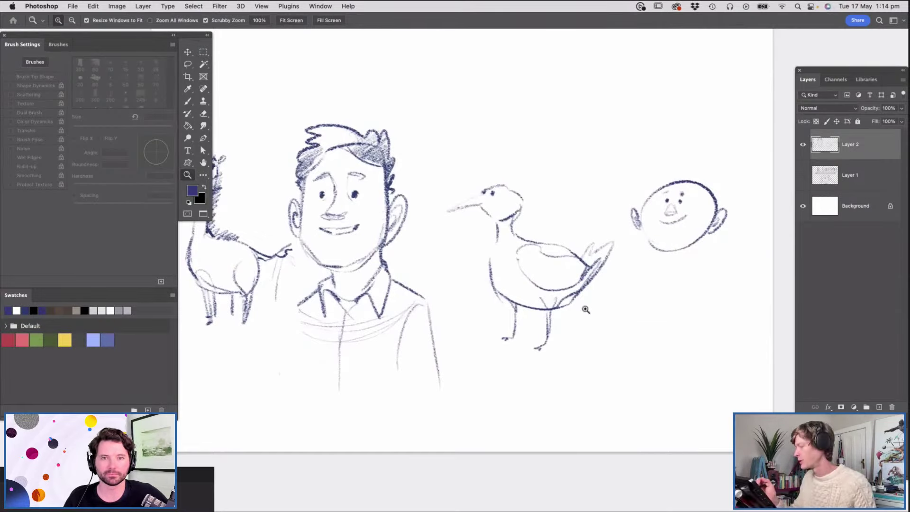
left_click_drag(497, 259, 480, 260)
left_click_drag(368, 256, 377, 262)
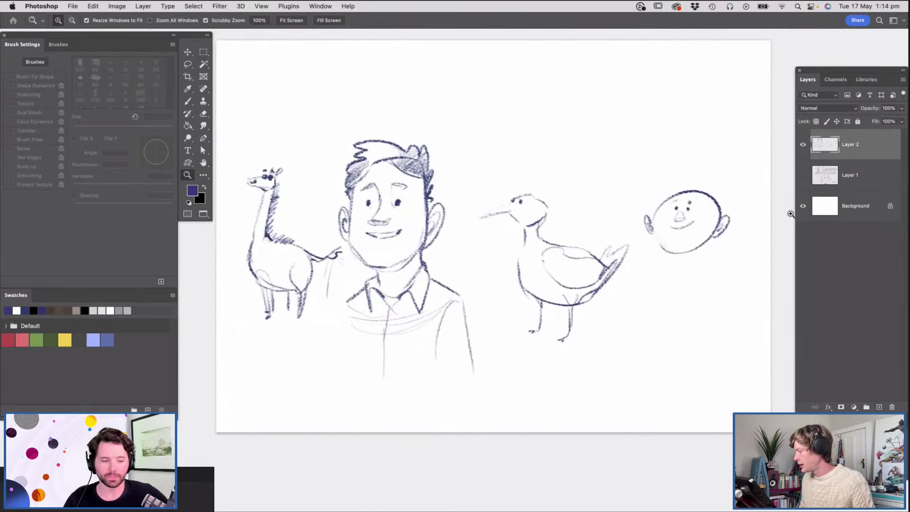
left_click(892, 407)
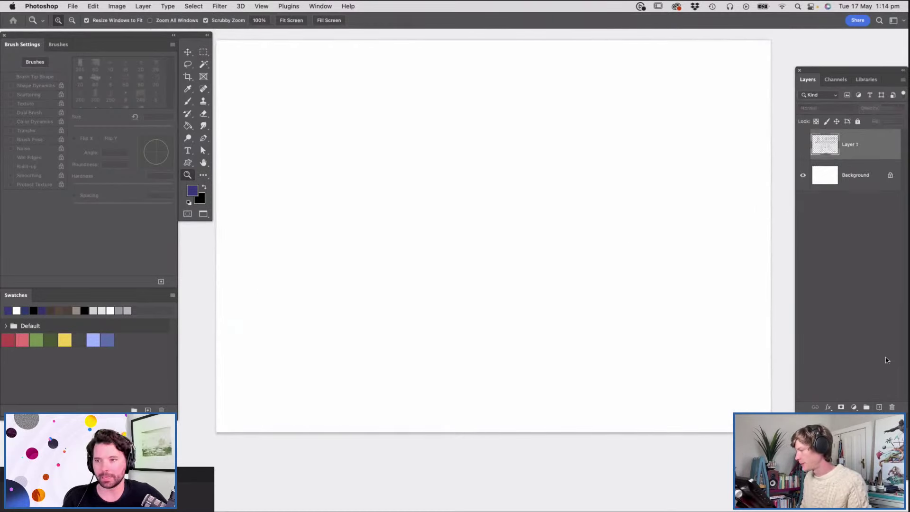
left_click(879, 407)
left_click_drag(600, 225, 590, 217)
left_click_drag(532, 150, 546, 180)
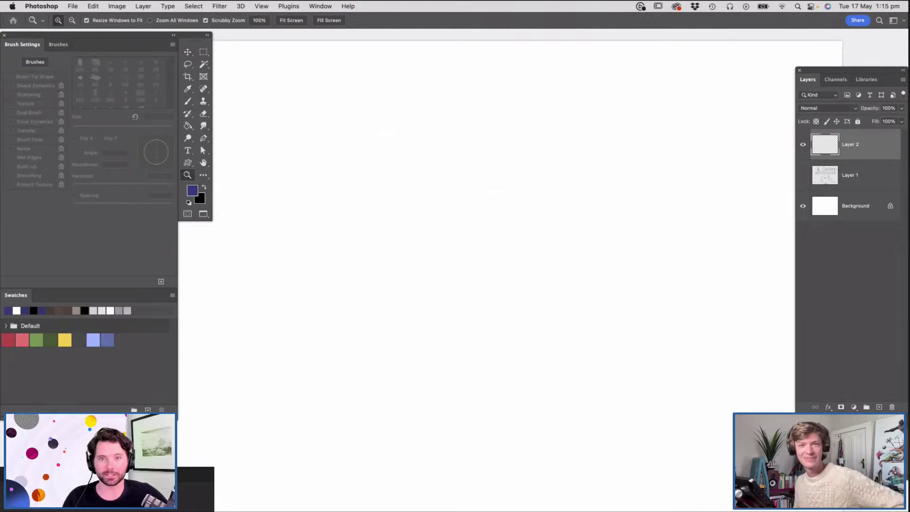
key("b")
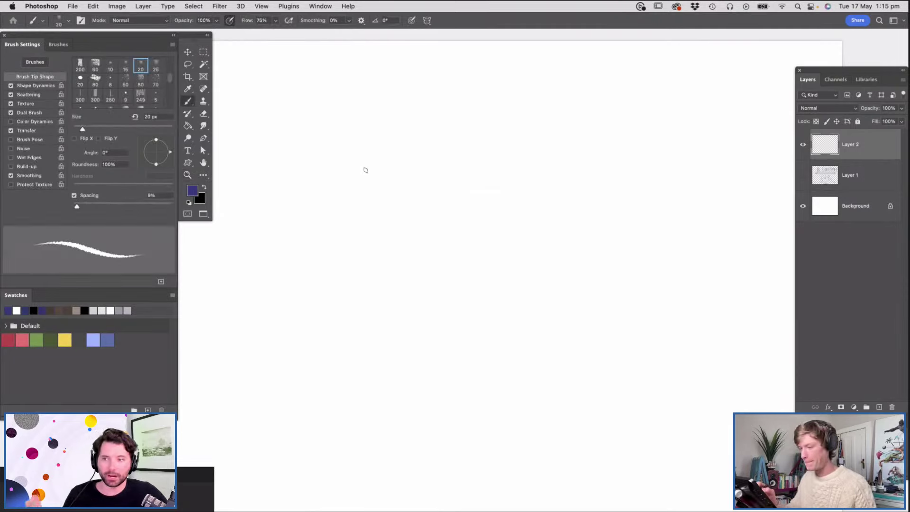
key("z")
left_click_drag(430, 230, 420, 237)
left_click_drag(430, 200, 444, 226)
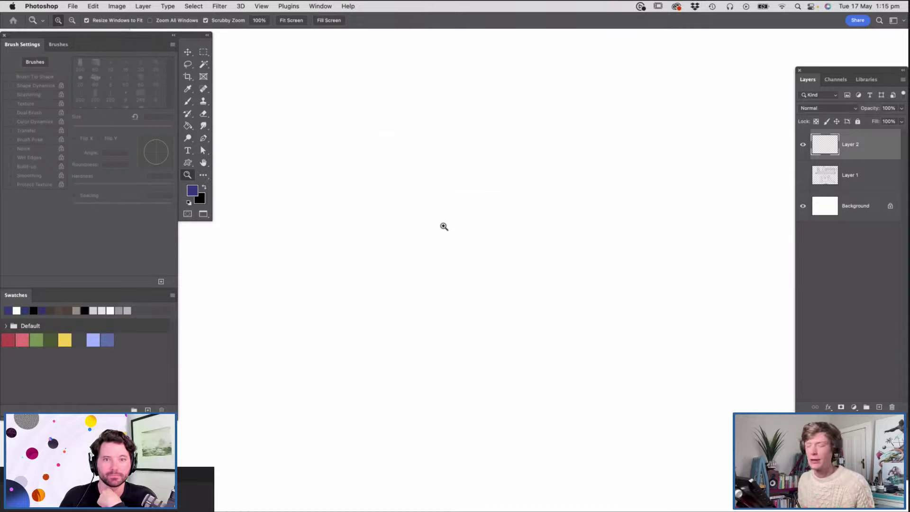
left_click_drag(447, 258, 415, 273)
left_click_drag(513, 285, 531, 300)
left_click(532, 301, "alt")
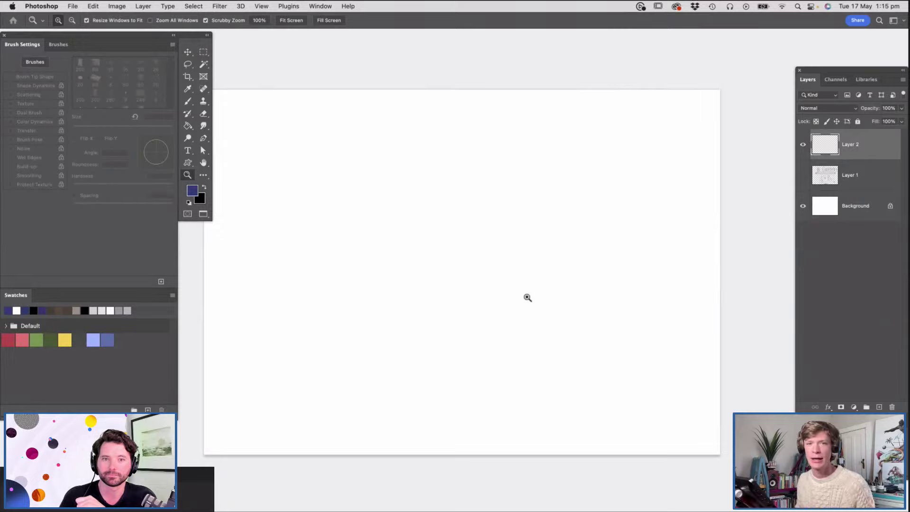
left_click(431, 259)
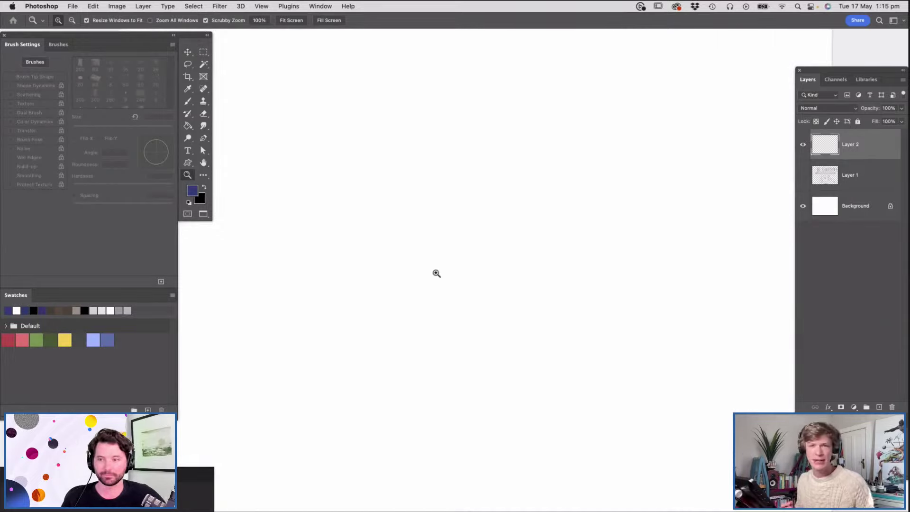
Draw a landscape-format rectangular thumbnail frame with the 20 px textured brush
key("b")
key("z")
left_click(382, 176)
key("b")
left_click_drag(315, 138, 315, 298)
mouse_move(315, 136)
left_mouse_down()
mouse_move(596, 144)
mouse_move(578, 308)
mouse_move(593, 321)
mouse_move(320, 344)
mouse_move(315, 320)
mouse_move(362, 296)
mouse_move(592, 214)
left_mouse_up()
Sketch a landscape inside the frame: a sloping foreground, horizon line, distant hills and a tall pointed shape
mouse_move(503, 250)
left_mouse_down()
mouse_move(502, 198)
mouse_move(520, 204)
mouse_move(519, 239)
mouse_move(429, 270)
left_mouse_up()
left_click_drag(334, 242, 503, 239)
mouse_move(325, 191)
left_mouse_down()
mouse_move(420, 232)
mouse_move(473, 239)
left_mouse_up()
key("z")
left_click_drag(542, 191, 566, 198)
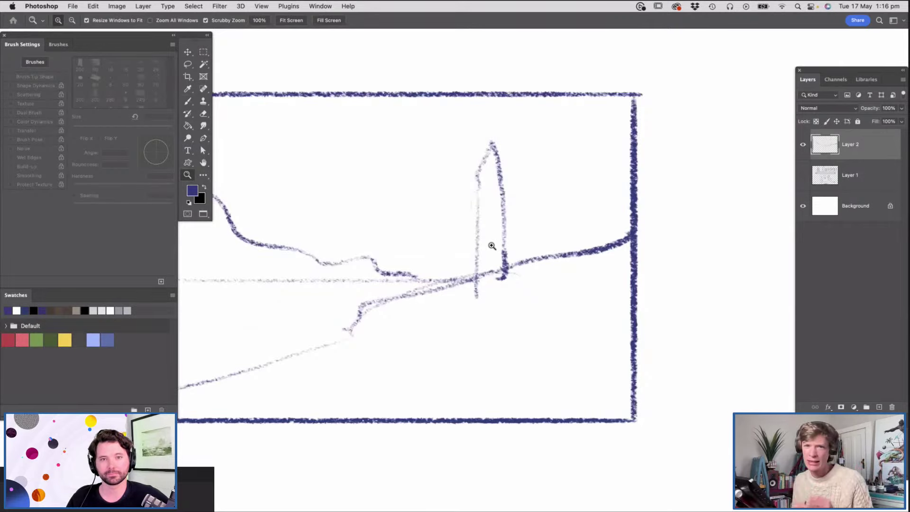
Add a billowing cloud outline behind the tall shape and a winding line running down the foreground slope
key("b")
key("z")
mouse_move(578, 192)
left_mouse_down()
mouse_move(556, 198)
mouse_move(543, 191)
left_mouse_up()
key("b")
left_click_drag(477, 191, 564, 142)
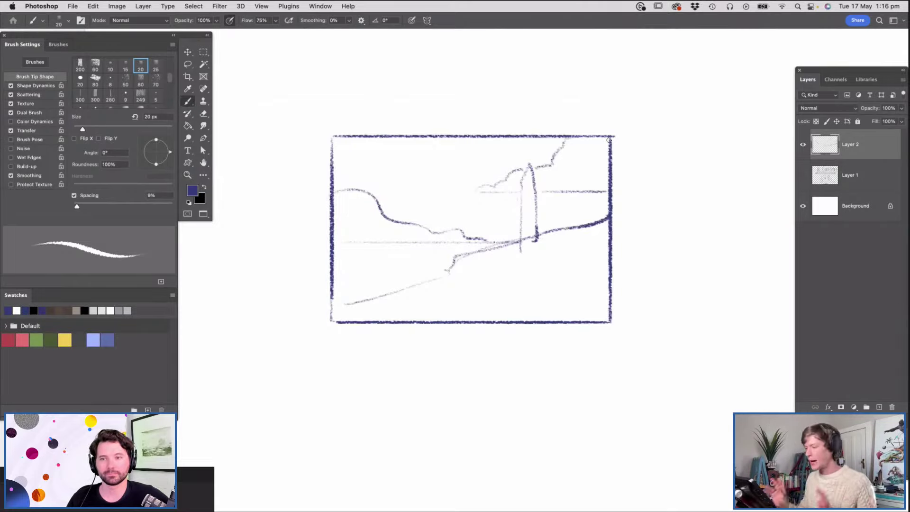
mouse_move(450, 265)
left_mouse_down()
mouse_move(462, 287)
mouse_move(431, 319)
left_mouse_up()
mouse_move(457, 268)
left_mouse_down()
mouse_move(480, 275)
mouse_move(520, 320)
mouse_move(420, 283)
left_mouse_up()
Check the document's width, height and resolution in the Image Size dialog
key("z")
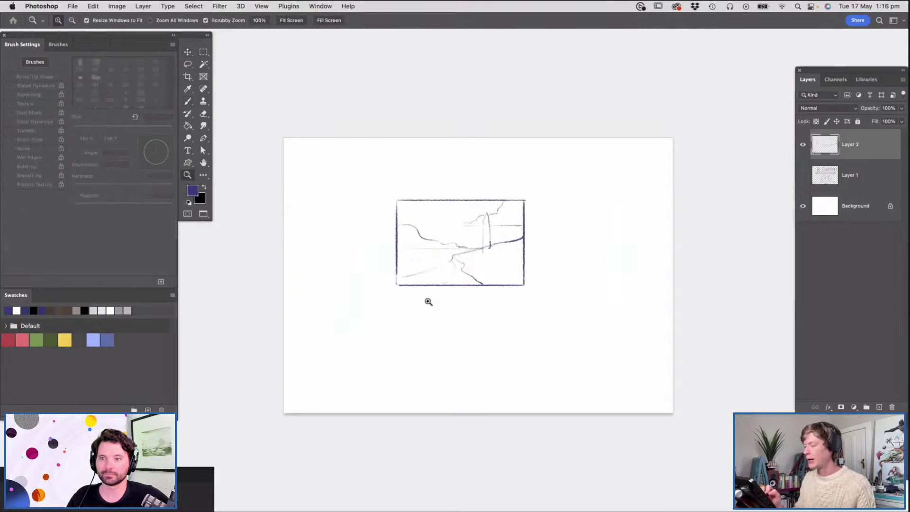
key("space")
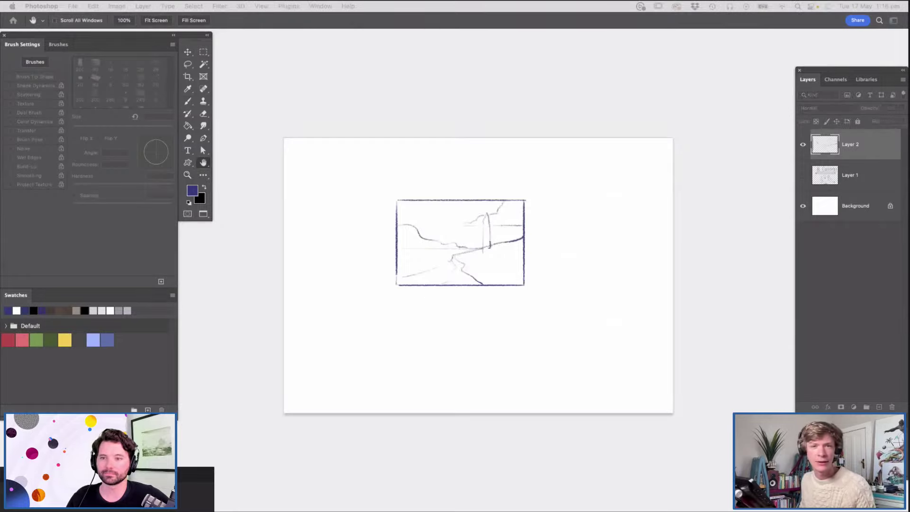
key("super+alt+i")
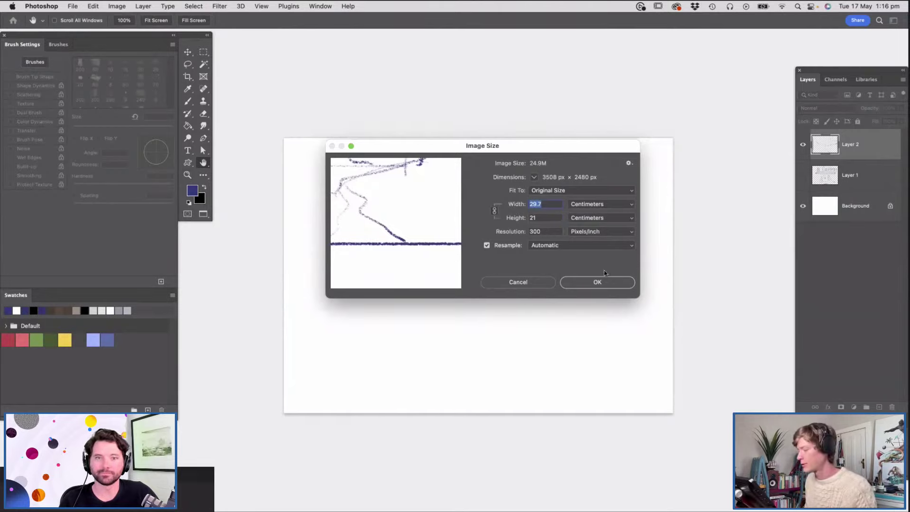
key("Return")
Delete the layer with the landscape thumbnail to clear the page
key("z")
key("Delete")
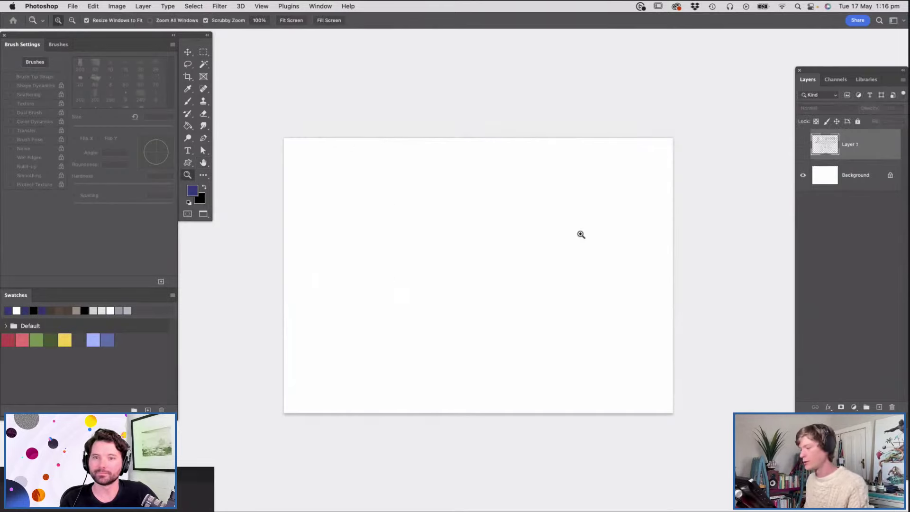
left_click_drag(535, 298, 564, 299)
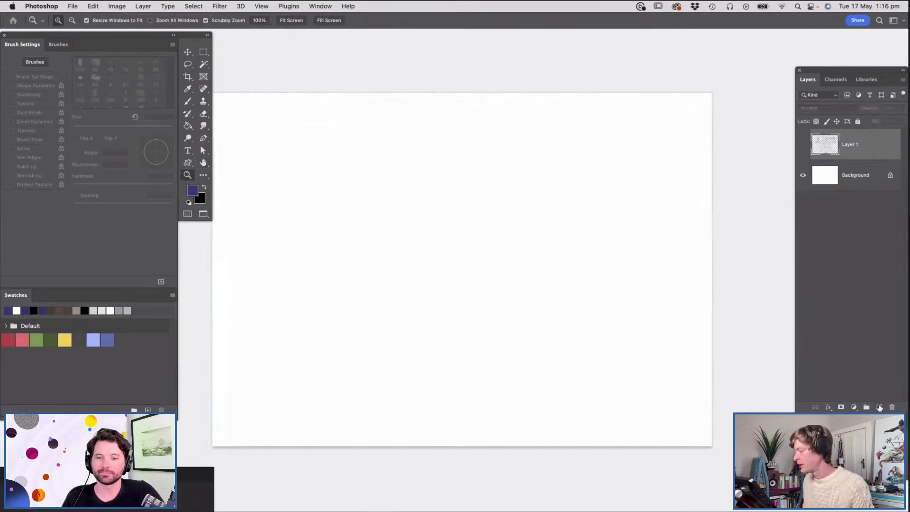
Add a new layer and try a loose zigzag stroke across it with the 20 px textured brush
key("super+z")
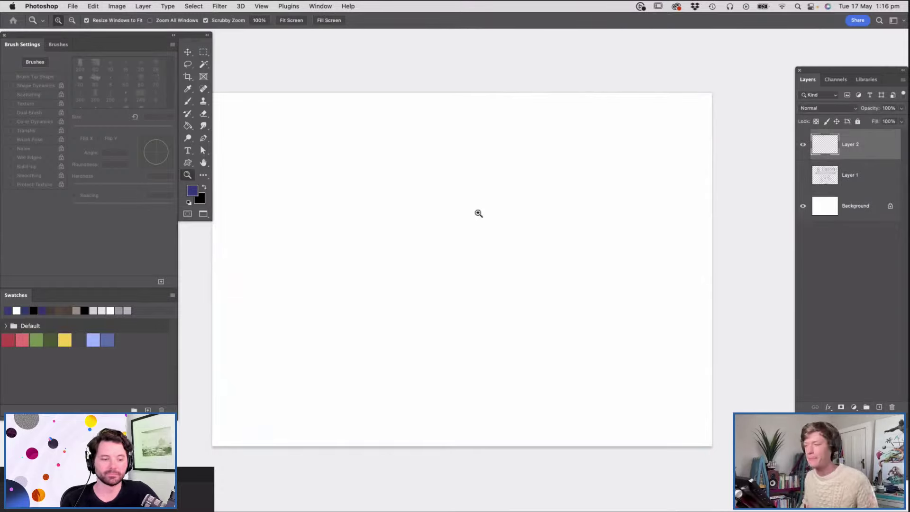
key("b")
mouse_move(467, 121)
left_mouse_down()
mouse_move(349, 255)
mouse_move(504, 190)
mouse_move(569, 231)
mouse_move(617, 339)
mouse_move(645, 354)
left_mouse_up()
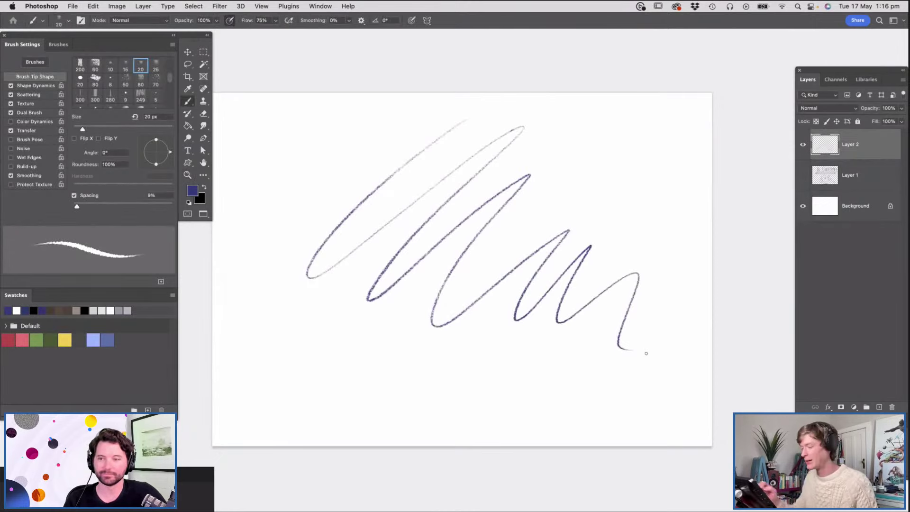
key("super+z")
Switch to the rough textured brush with the 70 px tip and try a short scribble with it
key("z")
left_click(389, 240)
key("b")
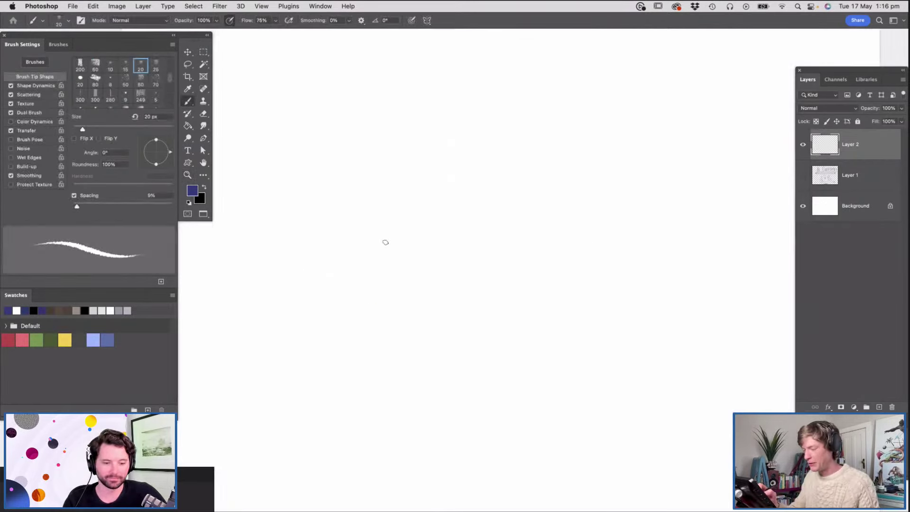
right_click(400, 211)
key("z")
left_click_drag(420, 211, 393, 212)
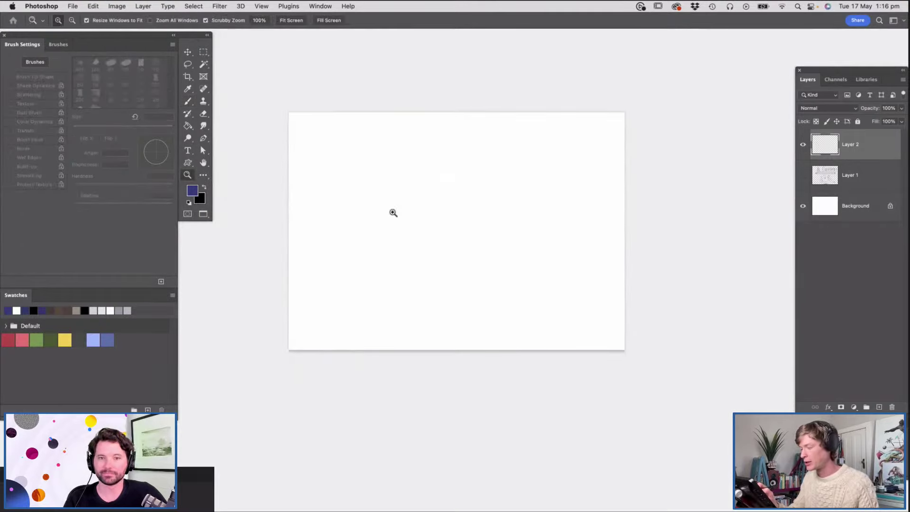
key("b")
mouse_move(503, 142)
left_mouse_down()
mouse_move(452, 228)
mouse_move(507, 282)
mouse_move(559, 219)
left_mouse_up()
key("super+z")
Try a broad zigzag scribble across the page with the rough brush at 130 px
key("z")
left_click_drag(456, 199, 482, 225)
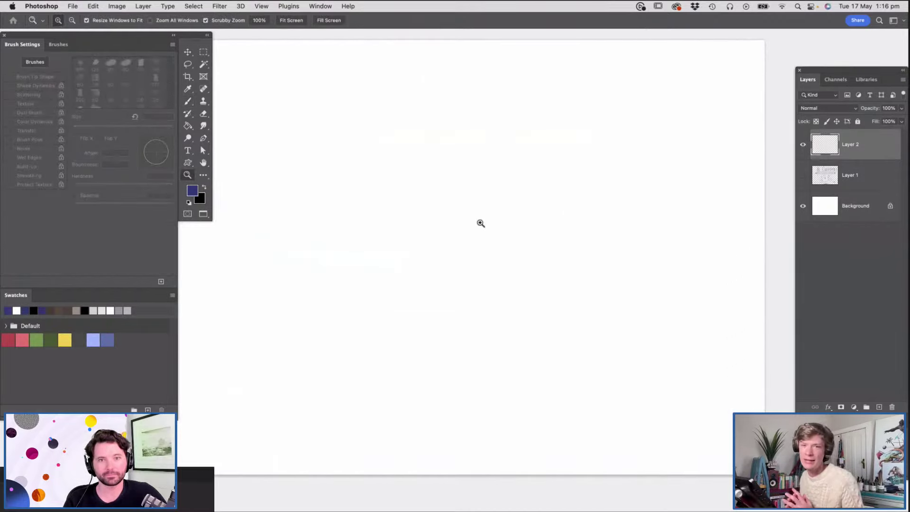
key("b")
mouse_move(402, 189)
left_mouse_down()
mouse_move(314, 276)
mouse_move(469, 260)
mouse_move(495, 242)
left_mouse_up()
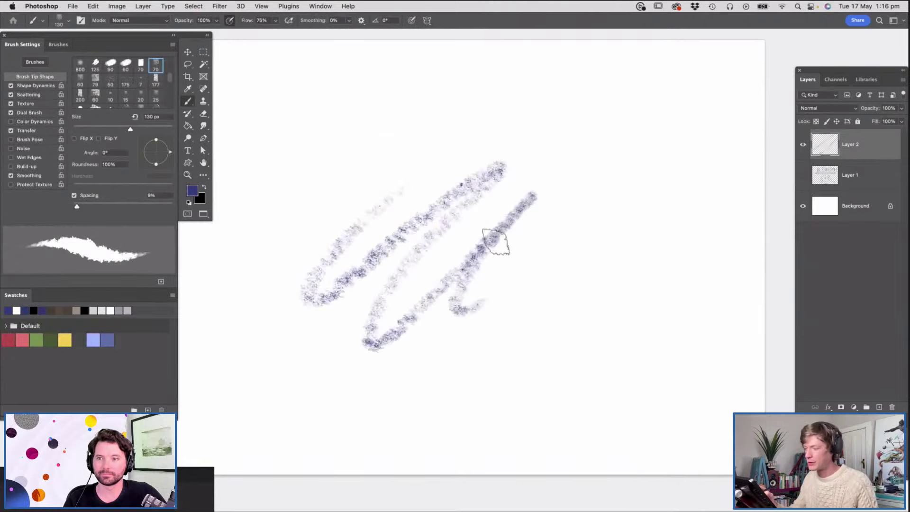
key("super+z")
Set the rough brush's size to 46 px and try a zigzag stroke of varying pressure
right_click(443, 246)
left_click(505, 269)
left_click(520, 224)
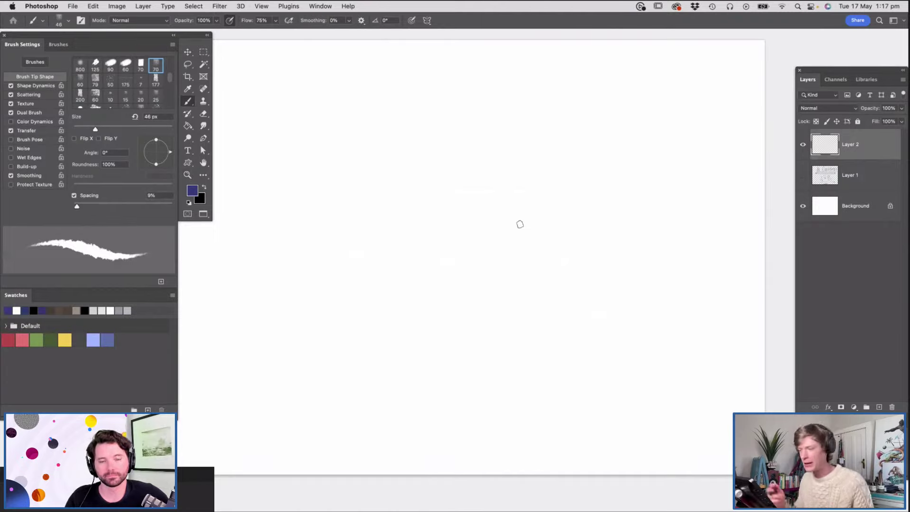
mouse_move(495, 112)
left_mouse_down()
mouse_move(493, 152)
mouse_move(517, 249)
mouse_move(528, 247)
left_mouse_up()
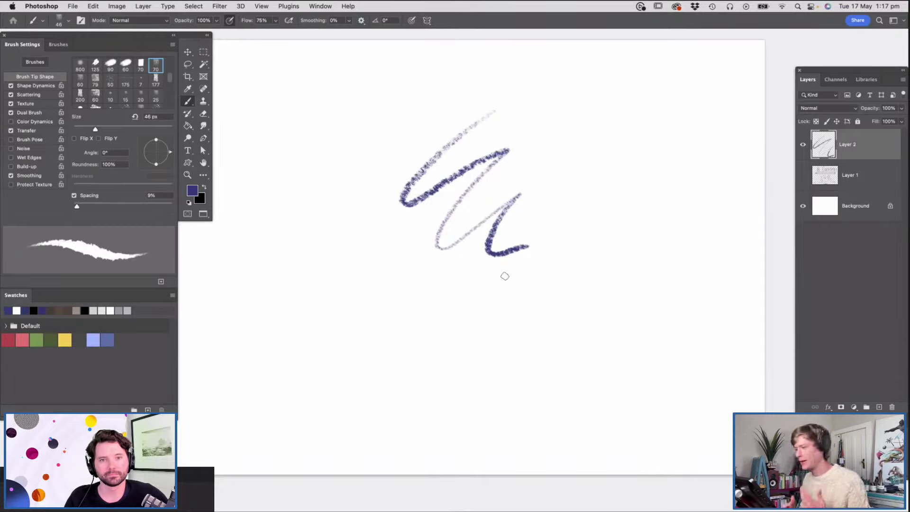
key("super+z")
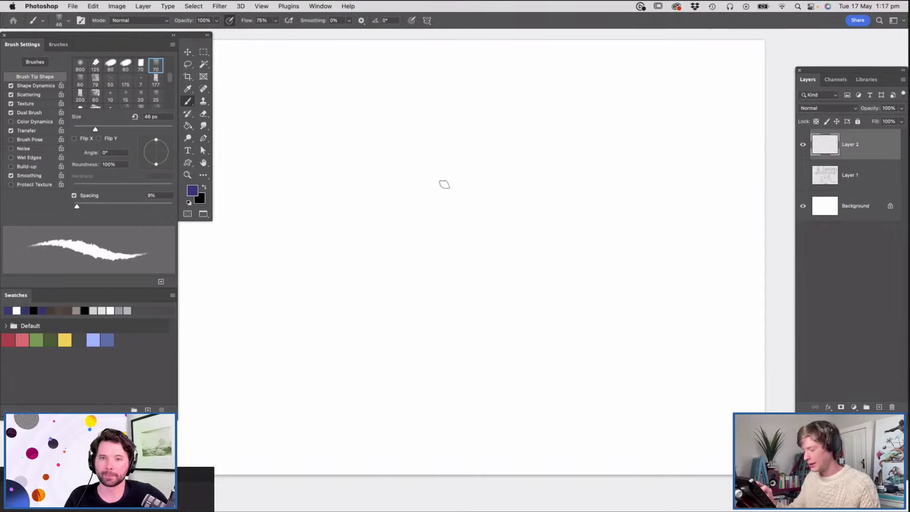
Discard another short test scribble, start a fresh layer and draw a longer zigzag on it
mouse_move(419, 159)
left_mouse_down()
mouse_move(467, 167)
mouse_move(461, 201)
left_mouse_up()
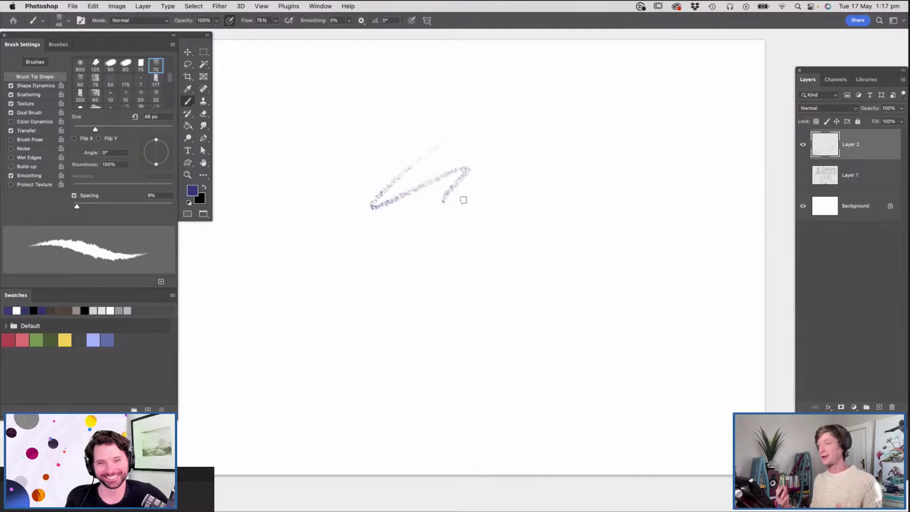
key("super+z")
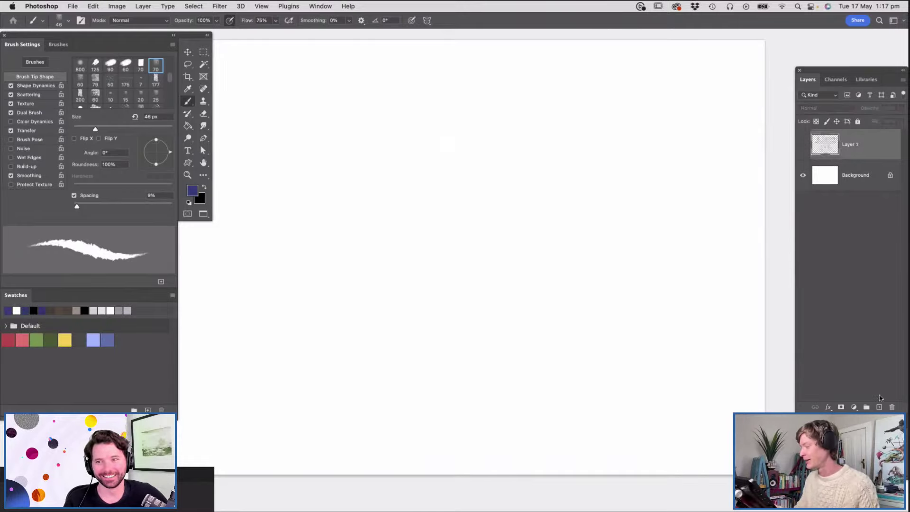
mouse_move(423, 138)
left_mouse_down()
mouse_move(348, 258)
mouse_move(476, 251)
left_mouse_up()
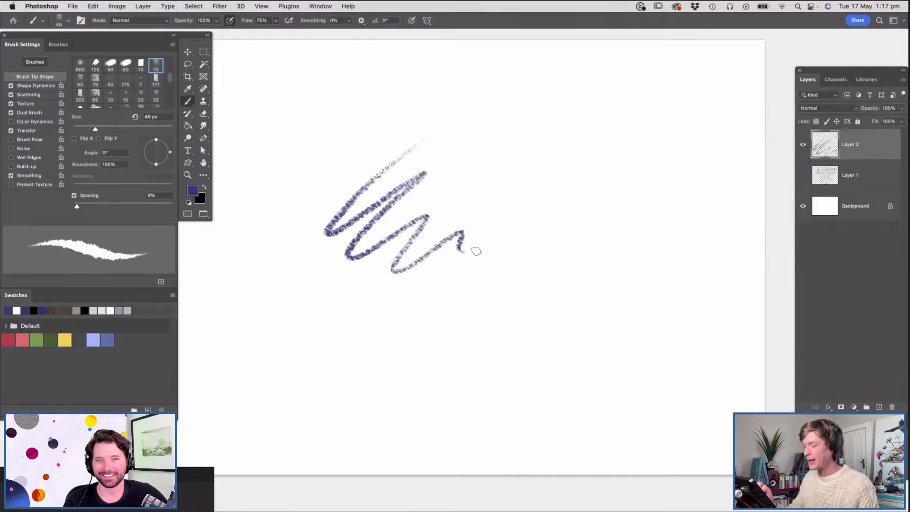
Review the Performance preferences, including the advanced graphics processor settings
left_click(36, 8)
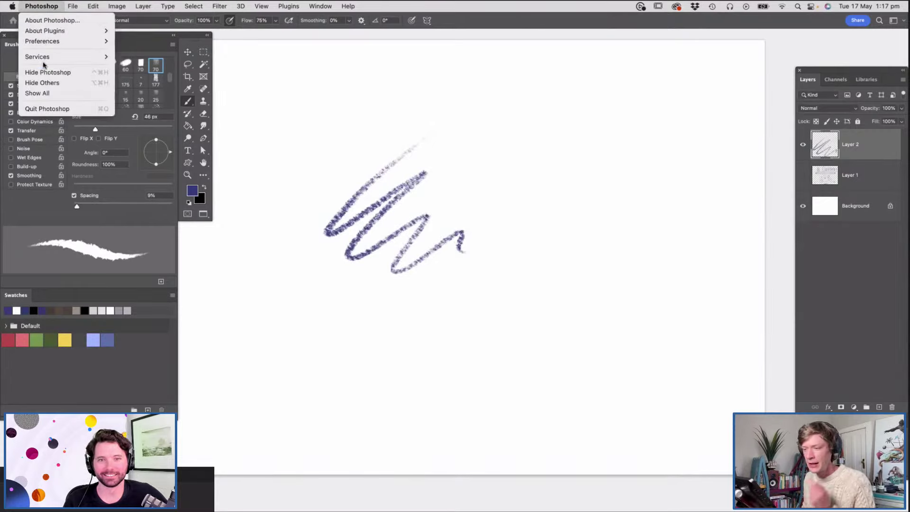
mouse_move(60, 40)
left_click(137, 39)
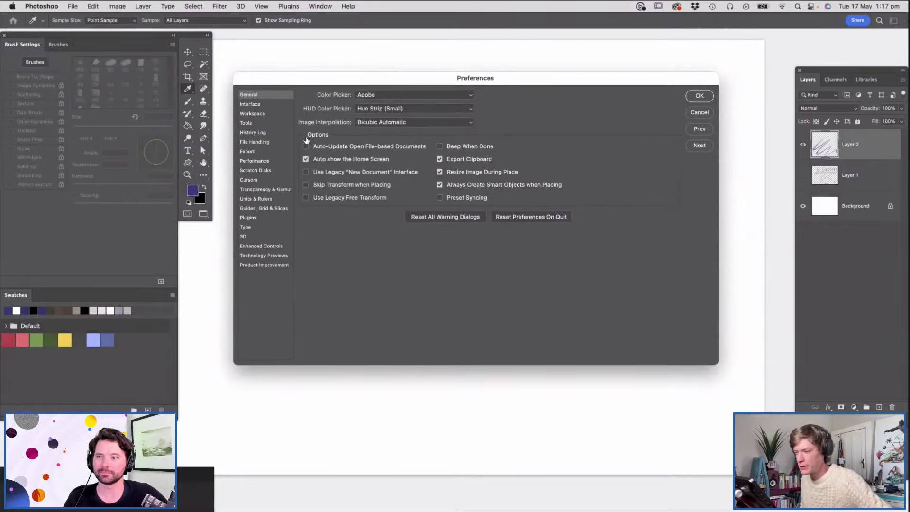
left_click(252, 160)
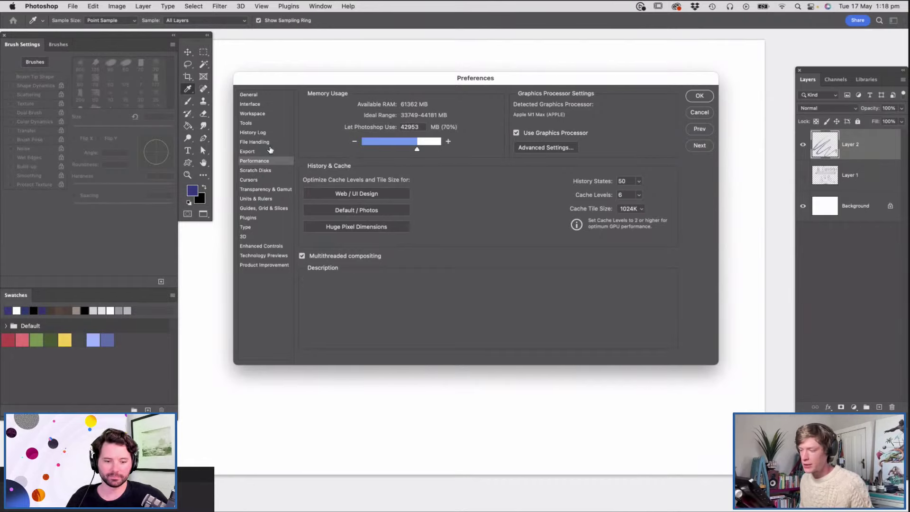
left_click(543, 148)
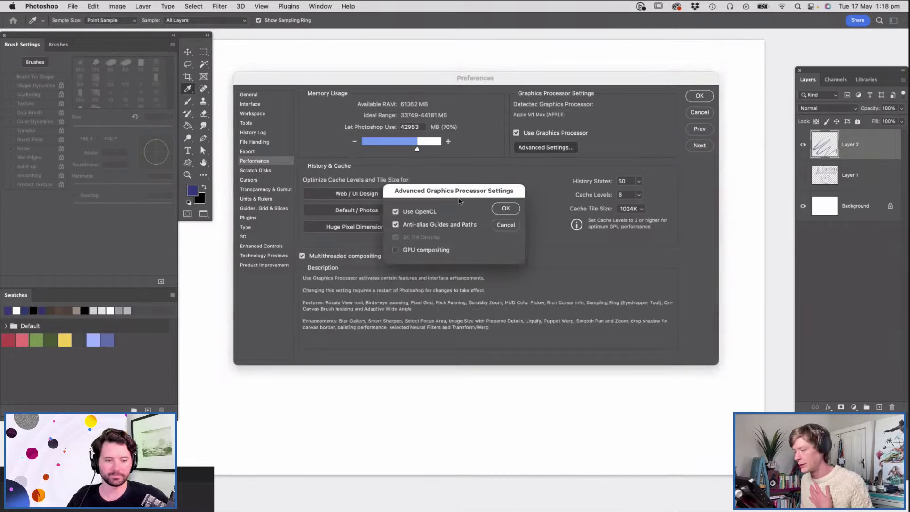
left_click(506, 209)
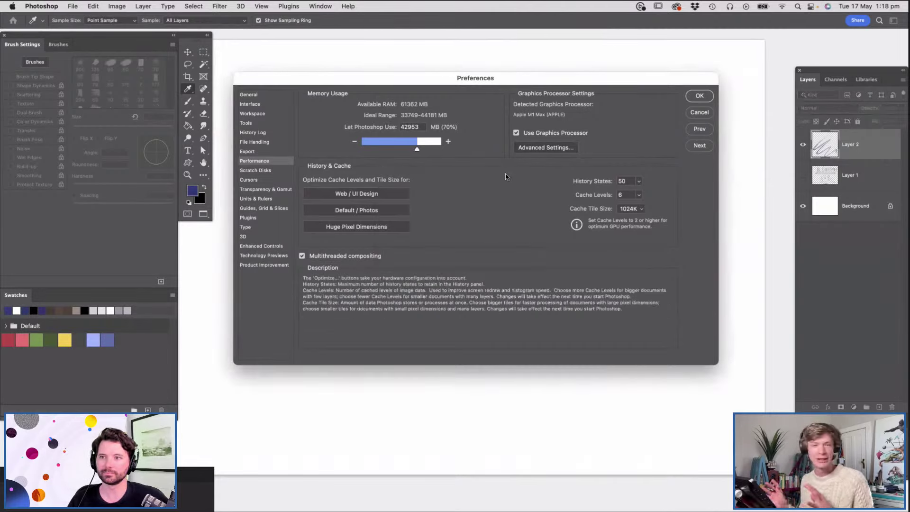
left_click(699, 95)
Replace the scribble layer with a new empty layer and try one zigzag stroke on it
key("Delete")
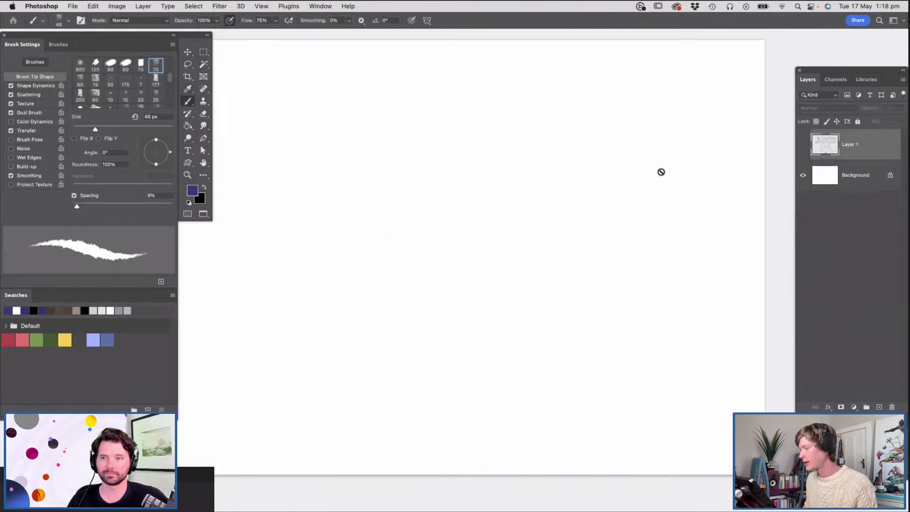
left_click(878, 406)
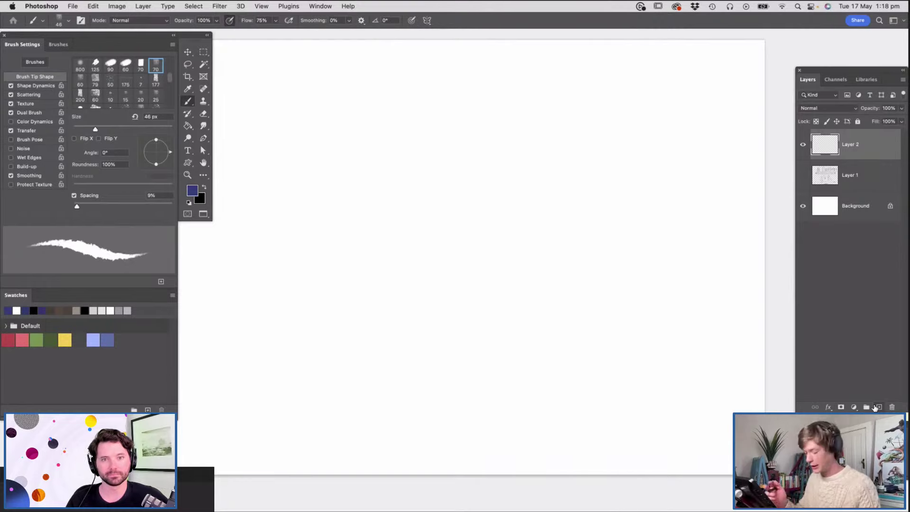
mouse_move(391, 158)
left_mouse_down()
mouse_move(343, 229)
mouse_move(452, 271)
left_mouse_up()
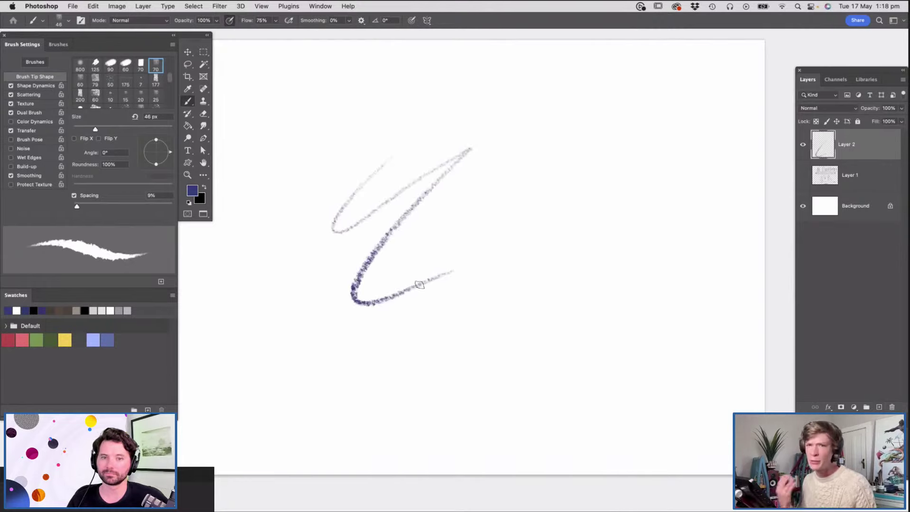
key("super+z")
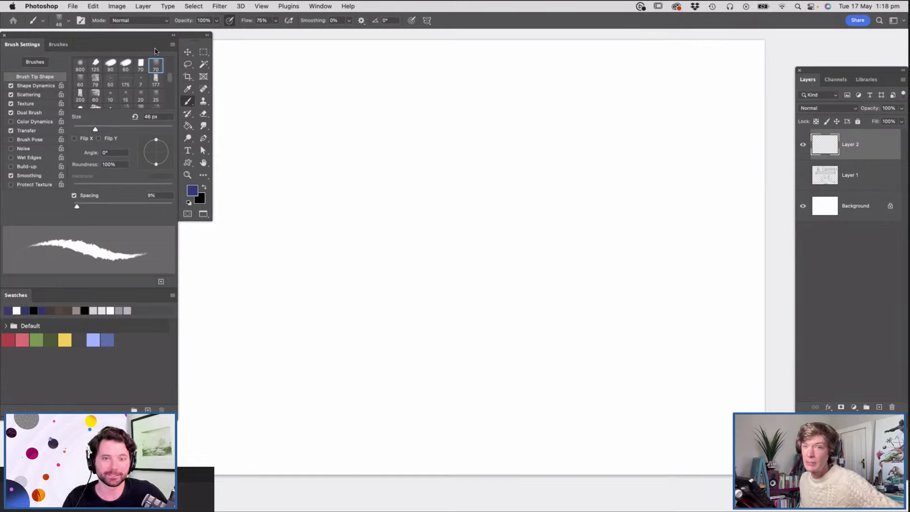
Sketch a bird's long pointed beak and the top of its head, and dot in the eyes
key("z")
mouse_move(423, 208)
left_mouse_down()
mouse_move(398, 216)
mouse_move(408, 205)
mouse_move(413, 211)
left_mouse_up()
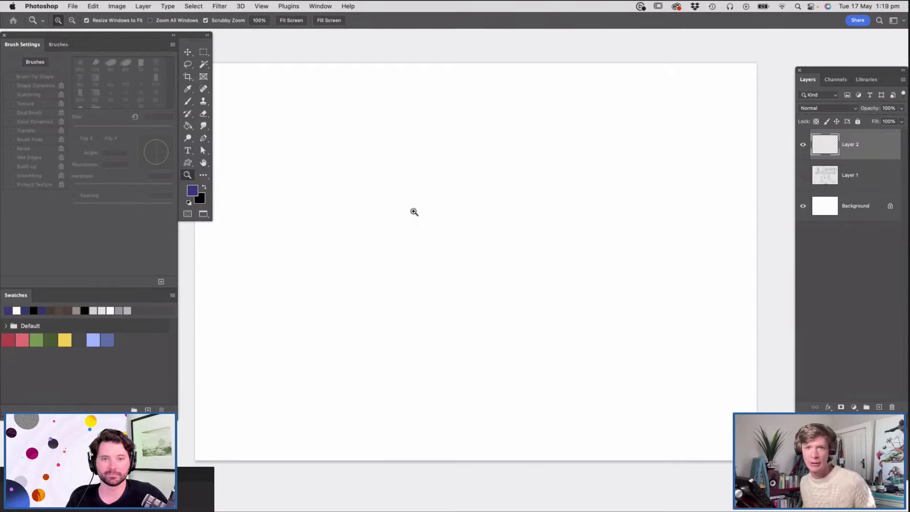
mouse_move(425, 191)
left_mouse_down()
mouse_move(413, 191)
mouse_move(423, 180)
left_mouse_up()
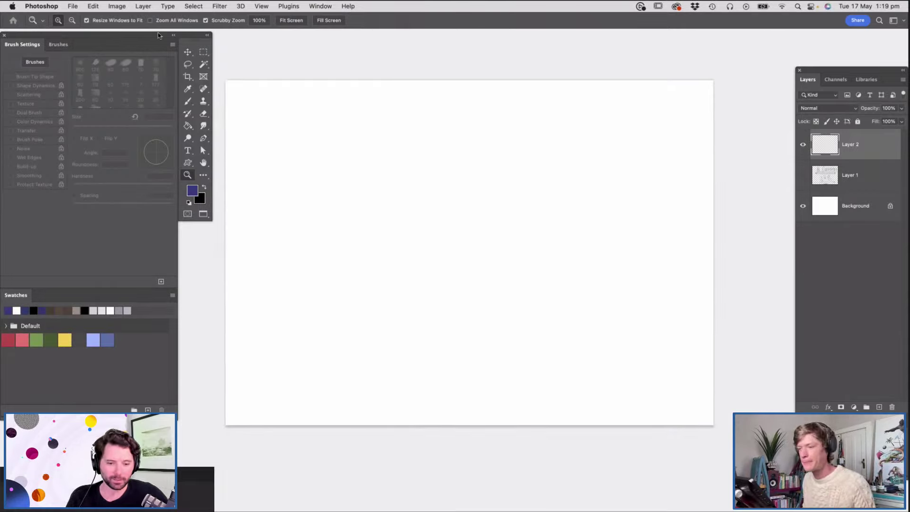
key("super+0")
key("b")
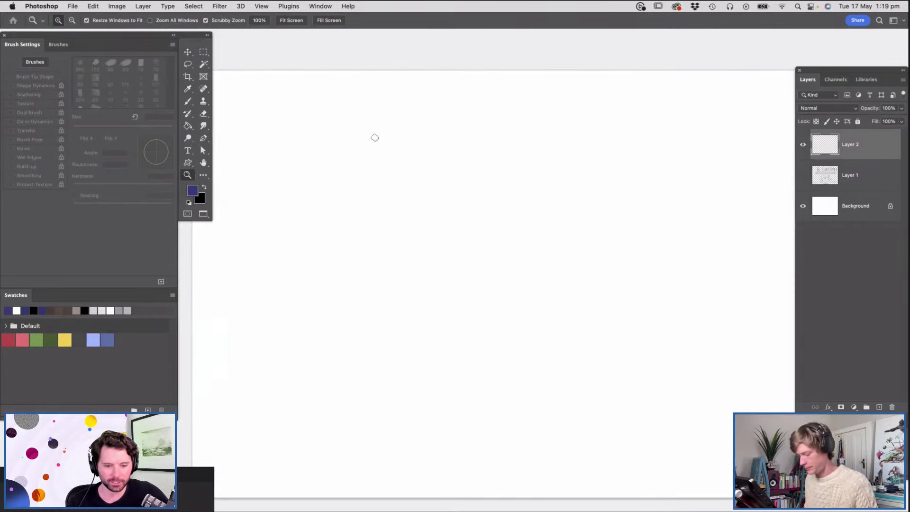
mouse_move(349, 153)
left_mouse_down()
mouse_move(427, 144)
mouse_move(261, 156)
mouse_move(370, 186)
mouse_move(370, 167)
mouse_move(293, 162)
mouse_move(360, 172)
left_mouse_up()
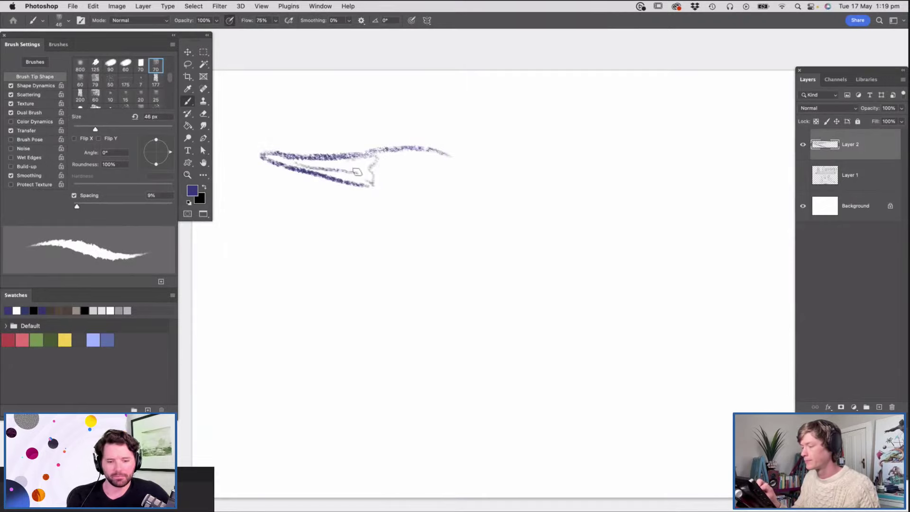
left_click(398, 158)
left_click(385, 150)
left_click(410, 141)
left_click(391, 135)
Add the bird's rounded cheek, curved neck, throat line and two raised wings
mouse_move(371, 186)
left_mouse_down()
mouse_move(387, 204)
mouse_move(446, 190)
mouse_move(443, 158)
mouse_move(445, 182)
mouse_move(455, 166)
mouse_move(485, 217)
left_mouse_up()
left_click_drag(407, 215, 469, 268)
mouse_move(486, 216)
left_mouse_down()
mouse_move(541, 201)
mouse_move(629, 157)
mouse_move(703, 83)
mouse_move(699, 117)
mouse_move(718, 140)
mouse_move(665, 175)
mouse_move(669, 204)
mouse_move(506, 226)
left_mouse_up()
left_click_drag(468, 142, 411, 96)
mouse_move(403, 77)
left_mouse_down()
mouse_move(399, 98)
mouse_move(417, 121)
left_mouse_up()
left_click_drag(403, 112, 404, 133)
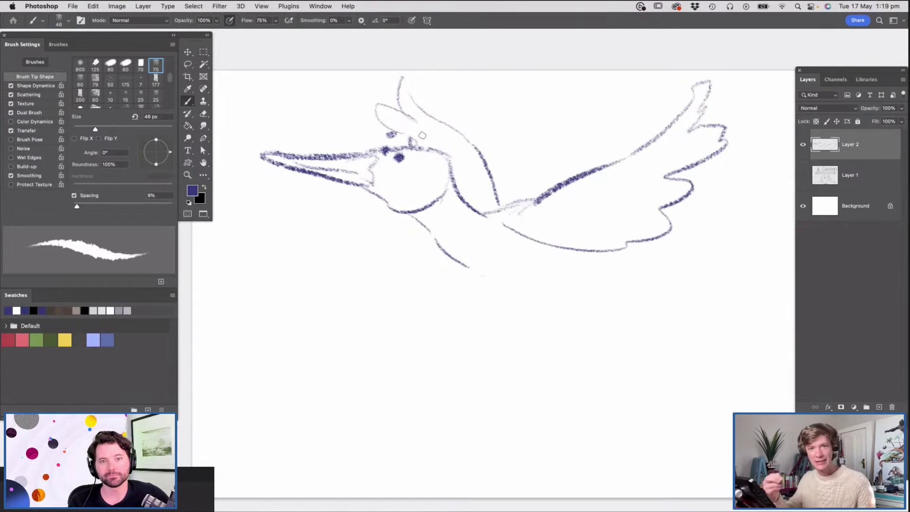
Draw the bird's curved belly and its streaky tail feathers behind the wing
key("super+space")
left_click_drag(414, 227, 374, 228)
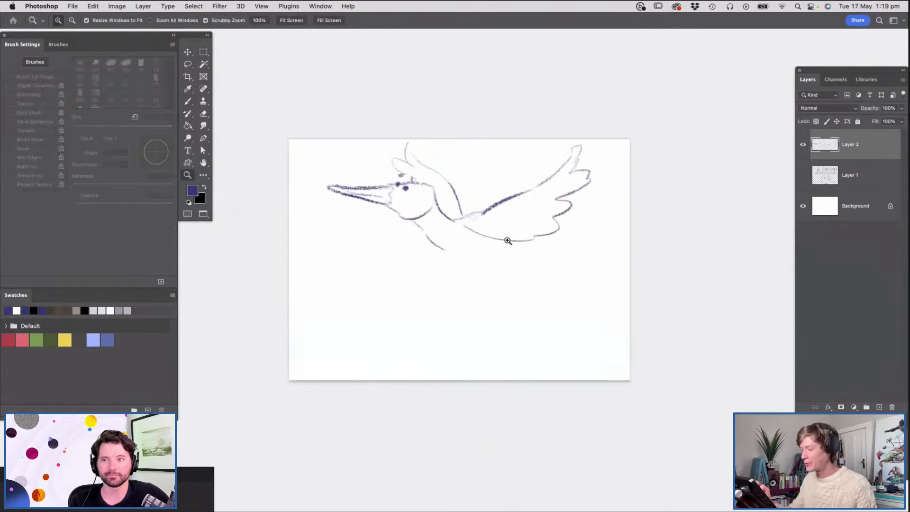
left_click_drag(513, 235, 562, 237)
mouse_move(325, 226)
left_mouse_down()
mouse_move(359, 264)
mouse_move(551, 290)
left_mouse_up()
mouse_move(569, 232)
left_mouse_down()
mouse_move(603, 260)
mouse_move(712, 224)
mouse_move(525, 299)
left_mouse_up()
left_click_drag(608, 242, 651, 242)
Draw the bird's thigh curve and rear leg with a clawed foot, plus a short tucked leg under the chest
key("h")
mouse_move(584, 241)
left_mouse_down()
mouse_move(534, 270)
mouse_move(510, 178)
left_mouse_up()
mouse_move(474, 236)
left_mouse_down()
mouse_move(534, 287)
mouse_move(554, 322)
left_mouse_up()
mouse_move(535, 277)
left_mouse_down()
mouse_move(554, 325)
mouse_move(540, 350)
left_mouse_up()
mouse_move(553, 322)
left_mouse_down()
mouse_move(521, 340)
mouse_move(515, 356)
left_mouse_up()
mouse_move(518, 343)
left_mouse_down()
mouse_move(550, 319)
mouse_move(540, 351)
left_mouse_up()
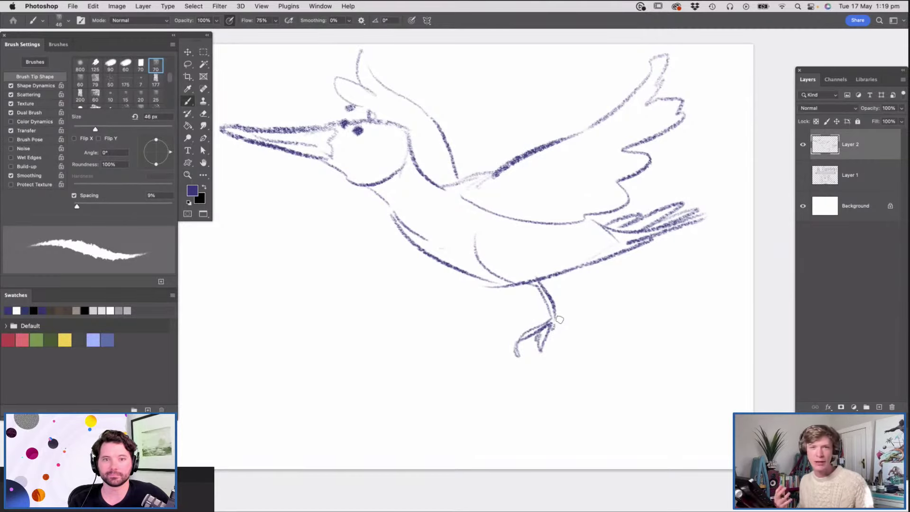
mouse_move(551, 320)
left_mouse_down()
mouse_move(516, 332)
mouse_move(547, 324)
left_mouse_up()
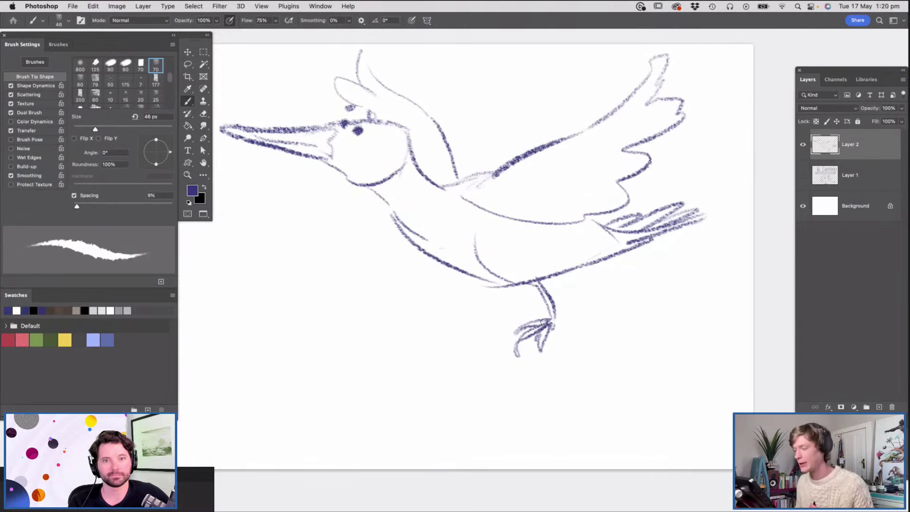
mouse_move(443, 264)
left_mouse_down()
mouse_move(452, 285)
mouse_move(472, 281)
left_mouse_up()
left_click_drag(417, 285, 451, 283)
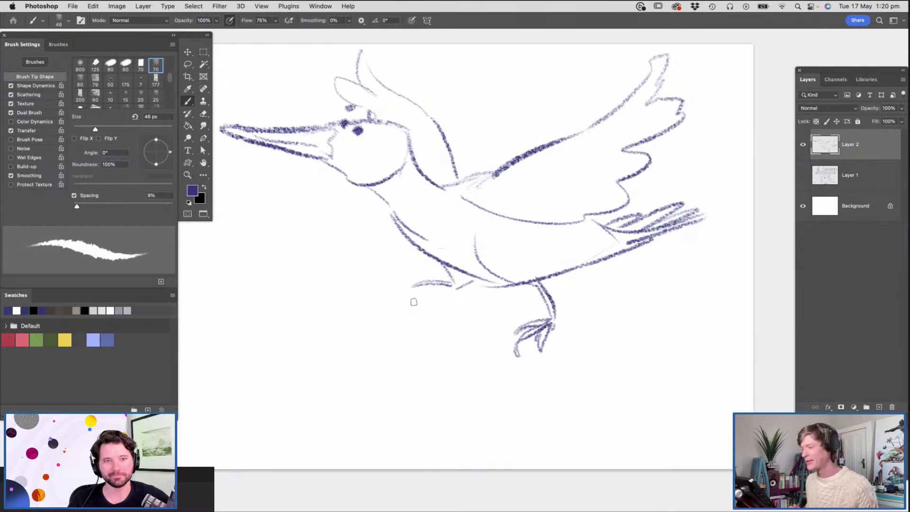
Scale the bird sketch down to 60.9% and reposition it in the left half of the page
key("z")
mouse_move(523, 254)
left_mouse_down()
mouse_move(504, 255)
mouse_move(520, 246)
left_mouse_up()
key("v")
left_click_drag(657, 108, 520, 195)
left_click_drag(488, 254, 478, 229)
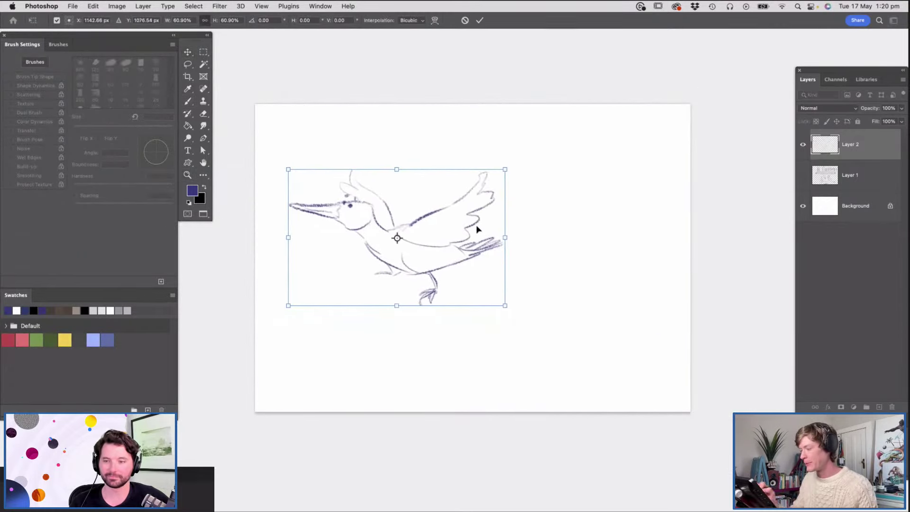
key("Return")
Replace the short tucked front leg with a longer standing leg and clawed foot
key("super+equal")
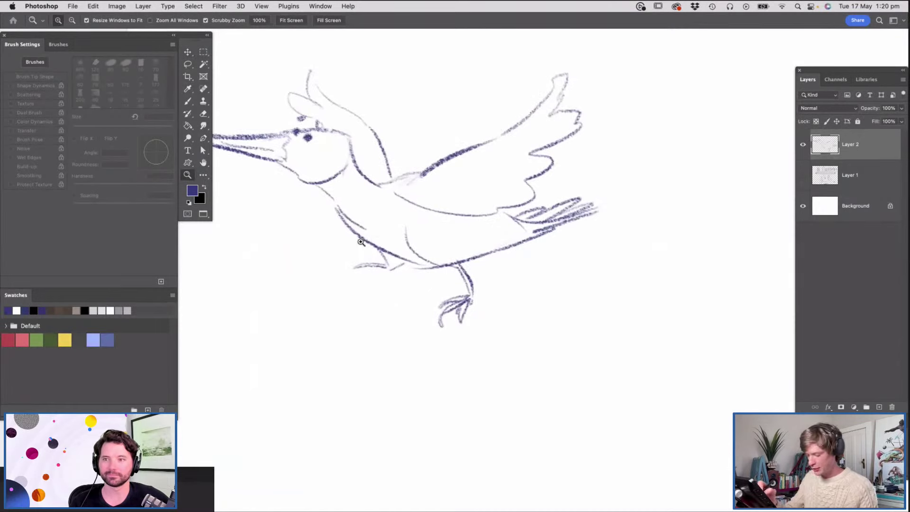
key("e")
key("b")
left_click_drag(381, 249, 381, 328)
mouse_move(386, 295)
left_mouse_down()
mouse_move(340, 327)
mouse_move(360, 318)
left_mouse_up()
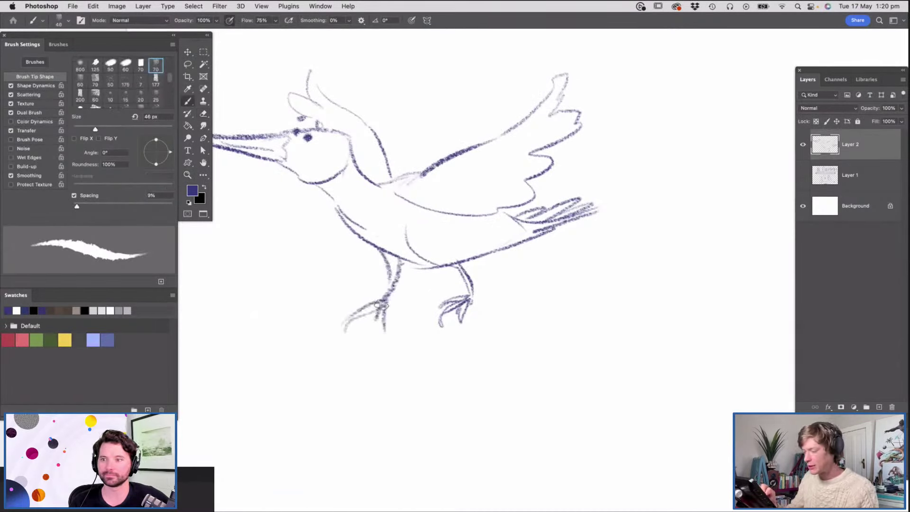
Lasso the bird sketch, delete it to clear the page, and remove the selection
key("super+minus")
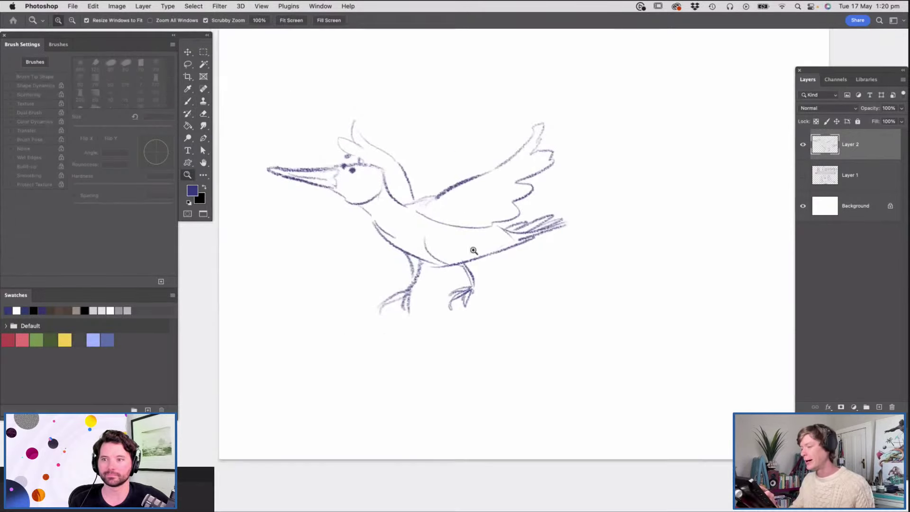
mouse_move(526, 169)
left_mouse_down()
mouse_move(484, 206)
mouse_move(411, 209)
left_mouse_up()
key("l")
mouse_move(578, 115)
left_mouse_down()
mouse_move(529, 321)
mouse_move(521, 101)
left_mouse_up()
key("Delete")
key("z")
key("super+d")
left_click(474, 314, "alt")
left_click_drag(567, 245, 575, 281)
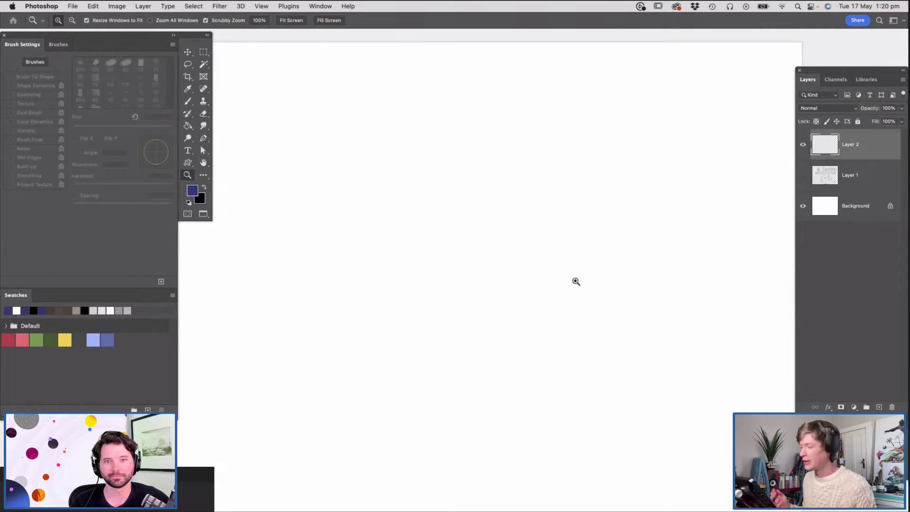
Sketch a llama's outline facing left: head, long neck, chest, arched back, rump and belly curve
key("b")
key("z")
mouse_move(469, 114)
left_mouse_down()
mouse_move(451, 165)
mouse_move(435, 166)
left_mouse_up()
key("b")
mouse_move(398, 101)
left_mouse_down()
mouse_move(434, 121)
mouse_move(388, 100)
mouse_move(368, 121)
mouse_move(392, 143)
mouse_move(392, 159)
left_mouse_up()
left_click_drag(431, 110, 440, 207)
left_click_drag(393, 158, 381, 256)
mouse_move(440, 201)
left_mouse_down()
mouse_move(482, 221)
mouse_move(530, 267)
left_mouse_up()
mouse_move(387, 276)
left_mouse_down()
mouse_move(396, 296)
mouse_move(462, 318)
mouse_move(524, 304)
left_mouse_up()
Draw the llama's four legs with small hooves, plus a light curve marking the hind thigh
mouse_move(403, 310)
left_mouse_down()
mouse_move(416, 370)
mouse_move(435, 365)
left_mouse_up()
left_click_drag(460, 246, 492, 326)
left_click_drag(527, 260, 526, 341)
left_click_drag(498, 326, 518, 363)
left_click_drag(524, 317, 528, 379)
mouse_move(528, 379)
left_mouse_down()
mouse_move(512, 379)
mouse_move(526, 382)
left_mouse_up()
left_click_drag(466, 319, 476, 363)
mouse_move(487, 353)
left_mouse_down()
mouse_move(484, 332)
mouse_move(468, 372)
left_mouse_up()
mouse_move(419, 355)
left_mouse_down()
mouse_move(412, 389)
mouse_move(433, 371)
left_mouse_up()
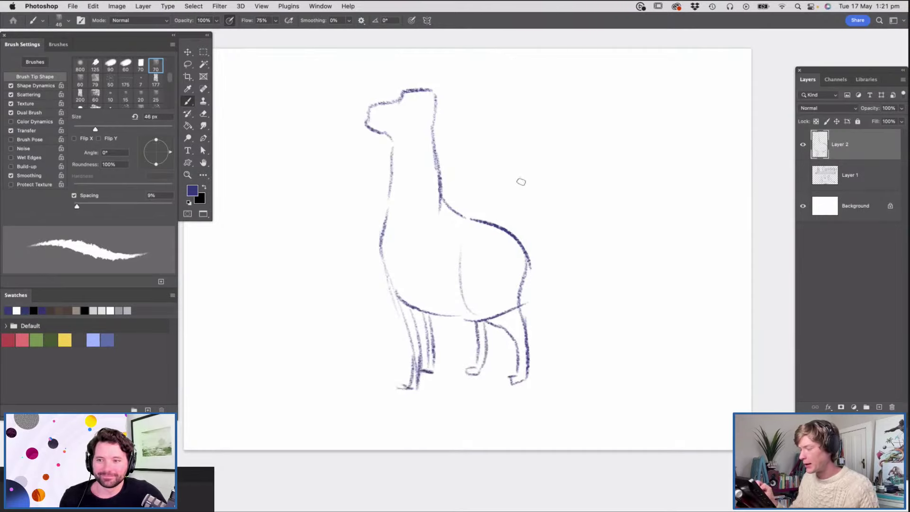
Add the llama's ears, eyes and nose, darken the back of its head, and draw the jaw and neck-base lines
key("super+space")
left_click_drag(517, 223, 491, 228)
left_click(469, 166)
key("b")
mouse_move(462, 128)
left_mouse_down()
mouse_move(453, 102)
mouse_move(449, 116)
mouse_move(465, 128)
mouse_move(423, 99)
mouse_move(448, 125)
mouse_move(447, 145)
mouse_move(408, 150)
mouse_move(426, 175)
mouse_move(425, 194)
left_mouse_up()
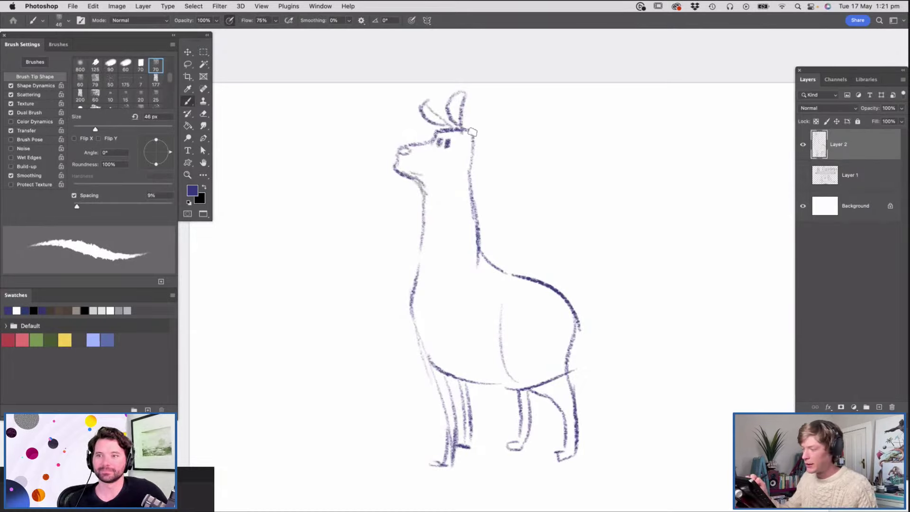
mouse_move(467, 132)
left_mouse_down()
mouse_move(473, 154)
mouse_move(469, 176)
mouse_move(459, 176)
mouse_move(473, 171)
left_mouse_up()
mouse_move(468, 177)
left_mouse_down()
mouse_move(484, 266)
mouse_move(489, 258)
mouse_move(446, 306)
mouse_move(402, 290)
mouse_move(421, 314)
mouse_move(406, 295)
mouse_move(421, 242)
mouse_move(417, 193)
mouse_move(418, 227)
left_mouse_up()
Draw a drooping tufted tail extending from the llama's rump
key("super+space")
left_click_drag(510, 164, 487, 186)
left_click_drag(580, 265, 602, 246)
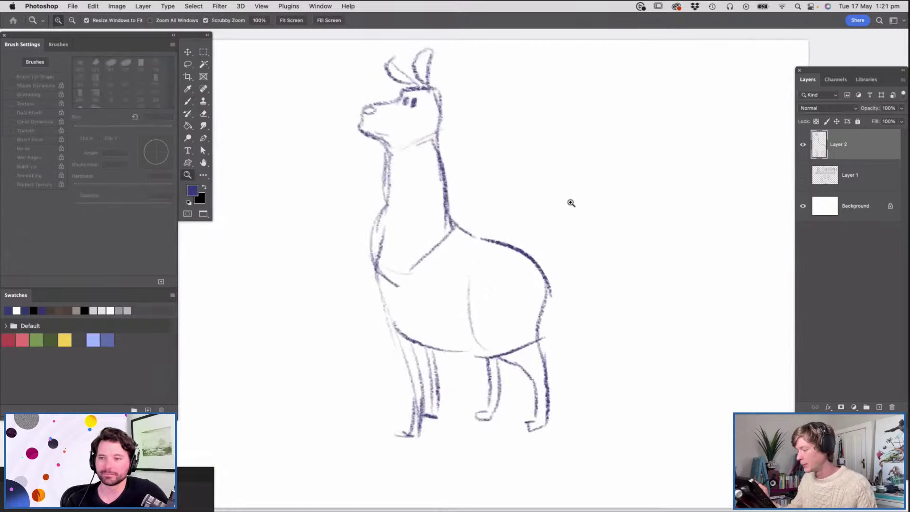
mouse_move(525, 253)
left_mouse_down()
mouse_move(573, 285)
mouse_move(592, 321)
left_mouse_up()
mouse_move(539, 268)
left_mouse_down()
mouse_move(593, 324)
mouse_move(495, 272)
left_mouse_up()
Extend the front leg up into the shoulder, erase the overlapping body line, and darken the llama's chest contour
key("super+space")
left_click_drag(512, 306, 525, 312)
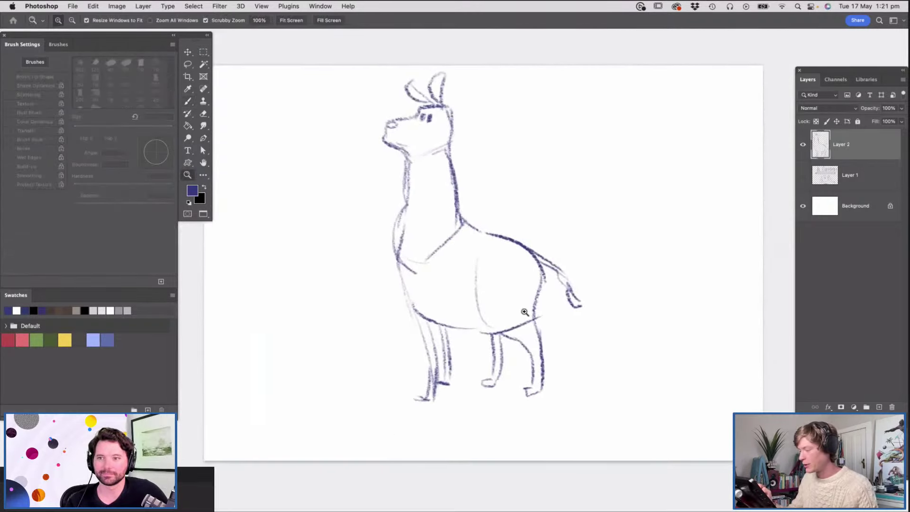
mouse_move(454, 292)
left_mouse_down()
mouse_move(447, 332)
mouse_move(421, 330)
left_mouse_up()
key("e")
key("b")
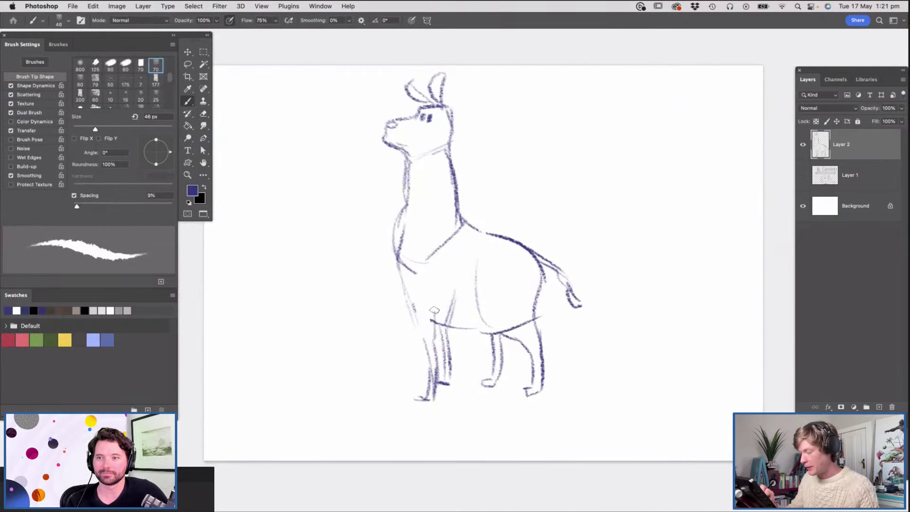
mouse_move(403, 254)
left_mouse_down()
mouse_move(429, 377)
mouse_move(491, 382)
mouse_move(509, 325)
mouse_move(529, 318)
left_mouse_up()
Erase the overlapping belly line near the hind leg and the construction lines across the base of the neck
key("e")
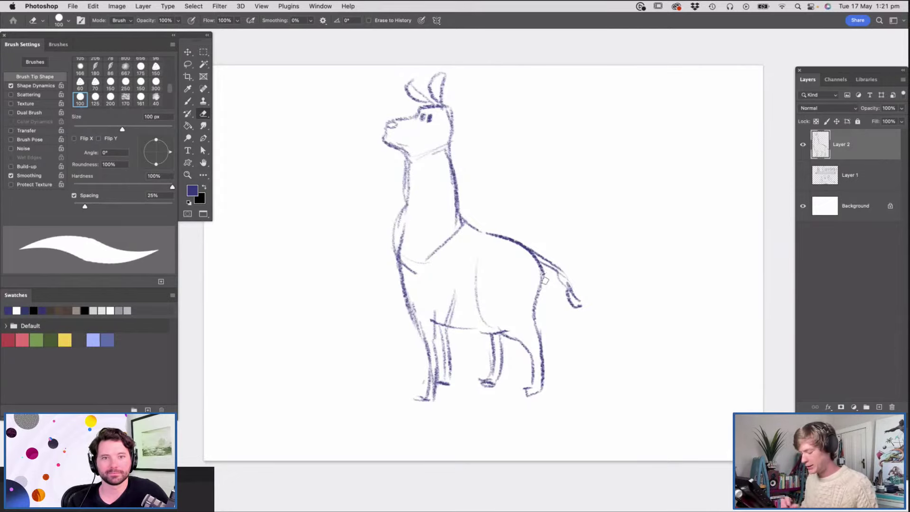
key("z")
left_click_drag(477, 312, 474, 314)
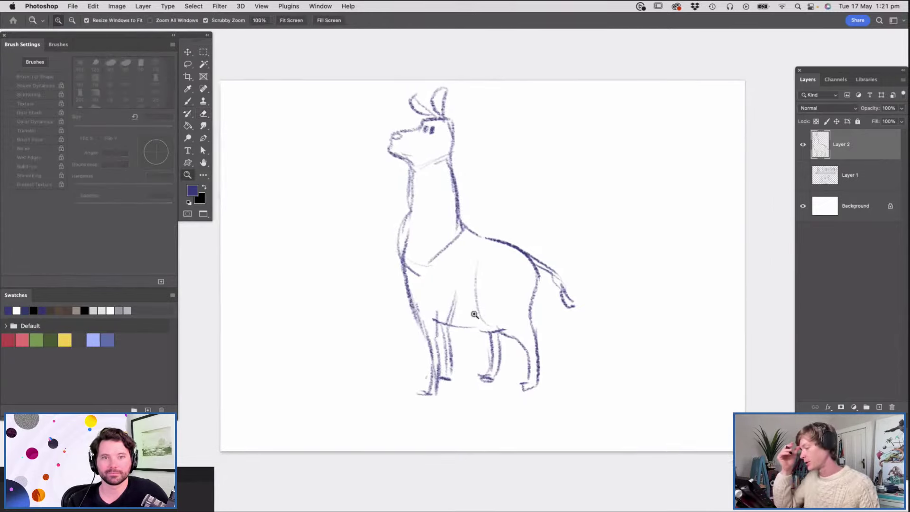
left_click(459, 208)
key("e")
left_click_drag(406, 270, 397, 221)
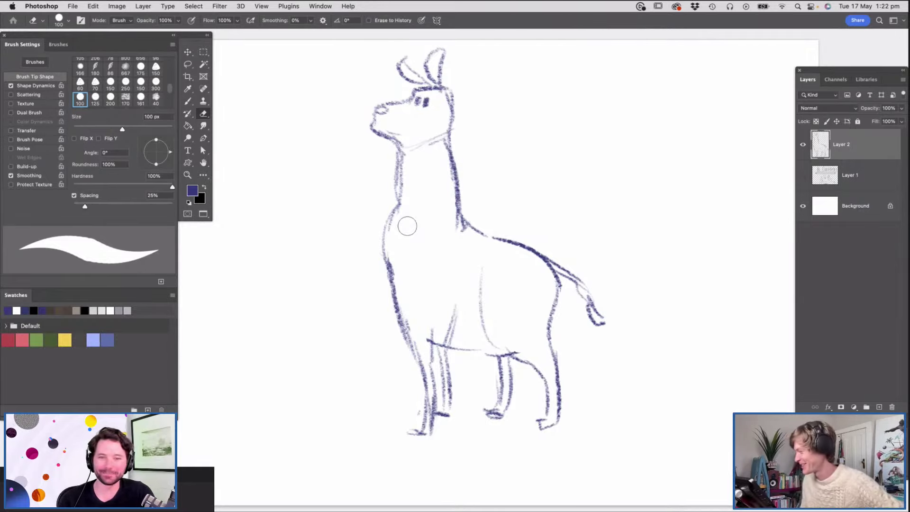
key("b")
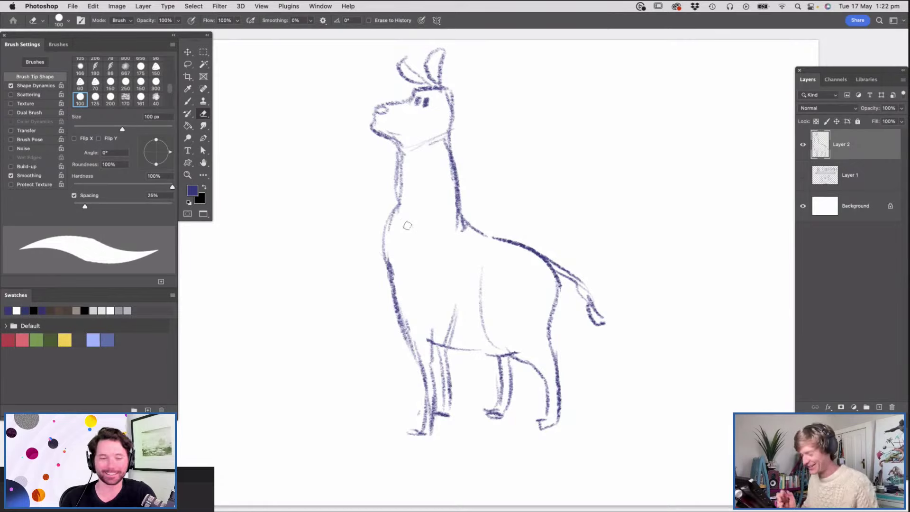
key("z")
left_click_drag(452, 192, 427, 201)
left_click_drag(468, 227, 483, 236)
key("b")
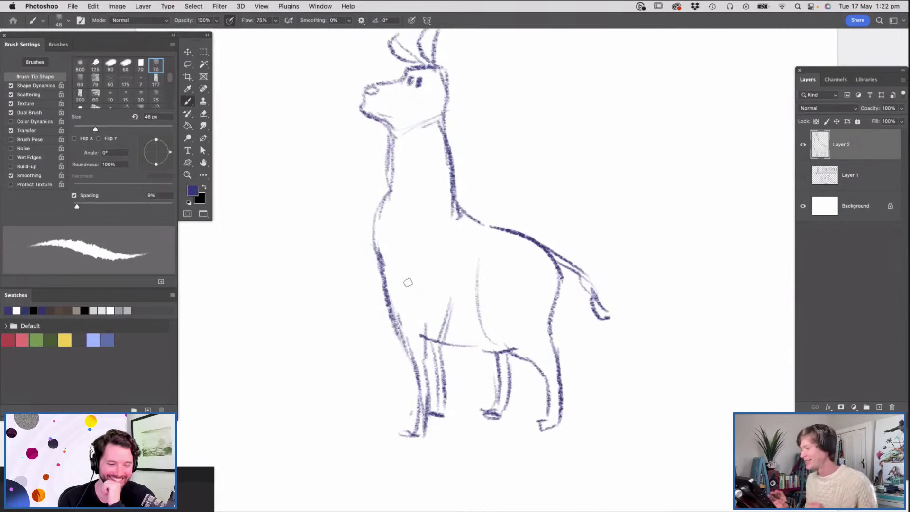
key("z")
left_click_drag(430, 223, 424, 226)
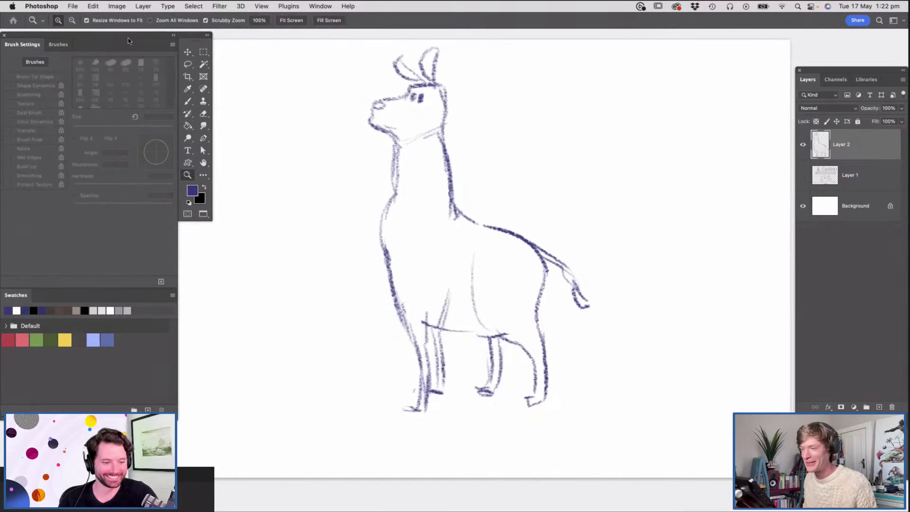
mouse_move(129, 35)
left_mouse_down()
mouse_move(169, 36)
mouse_move(130, 33)
left_mouse_up()
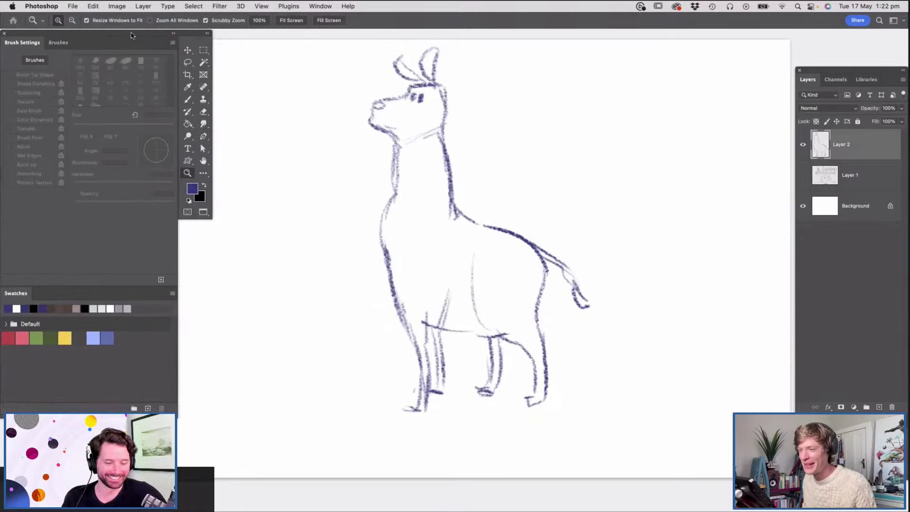
mouse_move(330, 162)
left_mouse_down()
mouse_move(309, 171)
mouse_move(332, 171)
left_mouse_up()
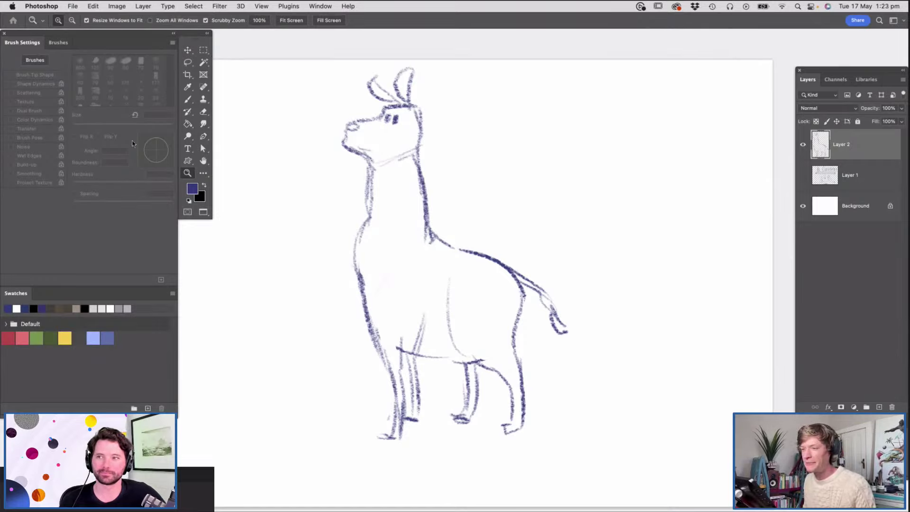
key("Tab")
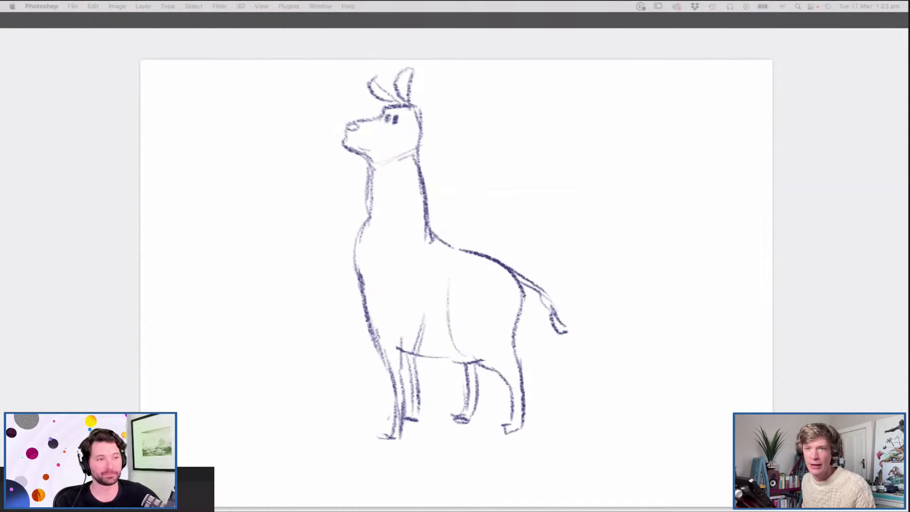
key("Tab")
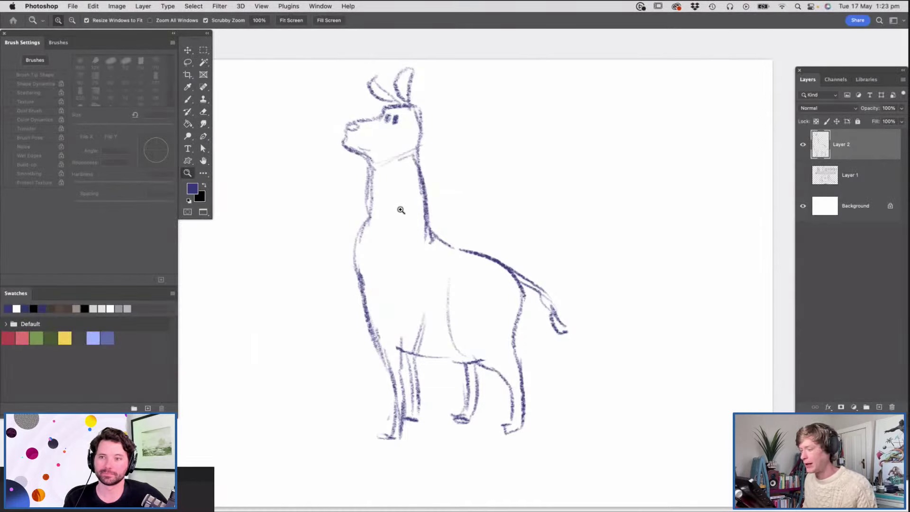
Insert the red crab photo as a new layer, enlarge it, and place it beside the llama's head and neck
left_click_drag(402, 216, 436, 227)
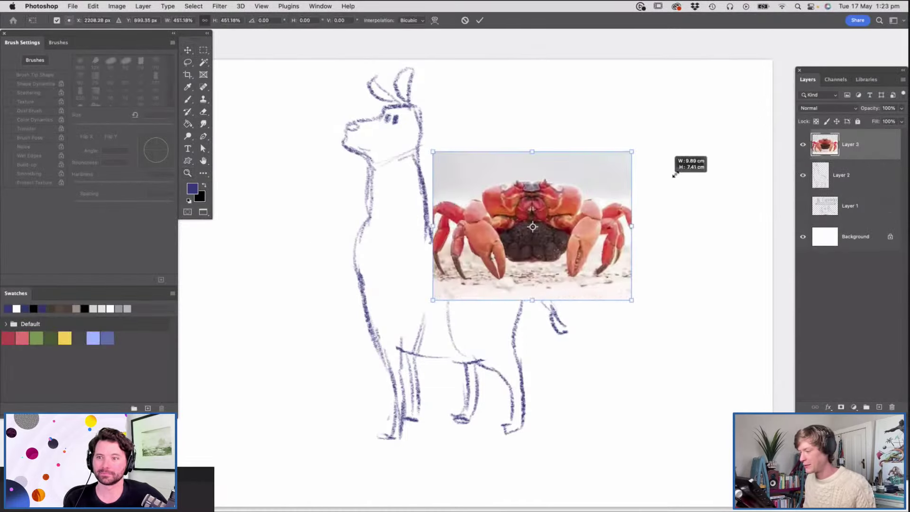
left_click_drag(594, 247, 601, 200)
key("Return")
key("z")
mouse_move(549, 168)
left_mouse_down()
mouse_move(524, 174)
mouse_move(543, 160)
left_mouse_up()
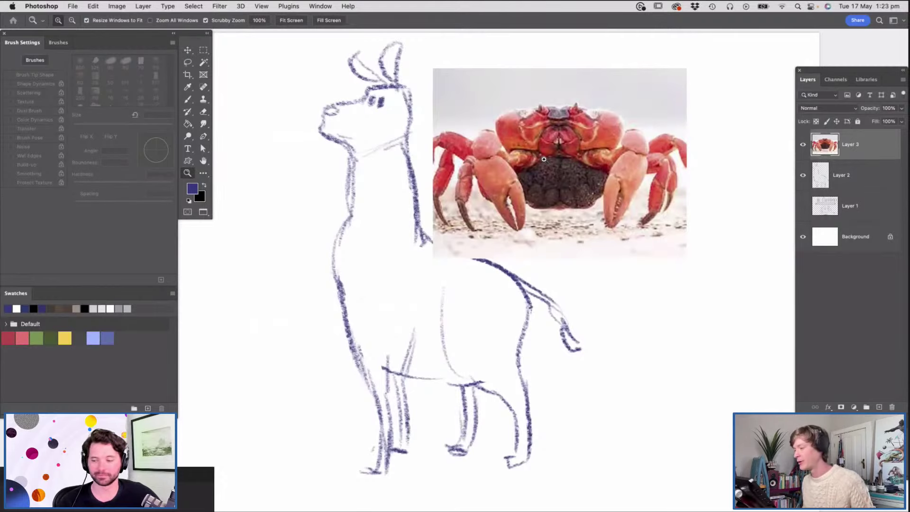
left_click_drag(548, 139, 538, 160)
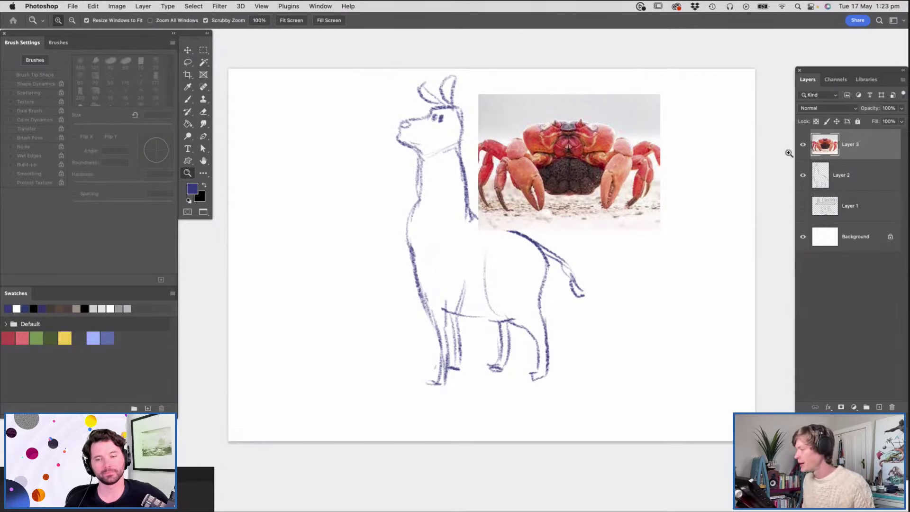
left_click(561, 156)
left_click_drag(374, 186, 457, 164)
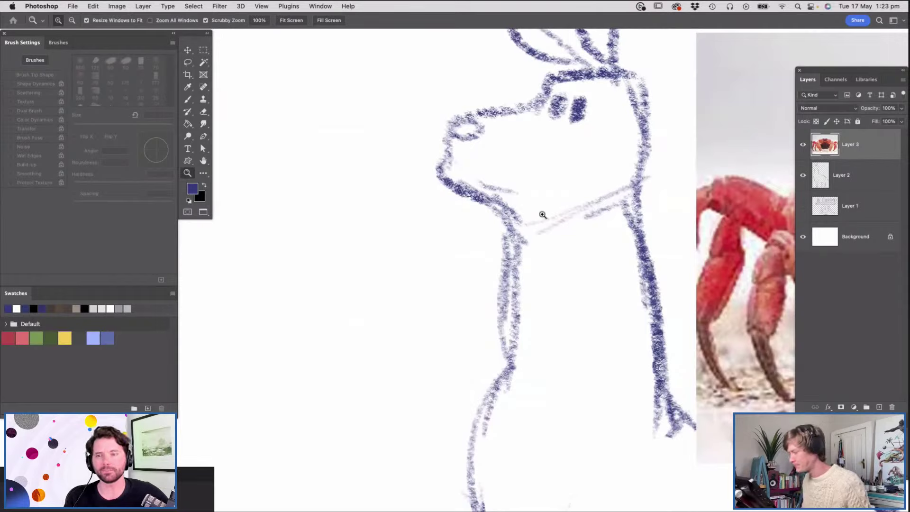
left_click(534, 165, "alt")
mouse_move(486, 148)
left_mouse_down()
mouse_move(453, 160)
mouse_move(470, 141)
left_mouse_up()
left_click_drag(701, 176, 719, 189)
left_click(720, 190)
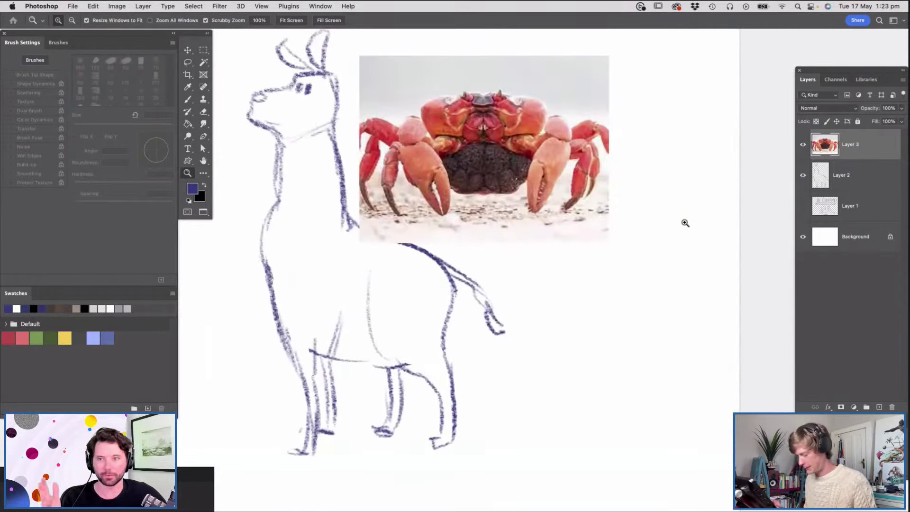
left_click(553, 288, "alt")
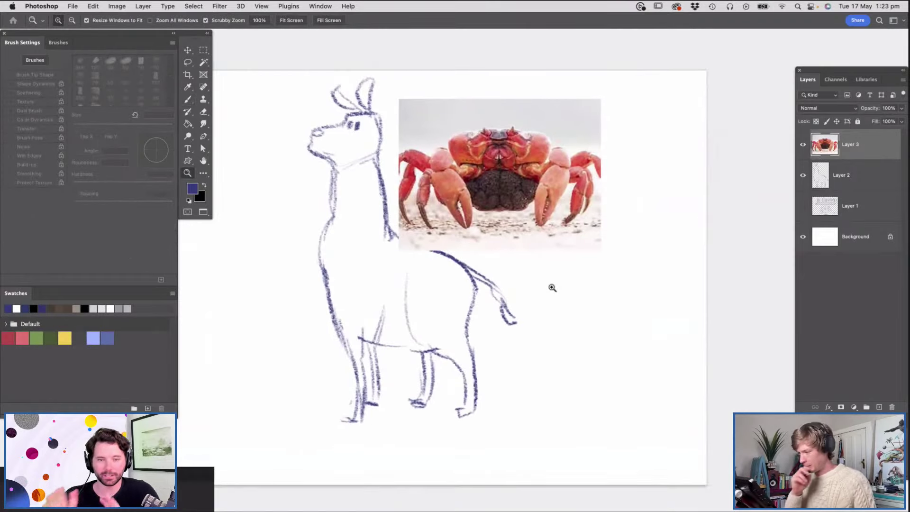
Toggle the crab photo layer off and on twice to compare the page with and without it
left_click(803, 146)
left_click(803, 146)
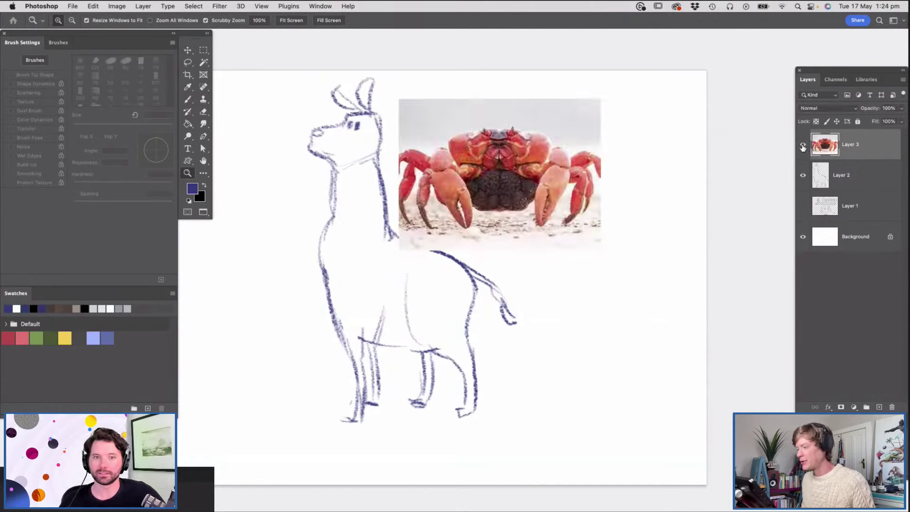
left_click(802, 146)
left_click(803, 147)
left_click_drag(565, 128, 355, 243)
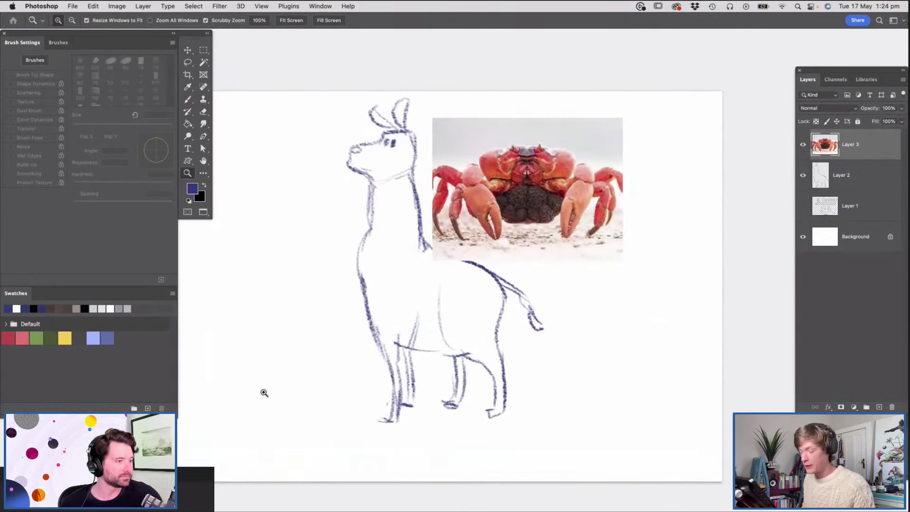
Switch to PureRef, resize the reference board into a tall window beside the drawing, and zoom in on its llama photos
mouse_move(173, 474)
left_mouse_down()
mouse_move(270, 290)
mouse_move(256, 172)
mouse_move(179, 47)
mouse_move(201, 37)
left_mouse_up()
left_click(178, 48)
left_click_drag(219, 218, 198, 471)
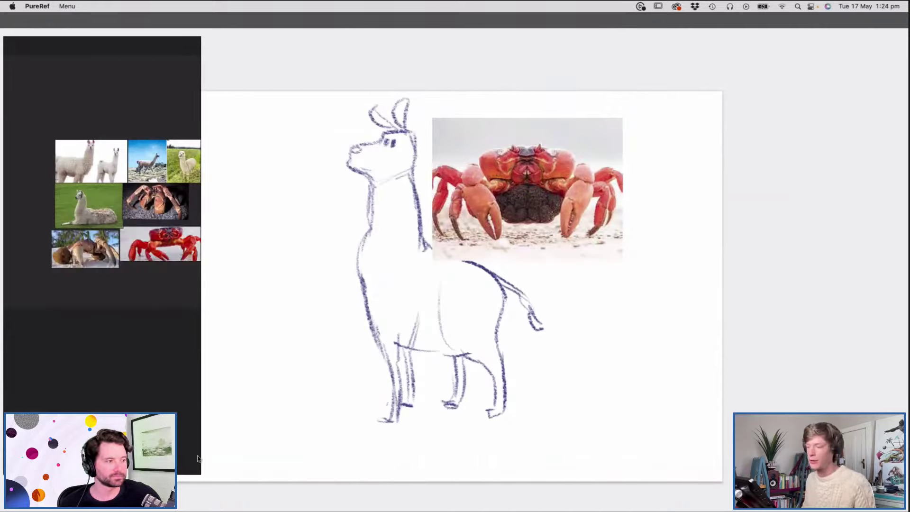
scroll(111, 164, "up", 3)
scroll(111, 164, "up", 2)
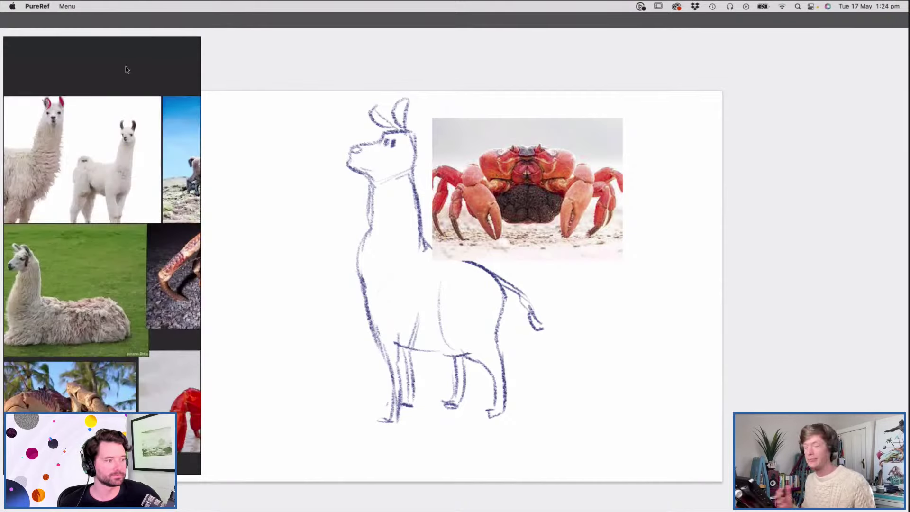
Return to Photoshop, reposition the page view, and browse the llama and crab photos on the floating reference board
left_click(271, 178)
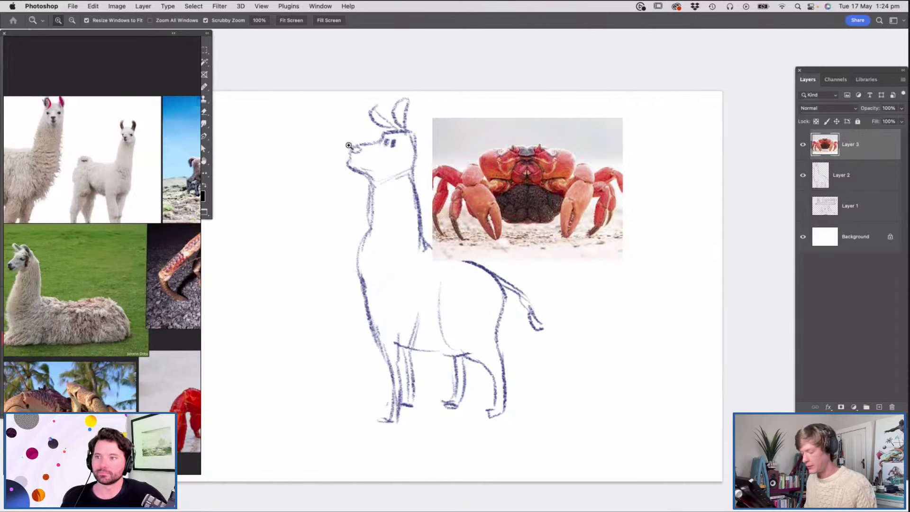
left_click_drag(403, 235, 344, 250)
scroll(344, 249, "down", 2)
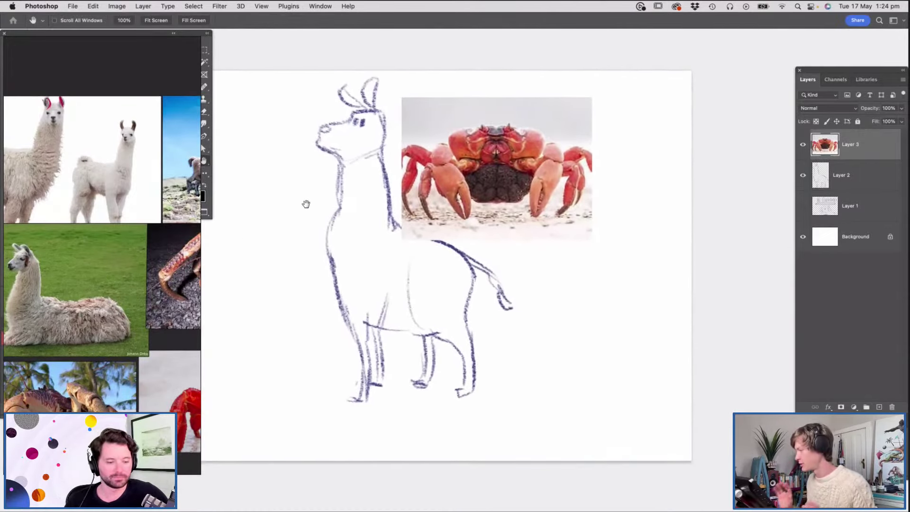
scroll(136, 165, "down", 2)
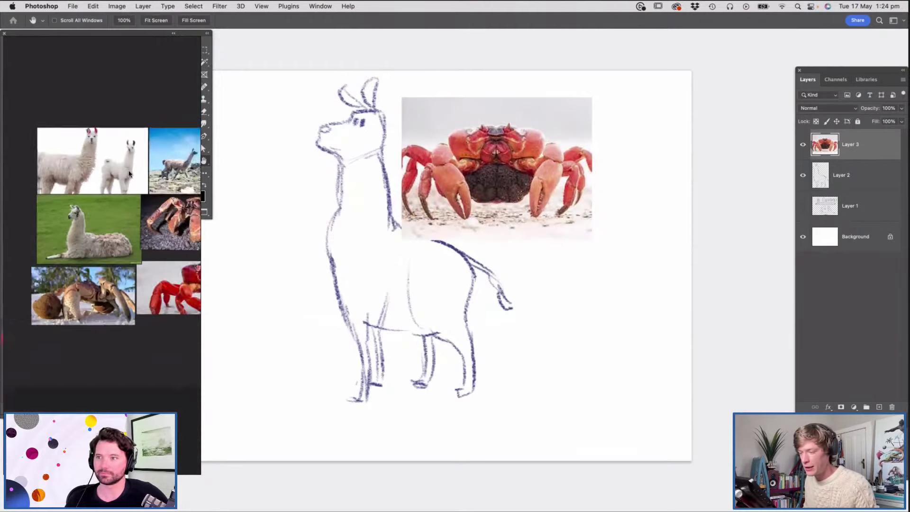
scroll(88, 228, "up", 2)
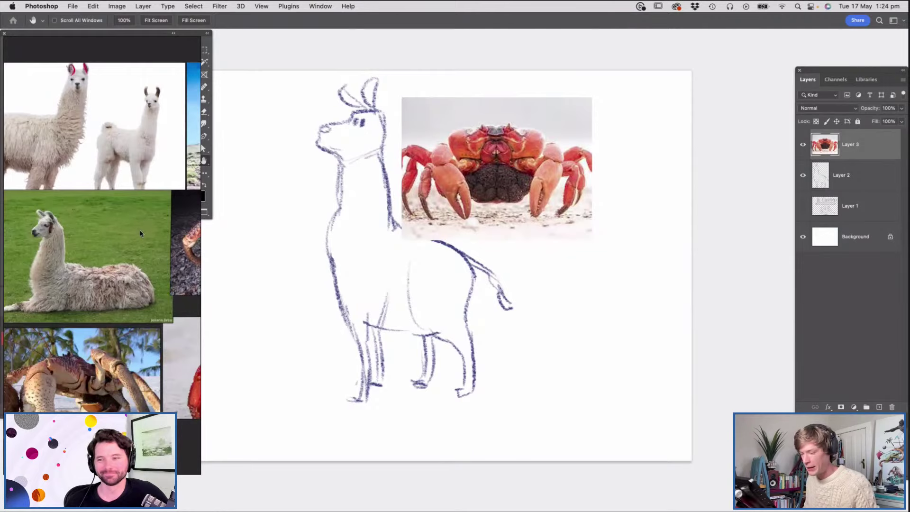
left_click_drag(152, 297, 76, 295)
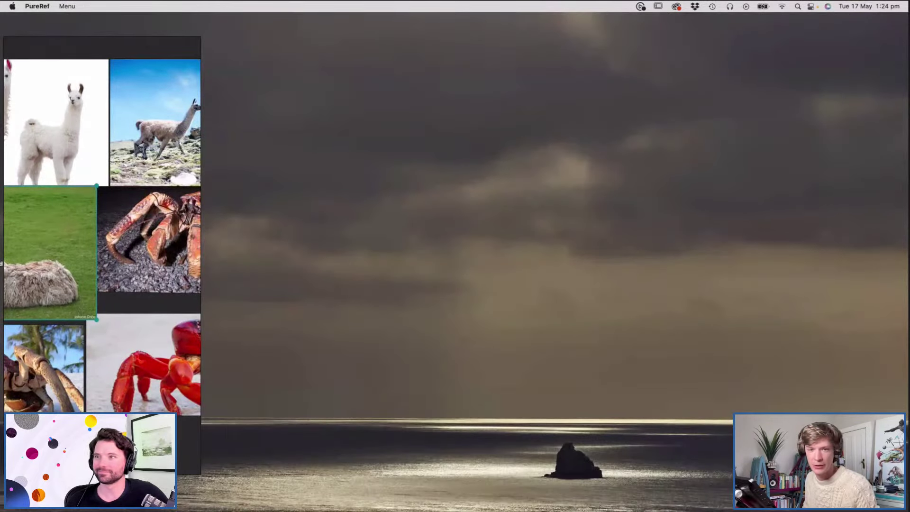
Bring Photoshop forward, hide it to leave only the floating reference board, and bring it back
key("super+Tab")
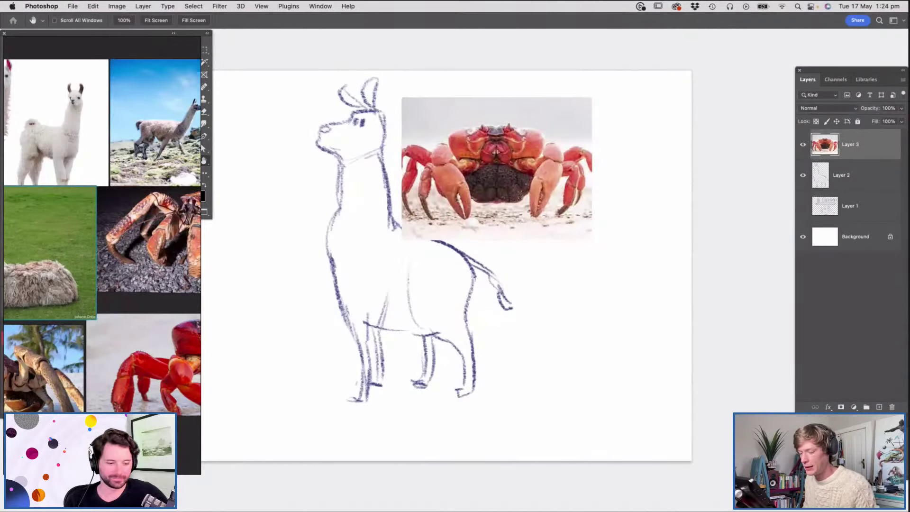
key("super+h")
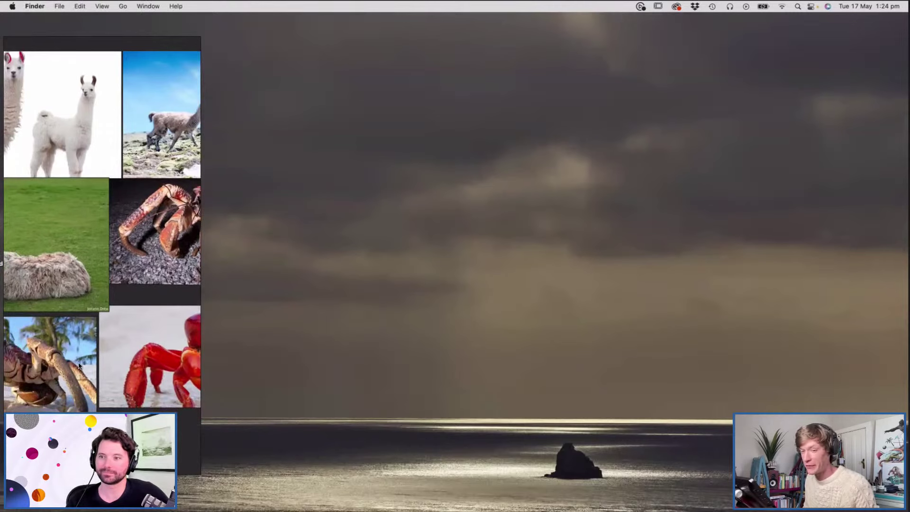
key("super+Tab")
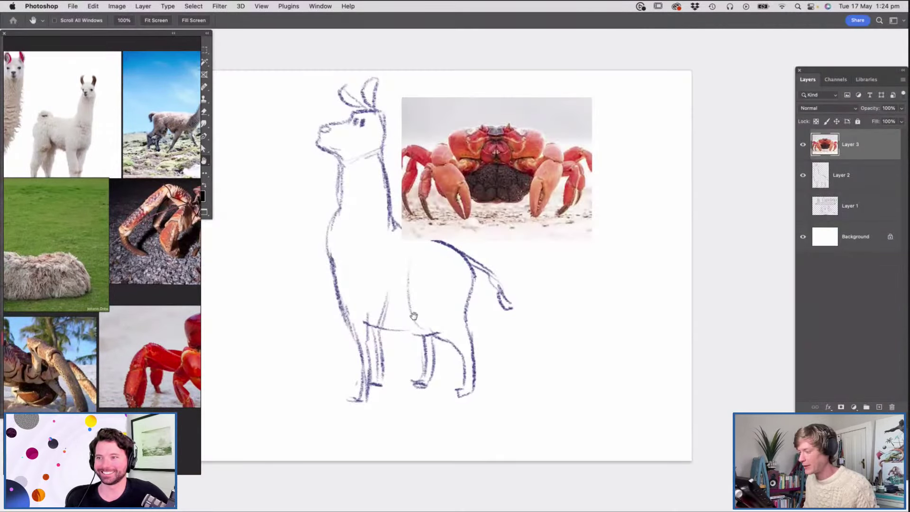
Shift the reference board window slightly and zoom its view in on the llama photos
right_click(138, 259)
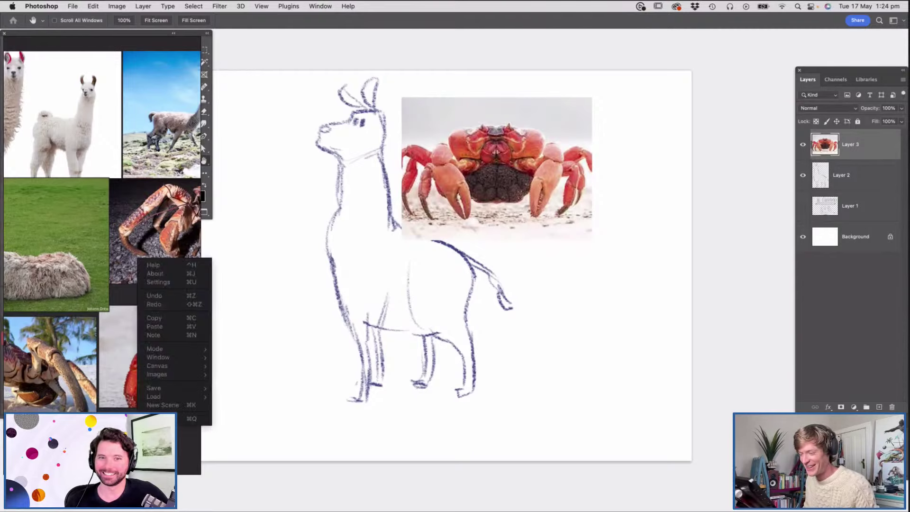
left_click(147, 43)
mouse_move(133, 41)
left_mouse_down()
mouse_move(163, 42)
mouse_move(144, 40)
left_mouse_up()
scroll(123, 229, "down", 3)
scroll(126, 225, "up", 3)
left_click(303, 101)
scroll(146, 186, "down", 3)
scroll(147, 185, "up", 3)
scroll(56, 113, "up", 2)
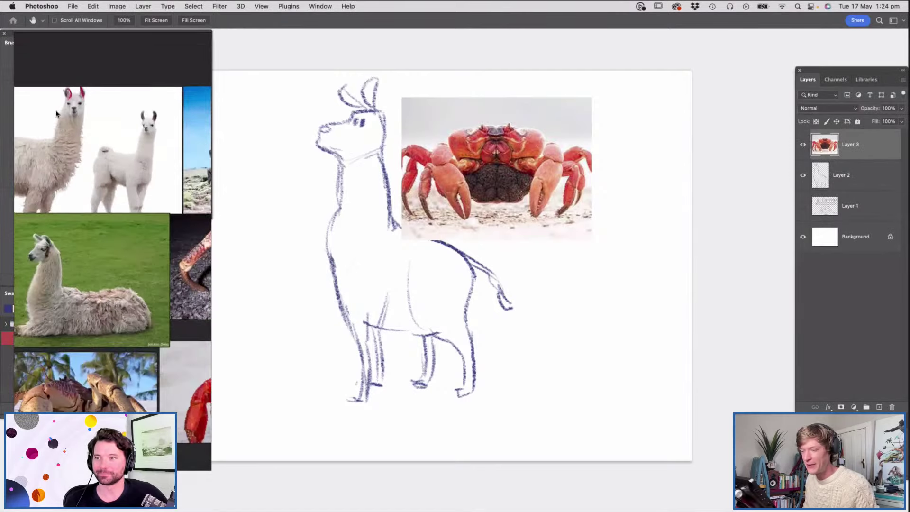
Browse the floating reference board, zooming in on the llama photos and back out to the crab photos
scroll(55, 110, "up", 2)
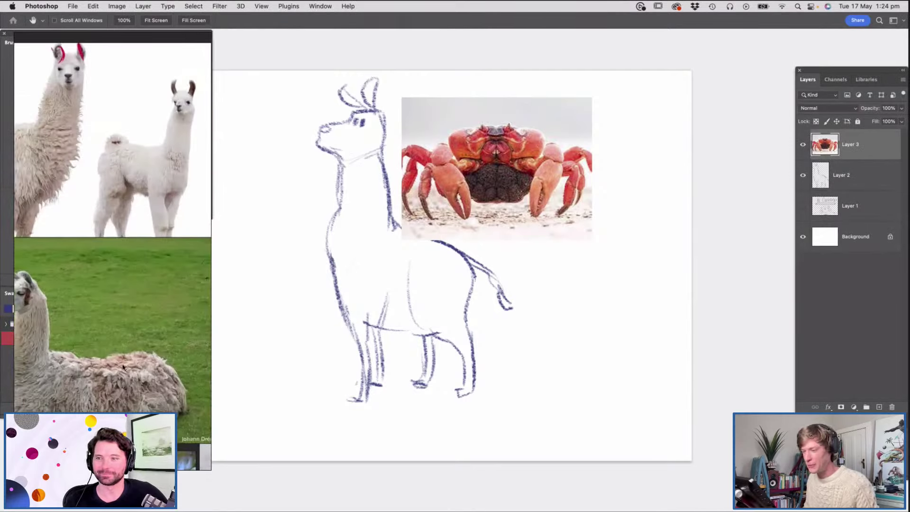
scroll(86, 291, "down", 4)
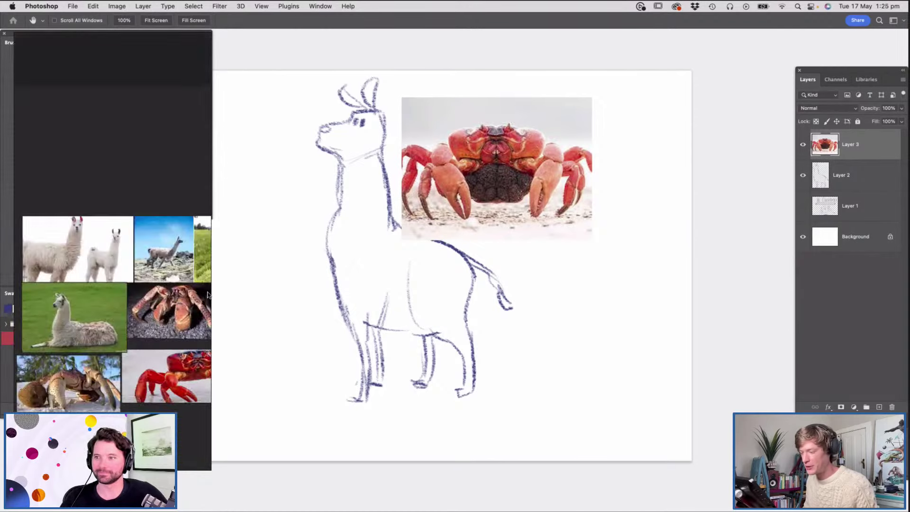
scroll(198, 294, "up", 4)
scroll(198, 294, "down", 3)
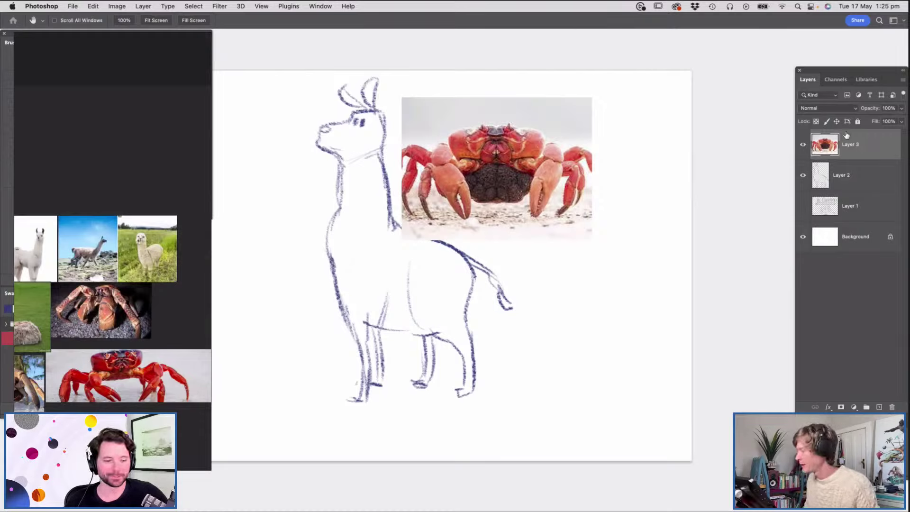
Hide the crab photo layer and the standing llama sketch layer, and add a new empty layer on top
left_click(803, 144)
left_click(803, 175)
left_click(803, 174)
scroll(400, 240, "up", 3)
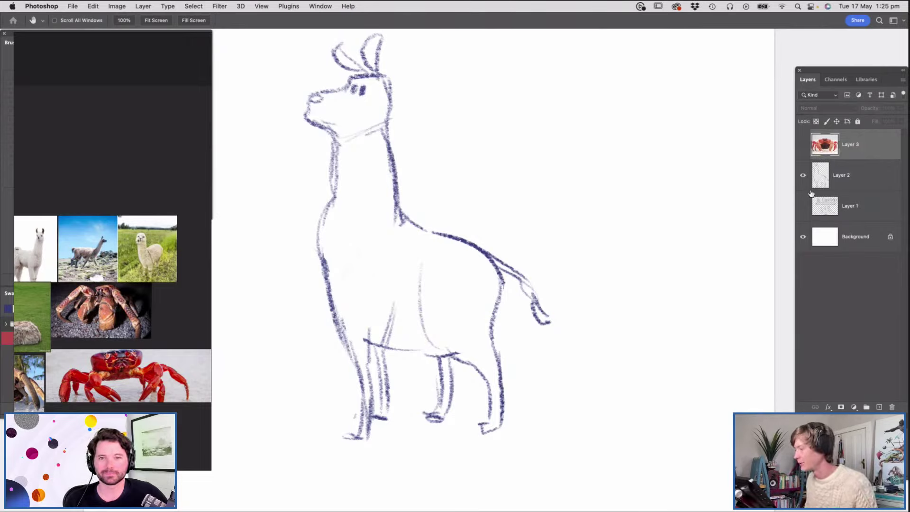
left_click(801, 177)
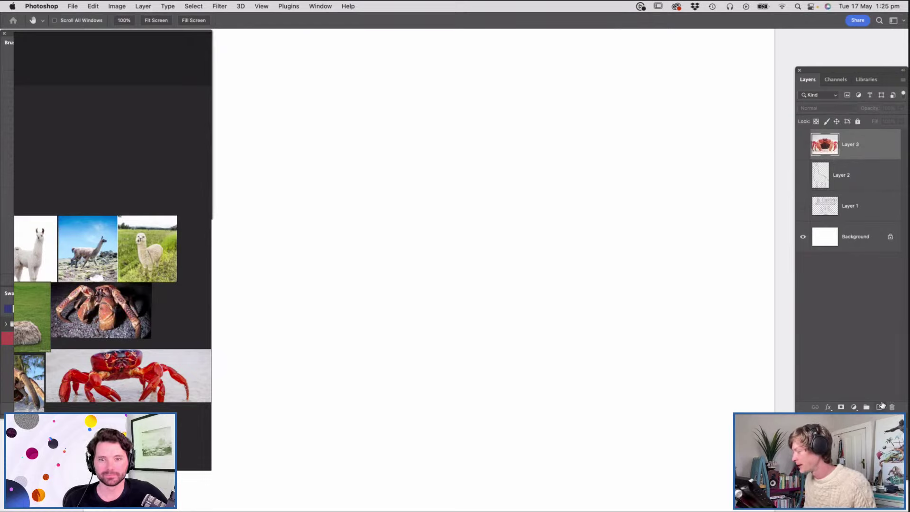
left_click(879, 406)
key("b")
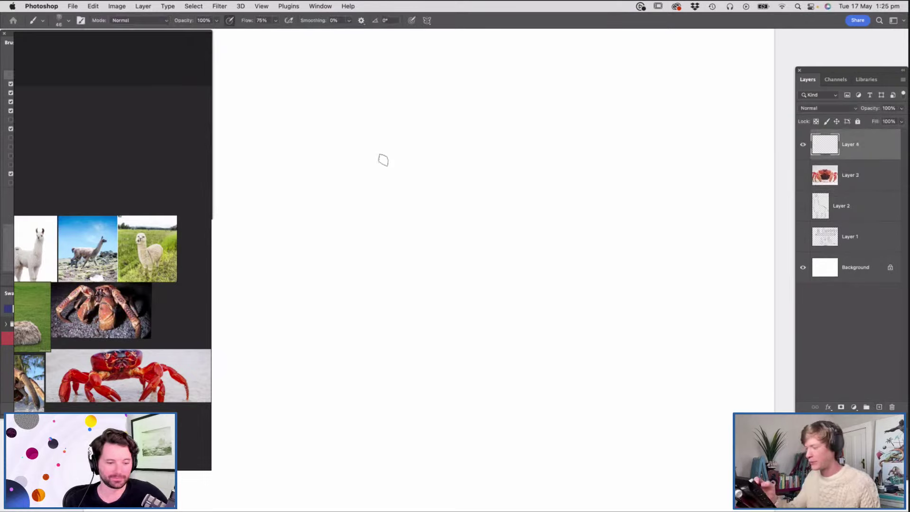
mouse_move(398, 205)
left_mouse_down()
mouse_move(370, 313)
mouse_move(472, 309)
left_mouse_up()
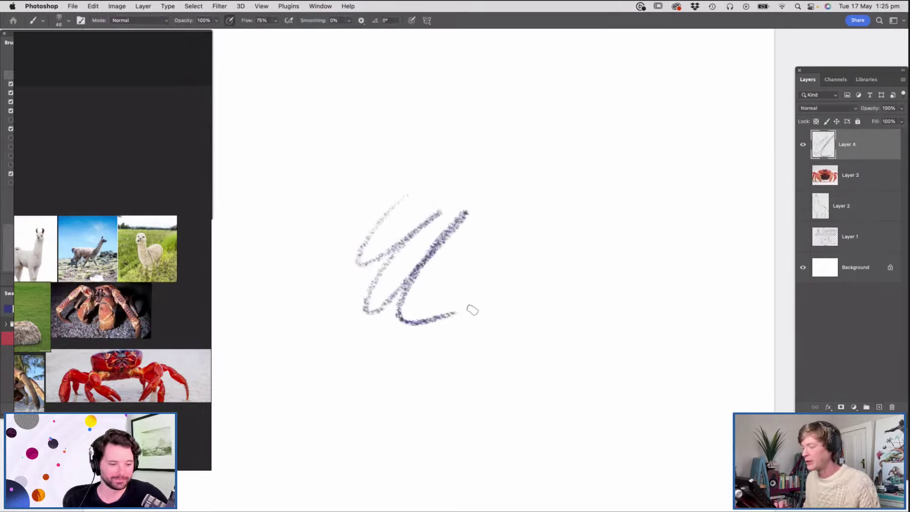
key("super+z")
Fit the blank page in view and zoom the reference board in on the standing and lying llama photos
key("z")
mouse_move(416, 222)
left_mouse_down()
mouse_move(396, 250)
mouse_move(405, 232)
mouse_move(434, 254)
left_mouse_up()
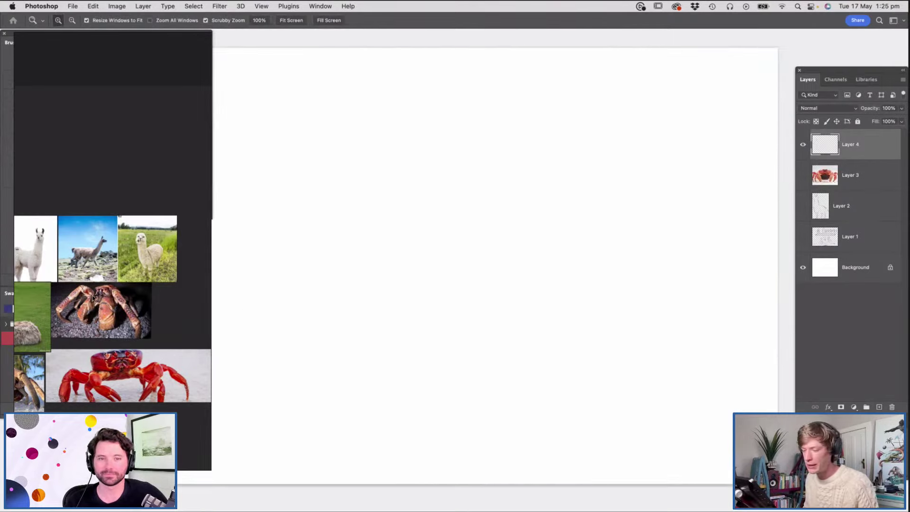
scroll(93, 298, "down", 3)
scroll(39, 285, "up", 3)
scroll(38, 285, "up", 4)
scroll(99, 208, "down", 7)
scroll(38, 236, "up", 4)
scroll(161, 284, "up", 4)
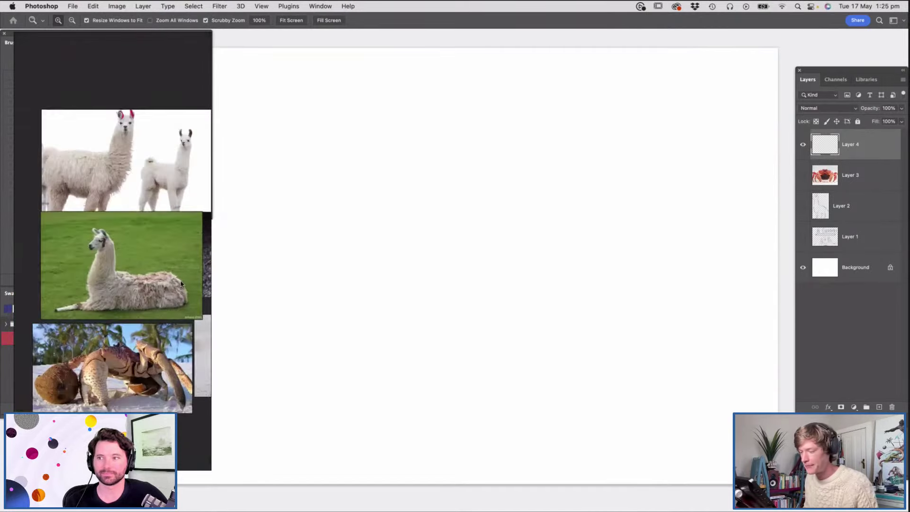
scroll(135, 282, "down", 4)
scroll(131, 169, "up", 6)
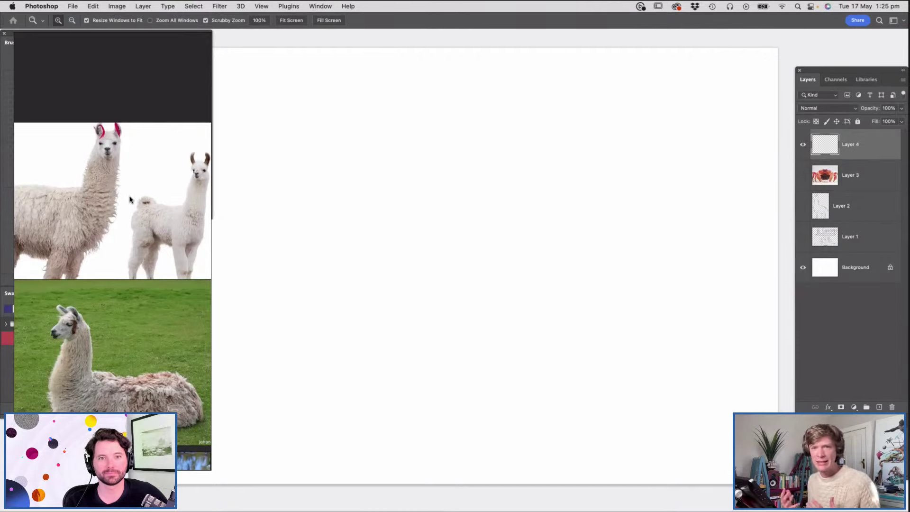
Brush a loose llama head in profile with a long neck on the new blank layer
key("b")
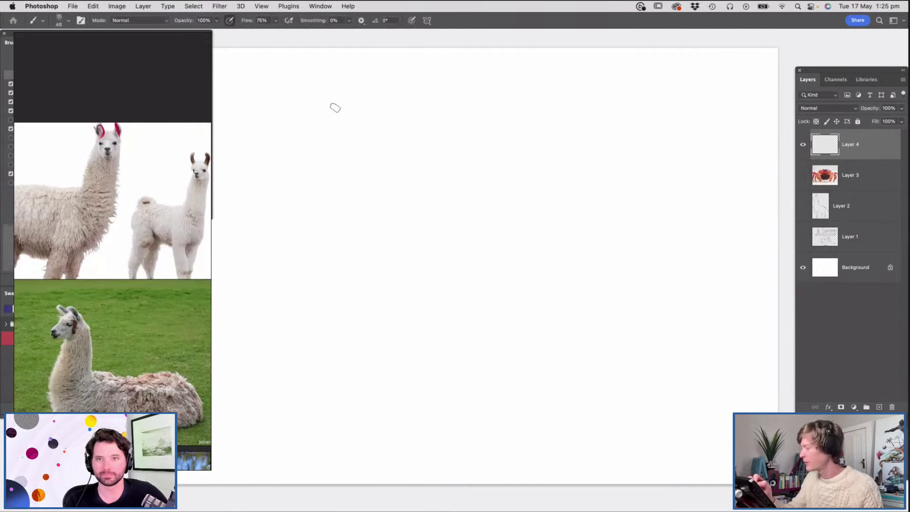
mouse_move(363, 113)
left_mouse_down()
mouse_move(334, 119)
mouse_move(323, 143)
left_mouse_up()
mouse_move(438, 114)
left_mouse_down()
mouse_move(414, 114)
mouse_move(403, 135)
mouse_move(418, 156)
left_mouse_up()
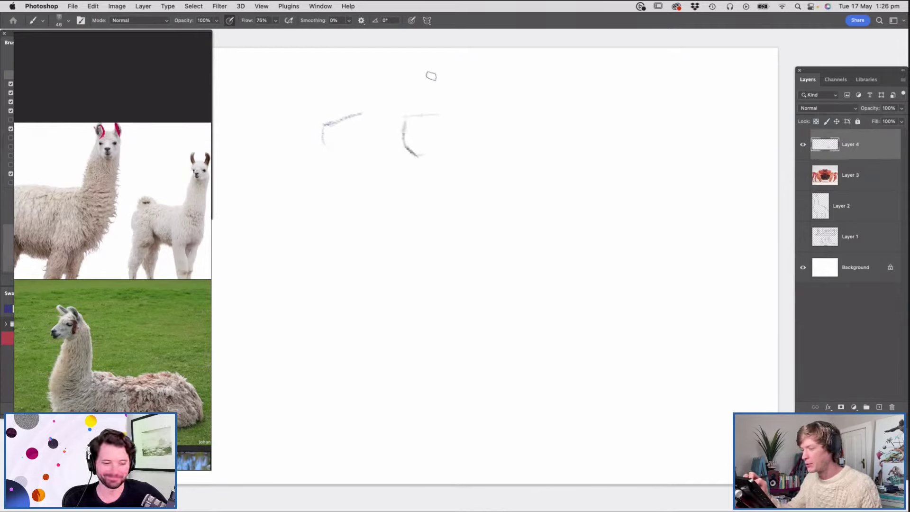
mouse_move(413, 118)
left_mouse_down()
mouse_move(453, 94)
mouse_move(479, 90)
mouse_move(490, 136)
left_mouse_up()
mouse_move(424, 155)
left_mouse_down()
mouse_move(468, 171)
mouse_move(503, 142)
mouse_move(494, 150)
mouse_move(500, 231)
left_mouse_up()
left_click_drag(438, 164, 406, 294)
left_click_drag(500, 228, 509, 256)
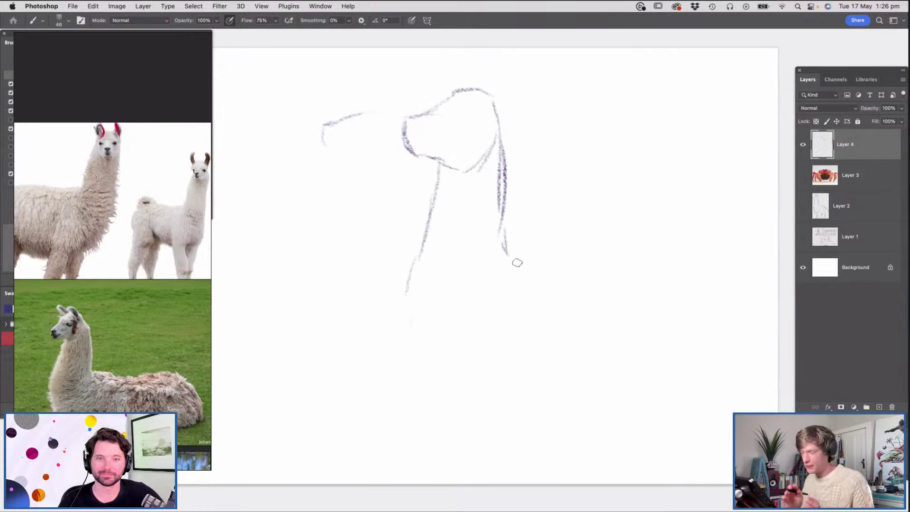
Scale the llama head and neck sketch down to about 69% on the page
key("z")
mouse_move(519, 265)
left_mouse_down()
mouse_move(491, 221)
mouse_move(493, 249)
left_mouse_up()
key("v")
left_click_drag(462, 263, 442, 244)
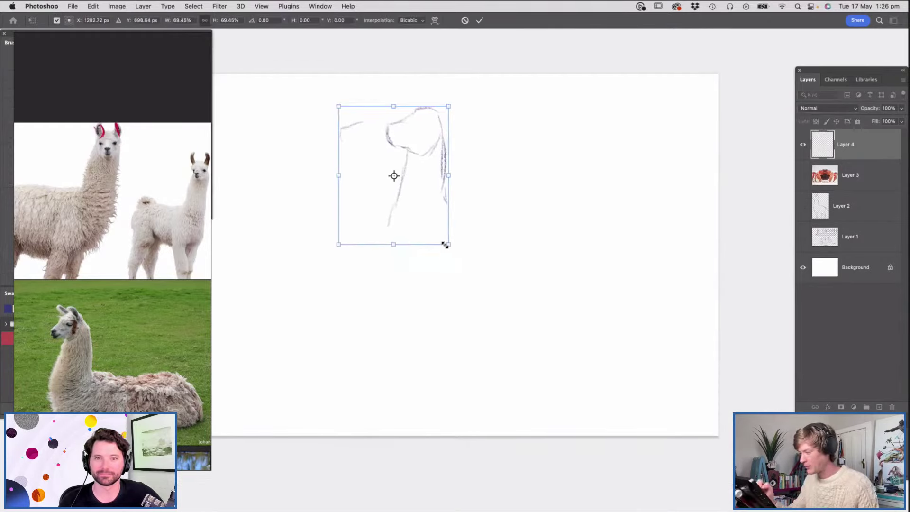
key("Return")
Sketch the lying llama's body below the neck: curved chest, flat back, angled rump and belly line
key("b")
mouse_move(388, 219)
left_mouse_down()
mouse_move(395, 303)
mouse_move(412, 310)
left_mouse_up()
left_click_drag(379, 266, 411, 309)
mouse_move(448, 190)
left_mouse_down()
mouse_move(445, 212)
mouse_move(457, 227)
left_mouse_up()
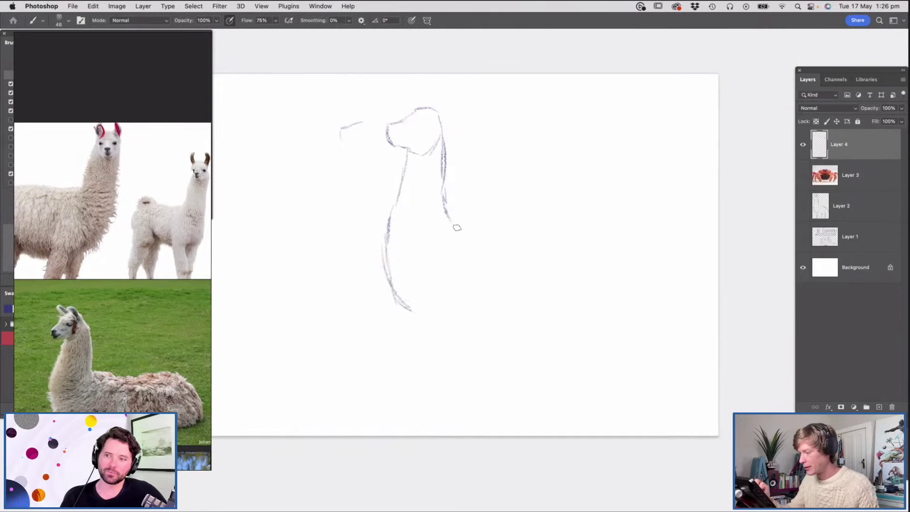
mouse_move(446, 212)
left_mouse_down()
mouse_move(511, 215)
mouse_move(534, 231)
mouse_move(545, 256)
mouse_move(523, 300)
left_mouse_up()
left_click_drag(416, 310, 521, 301)
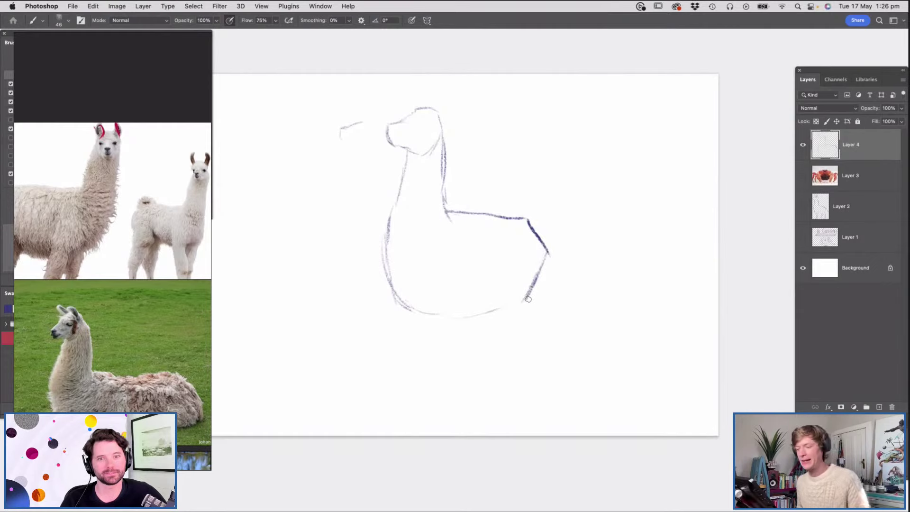
Hide the lying llama sketch, show the crab photo layer, and lower the photo's opacity to 46%
left_click(802, 176)
left_click(802, 144)
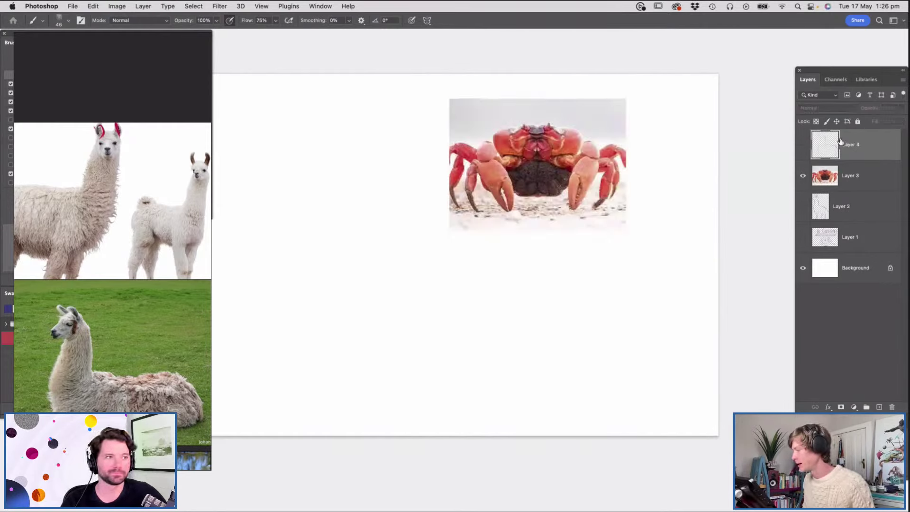
left_click(852, 172)
left_click_drag(901, 108, 870, 267)
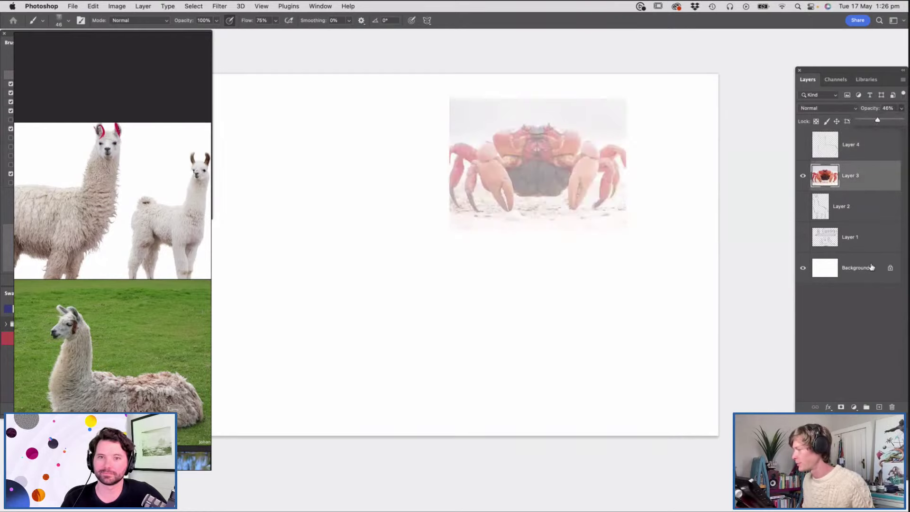
On a new layer above the faded crab photo, trace the shell's top edge, right claw and upper right leg with a 25 px brush
left_click(879, 407)
scroll(615, 191, "up", 3)
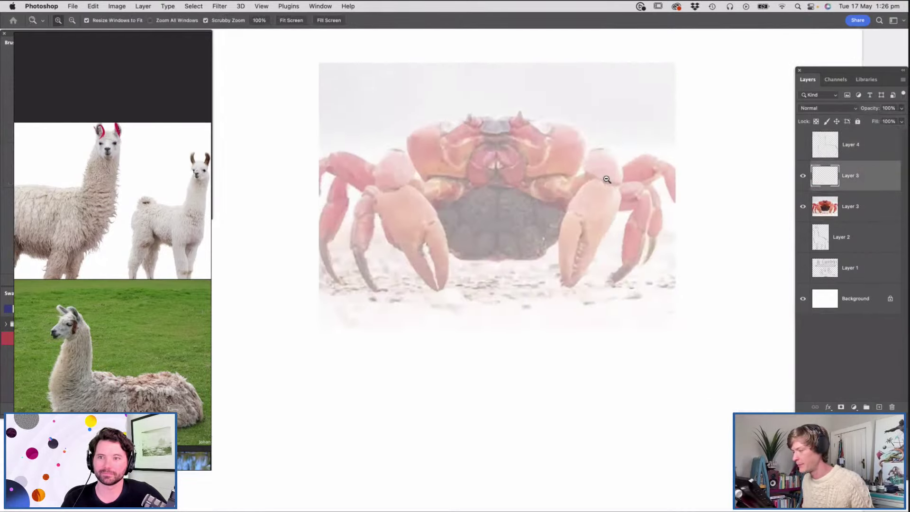
mouse_move(429, 110)
left_mouse_down()
mouse_move(392, 116)
mouse_move(359, 160)
left_mouse_up()
right_click(381, 162)
left_click_drag(445, 185, 440, 185)
mouse_move(429, 110)
left_mouse_down()
mouse_move(577, 118)
mouse_move(587, 149)
mouse_move(583, 129)
mouse_move(569, 187)
mouse_move(617, 159)
mouse_move(601, 152)
mouse_move(632, 172)
mouse_move(627, 242)
mouse_move(569, 333)
mouse_move(559, 324)
mouse_move(561, 241)
mouse_move(690, 171)
mouse_move(707, 204)
left_mouse_up()
Trace the crab shell's lower edge and the rounded mouth area, and hide the crab photo
left_click(804, 207)
left_click(804, 206)
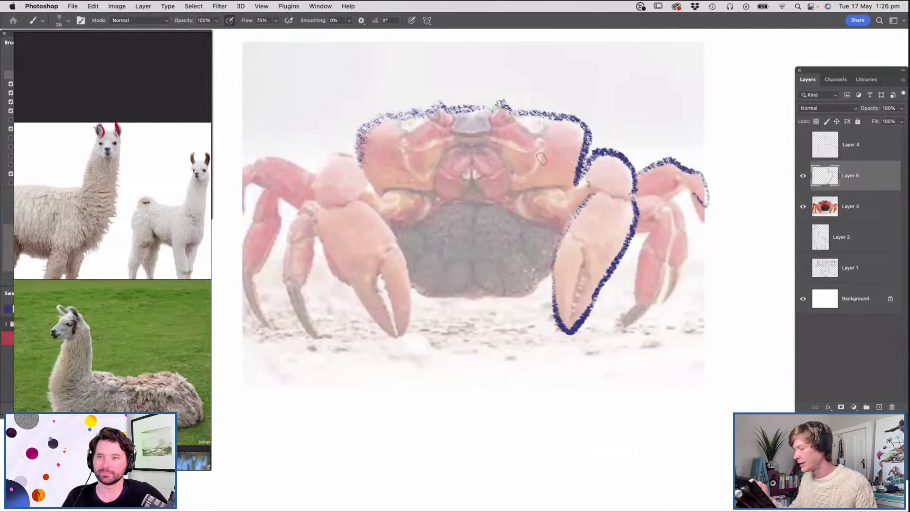
mouse_move(368, 185)
left_mouse_down()
mouse_move(447, 209)
mouse_move(571, 183)
left_mouse_up()
mouse_move(441, 180)
left_mouse_down()
mouse_move(474, 142)
mouse_move(502, 186)
left_mouse_up()
left_click(802, 206)
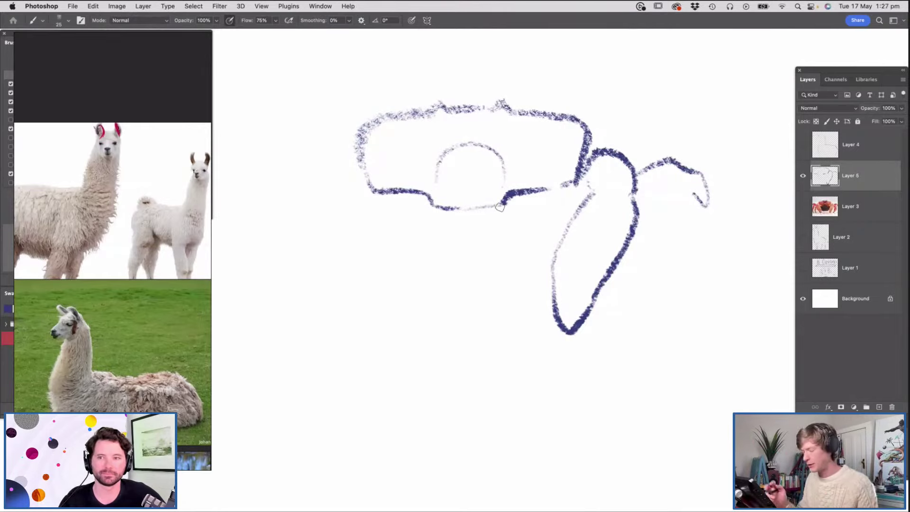
Sketch a new crab body beside the tracing as a loose oval with curved guidelines and two dots for eyes
key("super+space")
mouse_move(468, 247)
left_mouse_down()
mouse_move(386, 255)
mouse_move(437, 250)
left_mouse_up()
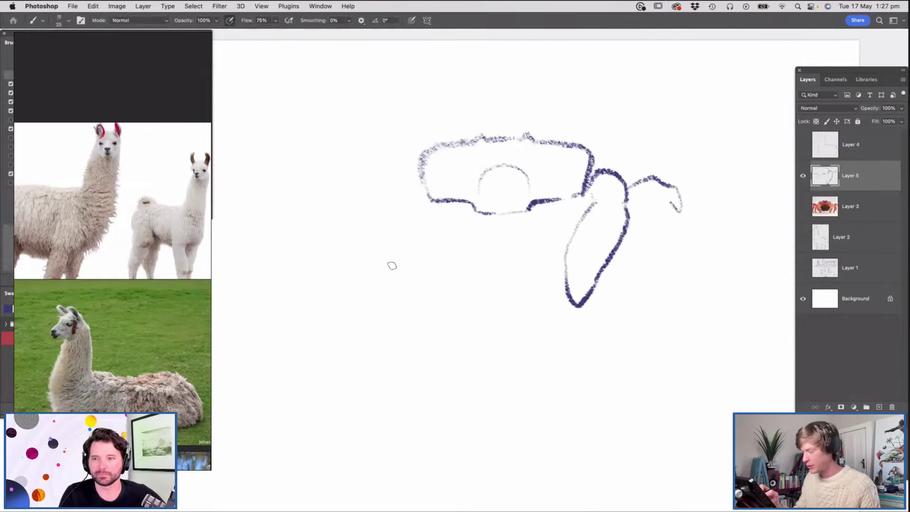
mouse_move(383, 309)
left_mouse_down()
mouse_move(435, 253)
mouse_move(440, 311)
left_mouse_up()
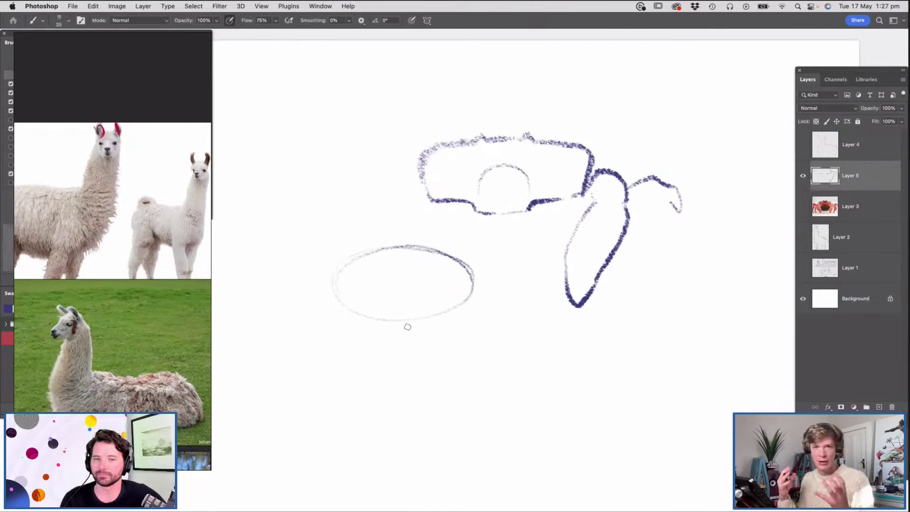
mouse_move(337, 263)
left_mouse_down()
mouse_move(446, 262)
mouse_move(430, 314)
left_mouse_up()
left_click_drag(389, 256, 386, 313)
left_click_drag(351, 268, 456, 272)
left_click(406, 247)
left_click(378, 248)
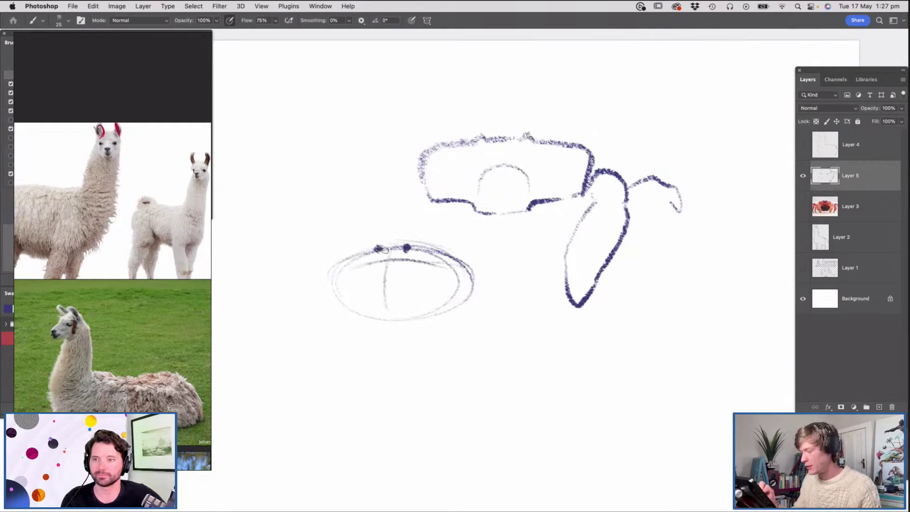
Draw two jointed legs on the right of the oval crab body and a raised pincer arm on its left
mouse_move(460, 274)
left_mouse_down()
mouse_move(495, 266)
mouse_move(502, 281)
mouse_move(464, 281)
mouse_move(529, 283)
mouse_move(472, 293)
left_mouse_up()
mouse_move(528, 289)
left_mouse_down()
mouse_move(550, 319)
mouse_move(517, 320)
left_mouse_up()
left_click_drag(505, 276, 509, 319)
mouse_move(505, 320)
left_mouse_down()
mouse_move(501, 342)
mouse_move(519, 315)
mouse_move(545, 318)
mouse_move(567, 339)
left_mouse_up()
left_click_drag(346, 260, 301, 242)
mouse_move(308, 264)
left_mouse_down()
mouse_move(329, 274)
mouse_move(290, 256)
mouse_move(272, 204)
mouse_move(274, 142)
mouse_move(313, 183)
mouse_move(289, 211)
mouse_move(302, 234)
left_mouse_up()
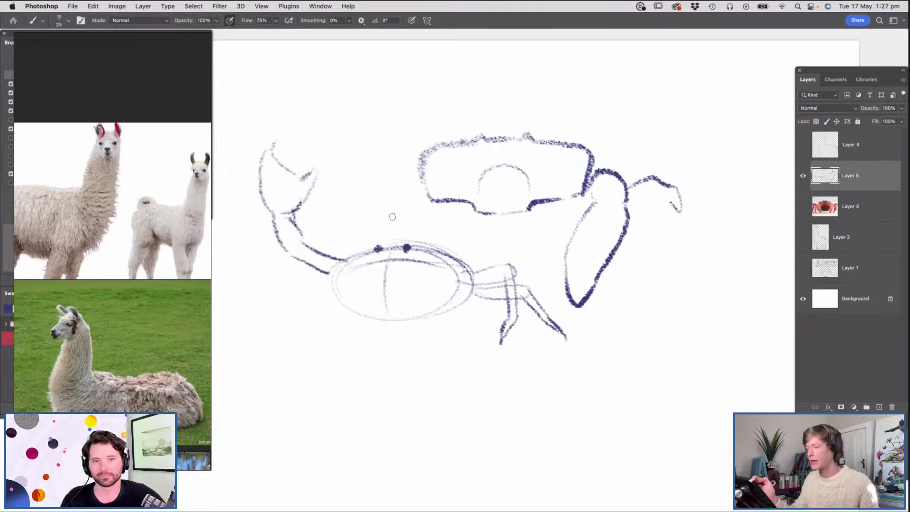
Start the crab's right arm with a short stroke, add two left legs, and strengthen the oval shell's outline
left_click_drag(453, 261, 464, 248)
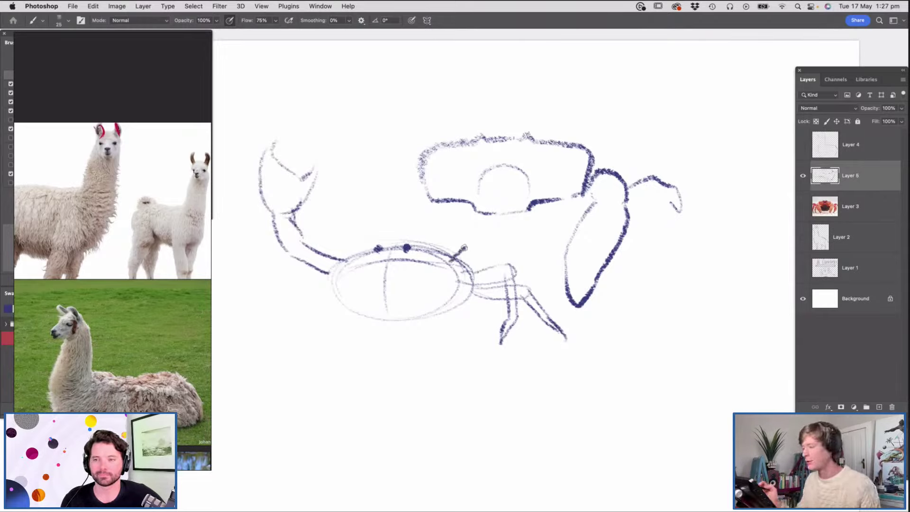
mouse_move(334, 259)
left_mouse_down()
mouse_move(330, 282)
mouse_move(362, 313)
left_mouse_up()
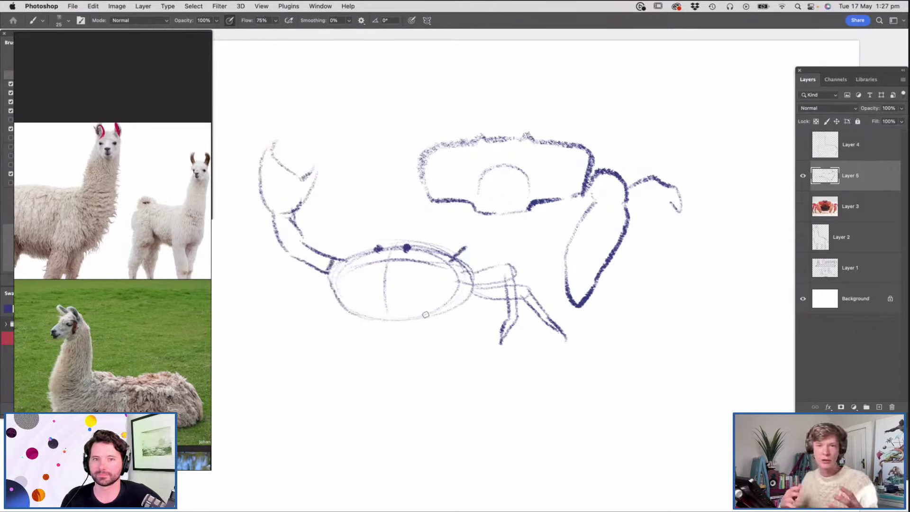
mouse_move(330, 280)
left_mouse_down()
mouse_move(260, 300)
mouse_move(226, 354)
left_mouse_up()
mouse_move(345, 299)
left_mouse_down()
mouse_move(318, 310)
mouse_move(327, 350)
left_mouse_up()
left_click_drag(332, 280, 453, 306)
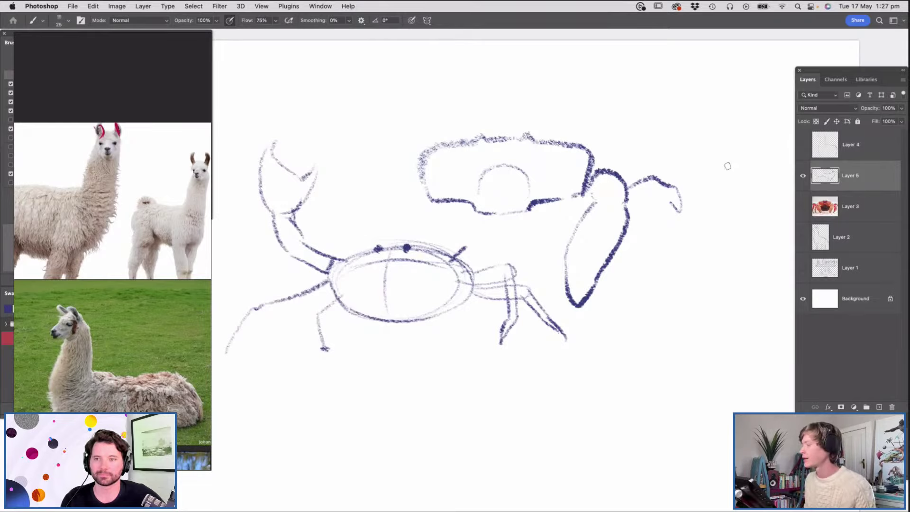
Hide the crab sketch layer, show the lying llama sketch, and make the llama's layer active for brushing
left_click(803, 176)
key("z")
mouse_move(451, 158)
left_mouse_down()
mouse_move(373, 197)
mouse_move(404, 197)
mouse_move(393, 199)
left_mouse_up()
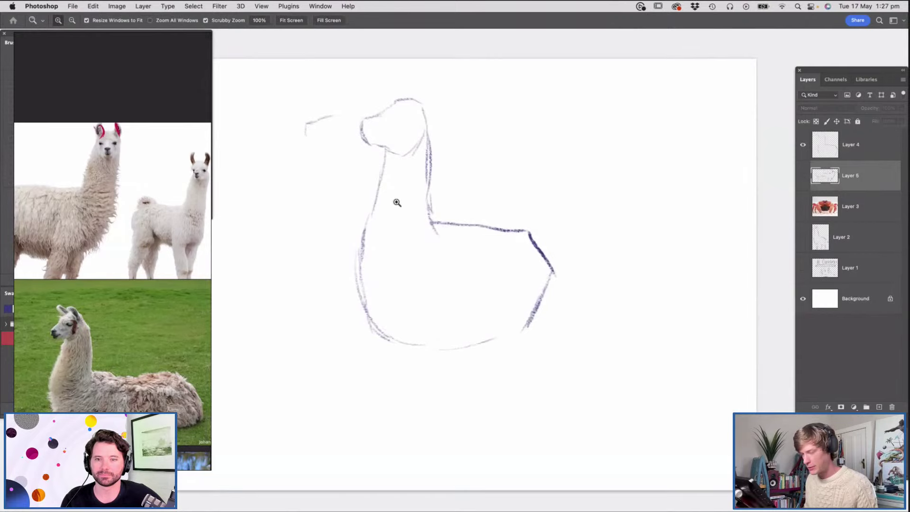
key("b")
left_click(837, 145)
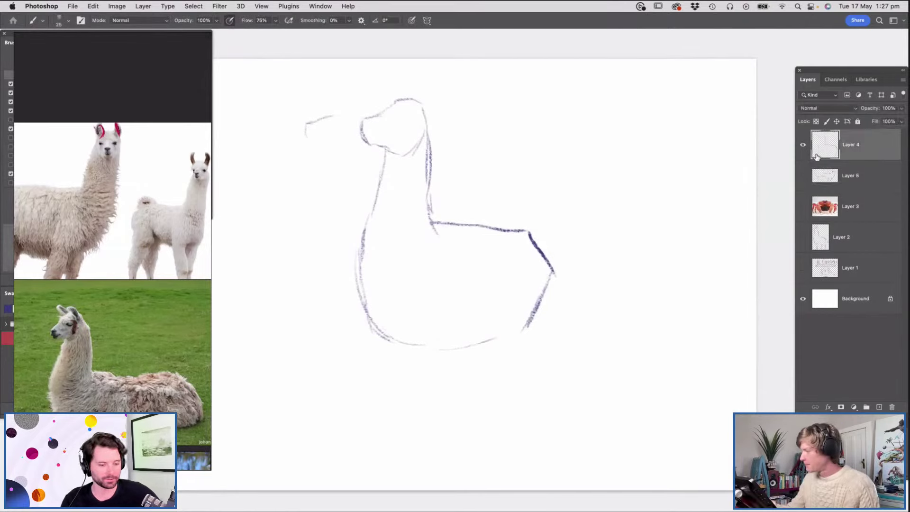
Enlarge the brush and sketch the llama's rounded chest form, firmer belly line and inner curve at the rump
left_click_drag(366, 317, 390, 353)
mouse_move(363, 234)
left_mouse_down()
mouse_move(362, 301)
mouse_move(421, 335)
left_mouse_up()
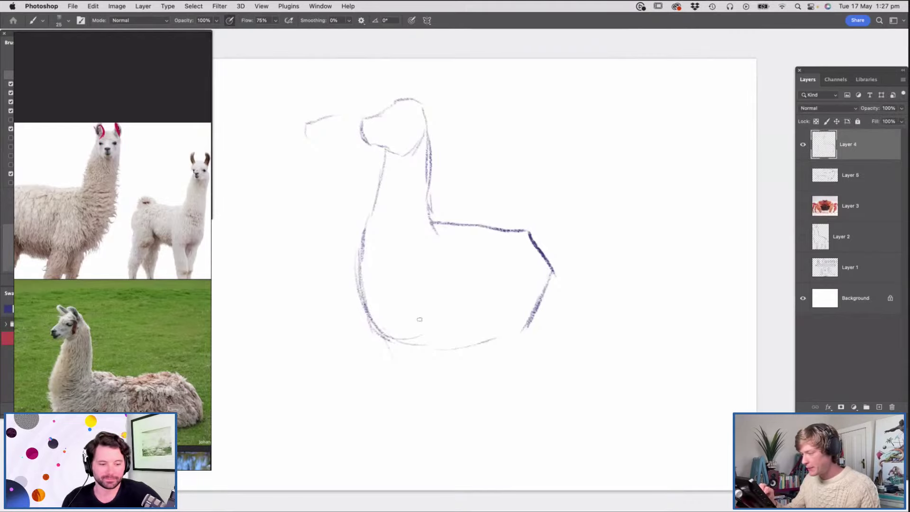
right_click(414, 224)
left_click_drag(470, 248, 474, 248)
left_click(485, 211)
mouse_move(431, 222)
left_mouse_down()
mouse_move(451, 259)
mouse_move(443, 296)
mouse_move(417, 329)
mouse_move(475, 340)
mouse_move(514, 328)
left_mouse_up()
mouse_move(532, 244)
left_mouse_down()
mouse_move(537, 304)
mouse_move(535, 270)
left_mouse_up()
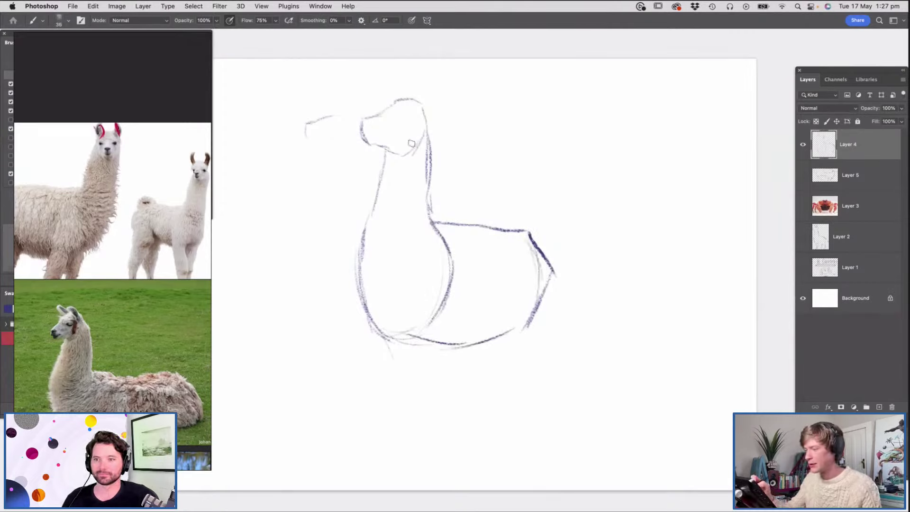
Darken the front line of the llama's neck and chest, reinforce its muzzle, and add two upright ears
left_click_drag(385, 162, 359, 254)
left_click_drag(368, 222, 354, 285)
left_click_drag(360, 247, 382, 319)
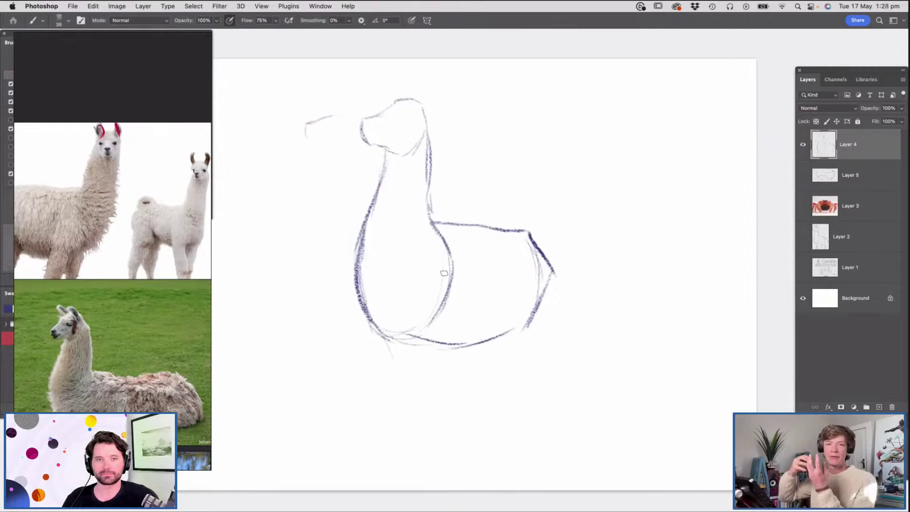
mouse_move(356, 274)
left_mouse_down()
mouse_move(411, 336)
mouse_move(391, 326)
mouse_move(474, 347)
left_mouse_up()
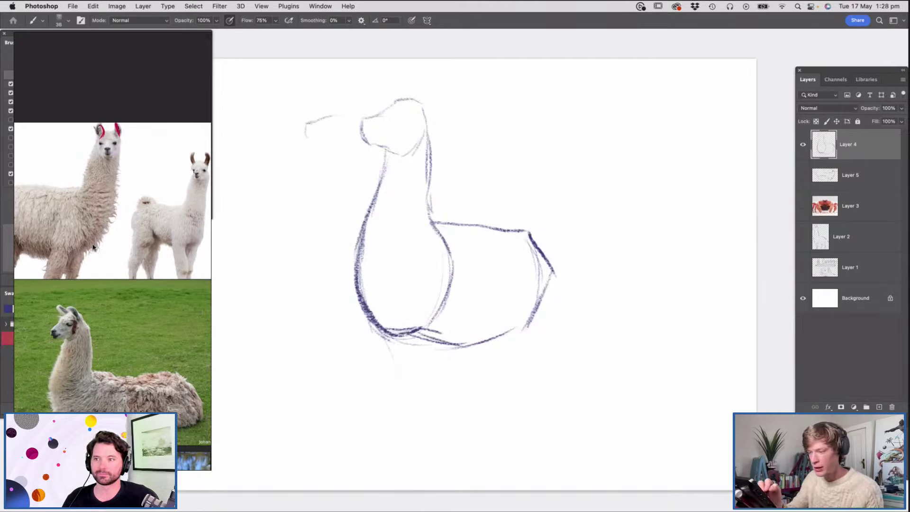
mouse_move(381, 145)
left_mouse_down()
mouse_move(360, 133)
mouse_move(369, 114)
mouse_move(394, 101)
mouse_move(425, 101)
mouse_move(428, 125)
mouse_move(423, 70)
mouse_move(416, 99)
mouse_move(391, 94)
left_mouse_up()
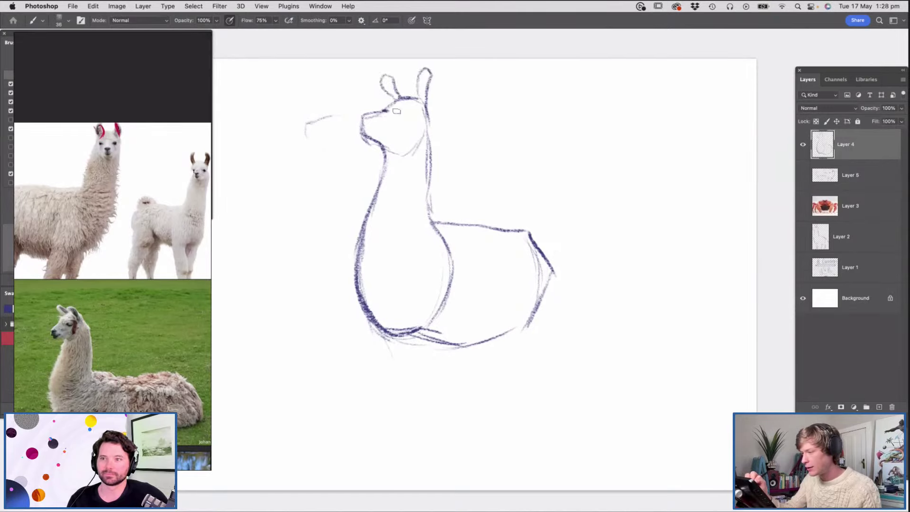
Add the llama's nostril, mouth and eye, and rough in the upper lines of both front legs below the chest
left_click_drag(379, 119, 366, 122)
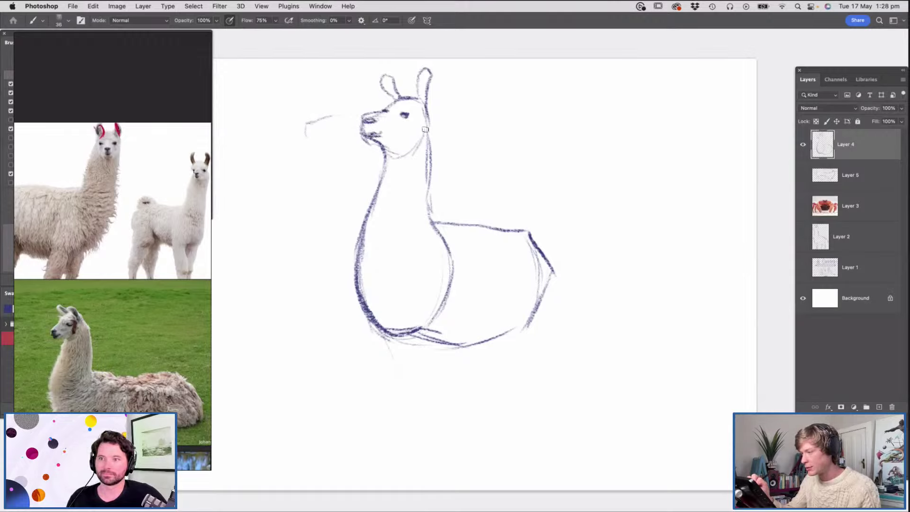
left_click_drag(415, 341, 430, 386)
left_click_drag(426, 365, 438, 392)
mouse_move(437, 350)
left_mouse_down()
mouse_move(447, 386)
mouse_move(469, 397)
left_mouse_up()
left_click_drag(462, 329, 484, 388)
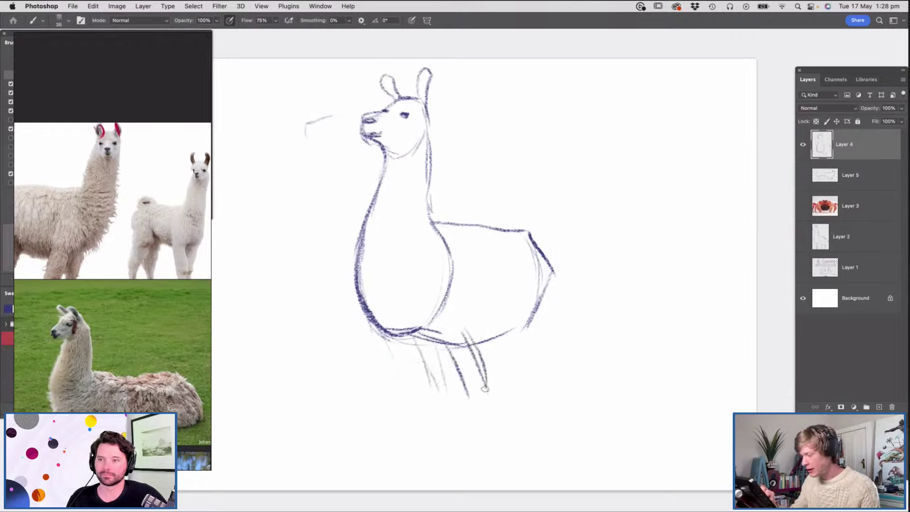
Shape the upper front legs as rounded, closed forms and extend two thin lower legs beneath them
mouse_move(465, 330)
left_mouse_down()
mouse_move(491, 379)
mouse_move(462, 398)
mouse_move(445, 338)
mouse_move(418, 377)
mouse_move(446, 371)
mouse_move(440, 342)
left_mouse_up()
mouse_move(469, 400)
left_mouse_down()
mouse_move(481, 458)
mouse_move(494, 435)
mouse_move(501, 462)
left_mouse_up()
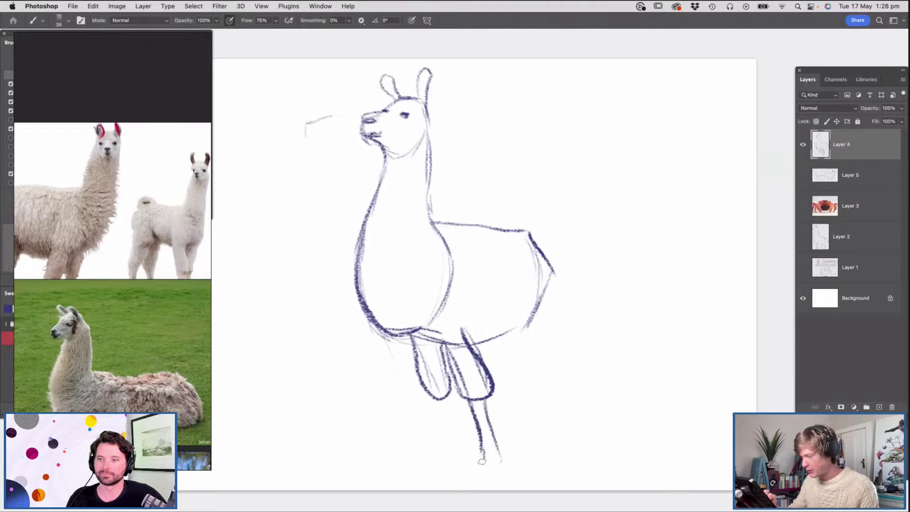
left_click_drag(435, 400, 440, 447)
left_click_drag(442, 402, 449, 437)
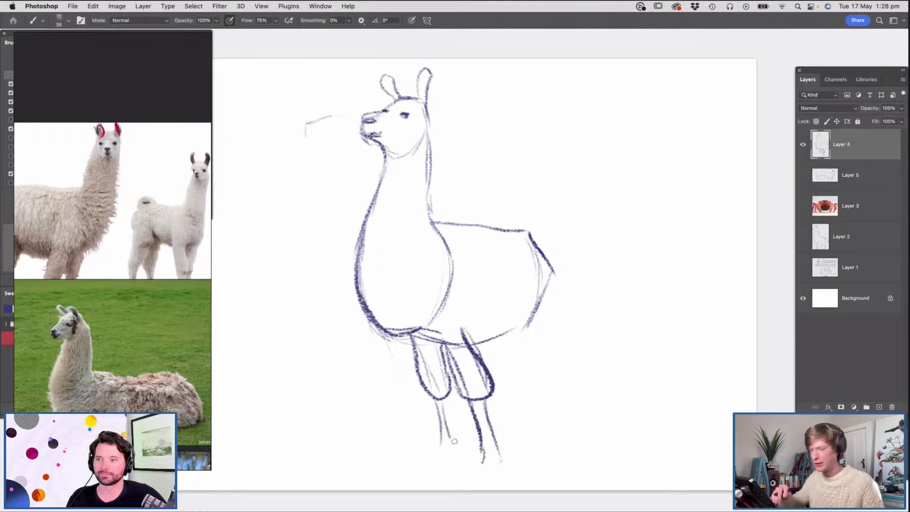
Sketch the llama's curved haunch and bent near hind leg with a hoof, plus straight lines for the far hind leg
left_click_drag(544, 258, 549, 321)
mouse_move(529, 253)
left_mouse_down()
mouse_move(515, 331)
mouse_move(551, 368)
left_mouse_up()
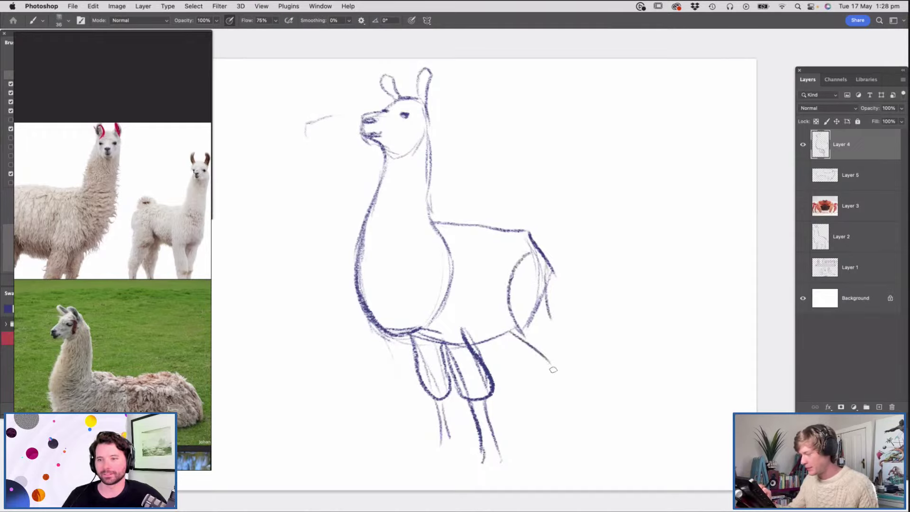
left_click_drag(548, 298, 573, 367)
left_click_drag(547, 359, 578, 430)
left_click_drag(572, 365, 589, 429)
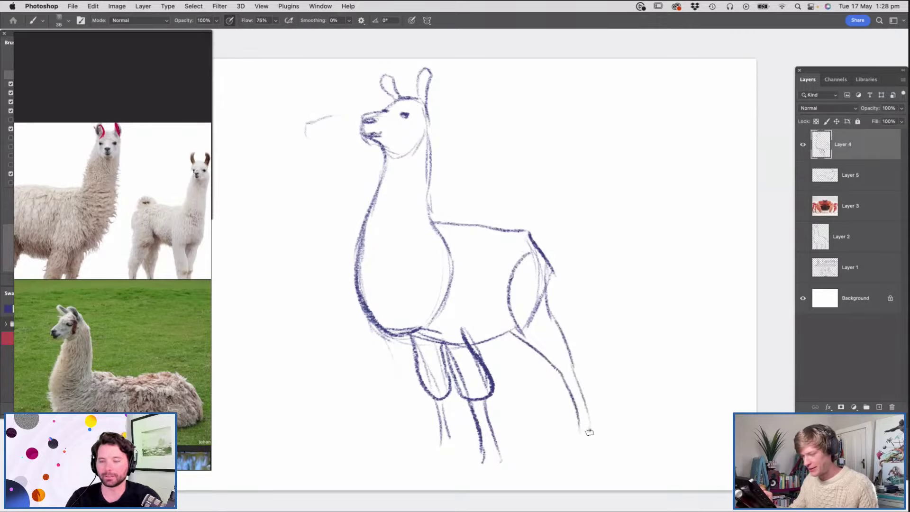
left_click_drag(497, 337, 529, 434)
left_click_drag(512, 388, 520, 423)
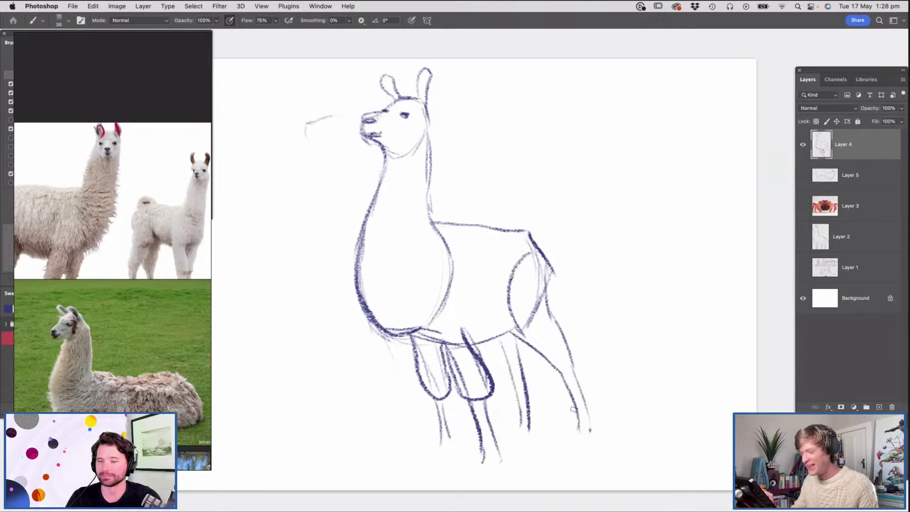
mouse_move(577, 428)
left_mouse_down()
mouse_move(562, 448)
mouse_move(577, 461)
left_mouse_up()
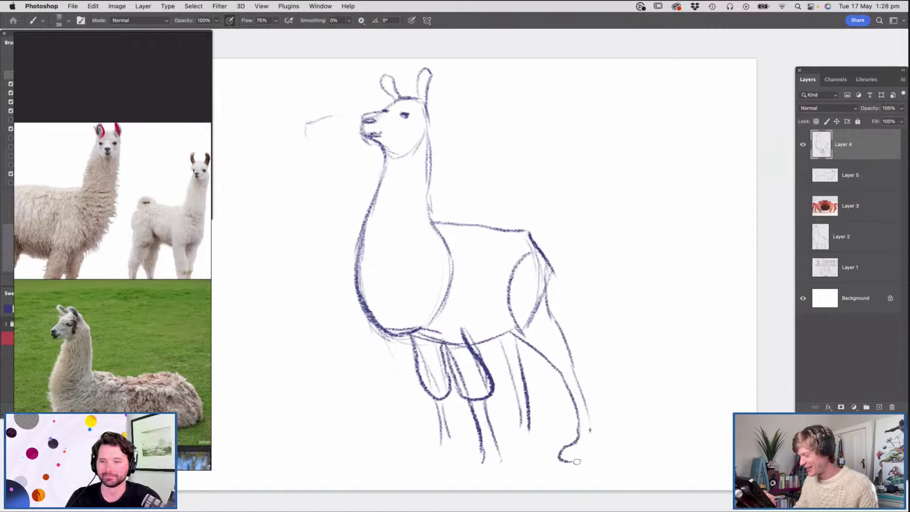
Browse the reference photos for the walking llama in side view and examine its legs and tail
key("super+space")
left_click_drag(533, 246, 507, 258)
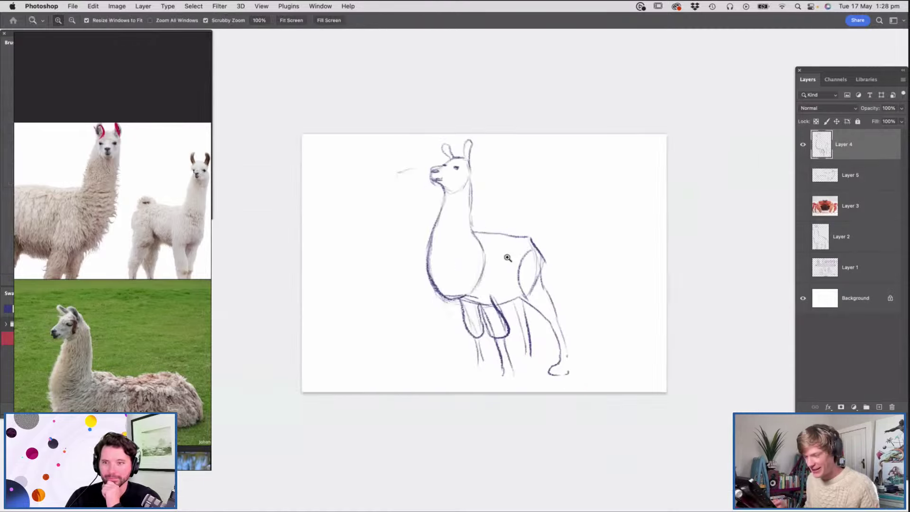
scroll(163, 272, "down", 5)
scroll(197, 244, "up", 3)
scroll(197, 244, "up", 2)
scroll(142, 252, "down", 3)
scroll(182, 241, "up", 6)
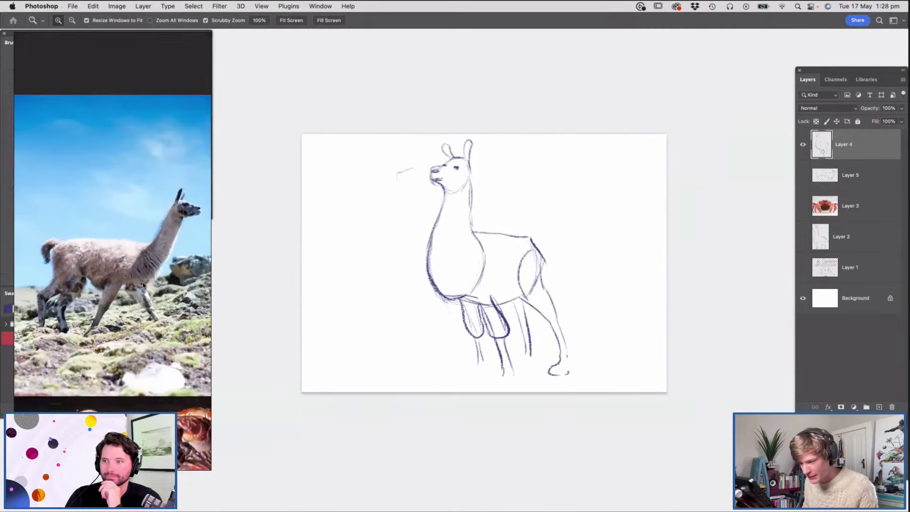
scroll(143, 285, "up", 2)
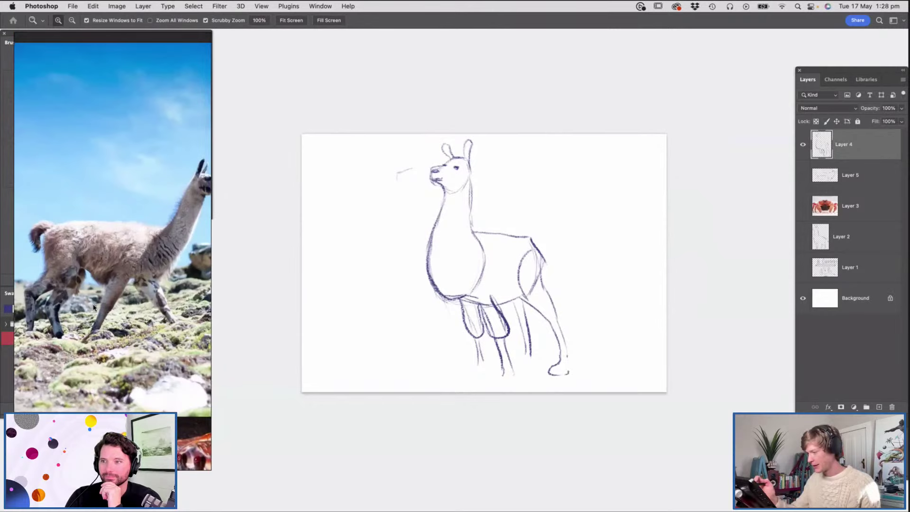
Erase part of the rough outer line at the llama's rump
left_click(536, 316)
key("e")
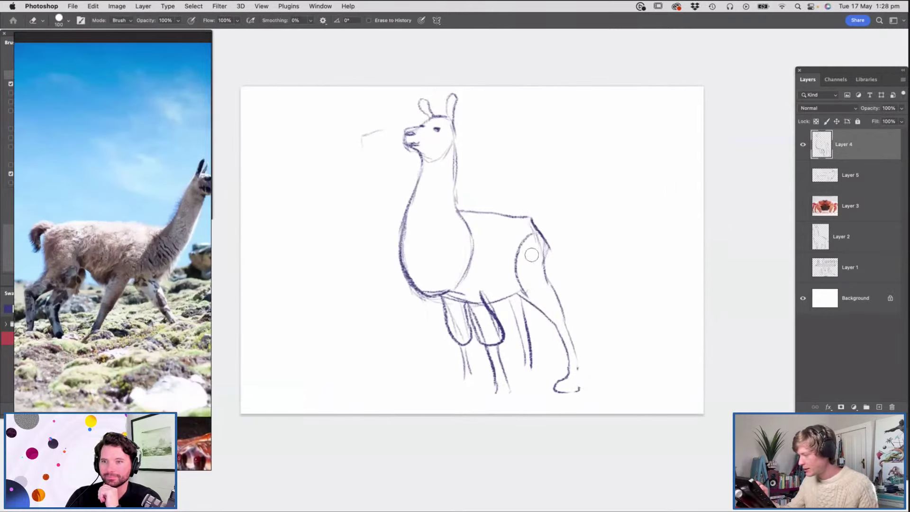
key("z")
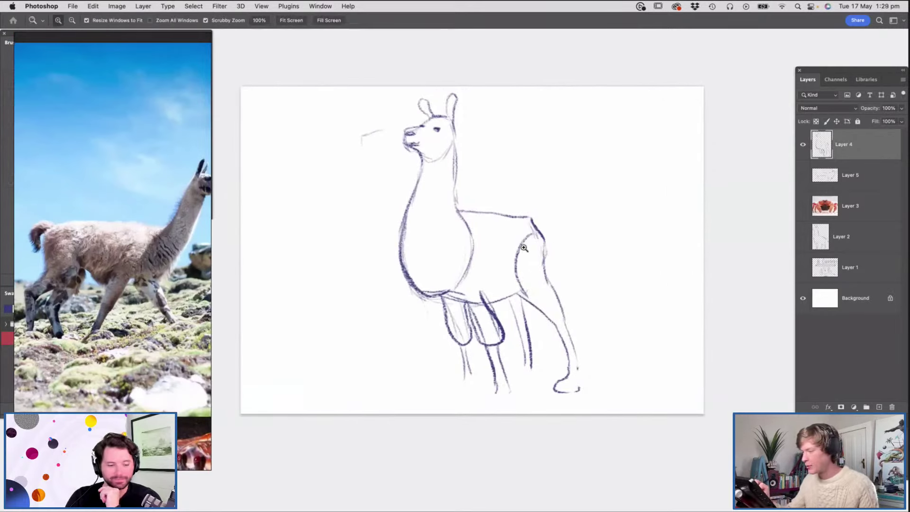
left_click_drag(518, 261, 524, 261)
Round the back into the rump and sketch a short raised tail, erasing the excess lines where they meet
key("b")
mouse_move(529, 213)
left_mouse_down()
mouse_move(543, 226)
mouse_move(547, 262)
mouse_move(532, 265)
mouse_move(543, 262)
mouse_move(534, 205)
mouse_move(543, 220)
left_mouse_up()
key("z")
key("e")
key("z")
mouse_move(518, 256)
left_mouse_down()
mouse_move(511, 266)
mouse_move(516, 261)
left_mouse_up()
key("e")
mouse_move(538, 222)
left_mouse_down()
mouse_move(530, 209)
mouse_move(516, 212)
mouse_move(540, 229)
mouse_move(571, 217)
mouse_move(544, 231)
left_mouse_up()
Strengthen the far hind leg and give it a hoof, then draw rounded hooves on both front legs
key("b")
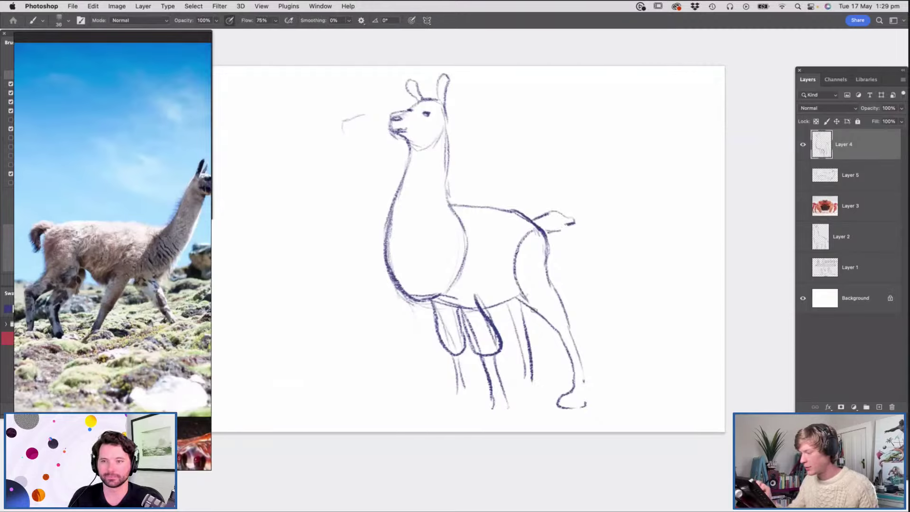
mouse_move(496, 309)
left_mouse_down()
mouse_move(526, 315)
mouse_move(535, 391)
mouse_move(514, 387)
mouse_move(532, 377)
left_mouse_up()
mouse_move(452, 358)
left_mouse_down()
mouse_move(459, 403)
mouse_move(471, 410)
mouse_move(446, 420)
mouse_move(474, 406)
mouse_move(485, 424)
mouse_move(509, 404)
left_mouse_up()
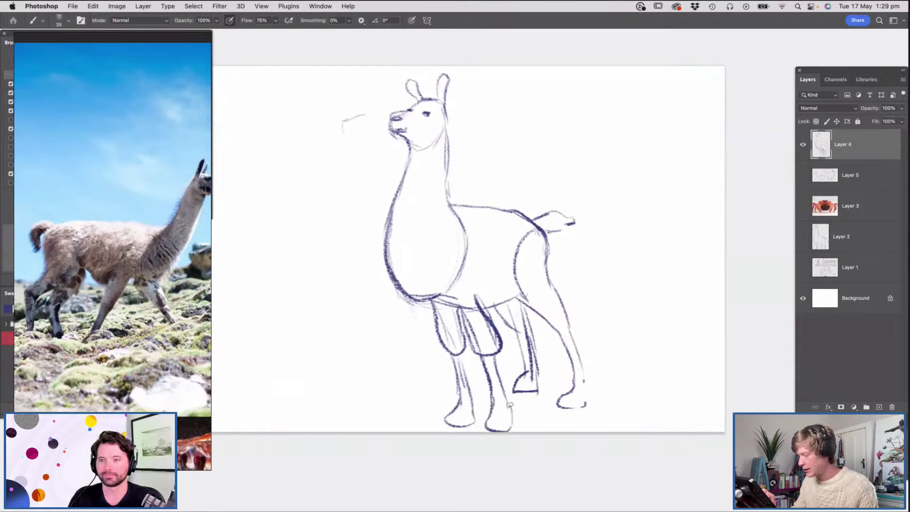
Scale the llama sketch down with Free Transform and reposition it to leave space beneath the hooves
key("super+t")
left_click_drag(587, 428, 554, 387)
left_click_drag(532, 325, 475, 334)
key("Return")
Erase the overlapping lines inside the upper front legs and redraw the far front leg's outline from the chest
key("e")
mouse_move(405, 285)
left_mouse_down()
mouse_move(409, 313)
mouse_move(384, 313)
left_mouse_up()
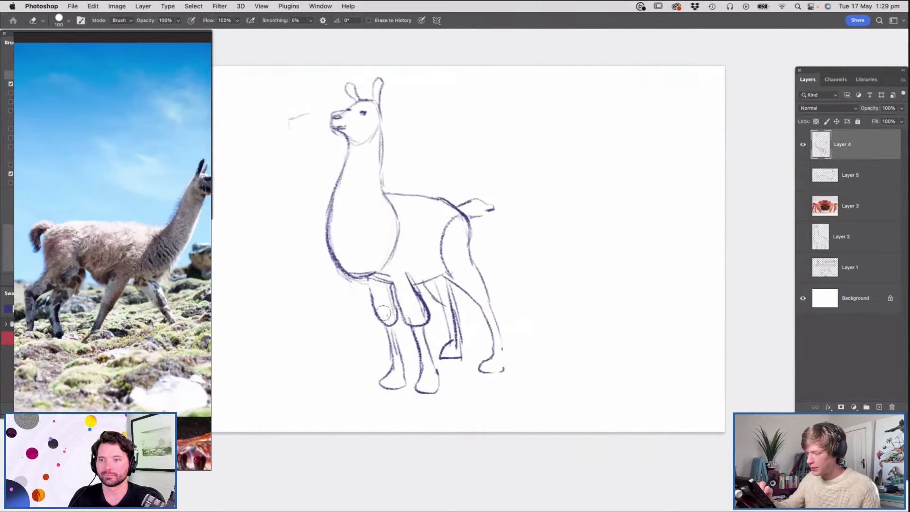
key("b")
mouse_move(365, 284)
left_mouse_down()
mouse_move(379, 325)
mouse_move(396, 332)
mouse_move(393, 289)
left_mouse_up()
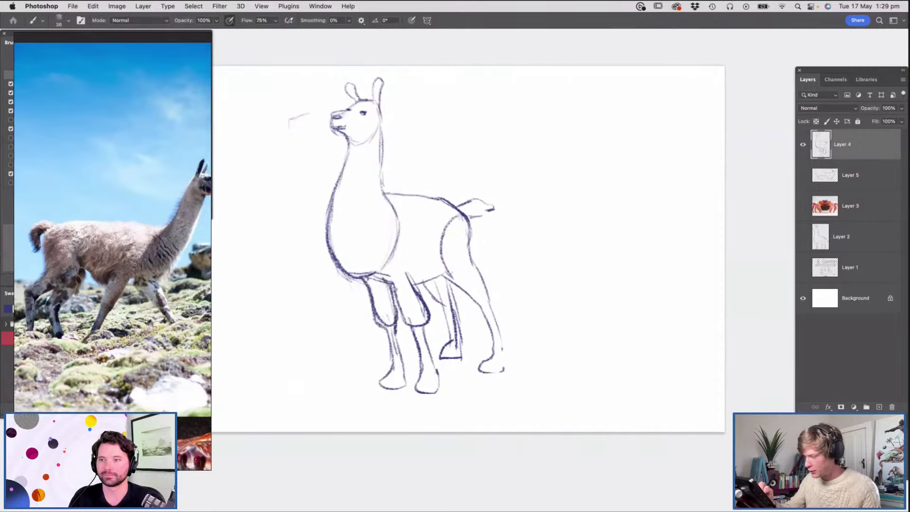
key("e")
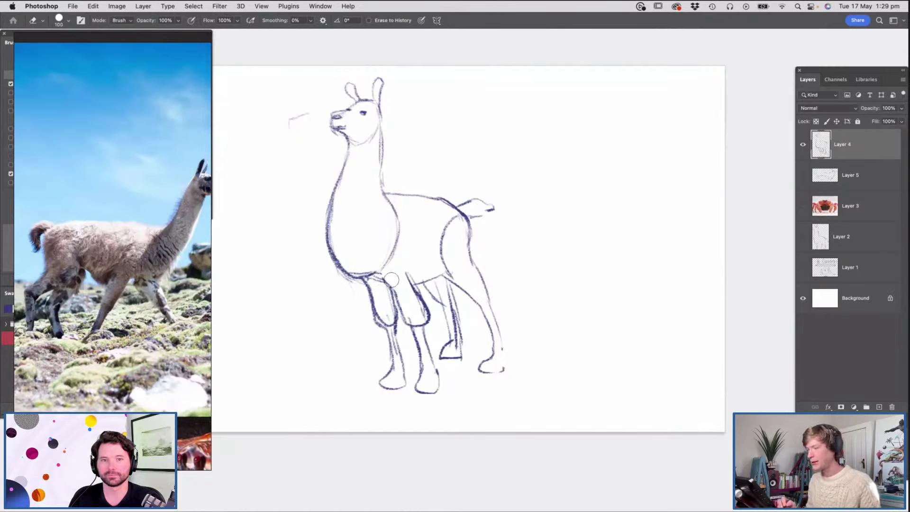
Flip the canvas horizontally to check the llama's proportions in mirror image
key("z")
left_click_drag(477, 310, 427, 304)
left_click(428, 305)
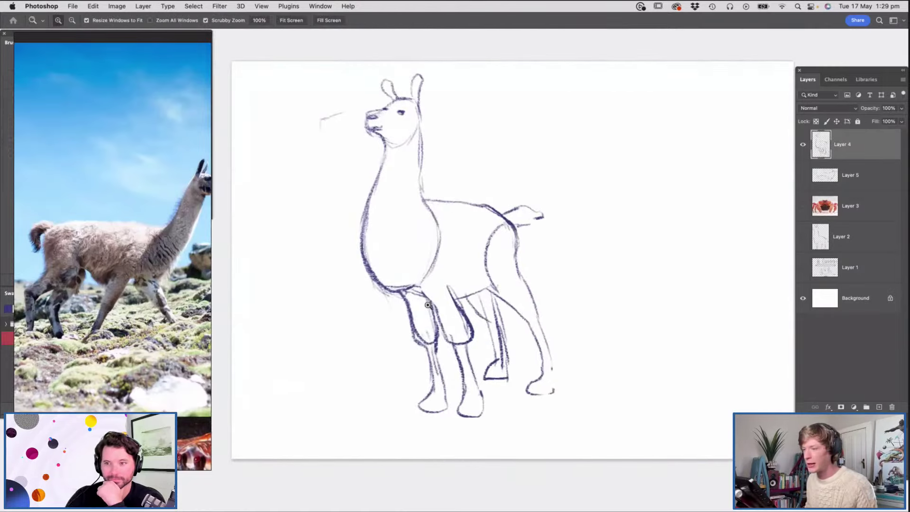
left_click(113, 6)
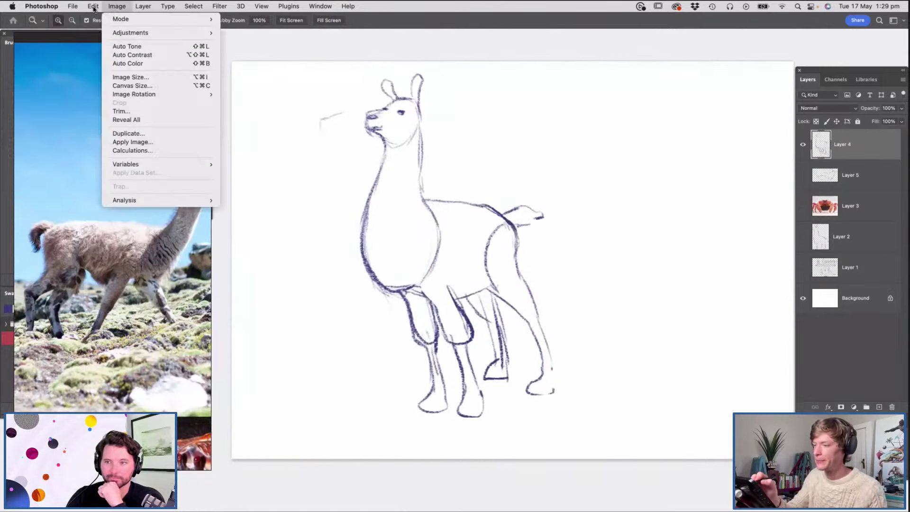
mouse_move(167, 36)
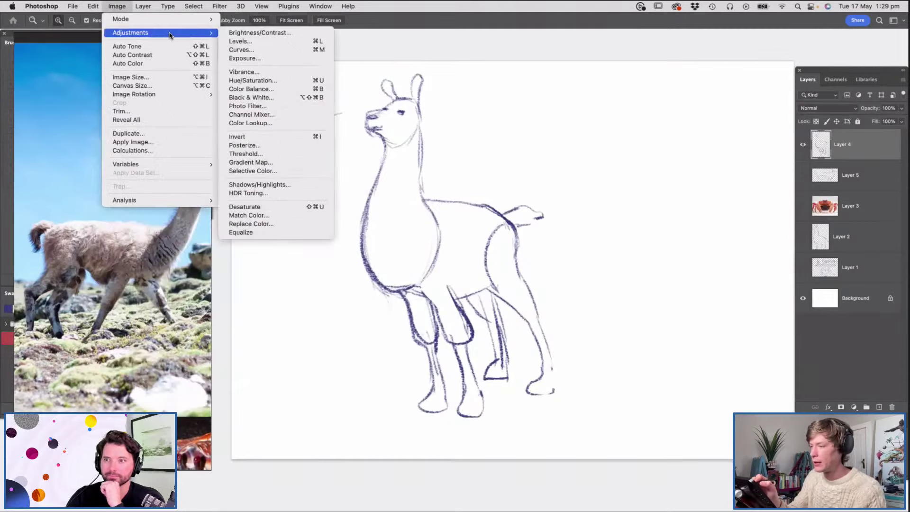
mouse_move(190, 94)
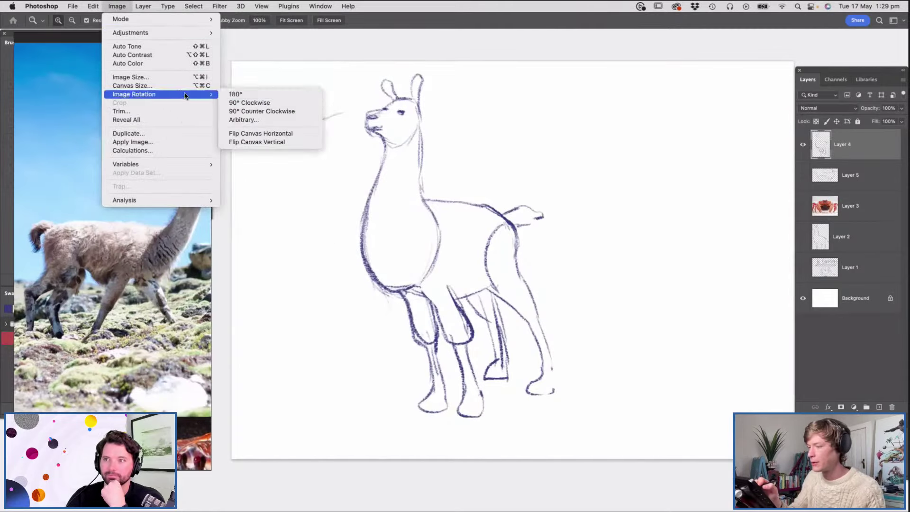
left_click(272, 135)
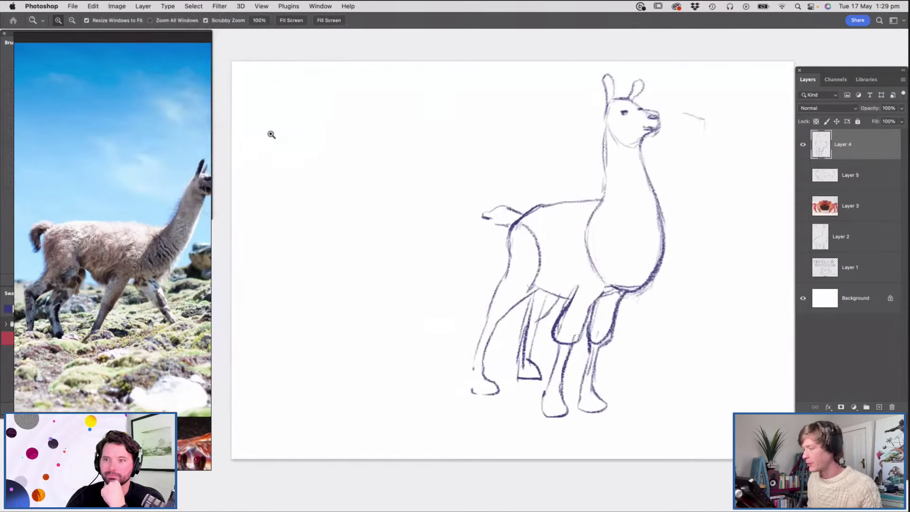
Transform the mirrored llama to about 95% width and skew it about 3.4° horizontally so its neck leans back
left_click_drag(378, 288, 365, 299)
left_click_drag(501, 284, 523, 301)
key("super+t")
left_click_drag(605, 88, 596, 94)
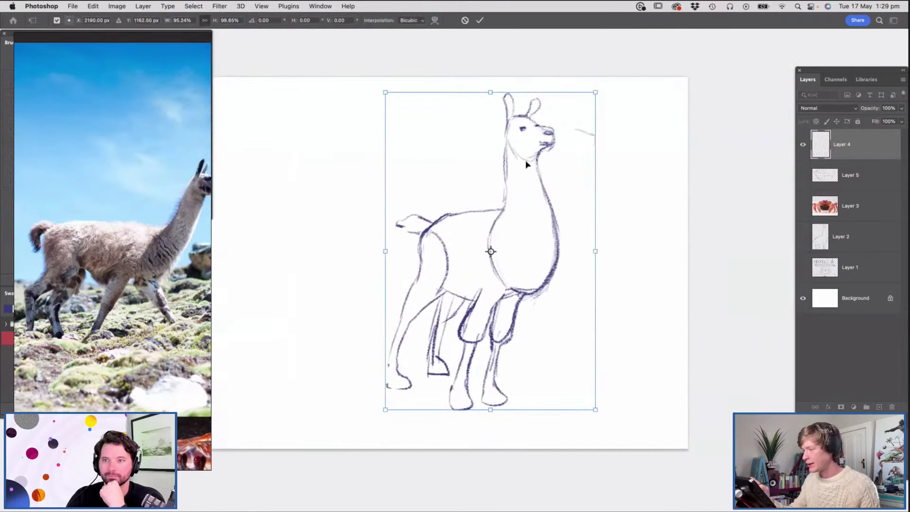
right_click(515, 169)
left_click(545, 234)
left_click_drag(492, 93, 471, 97)
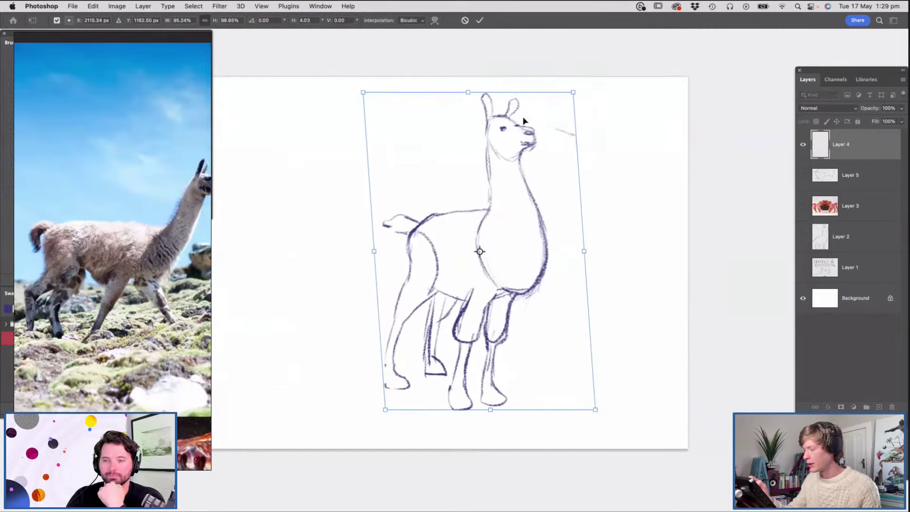
left_click_drag(584, 261, 586, 250)
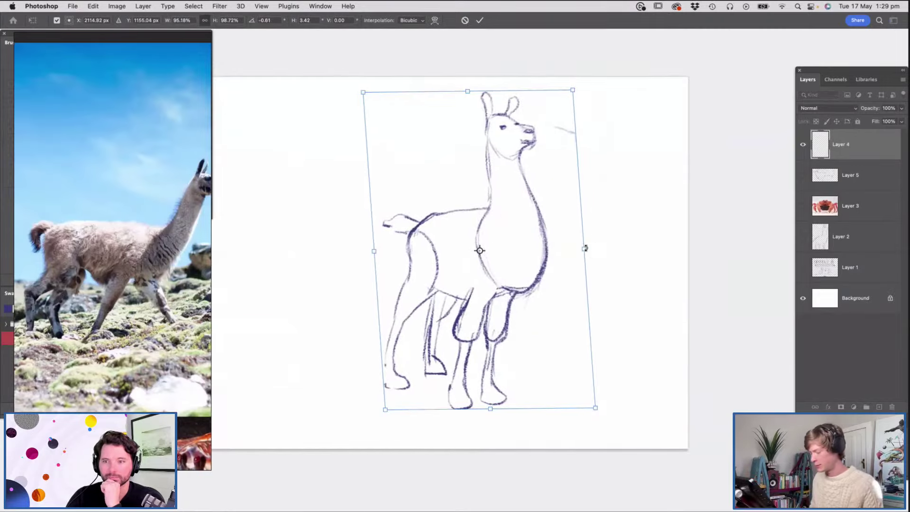
key("Return")
Flip the canvas horizontally several times to compare both orientations, ending with the llama facing its original direction
key("z")
left_click_drag(504, 311, 506, 313)
key("super+shift+h")
key("super+shift+h")
key("super+shift+h")
key("super+shift+h")
key("super+shift+h")
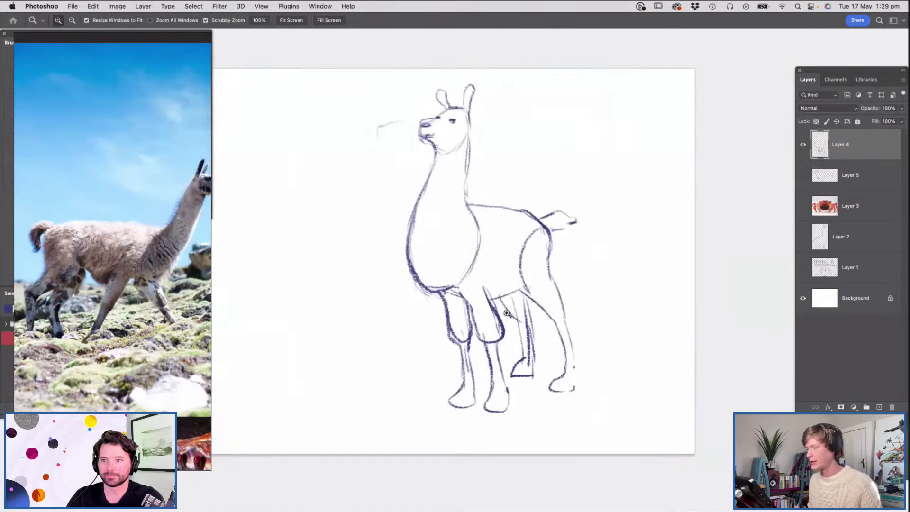
Darken the llama's belly and back lines and redraw the tail as a pointed leaf shape
left_click_drag(505, 331, 507, 331)
key("b")
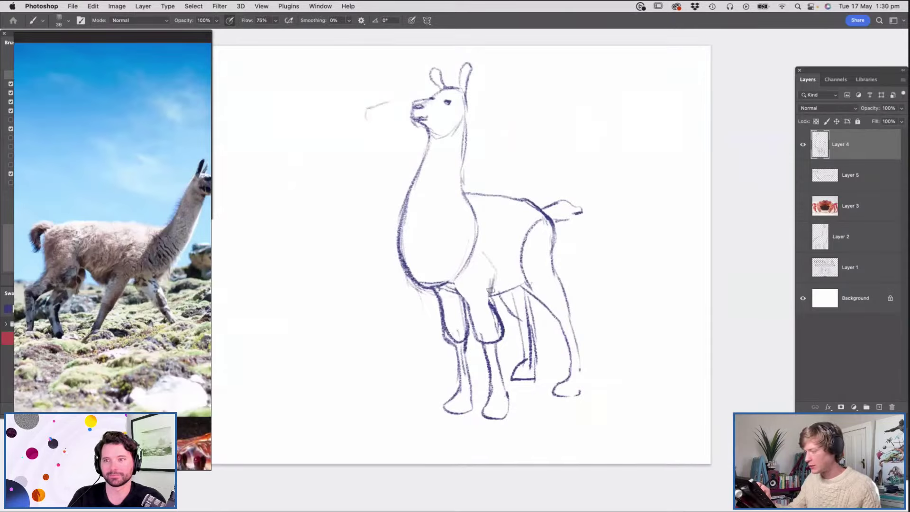
left_click_drag(489, 300, 525, 285)
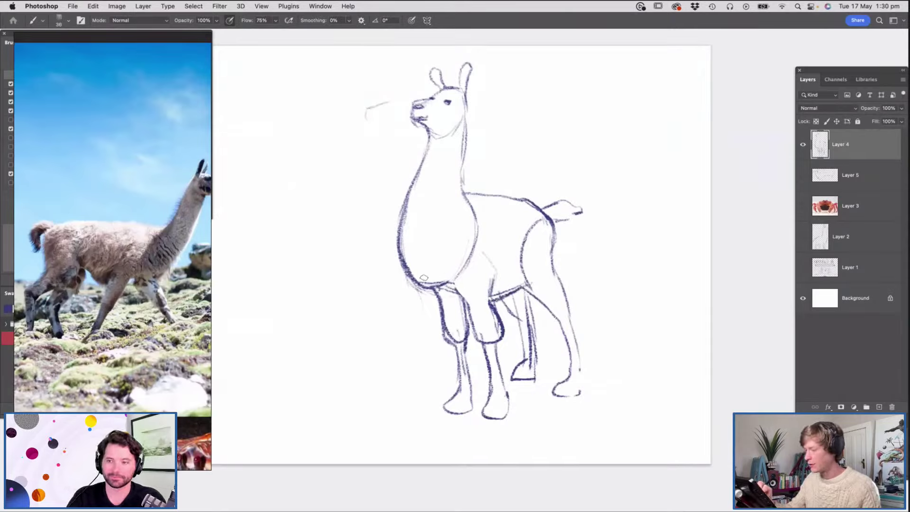
mouse_move(463, 192)
left_mouse_down()
mouse_move(529, 205)
mouse_move(520, 194)
mouse_move(543, 208)
mouse_move(583, 199)
mouse_move(563, 207)
mouse_move(581, 206)
mouse_move(558, 228)
left_mouse_up()
key("e")
key("b")
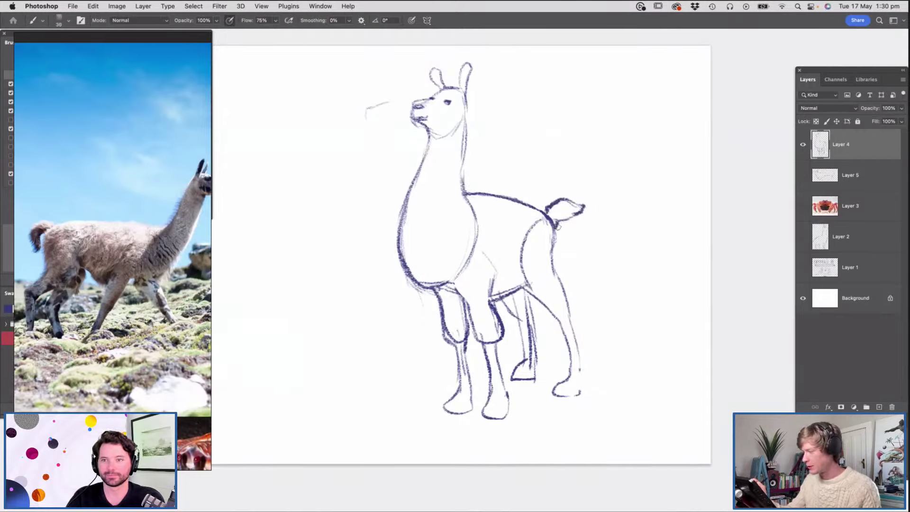
Erase the leftover lines inside the front legs and the stray stroke in front of the llama's face
key("e")
mouse_move(472, 303)
left_mouse_down()
mouse_move(489, 335)
mouse_move(486, 289)
left_mouse_up()
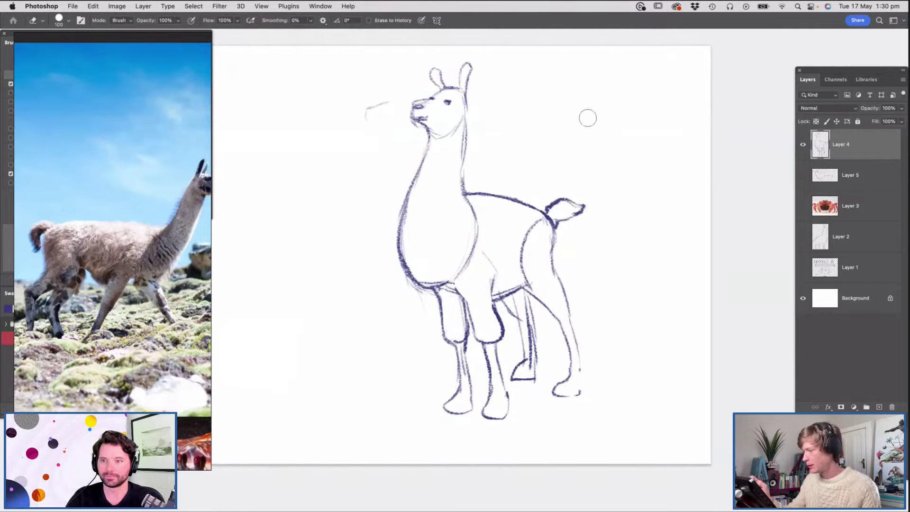
key("z")
left_click_drag(536, 283, 513, 299)
mouse_move(514, 254)
left_mouse_down()
mouse_move(525, 267)
mouse_move(535, 248)
left_mouse_up()
key("e")
key("z")
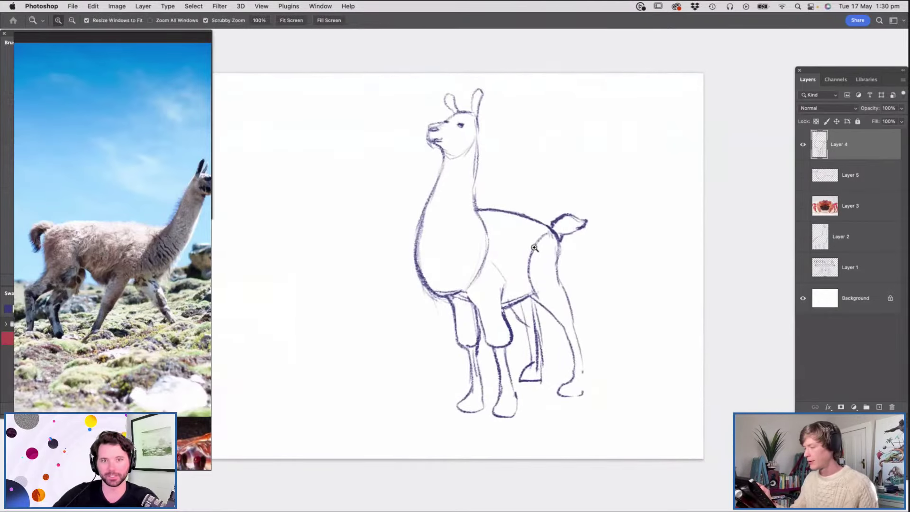
Try flipping the canvas vertically, and compare the inverted and upright drawing by repeatedly undoing and redoing the flip
key("super+shift+v")
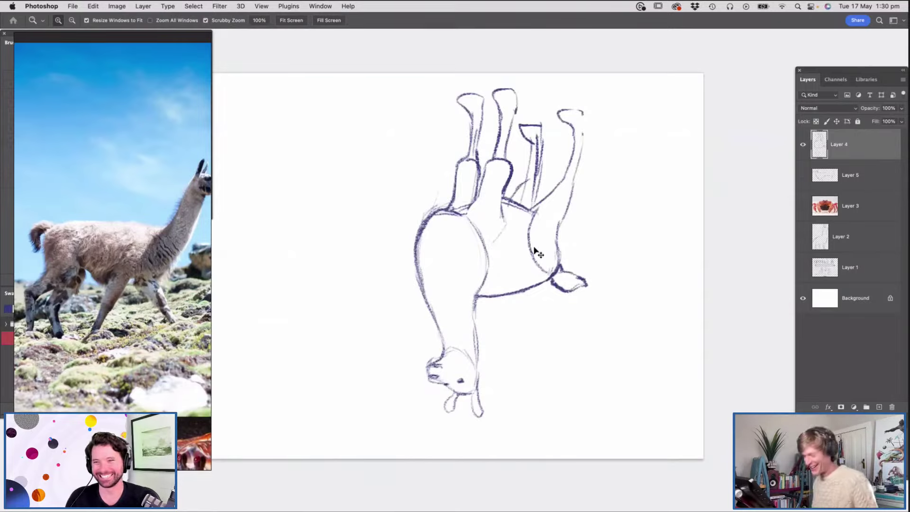
left_click_drag(514, 125, 534, 164)
key("super+z")
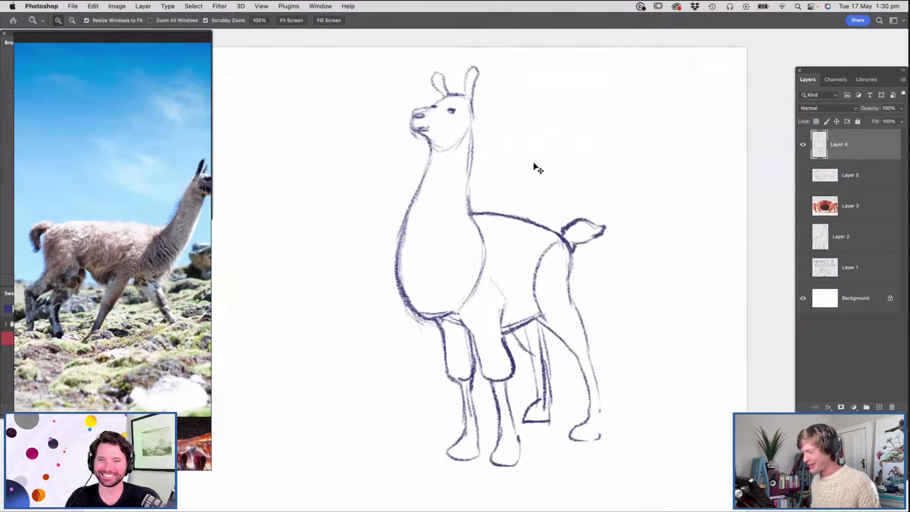
key("super+shift+z")
key("super+z")
key("super+shift+z")
key("super+z")
key("super+shift+z")
key("super+z")
key("super+shift+z")
key("super+z")
Darken the line along the back of the llama's neck down to its shoulder
left_click_drag(503, 202, 481, 204)
mouse_move(469, 144)
left_mouse_down()
mouse_move(483, 152)
mouse_move(499, 116)
mouse_move(484, 273)
mouse_move(493, 284)
left_mouse_up()
left_click_drag(517, 178, 481, 183)
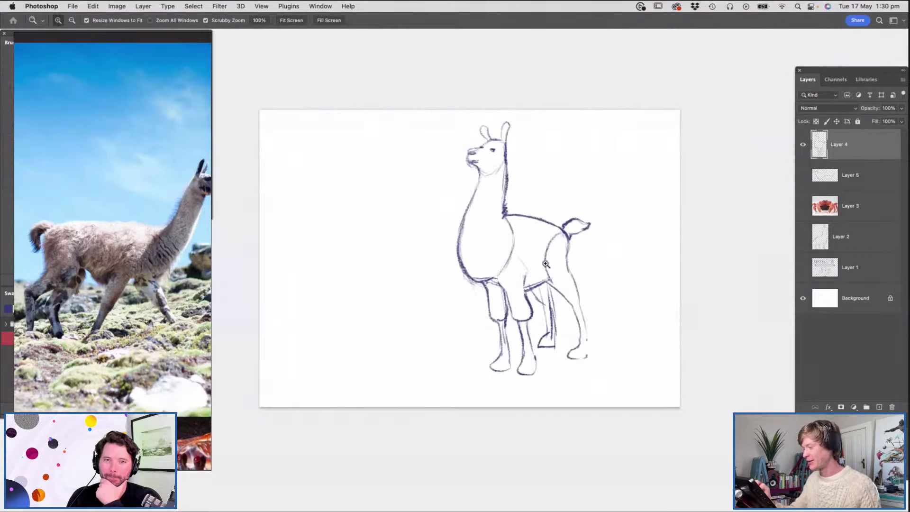
Darken the line down the back of the llama's head and upper neck
left_click_drag(528, 271, 547, 280)
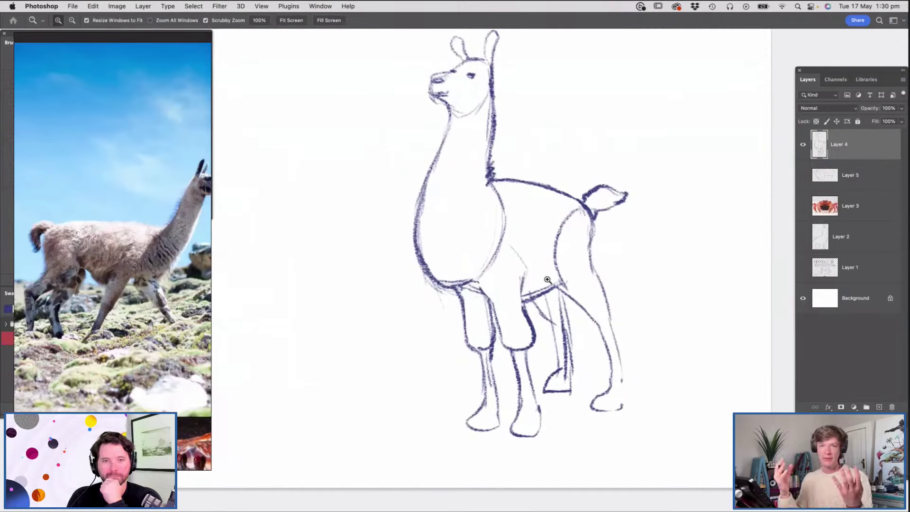
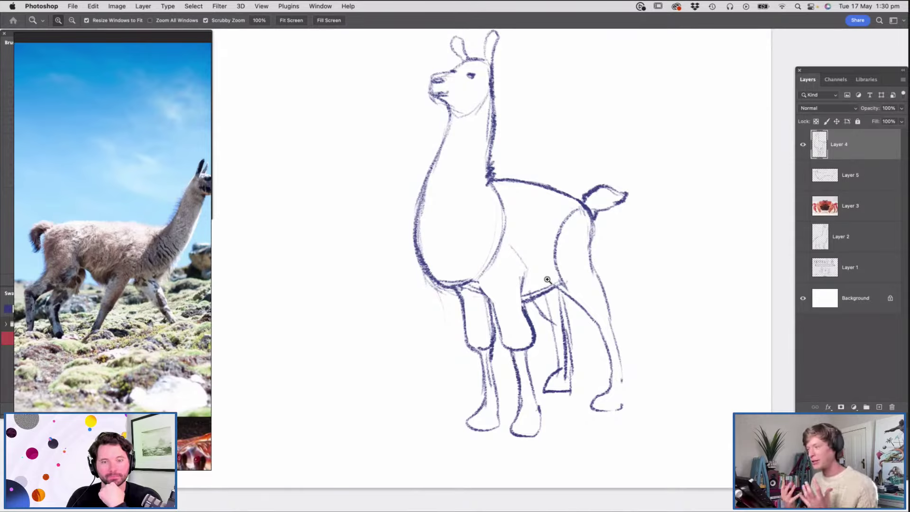
left_click(531, 266, "alt")
left_click_drag(545, 235, 553, 247)
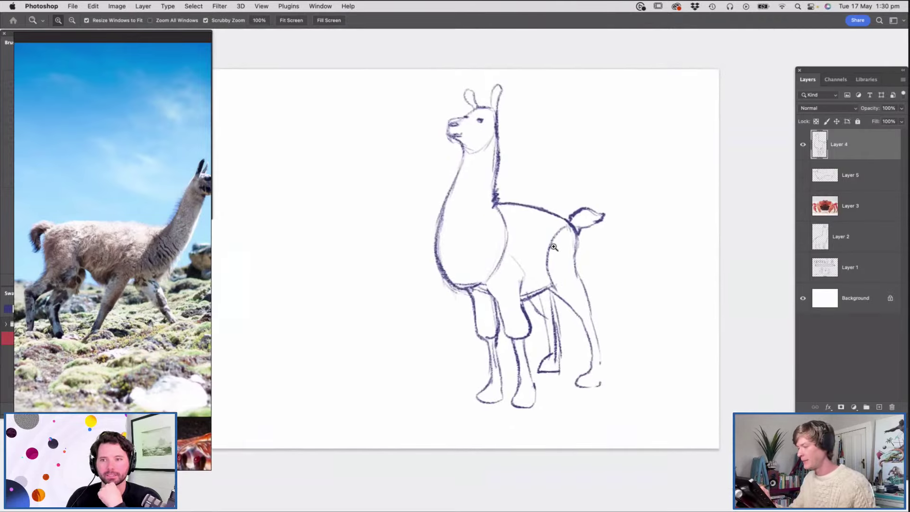
left_click_drag(493, 87, 507, 55)
key("b")
left_click_drag(494, 94, 492, 138)
mouse_move(430, 107)
left_mouse_down()
mouse_move(444, 125)
mouse_move(393, 131)
left_mouse_up()
Darken the outlines of both hind legs from the rump down to the hooves, with heavier strokes around the feet
key("z")
left_click_drag(514, 228, 560, 219)
key("b")
mouse_move(540, 183)
left_mouse_down()
mouse_move(572, 303)
mouse_move(577, 391)
left_mouse_up()
left_click_drag(513, 372, 488, 364)
mouse_move(487, 370)
left_mouse_down()
mouse_move(510, 350)
mouse_move(498, 298)
mouse_move(516, 362)
mouse_move(525, 339)
mouse_move(510, 258)
mouse_move(490, 290)
left_mouse_up()
key("e")
key("b")
mouse_move(563, 354)
left_mouse_down()
mouse_move(561, 374)
mouse_move(540, 386)
mouse_move(570, 388)
left_mouse_up()
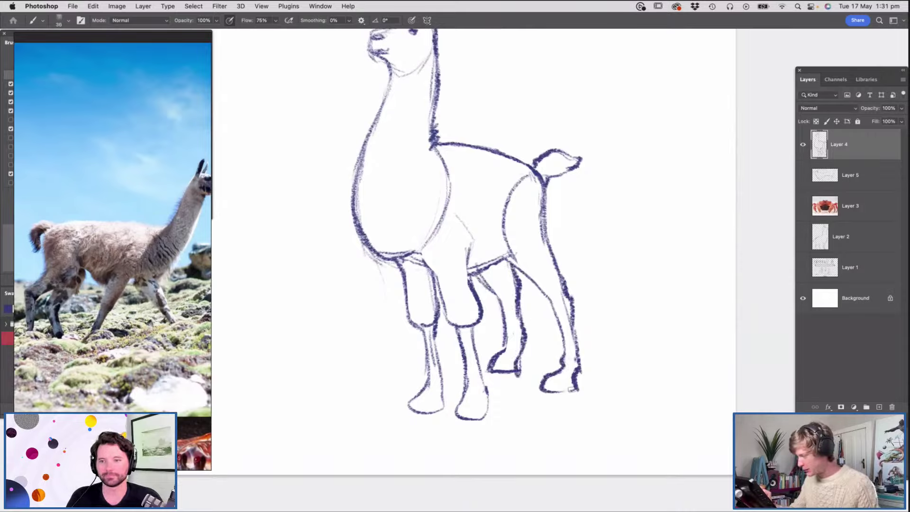
Sketch a rounded ankle joint on the near hind leg and close the base of its hoof
key("z")
left_click(568, 341)
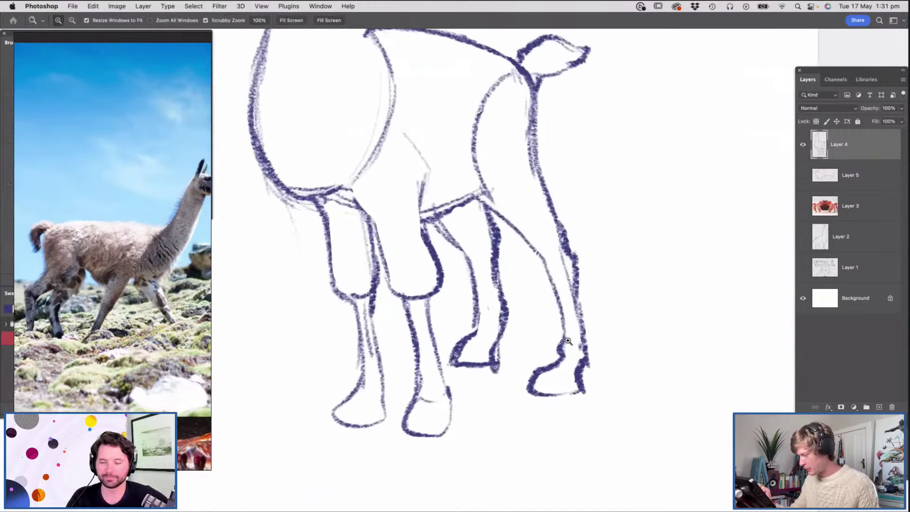
key("b")
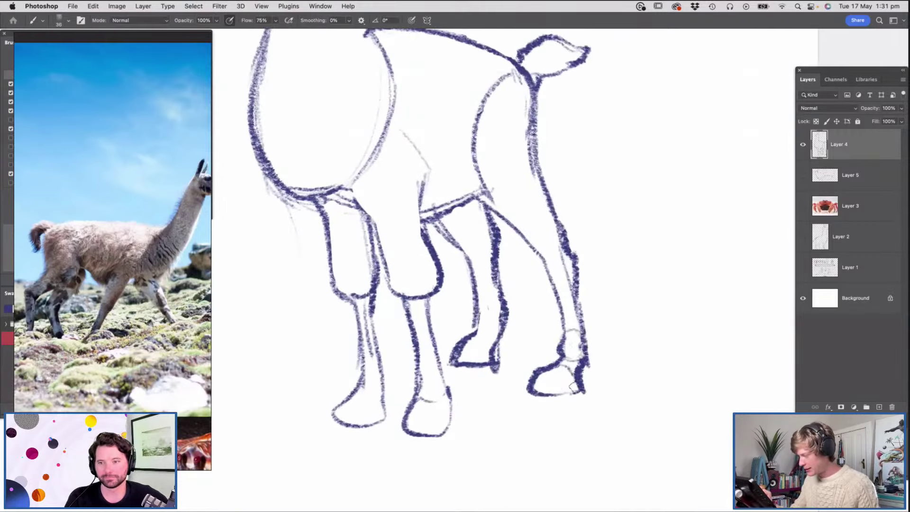
left_click_drag(526, 391, 584, 392)
Define the hooves of both front legs with darker outlines and dividing lines
mouse_move(416, 401)
left_mouse_down()
mouse_move(404, 416)
mouse_move(407, 402)
mouse_move(398, 427)
mouse_move(443, 434)
mouse_move(449, 402)
mouse_move(453, 429)
left_mouse_up()
mouse_move(449, 397)
left_mouse_down()
mouse_move(437, 432)
mouse_move(416, 408)
mouse_move(411, 413)
mouse_move(420, 432)
mouse_move(444, 412)
mouse_move(445, 392)
mouse_move(422, 400)
mouse_move(417, 428)
mouse_move(397, 421)
mouse_move(418, 437)
mouse_move(447, 420)
mouse_move(422, 433)
left_mouse_up()
key("e")
key("b")
mouse_move(356, 397)
left_mouse_down()
mouse_move(387, 396)
mouse_move(348, 397)
mouse_move(331, 418)
left_mouse_up()
Erase the doubled lines along the lower and upper parts of the far front leg
key("e")
mouse_move(365, 334)
left_mouse_down()
mouse_move(367, 362)
mouse_move(364, 324)
mouse_move(368, 368)
mouse_move(358, 281)
mouse_move(356, 377)
mouse_move(380, 385)
left_mouse_up()
key("b")
key("e")
mouse_move(382, 302)
left_mouse_down()
mouse_move(378, 314)
mouse_move(379, 280)
mouse_move(375, 338)
mouse_move(371, 224)
left_mouse_up()
key("b")
Erase the upper part of the curved thigh line near the llama's rump
key("alt+space")
left_click_drag(437, 297, 406, 313)
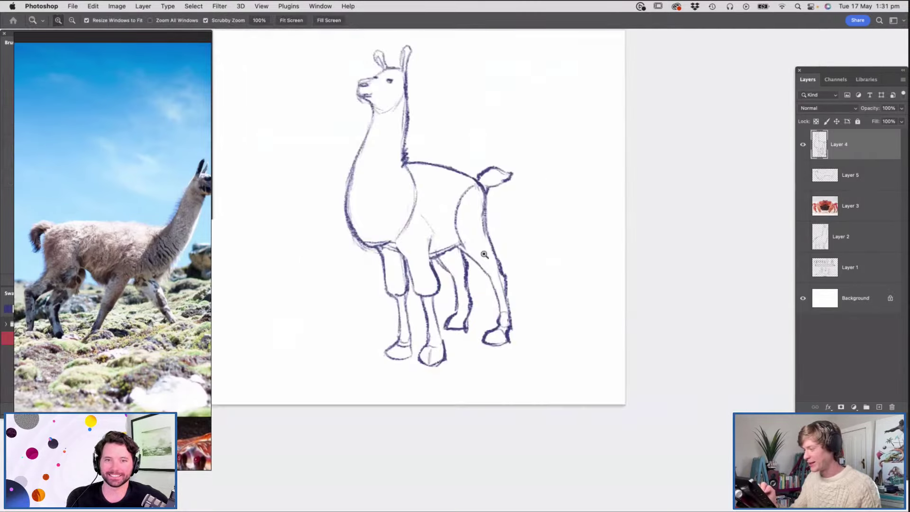
left_click_drag(449, 214, 451, 215)
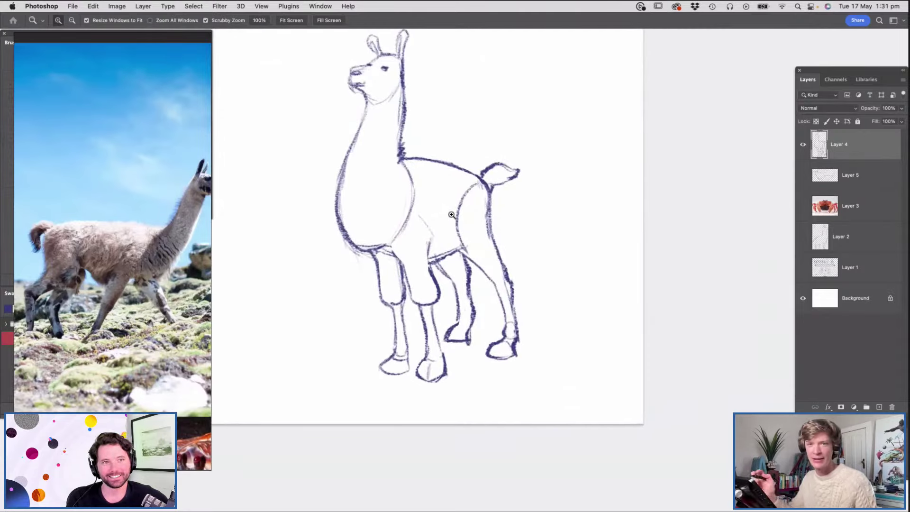
left_click_drag(453, 136, 481, 142)
key("e")
mouse_move(500, 231)
left_mouse_down()
mouse_move(474, 274)
mouse_move(488, 223)
mouse_move(504, 237)
mouse_move(501, 273)
mouse_move(451, 262)
left_mouse_up()
Darken the llama's brow and the outline of its muzzle and chin
key("z")
left_click_drag(403, 143, 419, 150)
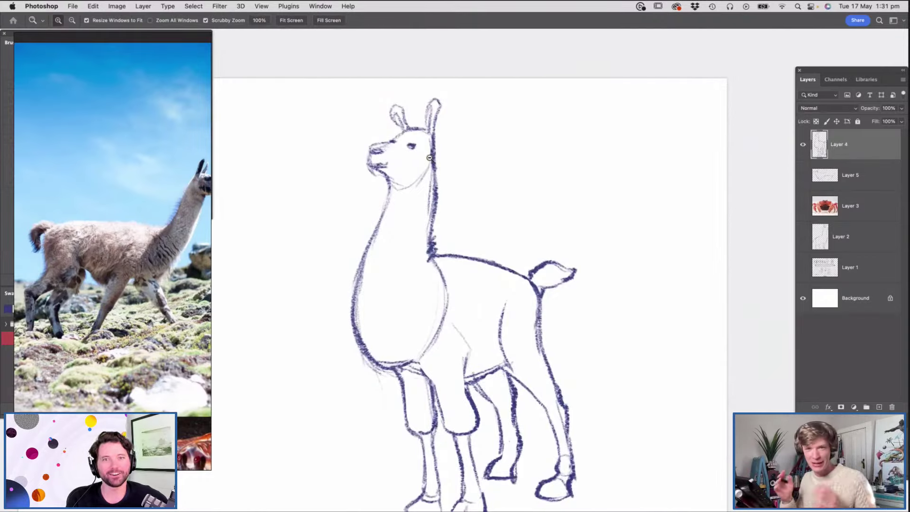
mouse_move(457, 247)
left_mouse_down()
mouse_move(446, 182)
mouse_move(448, 203)
left_mouse_up()
key("e")
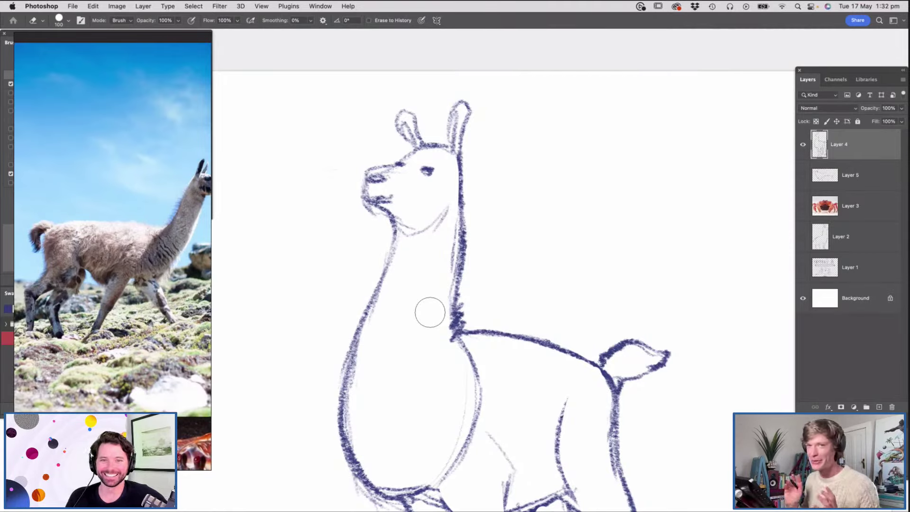
key("b")
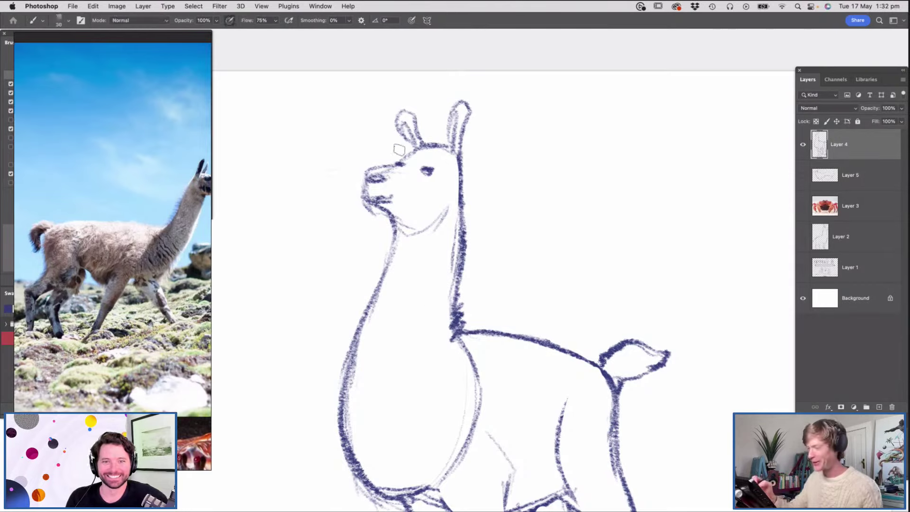
mouse_move(395, 158)
left_mouse_down()
mouse_move(428, 145)
mouse_move(425, 182)
mouse_move(409, 175)
left_mouse_up()
key("z")
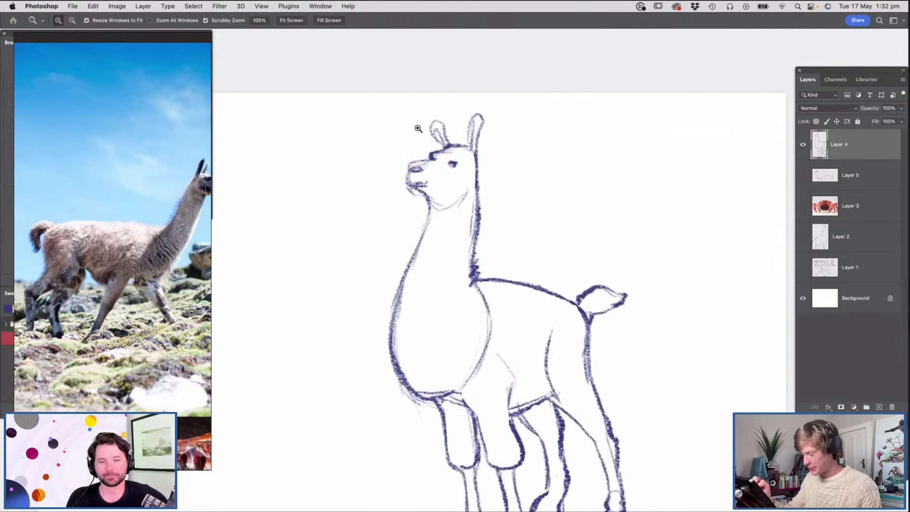
key("b")
mouse_move(407, 166)
left_mouse_down()
mouse_move(406, 184)
mouse_move(421, 190)
left_mouse_up()
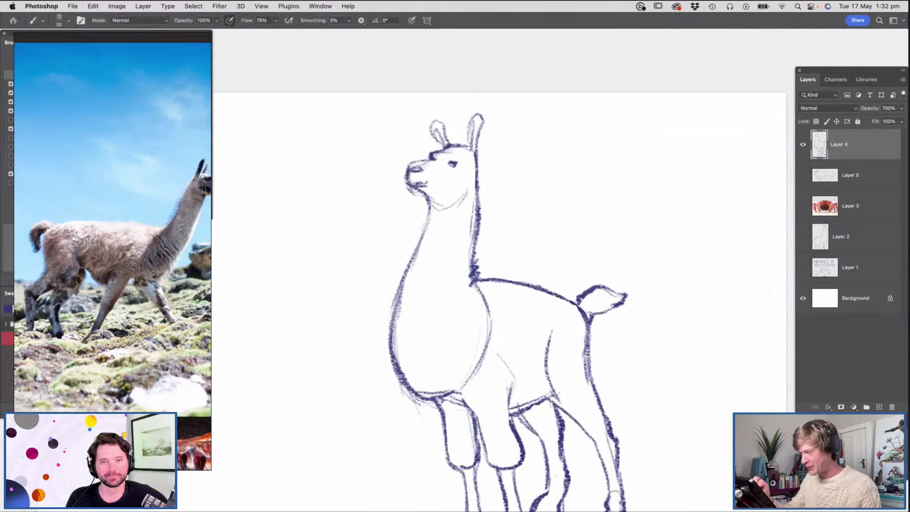
key("e")
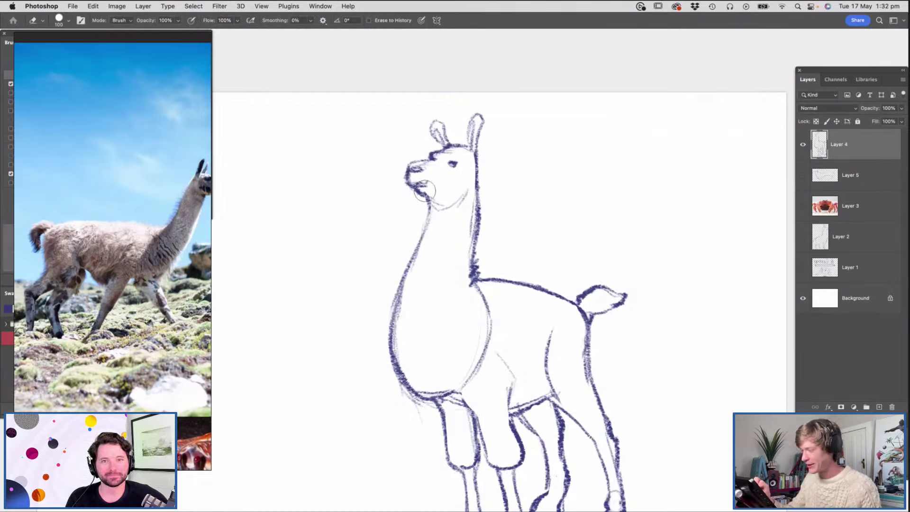
key("b")
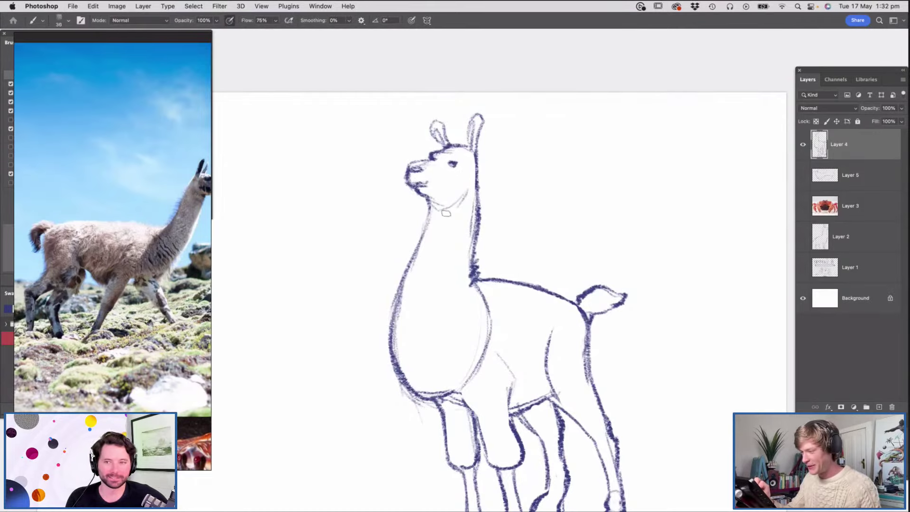
mouse_move(448, 211)
left_mouse_down()
mouse_move(474, 171)
mouse_move(463, 226)
left_mouse_up()
key("z")
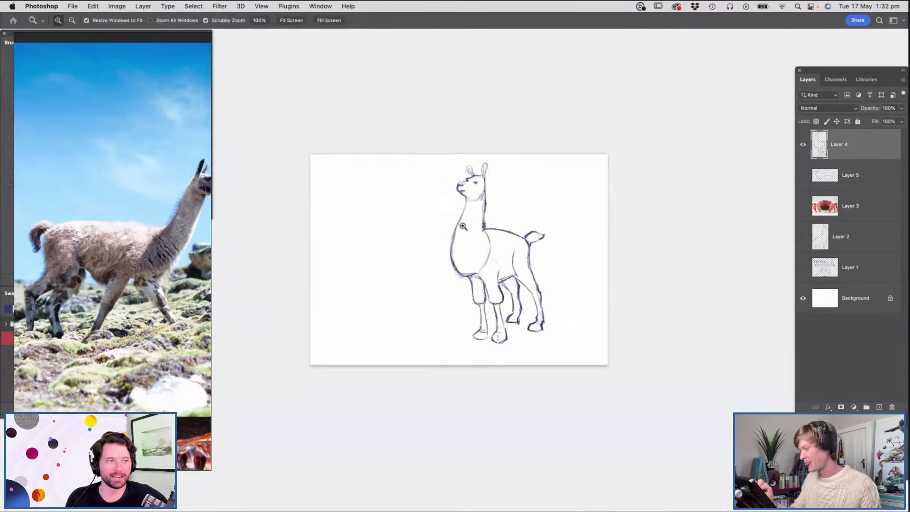
left_click_drag(526, 285, 541, 302)
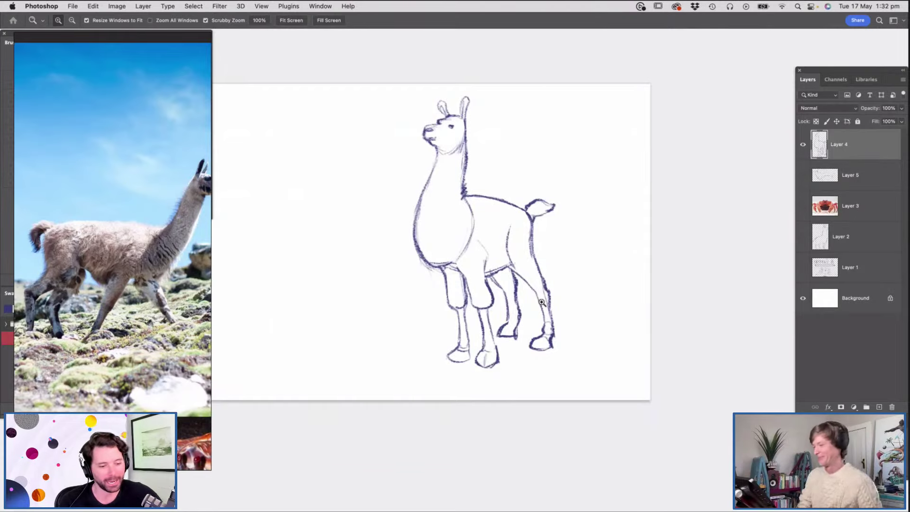
left_click_drag(497, 265, 504, 275)
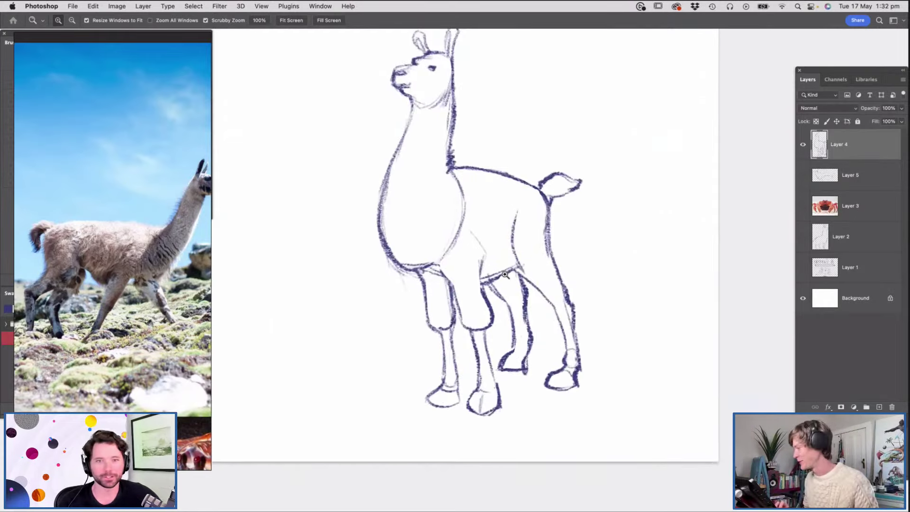
left_click_drag(435, 258, 414, 258)
mouse_move(514, 193)
left_mouse_down()
mouse_move(545, 227)
mouse_move(487, 253)
mouse_move(508, 233)
left_mouse_up()
Rotate the whole canvas 90° clockwise to make the page portrait
left_click(117, 6)
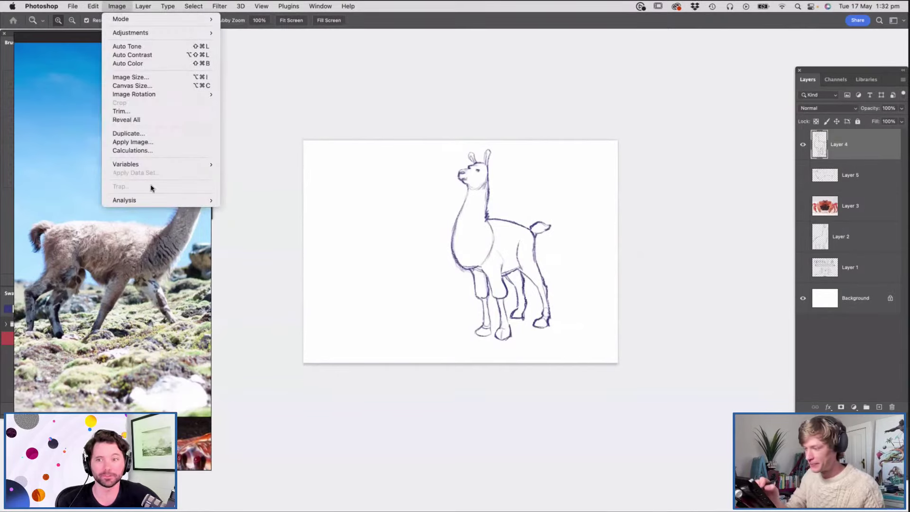
mouse_move(156, 94)
left_click(261, 103)
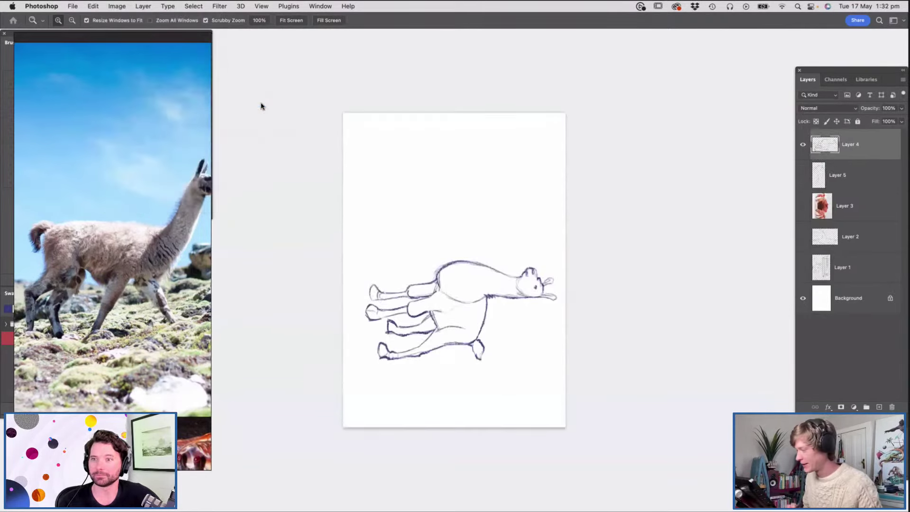
Turn the llama sketch back upright and enlarge and reposition it so it fills most of the portrait page
key("v")
left_click_drag(557, 234, 395, 200)
left_click_drag(480, 276, 434, 183)
left_click_drag(476, 304, 513, 368)
key("Return")
left_click_drag(487, 310, 509, 310)
left_click_drag(471, 344, 462, 343)
left_click_drag(487, 290, 493, 290)
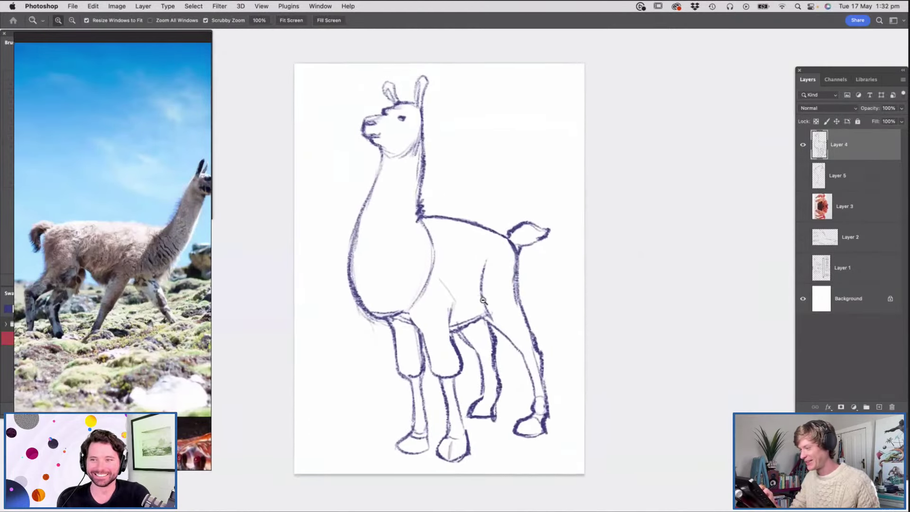
Reduce the opacity of Layer 4 with the llama sketch to 30% and add a new layer above it
left_click(900, 108)
left_click_drag(884, 120, 869, 124)
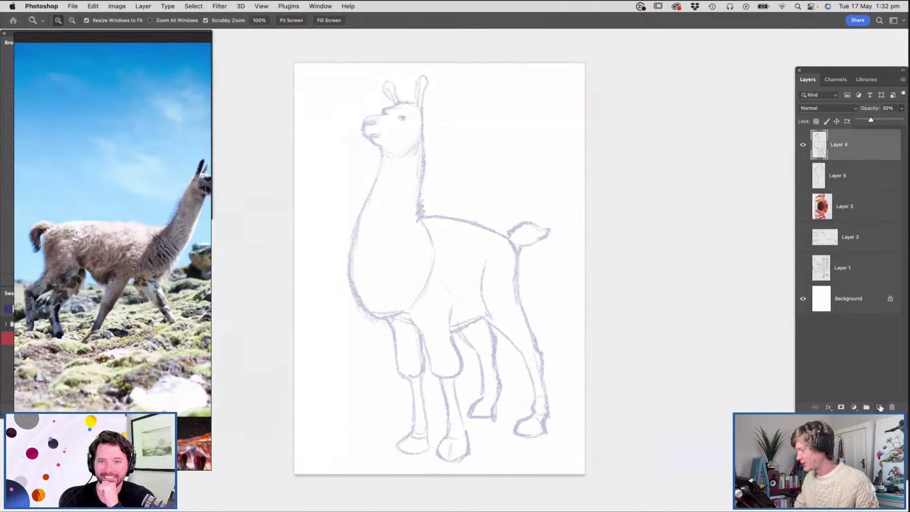
left_click(879, 407)
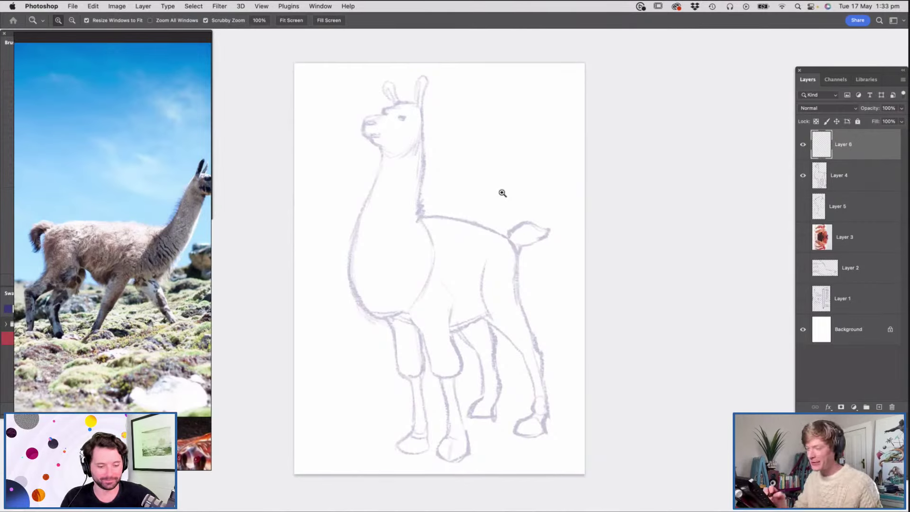
Examine the red crab's body and the face of the coconut crab on gravel in the reference images
scroll(160, 262, "down", 3)
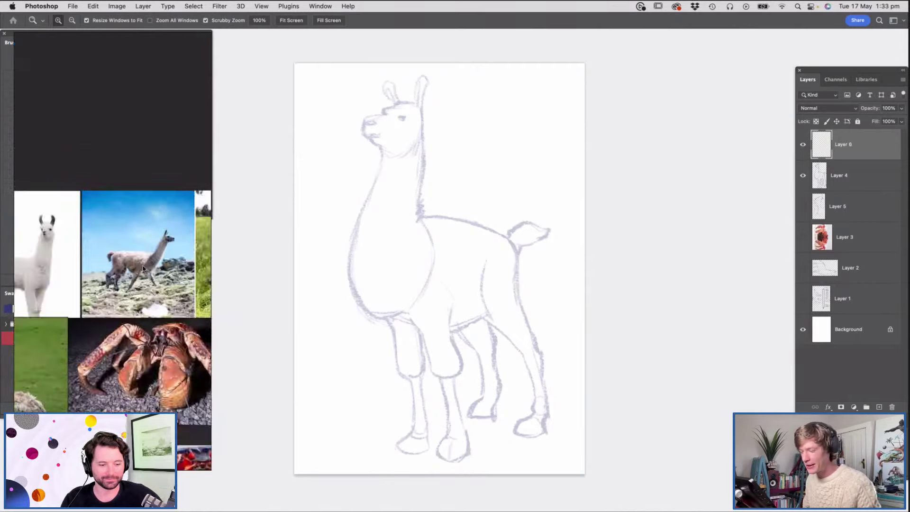
scroll(139, 263, "down", 2)
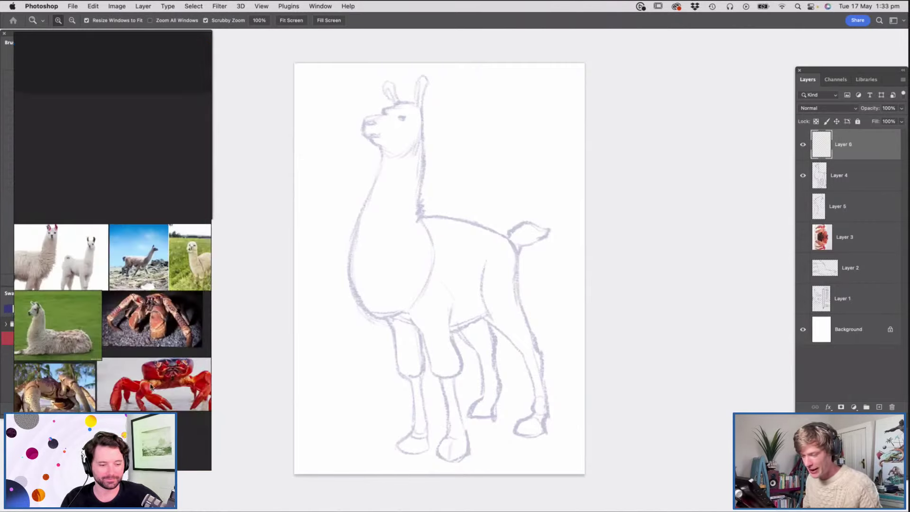
scroll(150, 386, "down", 2)
scroll(157, 390, "up", 5)
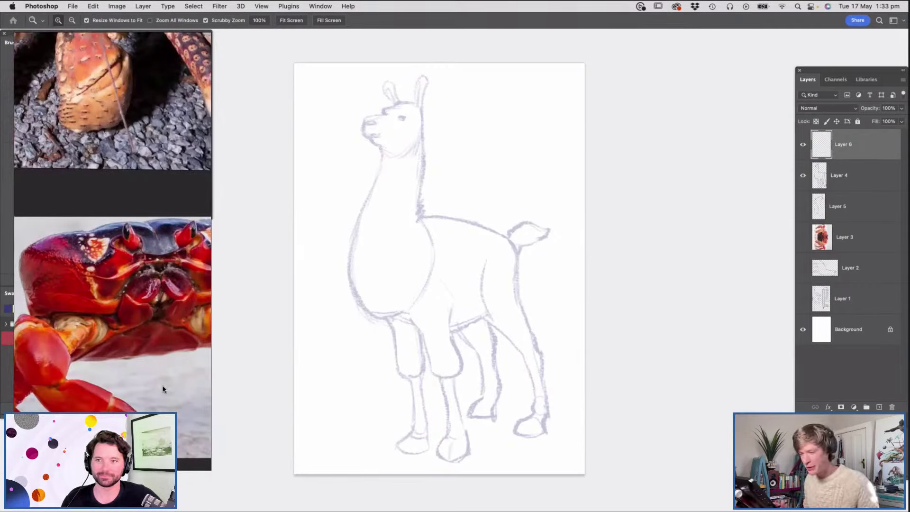
scroll(156, 345, "up", 2)
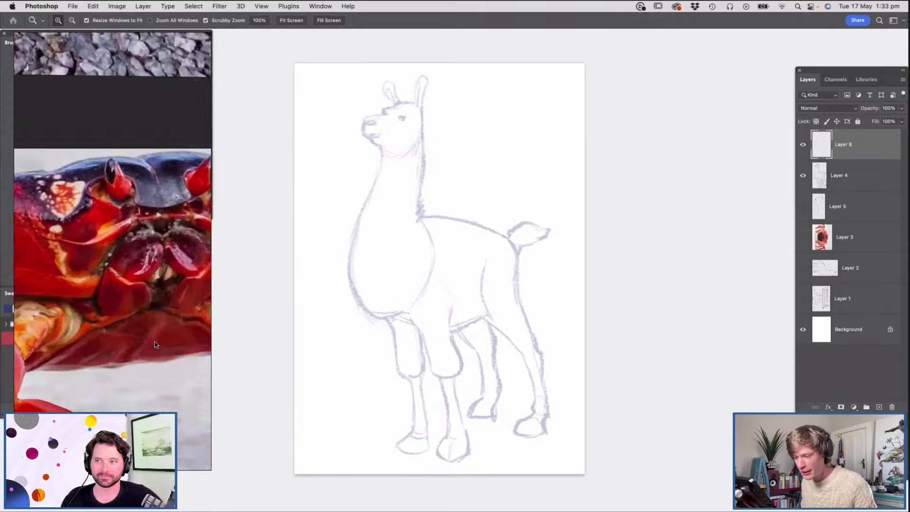
scroll(155, 345, "down", 4)
scroll(84, 115, "up", 4)
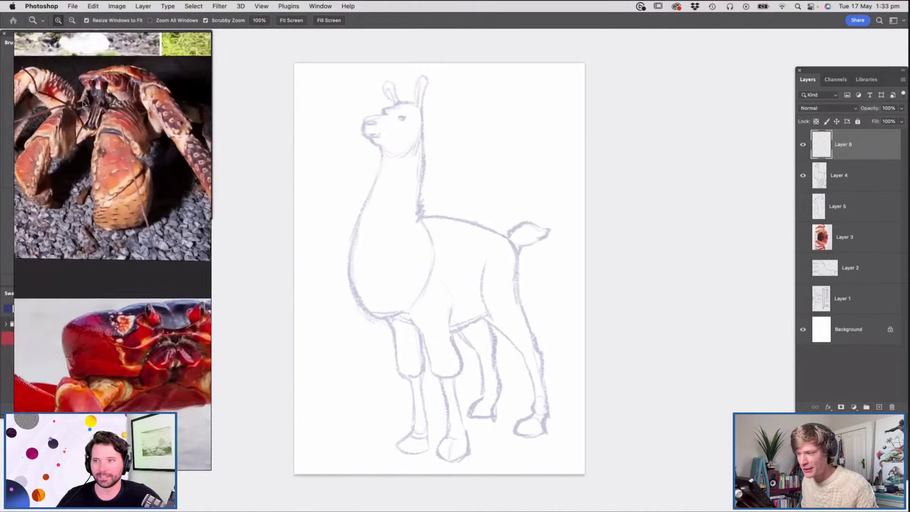
scroll(94, 267, "down", 3)
scroll(44, 164, "up", 4)
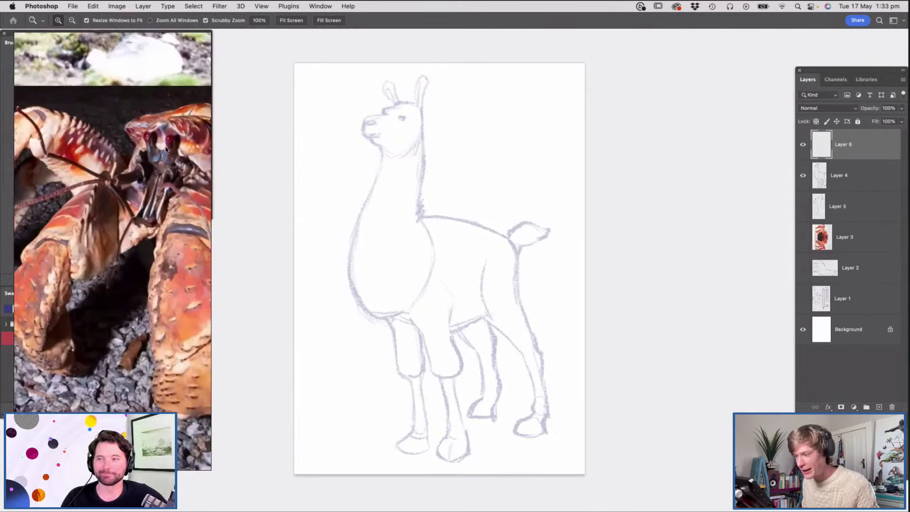
scroll(188, 133, "up", 2)
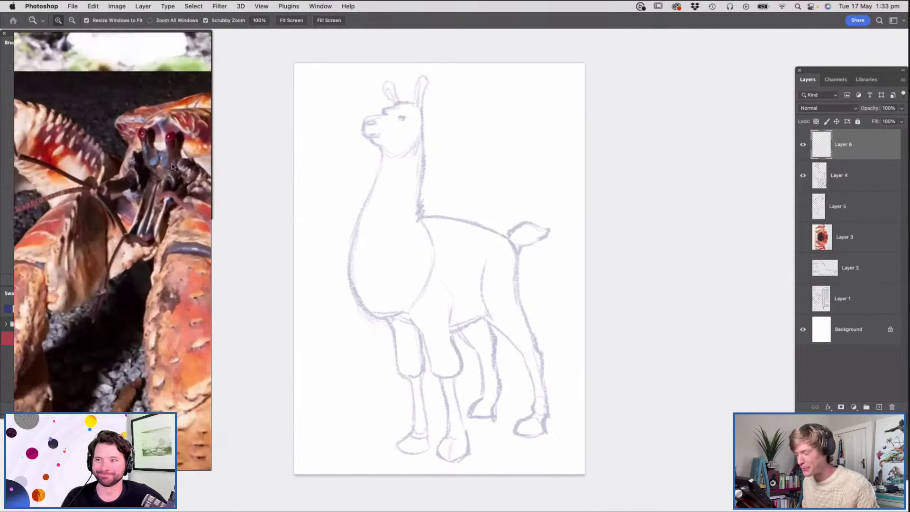
scroll(173, 166, "up", 2)
scroll(162, 167, "down", 5)
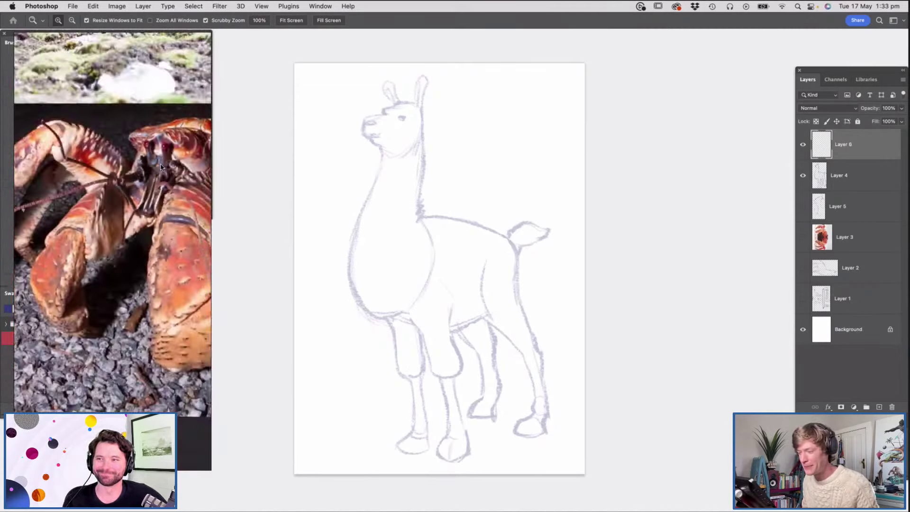
scroll(161, 185, "down", 5)
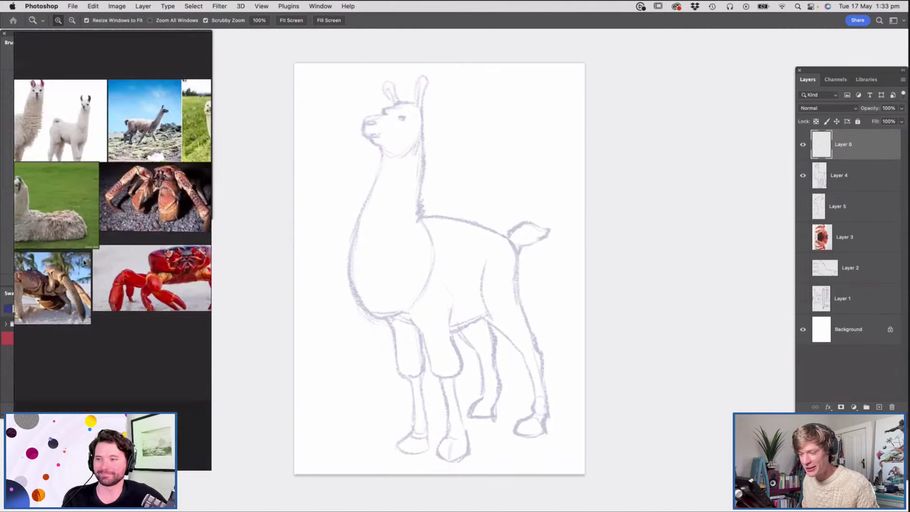
Study the leg joints, shell segments and spotted texture of the crab holding a coconut in the beach reference photo
scroll(39, 299, "up", 5)
scroll(39, 299, "up", 3)
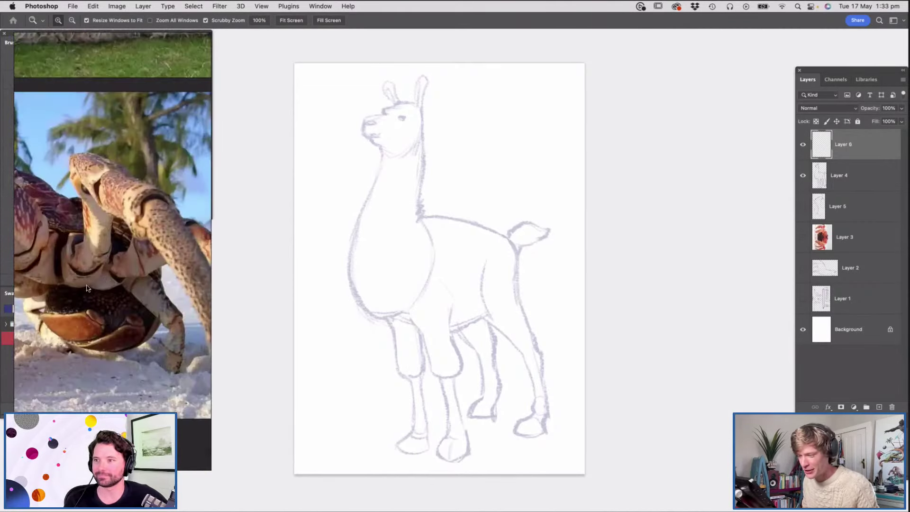
scroll(102, 297, "down", 5)
scroll(43, 292, "up", 4)
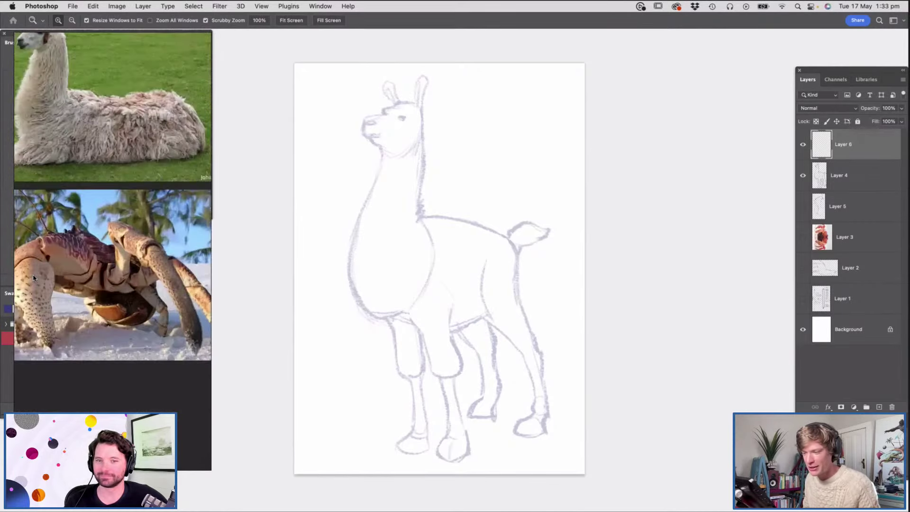
scroll(43, 292, "up", 2)
scroll(81, 265, "down", 1)
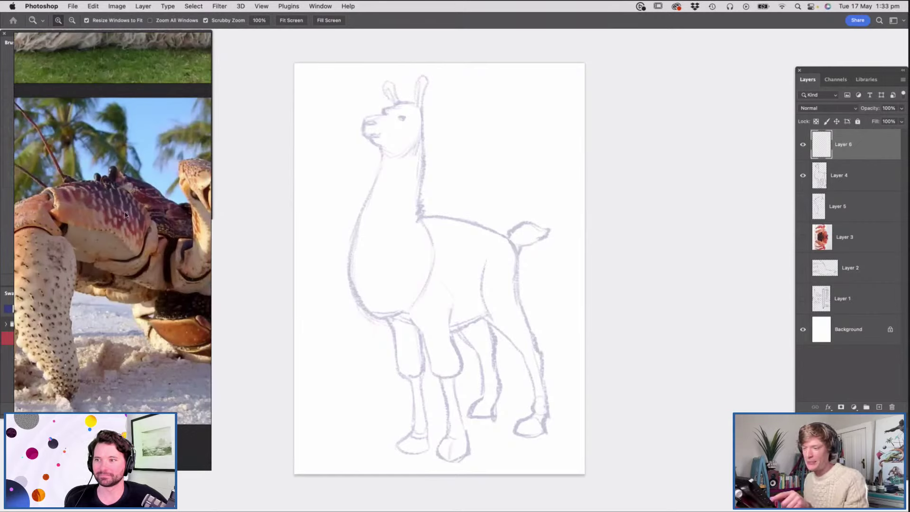
scroll(129, 217, "up", 2)
scroll(92, 260, "down", 2)
scroll(92, 261, "down", 2)
scroll(27, 273, "up", 3)
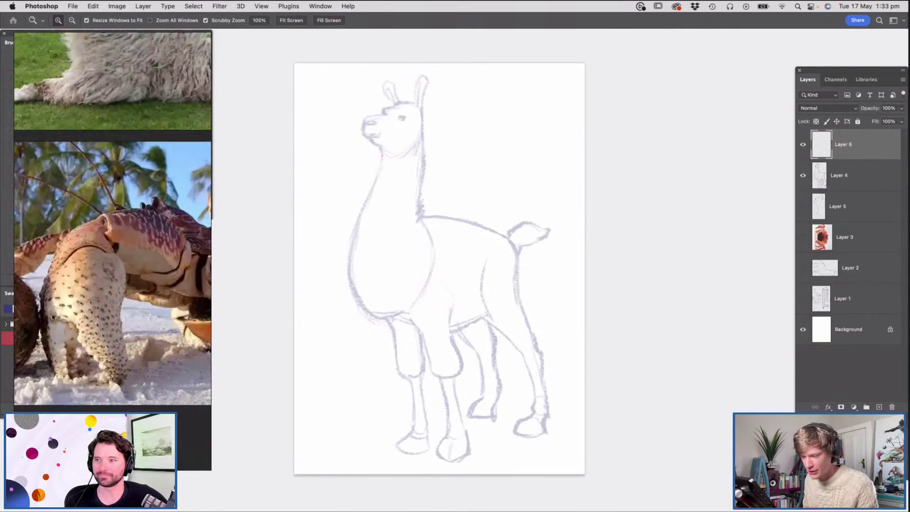
scroll(54, 318, "up", 2)
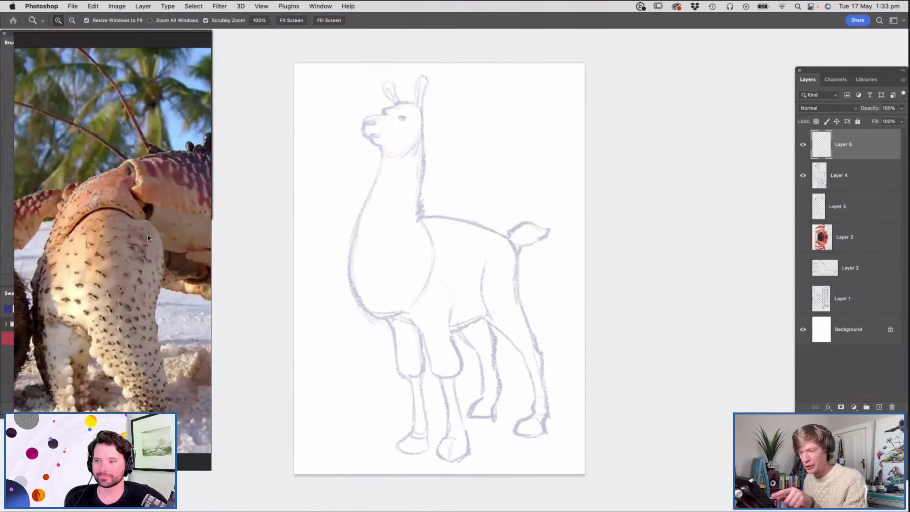
scroll(122, 279, "down", 2)
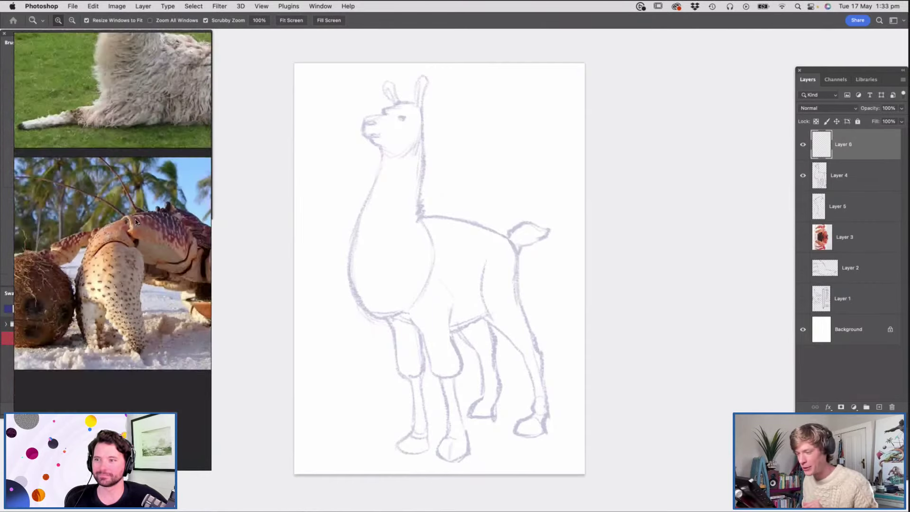
scroll(136, 217, "up", 2)
scroll(127, 260, "down", 4)
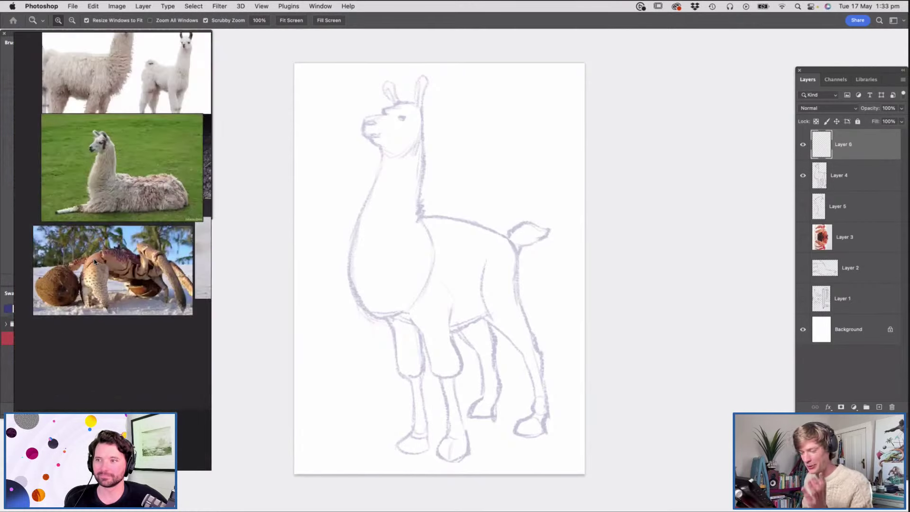
Return to the reference photo of the crab on gravel and inspect its claws, face and shell up close
scroll(103, 255, "down", 2)
scroll(141, 204, "up", 6)
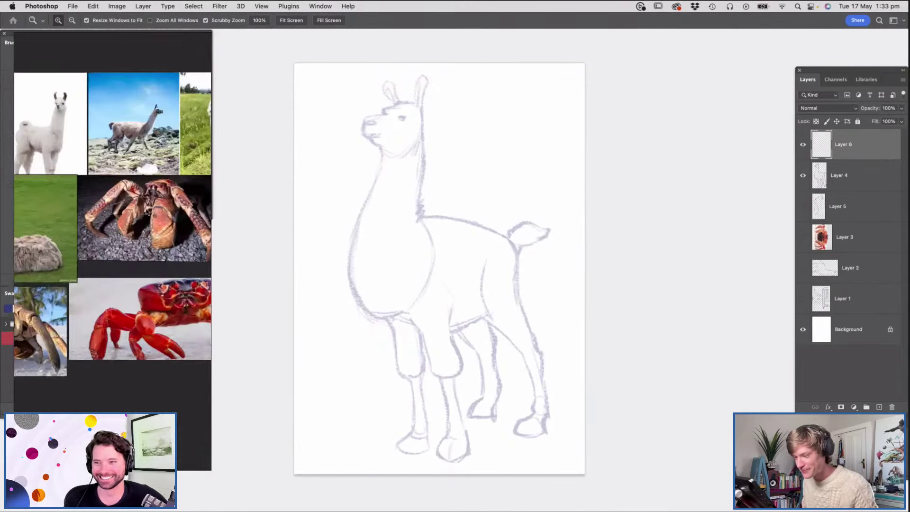
scroll(142, 204, "up", 2)
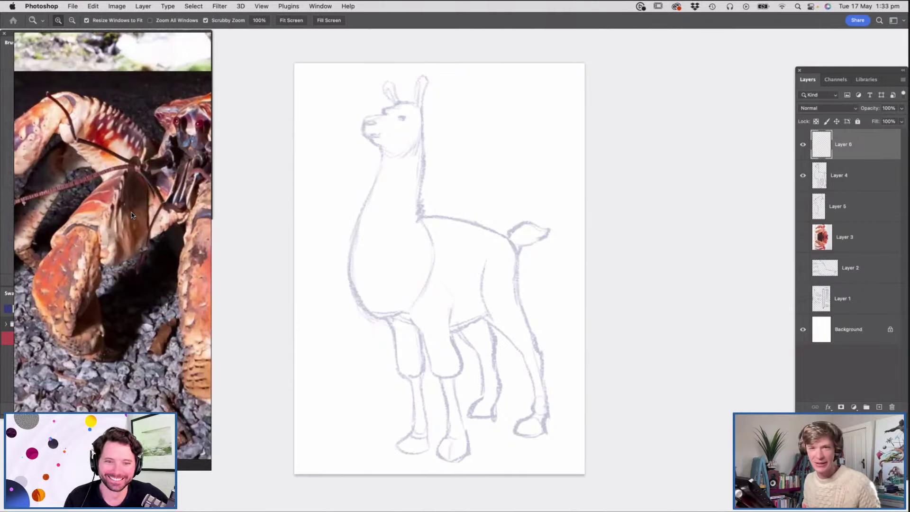
scroll(120, 220, "down", 1)
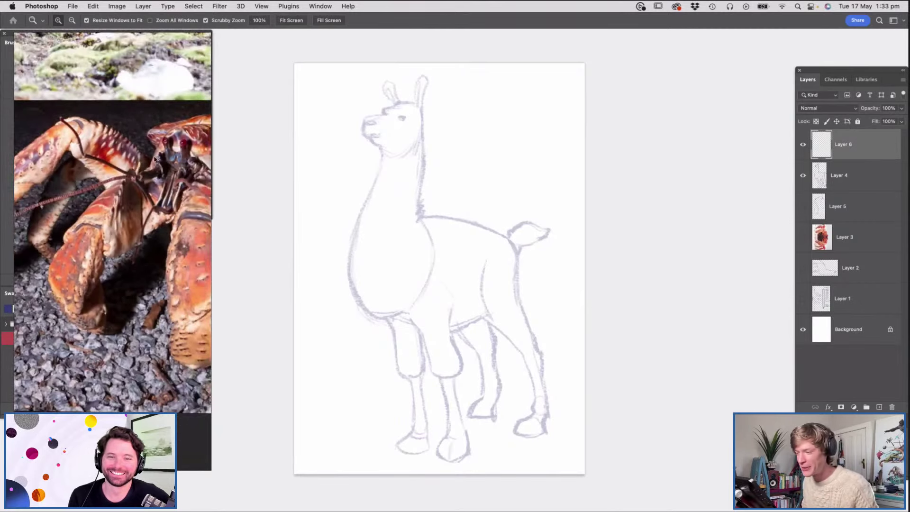
scroll(180, 158, "up", 3)
scroll(101, 190, "down", 3)
scroll(178, 179, "up", 3)
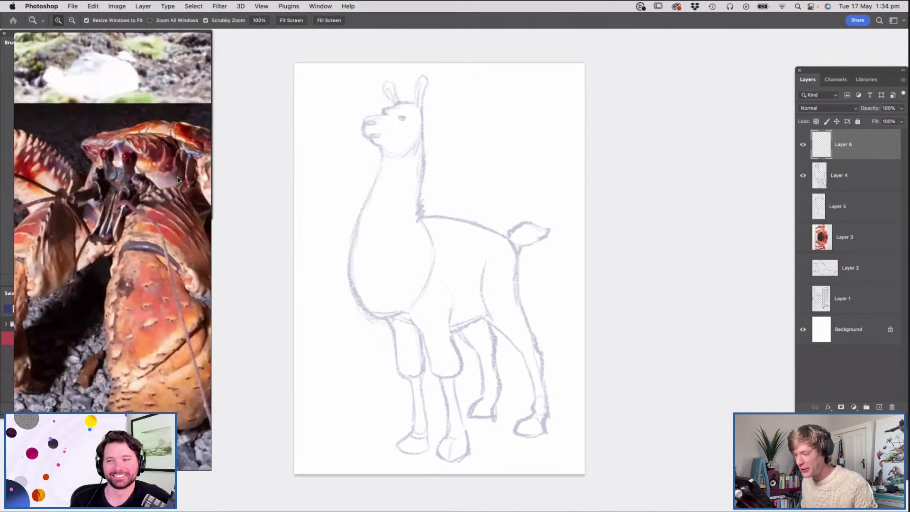
scroll(177, 180, "down", 2)
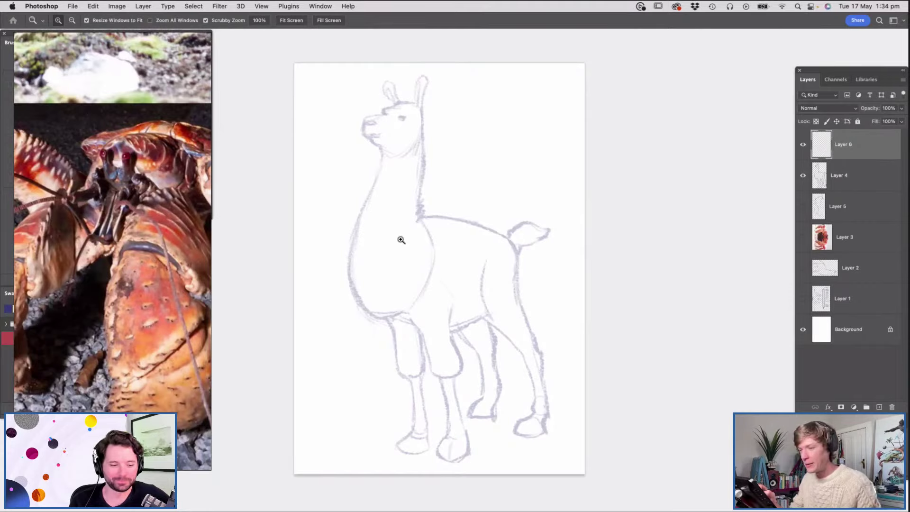
Switch to the Brush tool and choose the 14 px brush preset
right_click(349, 178)
key("Escape")
key("b")
right_click(420, 210)
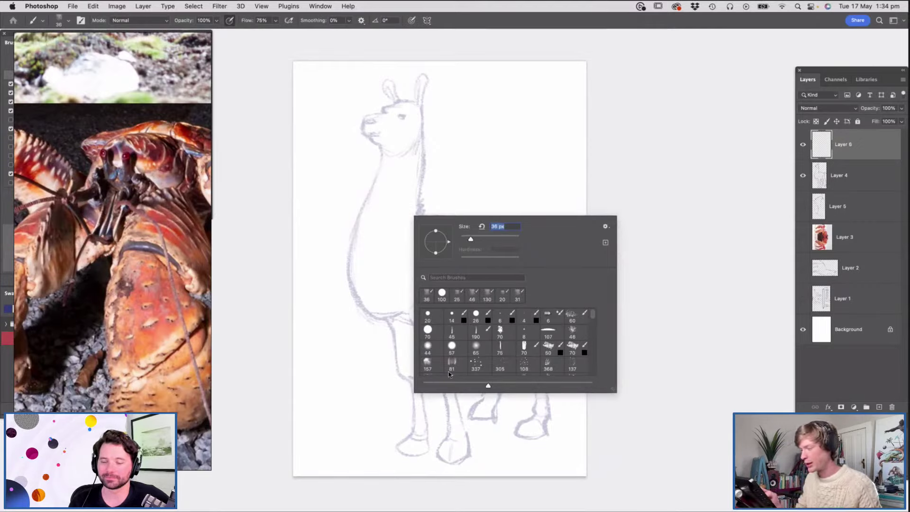
left_click(500, 316)
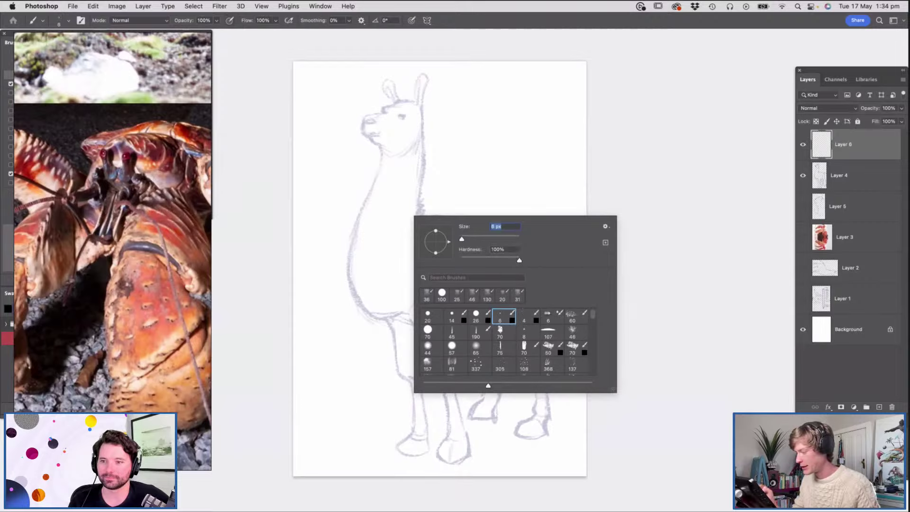
left_click(458, 321)
left_click(411, 101)
Turn on pen pressure for opacity and ink a short curved line from the llama's brow to the front of its eye on Layer 6
key("z")
mouse_move(397, 90)
left_mouse_down()
mouse_move(425, 115)
mouse_move(420, 151)
left_mouse_up()
key("b")
mouse_move(372, 191)
left_mouse_down()
mouse_move(347, 227)
mouse_move(401, 271)
left_mouse_up()
key("ctrl+z")
left_click(230, 21)
mouse_move(368, 163)
left_mouse_down()
mouse_move(386, 165)
mouse_move(403, 185)
left_mouse_up()
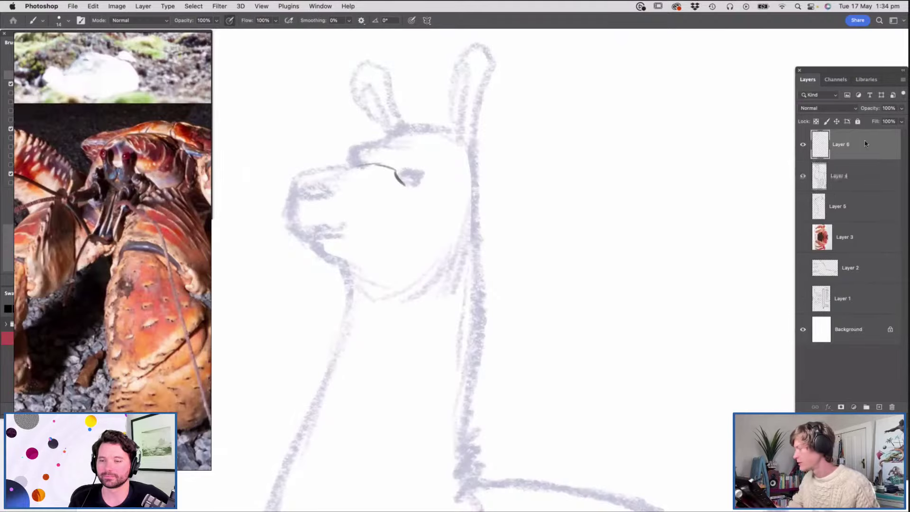
Lower the opacity of Layer 4 with the llama sketch to 17%
left_click(860, 174)
left_click_drag(870, 121, 865, 120)
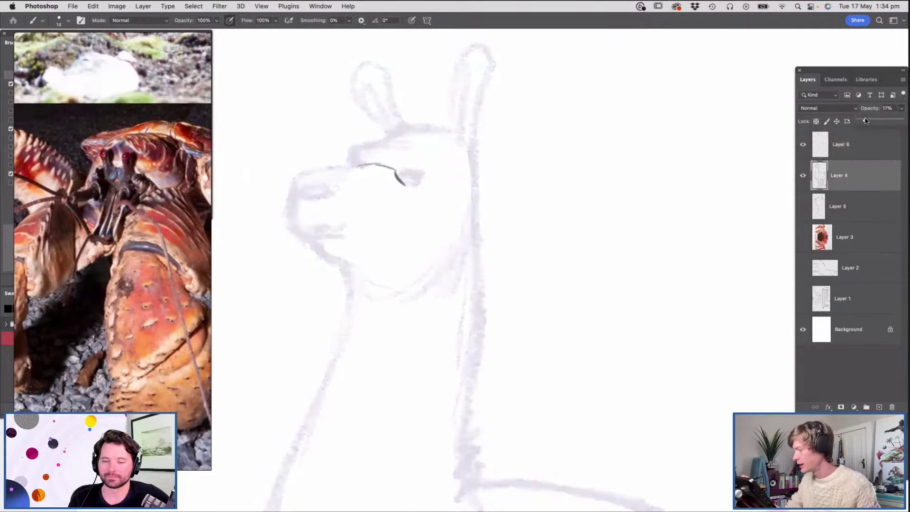
left_click(412, 182)
key("z")
left_click_drag(448, 255, 429, 258)
left_click_drag(436, 178, 464, 198)
left_click_drag(441, 144, 463, 163)
key("b")
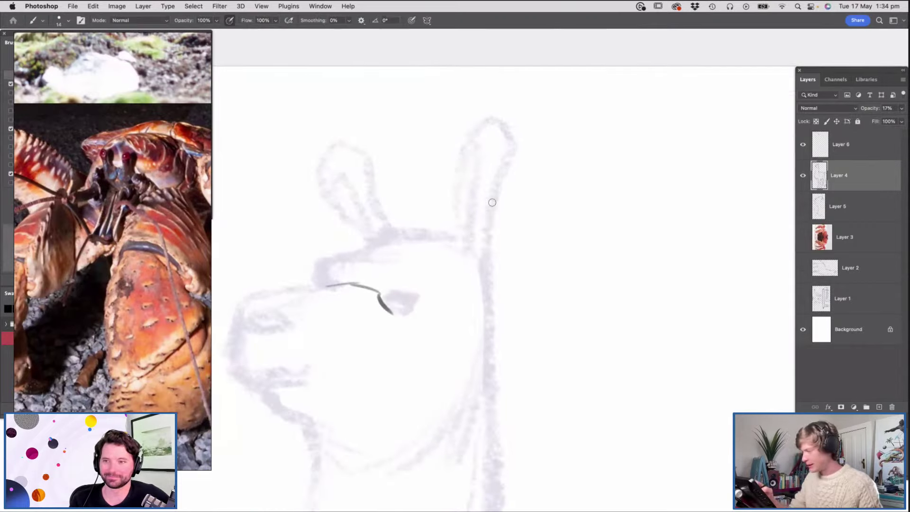
On Layer 6, ink two tubular crab eye stalks with rounded tops in place of the llama's ears
key("z")
left_click_drag(487, 209, 471, 210)
mouse_move(437, 237)
left_mouse_down()
mouse_move(455, 247)
mouse_move(533, 217)
left_mouse_up()
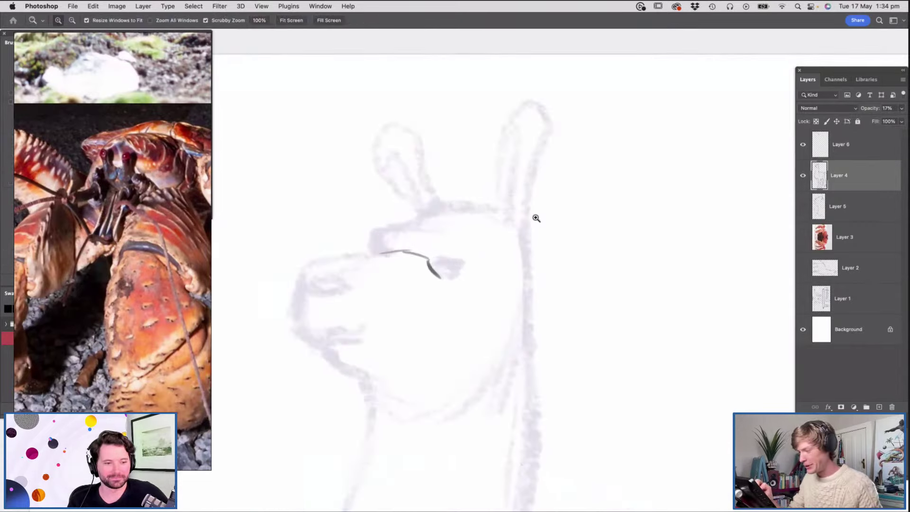
key("b")
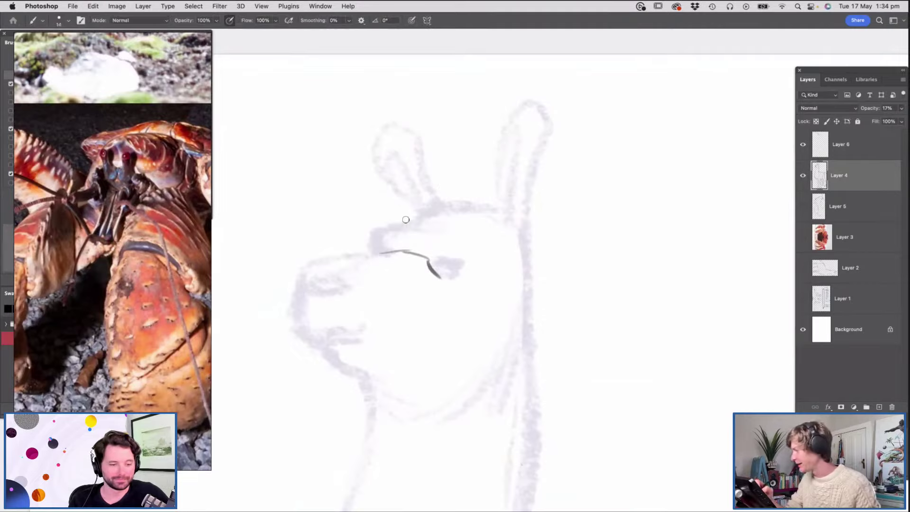
left_click(833, 147)
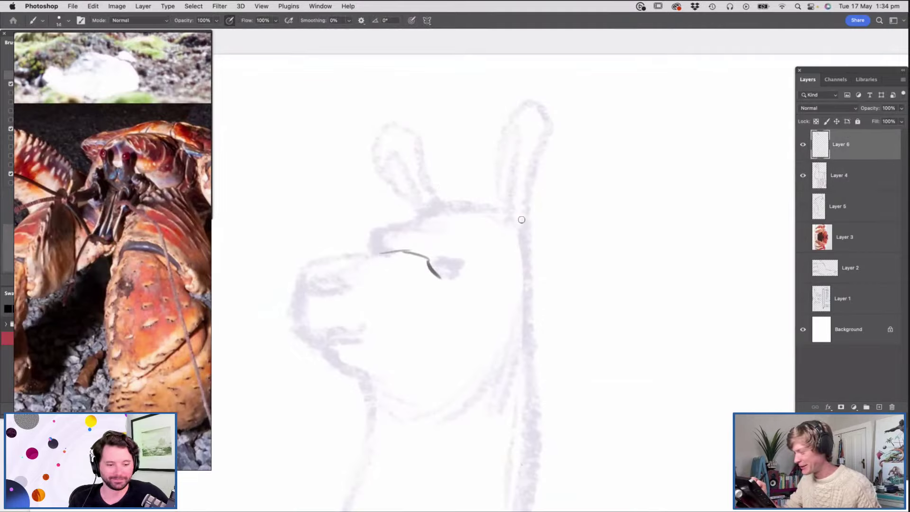
mouse_move(527, 230)
left_mouse_down()
mouse_move(517, 179)
mouse_move(525, 110)
mouse_move(487, 101)
mouse_move(507, 95)
mouse_move(477, 123)
mouse_move(494, 138)
mouse_move(520, 115)
mouse_move(482, 138)
mouse_move(491, 214)
mouse_move(527, 224)
left_mouse_up()
mouse_move(482, 129)
left_mouse_down()
mouse_move(505, 140)
mouse_move(519, 117)
left_mouse_up()
mouse_move(444, 203)
left_mouse_down()
mouse_move(406, 116)
mouse_move(367, 134)
mouse_move(423, 214)
left_mouse_up()
mouse_move(364, 132)
left_mouse_down()
mouse_move(402, 148)
mouse_move(408, 115)
mouse_move(372, 141)
left_mouse_up()
left_click_drag(372, 141, 406, 136)
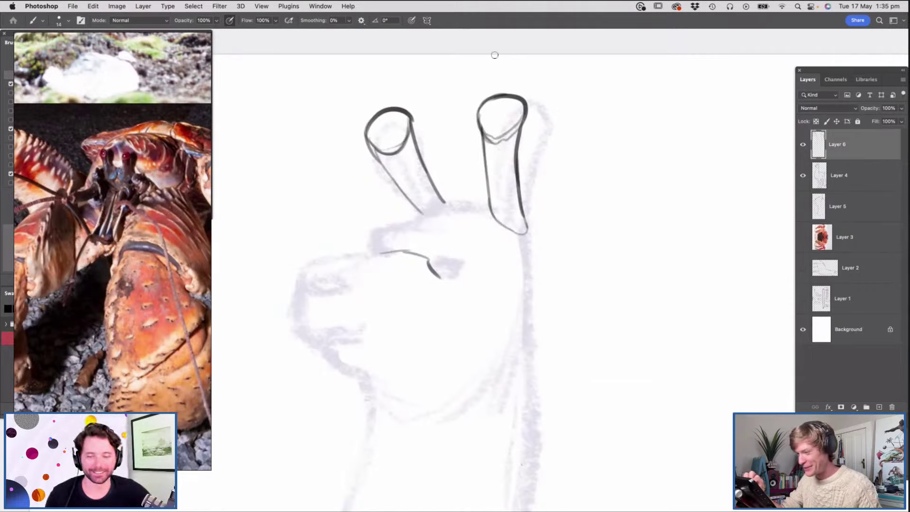
Draw a round eyeball inside the top of each eye stalk
mouse_move(505, 105)
left_mouse_down()
mouse_move(481, 105)
mouse_move(503, 137)
left_mouse_up()
mouse_move(381, 118)
left_mouse_down()
mouse_move(368, 129)
mouse_move(388, 156)
left_mouse_up()
key("z")
mouse_move(494, 136)
left_mouse_down()
mouse_move(482, 164)
mouse_move(505, 173)
left_mouse_up()
key("b")
left_click_drag(404, 126, 436, 114)
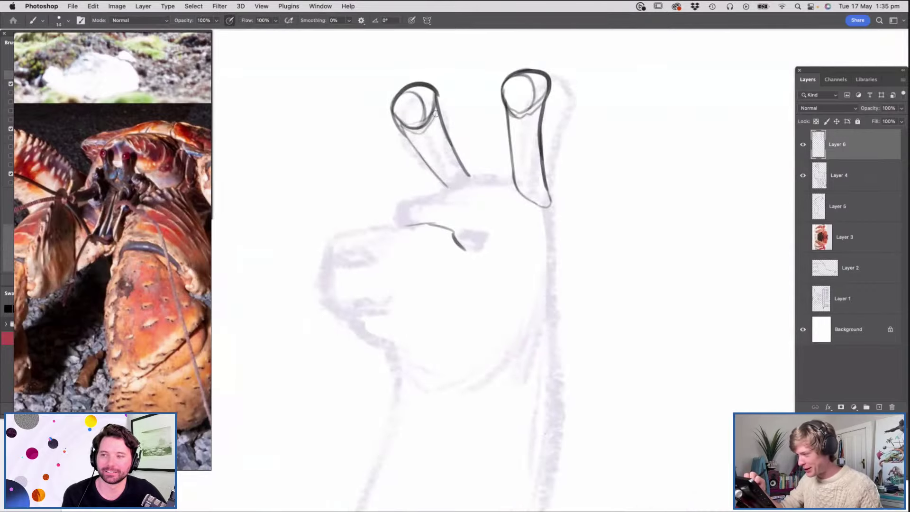
Erase the inked brow and eye line from the llama's face
key("z")
left_click(493, 156, "alt")
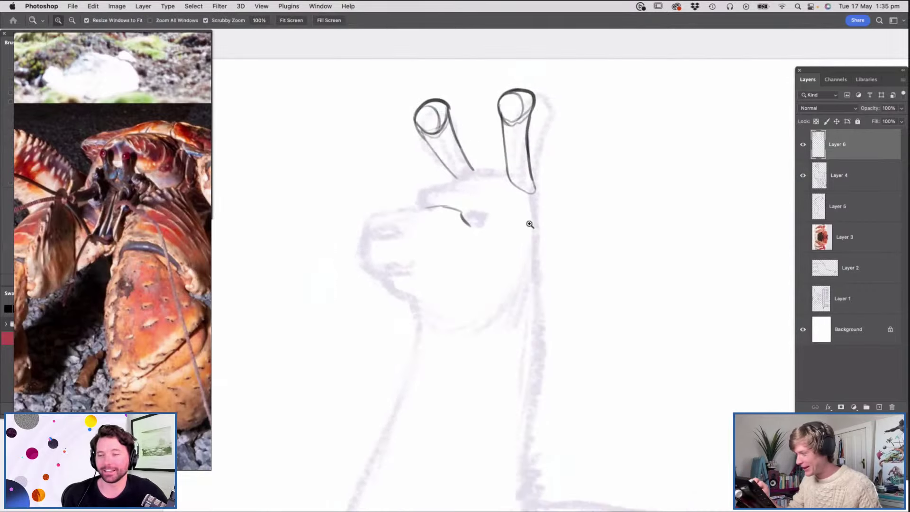
left_click(485, 206, "alt")
left_click(487, 219)
key("e")
left_click_drag(459, 193, 487, 206)
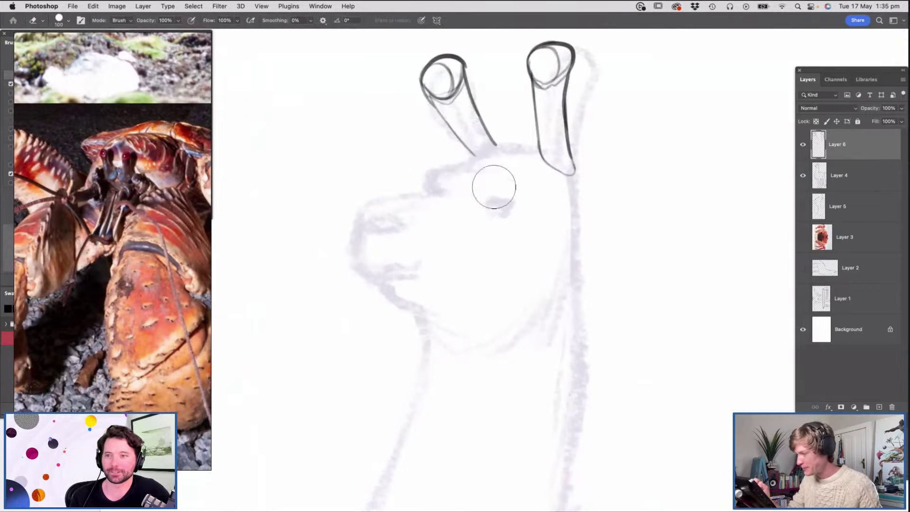
Ink a small curved plate at the snout tip with a long wavy antenna sweeping out from each side, undoing unwanted strokes
key("b")
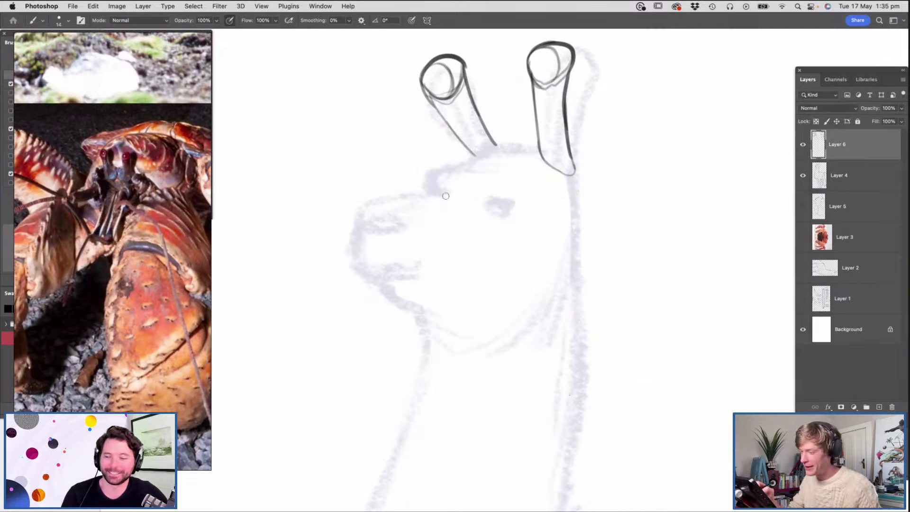
key("z")
left_click_drag(475, 183, 446, 186)
mouse_move(477, 212)
left_mouse_down()
mouse_move(492, 218)
mouse_move(467, 218)
mouse_move(474, 257)
left_mouse_up()
key("b")
mouse_move(454, 225)
left_mouse_down()
mouse_move(454, 270)
mouse_move(465, 274)
left_mouse_up()
mouse_move(473, 242)
left_mouse_down()
mouse_move(475, 276)
mouse_move(446, 272)
left_mouse_up()
key("z")
key("super+z")
key("b")
key("super+z")
key("super+z")
key("super+z")
key("super+z")
mouse_move(428, 197)
left_mouse_down()
mouse_move(497, 272)
mouse_move(473, 238)
mouse_move(542, 297)
mouse_move(523, 299)
mouse_move(594, 292)
mouse_move(636, 205)
mouse_move(645, 206)
mouse_move(596, 294)
mouse_move(567, 311)
mouse_move(536, 309)
mouse_move(499, 285)
mouse_move(456, 220)
mouse_move(425, 205)
mouse_move(433, 199)
mouse_move(337, 263)
mouse_move(280, 326)
mouse_move(246, 229)
mouse_move(271, 324)
mouse_move(313, 323)
mouse_move(288, 329)
mouse_move(365, 218)
mouse_move(426, 190)
mouse_move(393, 187)
mouse_move(404, 208)
mouse_move(429, 195)
left_mouse_up()
Ink an angular shell over the llama's head beneath the eye stalks, with a double-lined lower rim
key("z")
mouse_move(537, 160)
left_mouse_down()
mouse_move(513, 179)
mouse_move(535, 195)
left_mouse_up()
key("b")
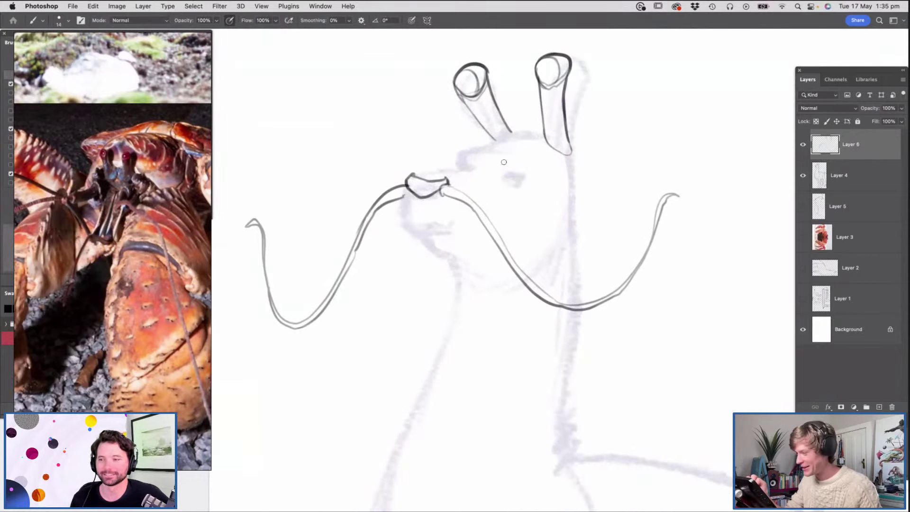
mouse_move(453, 165)
left_mouse_down()
mouse_move(498, 171)
mouse_move(452, 165)
mouse_move(457, 153)
mouse_move(545, 133)
left_mouse_up()
mouse_move(499, 168)
left_mouse_down()
mouse_move(528, 202)
mouse_move(575, 213)
left_mouse_up()
left_click_drag(570, 150, 576, 211)
left_click_drag(541, 135, 572, 154)
mouse_move(457, 158)
left_mouse_down()
mouse_move(511, 161)
mouse_move(538, 206)
mouse_move(568, 207)
left_mouse_up()
Ink the snout bridge, a cheek line below the head shell and two rounded mouth plates under the nose plate
key("z")
mouse_move(526, 134)
left_mouse_down()
mouse_move(515, 147)
mouse_move(530, 161)
left_mouse_up()
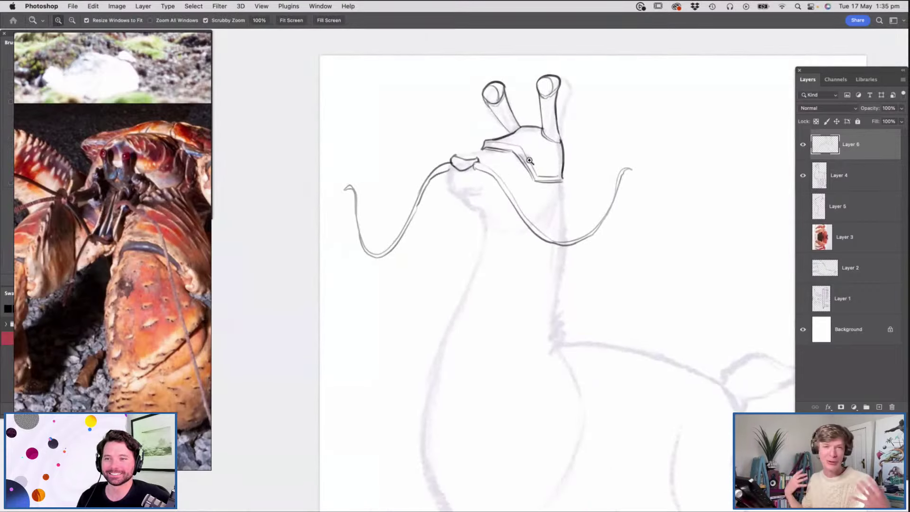
left_click(496, 163)
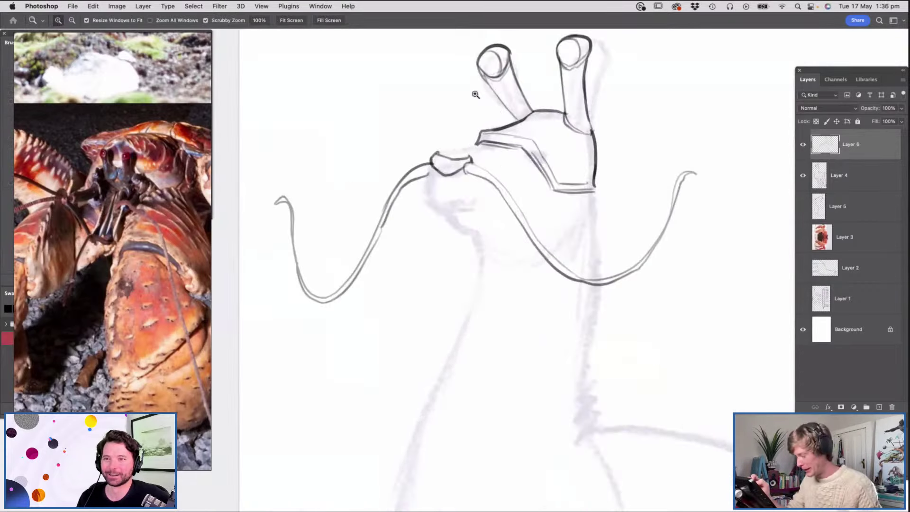
key("b")
mouse_move(476, 145)
left_mouse_down()
mouse_move(435, 149)
mouse_move(471, 154)
mouse_move(539, 222)
left_mouse_up()
mouse_move(475, 175)
left_mouse_down()
mouse_move(451, 179)
mouse_move(447, 203)
mouse_move(469, 195)
mouse_move(476, 173)
mouse_move(424, 184)
mouse_move(440, 202)
mouse_move(431, 168)
left_mouse_up()
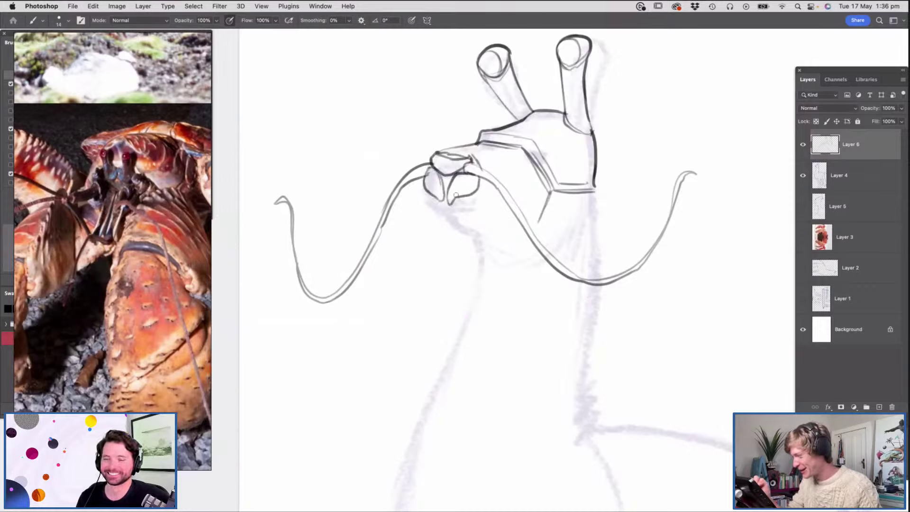
Add small pointed mandibles, a dark central gap and outer edge lines to the crab mouth
scroll(457, 192, "up", 2)
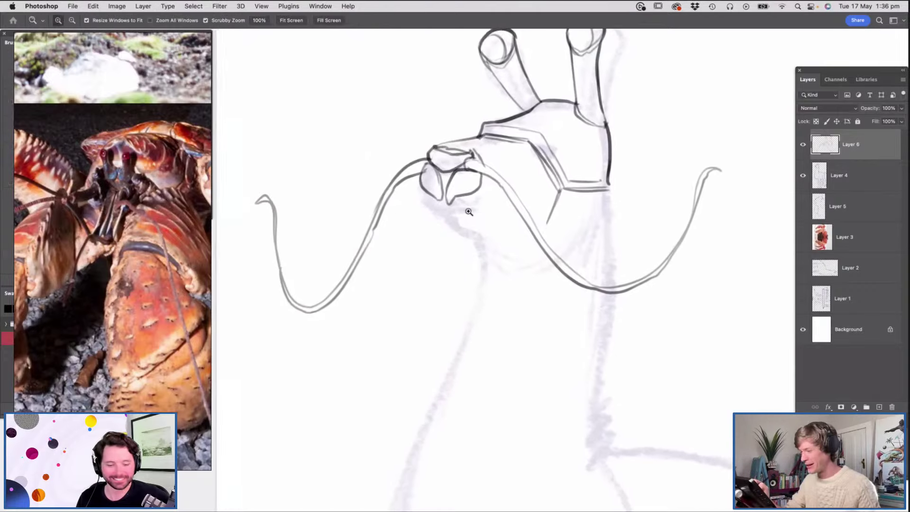
mouse_move(457, 198)
left_mouse_down()
mouse_move(453, 212)
mouse_move(435, 198)
left_mouse_up()
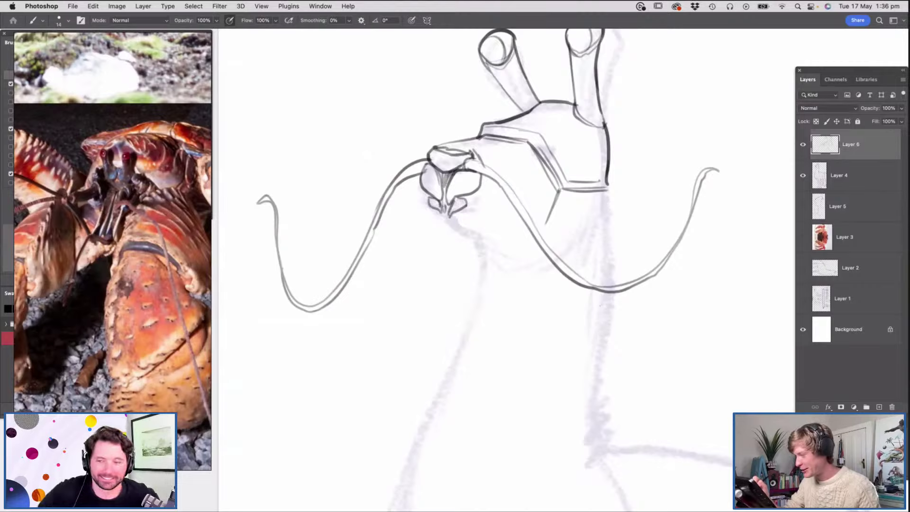
left_click_drag(445, 176, 445, 207)
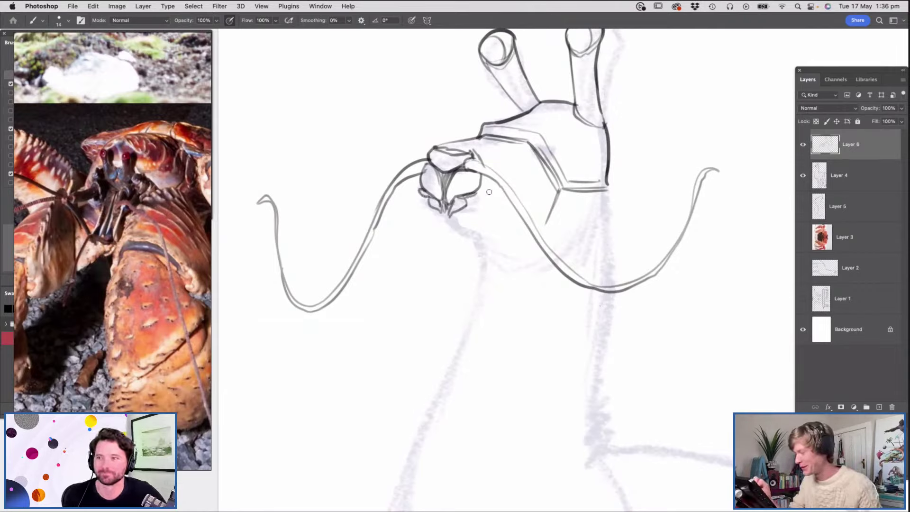
mouse_move(457, 215)
left_mouse_down()
mouse_move(488, 172)
mouse_move(475, 208)
left_mouse_up()
left_click_drag(443, 145, 471, 150)
key("z")
left_click_drag(507, 178, 462, 181)
left_click_drag(516, 179, 539, 193)
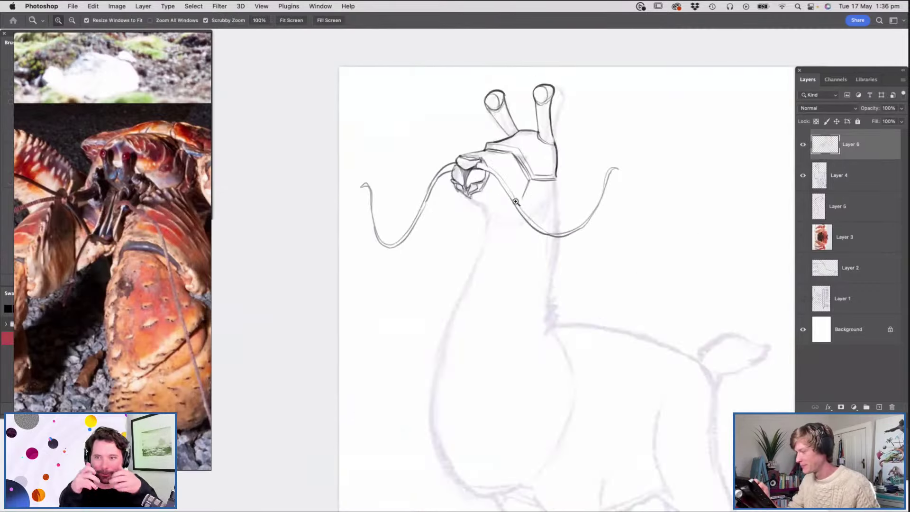
left_click(515, 202)
key("b")
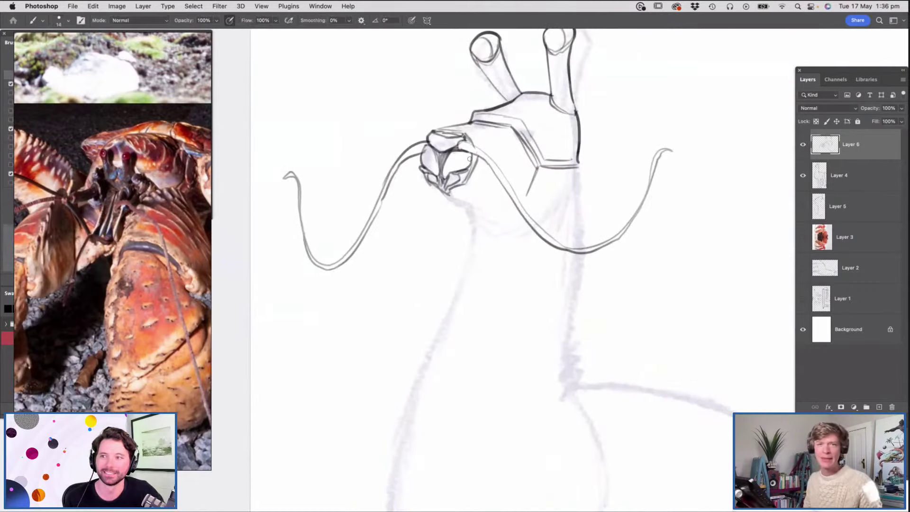
key("z")
mouse_move(460, 251)
left_mouse_down()
mouse_move(413, 253)
mouse_move(359, 276)
mouse_move(371, 262)
mouse_move(362, 273)
mouse_move(392, 311)
mouse_move(433, 268)
mouse_move(416, 280)
mouse_move(430, 254)
mouse_move(433, 274)
left_mouse_up()
key("b")
key("z")
mouse_move(384, 293)
left_mouse_down()
mouse_move(406, 268)
mouse_move(391, 307)
mouse_move(401, 301)
left_mouse_up()
key("b")
mouse_move(353, 265)
left_mouse_down()
mouse_move(360, 306)
mouse_move(373, 306)
mouse_move(397, 320)
left_mouse_up()
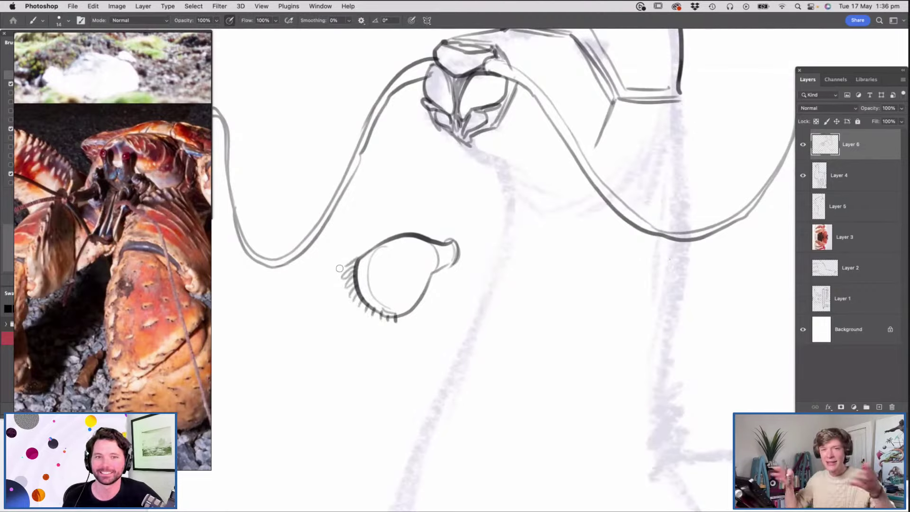
key("e")
mouse_move(396, 232)
left_mouse_down()
mouse_move(363, 297)
mouse_move(468, 230)
mouse_move(426, 286)
mouse_move(449, 256)
left_mouse_up()
Ink the jaw line beneath the mouthparts and a curved line rising behind them toward the antenna
key("z")
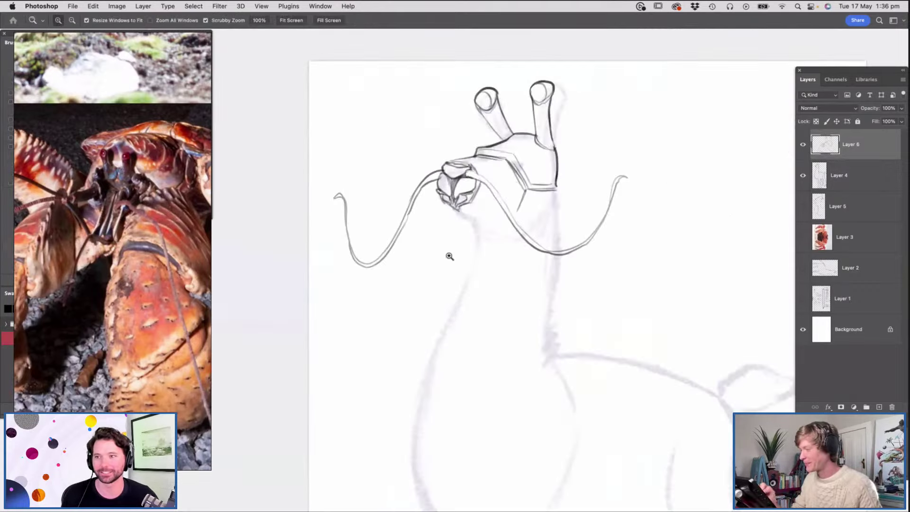
left_click(504, 191)
key("b")
left_click_drag(385, 216, 441, 253)
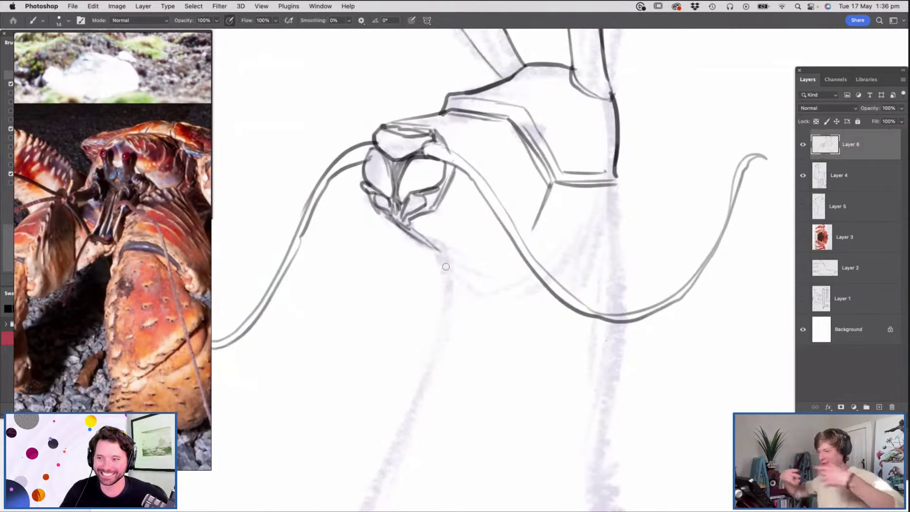
mouse_move(481, 194)
left_mouse_down()
mouse_move(467, 234)
mouse_move(431, 241)
left_mouse_up()
Ink a short curved line at the throat as the upper front edge of a neck shell segment
key("z")
left_click_drag(477, 199, 448, 245)
left_click(523, 218)
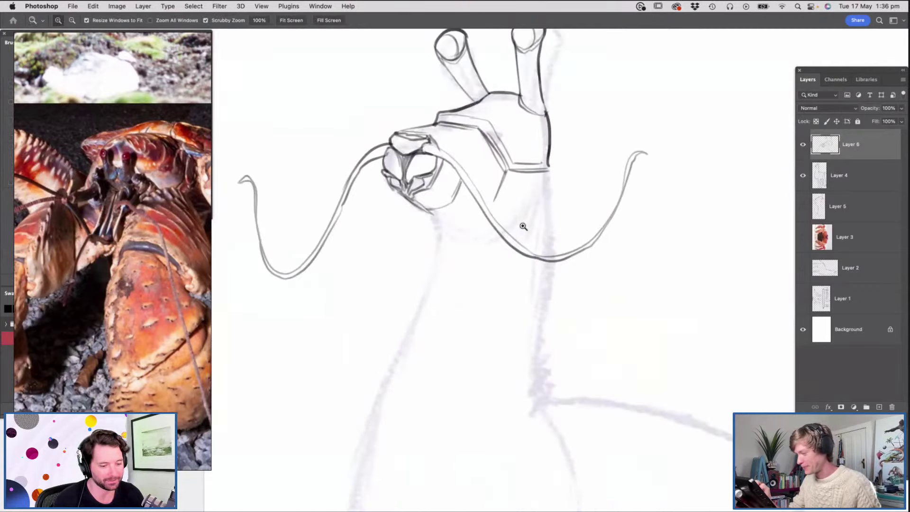
key("b")
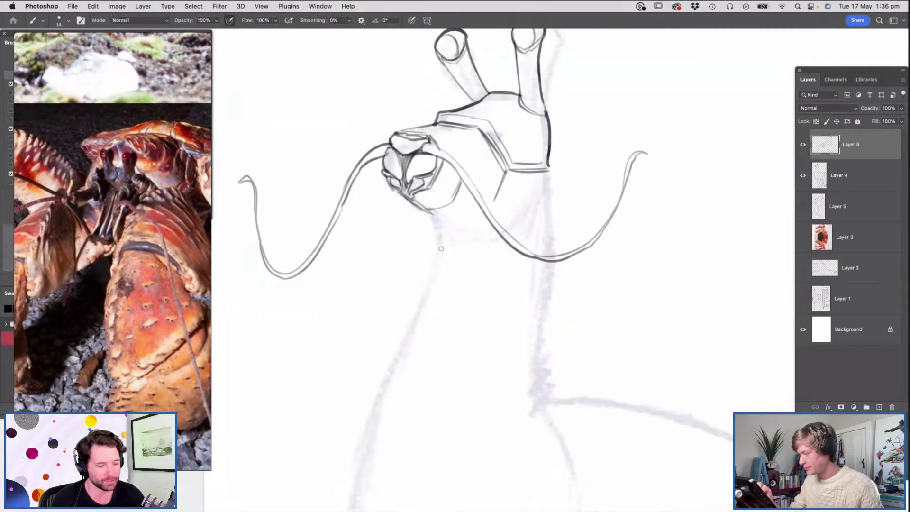
mouse_move(446, 245)
left_mouse_down()
mouse_move(505, 288)
mouse_move(448, 304)
left_mouse_up()
Complete the neck segment's top edge and ink its angled back edge and V-shaped lower edge
key("z")
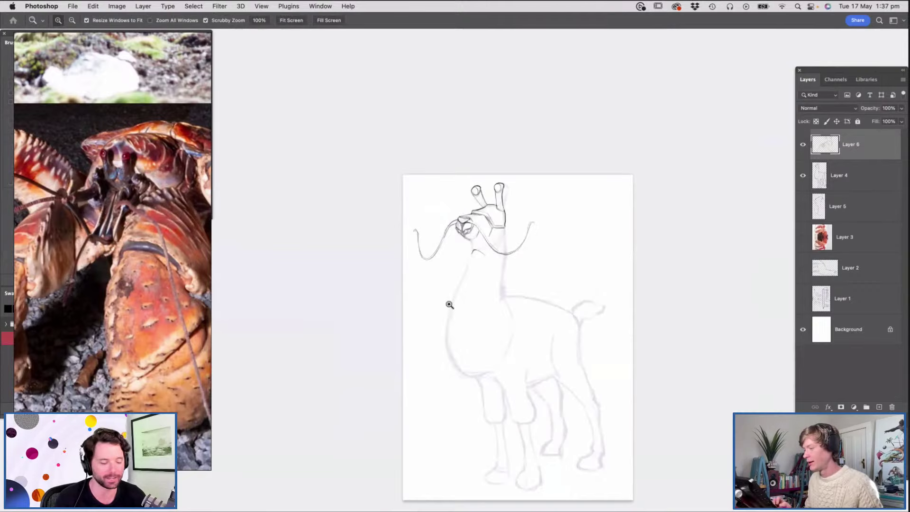
left_click(499, 254, "alt")
left_click(542, 370)
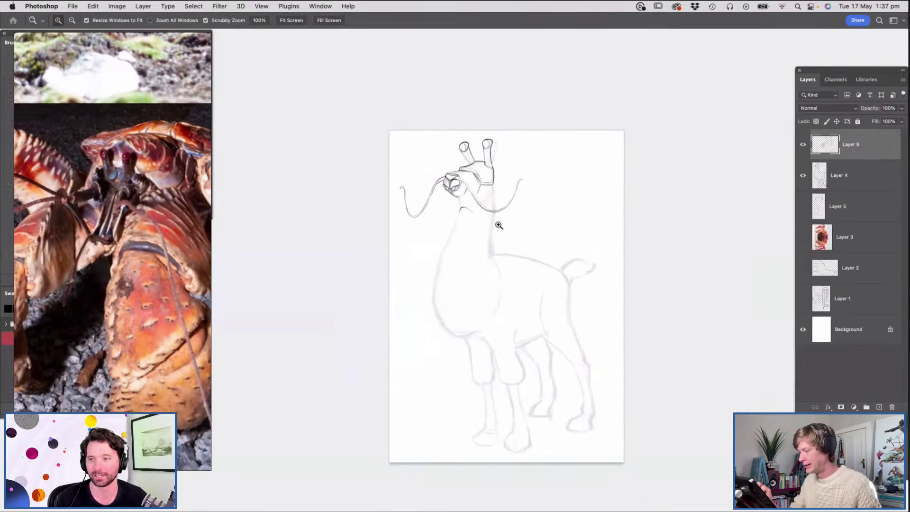
left_click(524, 264)
left_click(495, 234)
key("b")
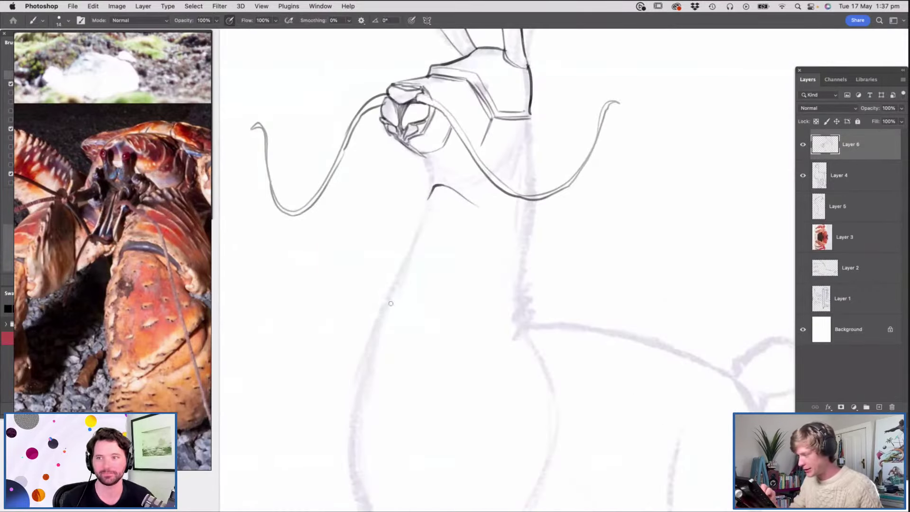
mouse_move(409, 302)
left_mouse_down()
mouse_move(464, 320)
mouse_move(455, 319)
mouse_move(516, 292)
left_mouse_up()
mouse_move(474, 205)
left_mouse_down()
mouse_move(528, 200)
mouse_move(516, 291)
left_mouse_up()
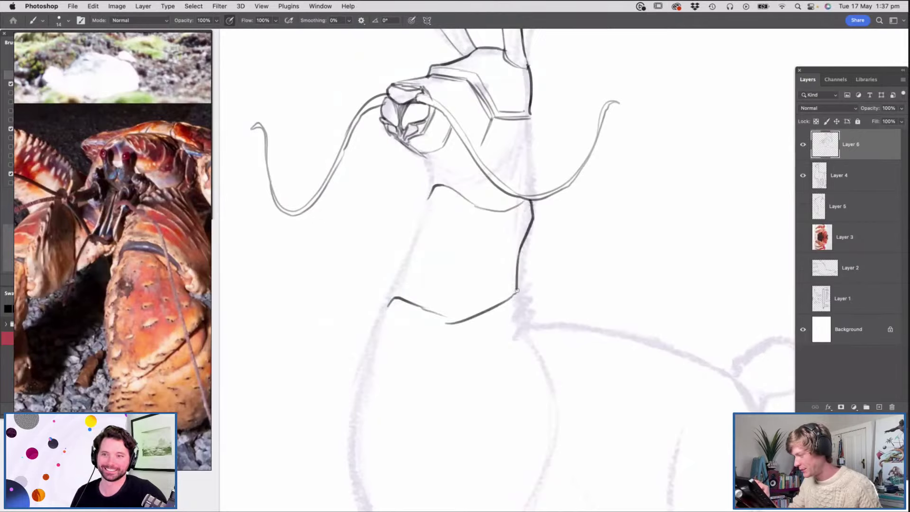
Draw a slanted column of five small ovals on the neck segment and enclose its back side with a curved ridge line
scroll(447, 242, "up", 2)
left_click_drag(447, 211, 430, 260)
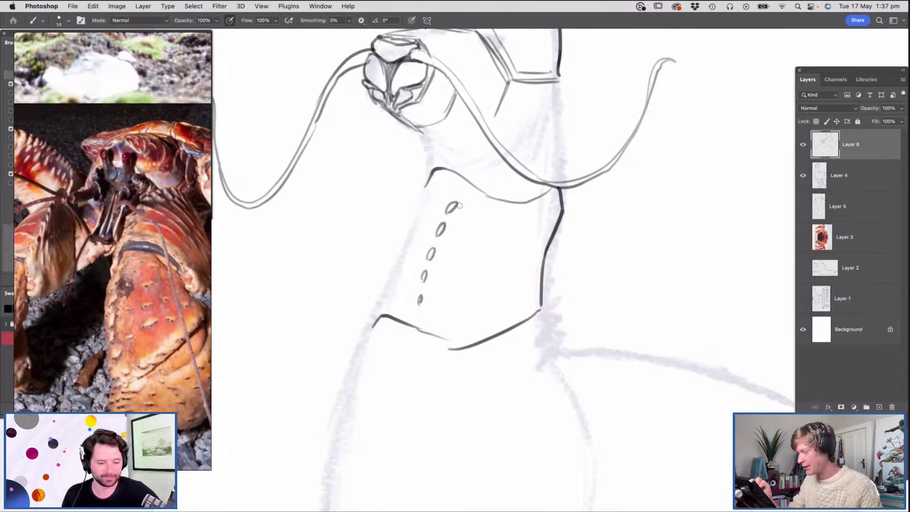
left_click_drag(466, 200, 424, 311)
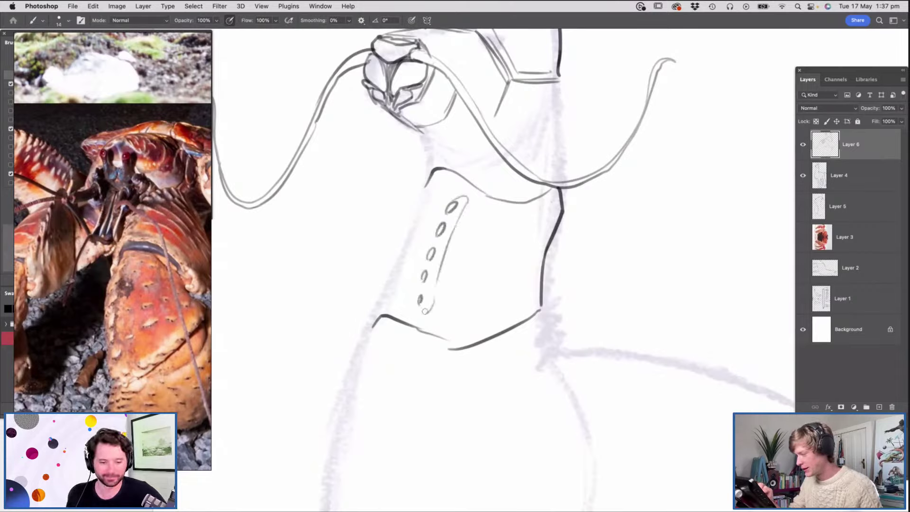
Lasso the column of ovals and place a transformed copy of it along the front edge of the neck
key("l")
mouse_move(473, 196)
left_mouse_down()
mouse_move(446, 293)
mouse_move(457, 188)
mouse_move(473, 197)
left_mouse_up()
key("v")
left_click_drag(453, 242, 415, 241)
mouse_move(438, 188)
left_mouse_down()
mouse_move(448, 182)
mouse_move(443, 193)
left_mouse_up()
key("Return")
key("m")
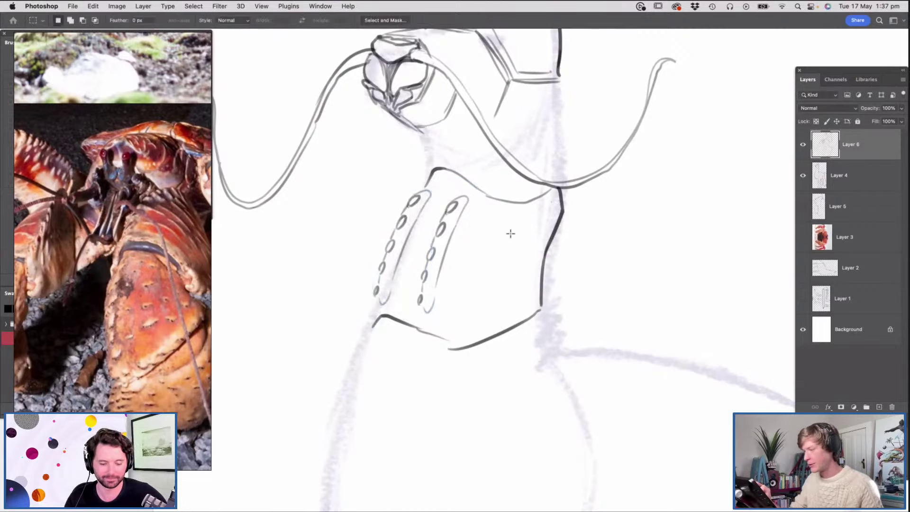
key("z")
left_click(490, 242)
key("l")
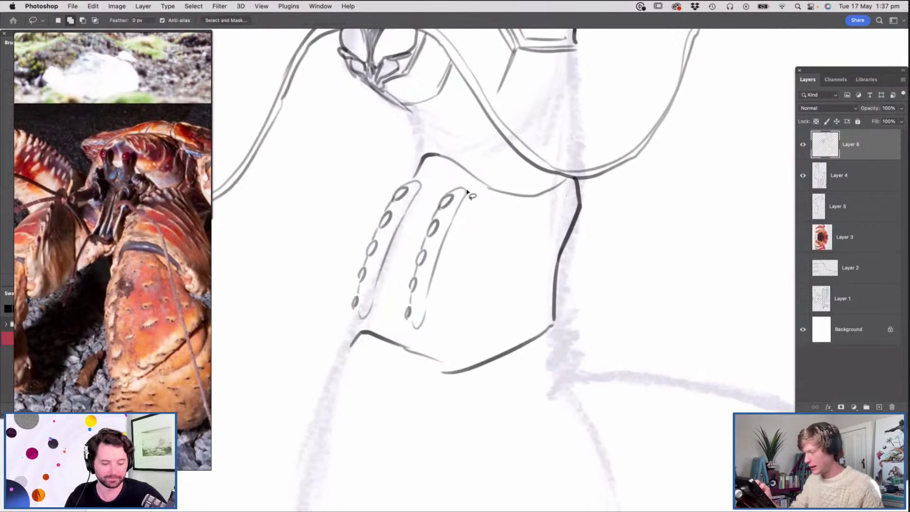
mouse_move(473, 240)
left_mouse_down()
mouse_move(412, 212)
mouse_move(458, 180)
left_mouse_up()
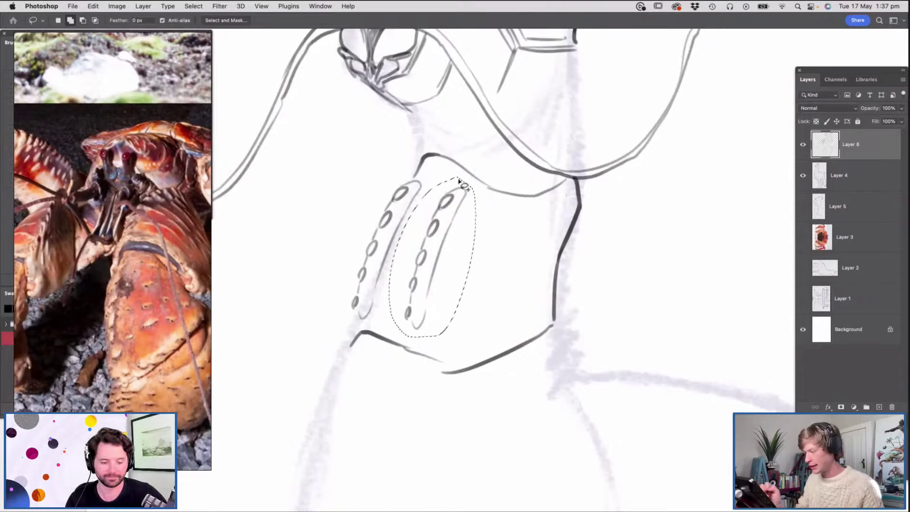
key("v")
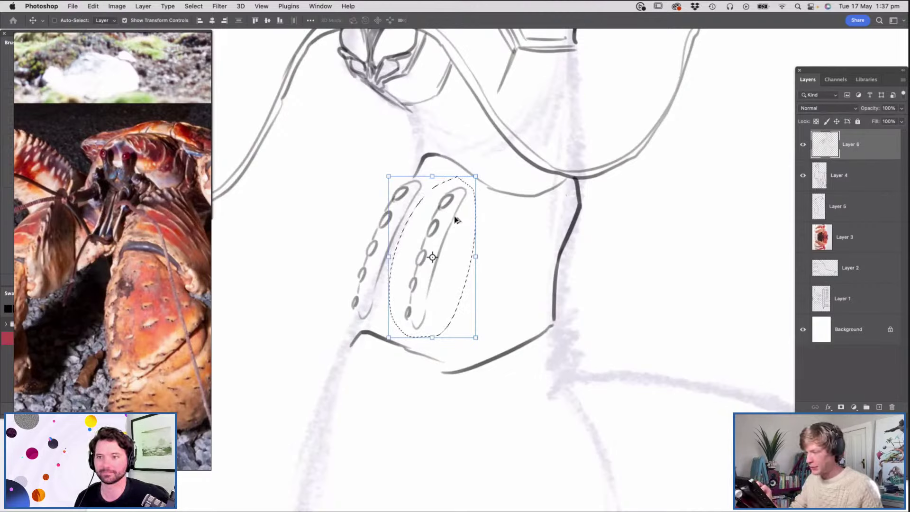
left_click_drag(449, 224, 628, 228)
key("super+z")
key("super+z")
key("super+z")
key("super+d")
Add a few narrow ovals toward the back of the neck segment and reinforce its top edge
key("b")
left_click_drag(519, 205, 517, 206)
mouse_move(509, 249)
left_mouse_down()
mouse_move(502, 265)
mouse_move(507, 250)
left_mouse_up()
left_click_drag(566, 192, 552, 270)
mouse_move(415, 174)
left_mouse_down()
mouse_move(456, 158)
mouse_move(545, 189)
mouse_move(505, 192)
left_mouse_up()
Ink two overlapping shell bands across the upper chest below the neck segment, with doubled lines along their top edges
key("alt+space")
left_click_drag(547, 291, 551, 308)
left_click(551, 307)
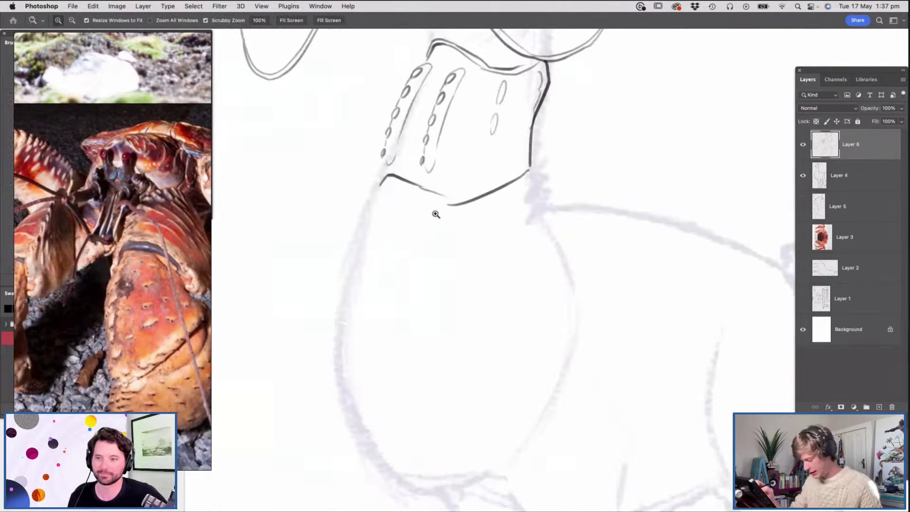
key("b")
mouse_move(370, 192)
left_mouse_down()
mouse_move(438, 206)
mouse_move(481, 205)
mouse_move(520, 180)
mouse_move(532, 194)
mouse_move(516, 223)
mouse_move(411, 290)
mouse_move(343, 277)
mouse_move(379, 184)
left_mouse_up()
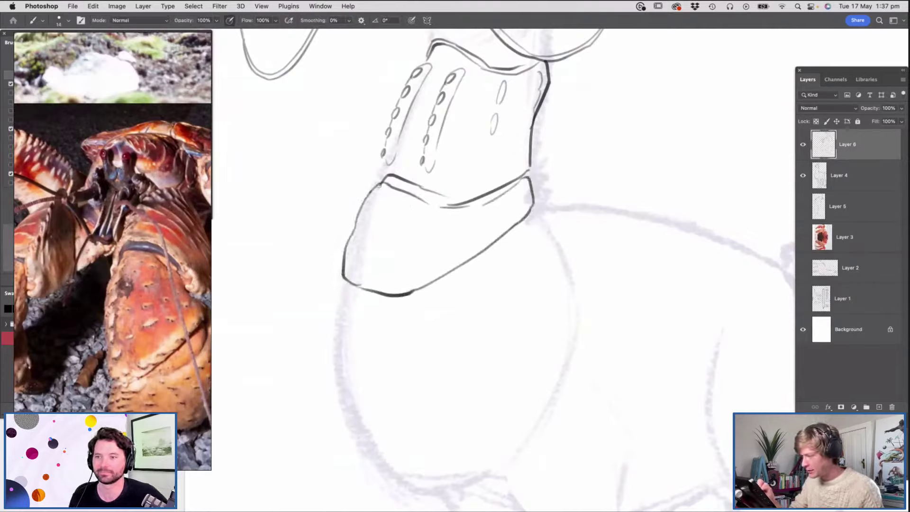
mouse_move(344, 279)
left_mouse_down()
mouse_move(389, 302)
mouse_move(537, 226)
mouse_move(505, 275)
mouse_move(387, 349)
mouse_move(340, 333)
mouse_move(342, 285)
mouse_move(377, 286)
mouse_move(382, 299)
mouse_move(428, 294)
mouse_move(414, 296)
mouse_move(499, 244)
left_mouse_up()
left_click_drag(429, 291, 499, 236)
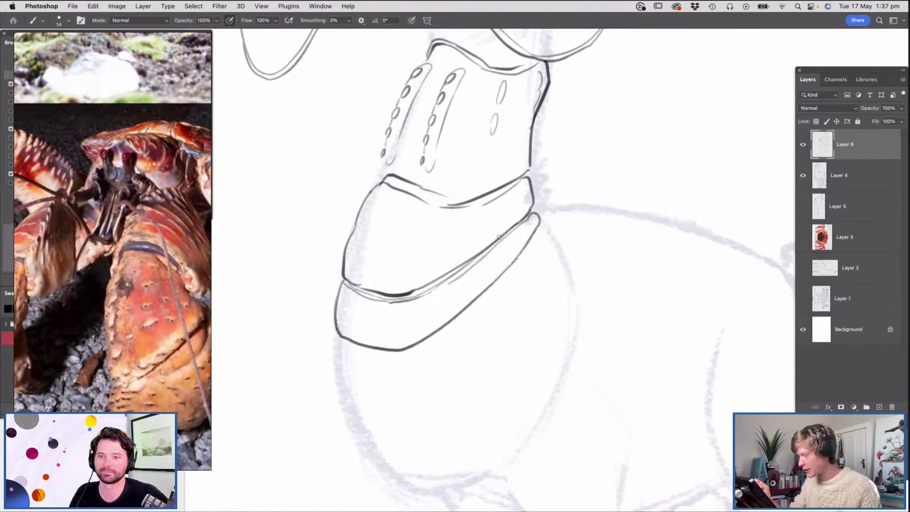
Retouch the upper chest shell's contours and ink a line along the neck segment's lower edge
left_click_drag(376, 188, 348, 241)
left_click_drag(423, 273, 402, 256)
mouse_move(418, 144)
left_mouse_down()
mouse_move(436, 112)
mouse_move(402, 168)
left_mouse_up()
left_click_drag(372, 262, 369, 296)
key("z")
left_click_drag(443, 278, 414, 284)
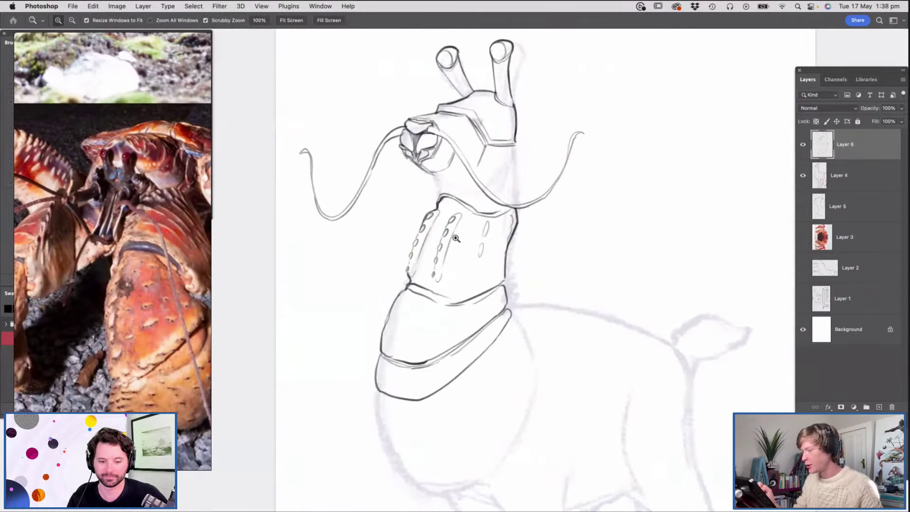
left_click_drag(455, 238, 487, 288)
key("b")
mouse_move(354, 294)
left_mouse_down()
mouse_move(476, 340)
mouse_move(586, 294)
mouse_move(513, 341)
left_mouse_up()
left_click_drag(445, 341, 514, 338)
mouse_move(580, 292)
left_mouse_down()
mouse_move(573, 303)
mouse_move(518, 300)
left_mouse_up()
Ink the underside of the jaw and a back plate edge below the head with closely spaced slanted lines
key("z")
left_click_drag(502, 188, 548, 201)
key("b")
mouse_move(447, 173)
left_mouse_down()
mouse_move(495, 216)
mouse_move(487, 222)
mouse_move(534, 220)
mouse_move(588, 193)
mouse_move(617, 136)
mouse_move(578, 207)
left_mouse_up()
mouse_move(641, 133)
left_mouse_down()
mouse_move(642, 247)
mouse_move(650, 254)
mouse_move(616, 259)
left_mouse_up()
left_click_drag(636, 151, 588, 211)
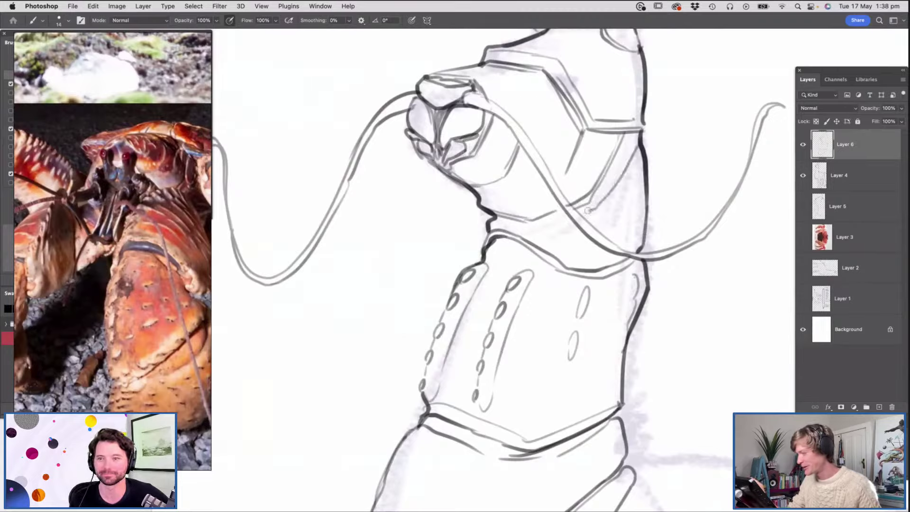
left_click_drag(532, 225, 611, 183)
left_click_drag(635, 133, 611, 187)
left_click_drag(620, 144, 598, 205)
Add a row of small pointed spikes down the back of the head
key("super+space")
mouse_move(659, 164)
left_mouse_down()
mouse_move(671, 189)
mouse_move(681, 187)
left_mouse_up()
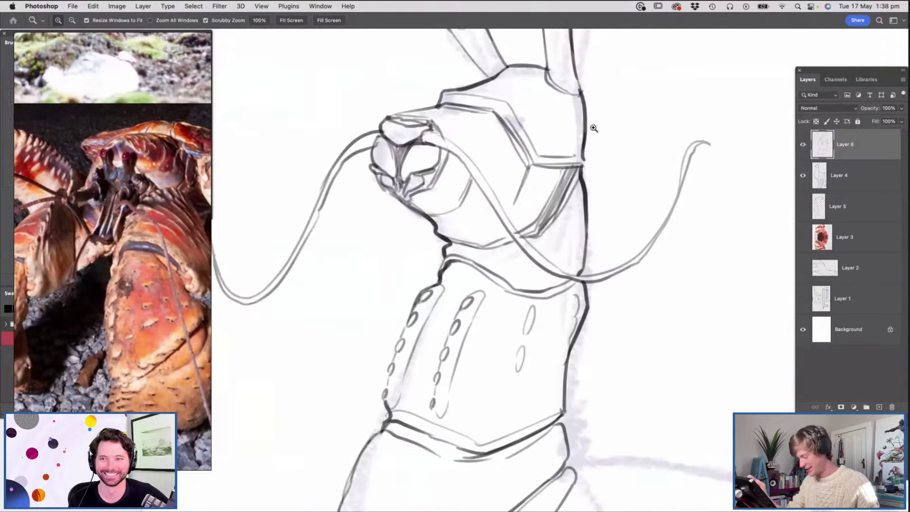
mouse_move(586, 183)
left_mouse_down()
mouse_move(593, 211)
mouse_move(582, 261)
left_mouse_up()
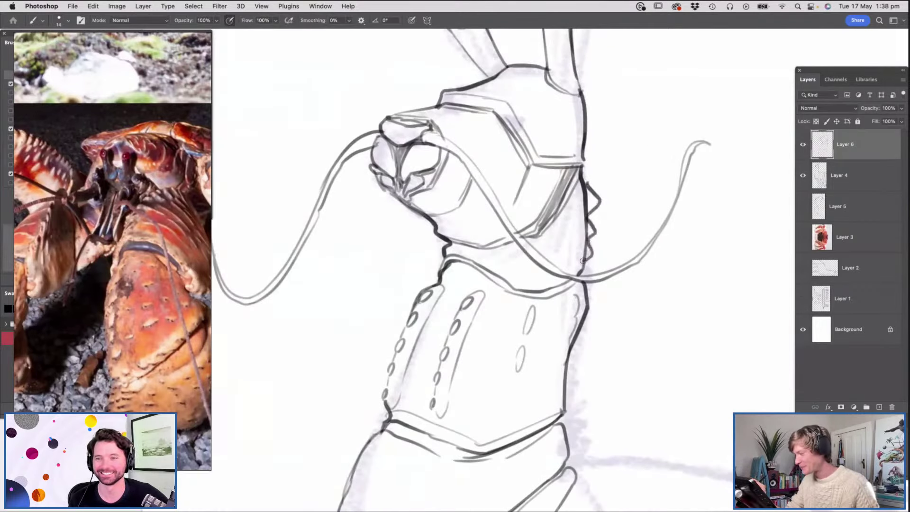
left_click_drag(582, 168, 586, 136)
left_click_drag(593, 104, 559, 153)
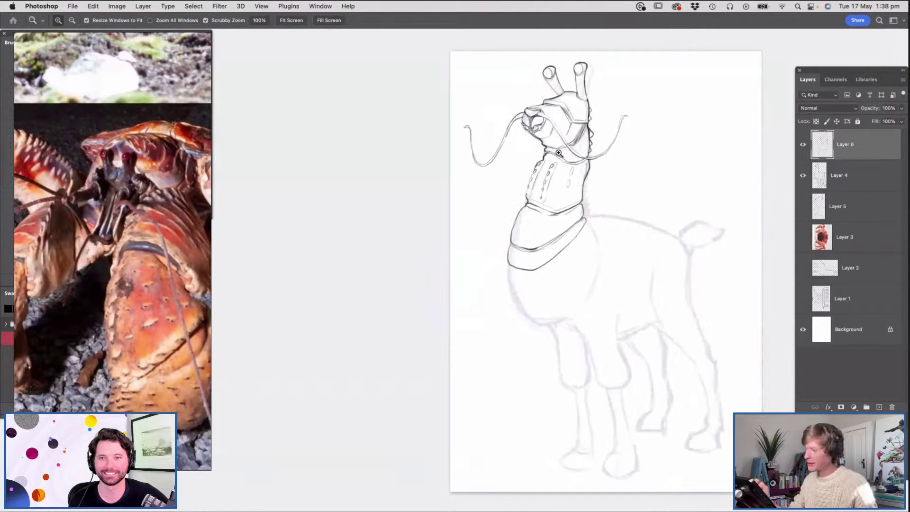
Outline a large rounded shell plate on the side of the chest beneath the lower shell band
left_click_drag(589, 277, 619, 297)
key("b")
mouse_move(491, 217)
left_mouse_down()
mouse_move(436, 259)
mouse_move(450, 359)
mouse_move(524, 365)
mouse_move(569, 311)
mouse_move(590, 142)
mouse_move(470, 236)
left_mouse_up()
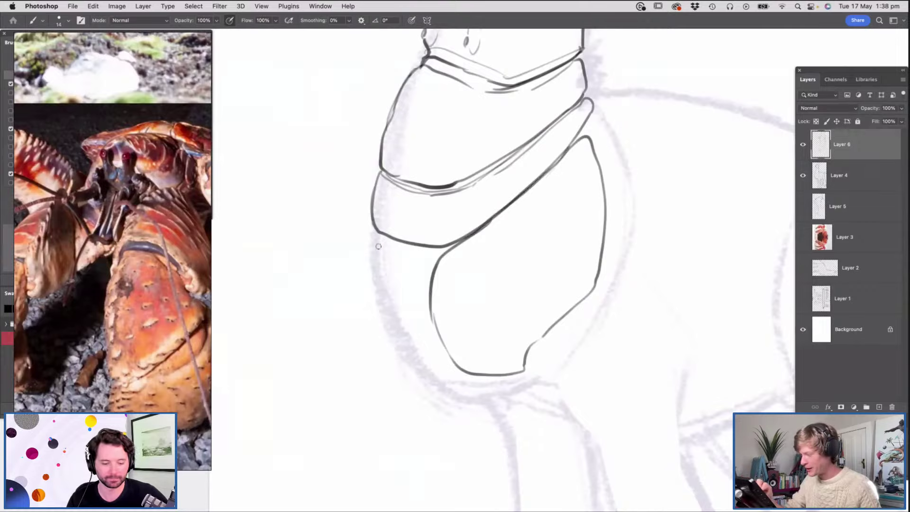
Ink a narrow pointed plate along the front edge of the chest and double its inner line
mouse_move(374, 227)
left_mouse_down()
mouse_move(432, 376)
mouse_move(368, 251)
mouse_move(373, 227)
left_mouse_up()
left_click_drag(370, 231, 379, 320)
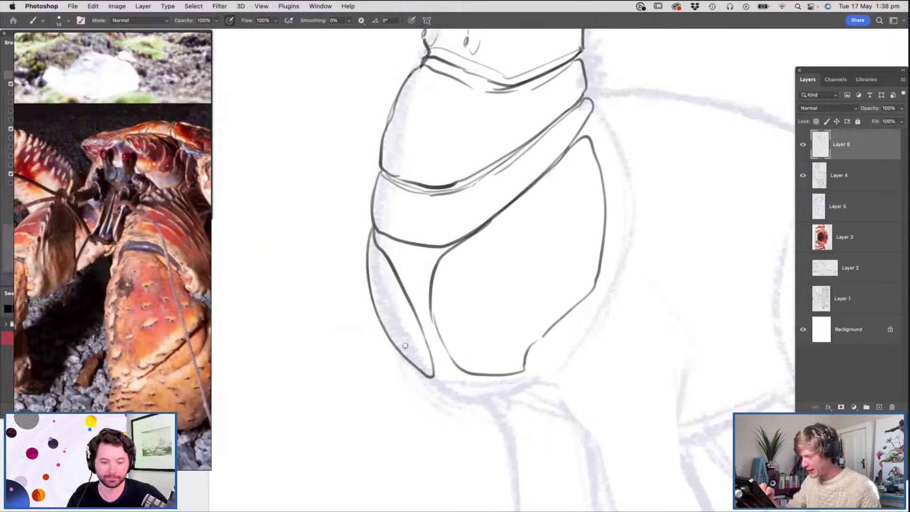
left_click_drag(374, 229, 431, 341)
left_click_drag(372, 241, 429, 362)
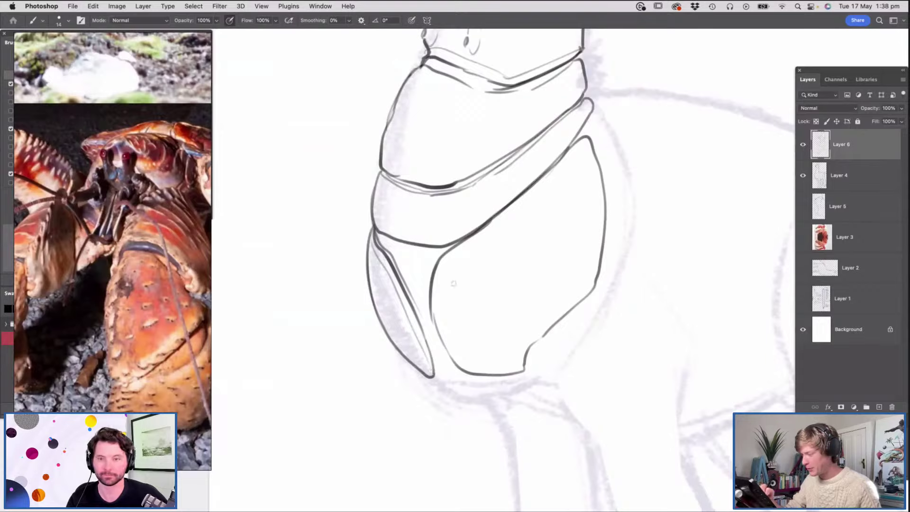
Add an inner contour to the large chest plate and define the small triangular plate in front of it
left_click_drag(449, 261, 454, 367)
mouse_move(389, 240)
left_mouse_down()
mouse_move(398, 265)
mouse_move(441, 245)
left_mouse_up()
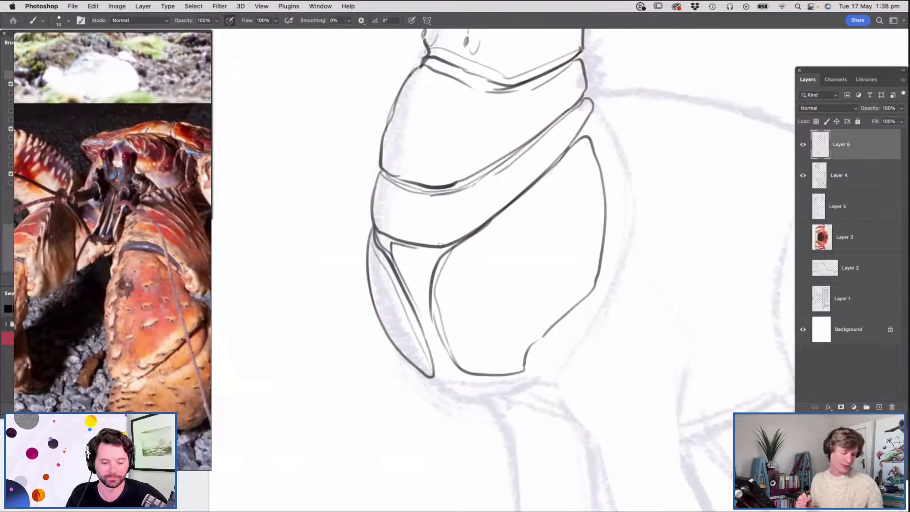
mouse_move(418, 248)
left_mouse_down()
mouse_move(432, 329)
mouse_move(418, 321)
left_mouse_up()
Outline a flared shell plate over the top of the near front leg, with an arched lower opening
key("z")
left_click_drag(438, 233, 360, 236)
mouse_move(552, 306)
left_mouse_down()
mouse_move(542, 365)
mouse_move(435, 182)
mouse_move(395, 244)
mouse_move(447, 287)
mouse_move(464, 255)
mouse_move(519, 281)
mouse_move(539, 230)
mouse_move(471, 133)
mouse_move(404, 195)
left_mouse_up()
key("b")
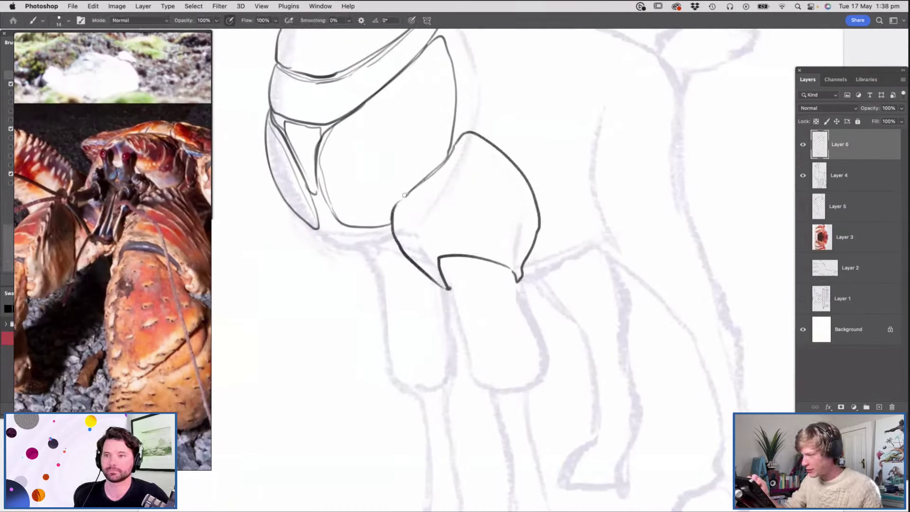
Draw slanted rows of small elongated ovals down the back half of the front-leg plate
mouse_move(495, 150)
left_mouse_down()
mouse_move(508, 180)
mouse_move(501, 205)
left_mouse_up()
left_click_drag(498, 213, 493, 221)
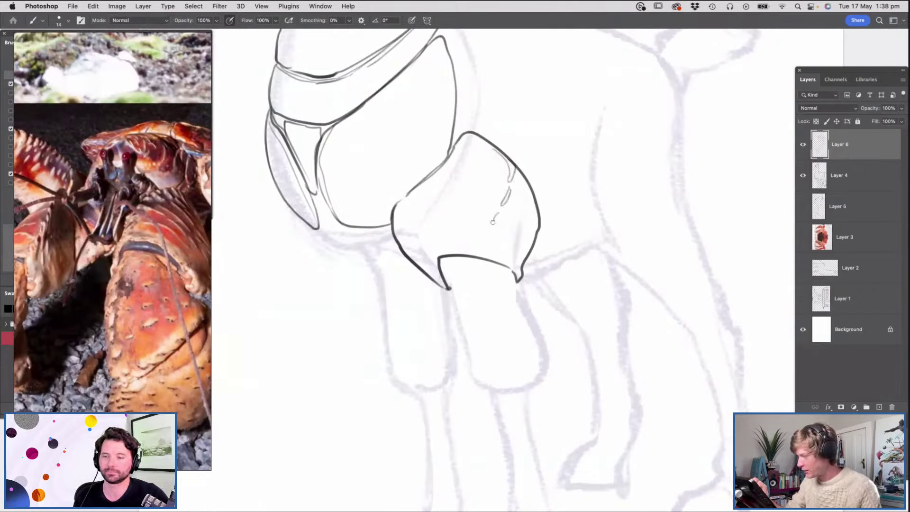
left_click_drag(524, 213, 515, 232)
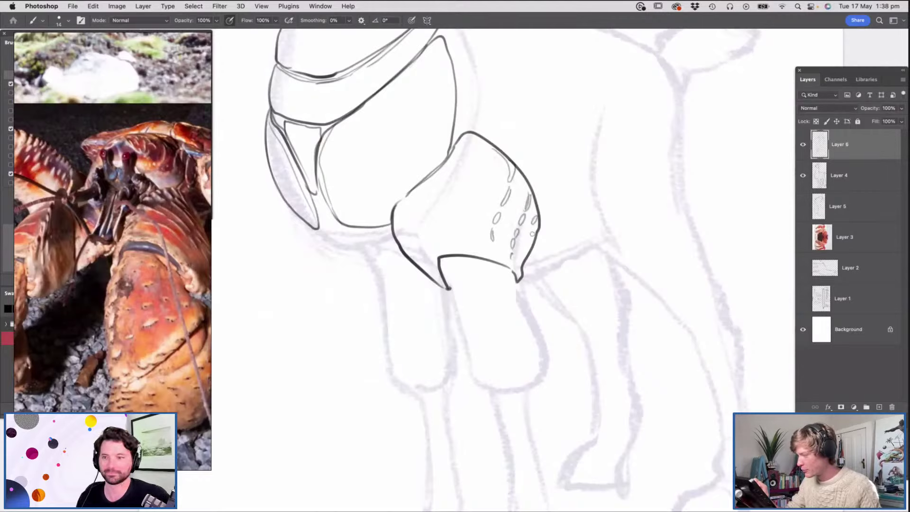
key("z")
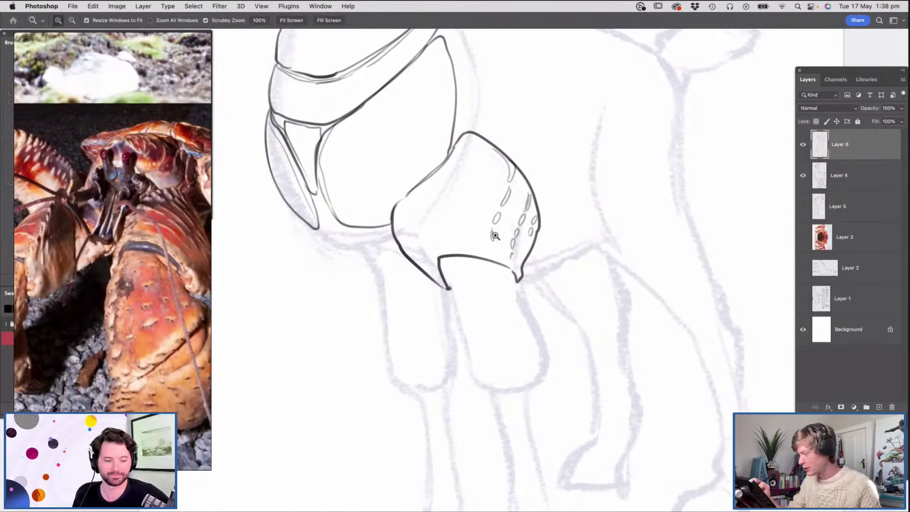
Add a rim and front contour to the near leg plate, and ink the chest underside above the far leg
key("b")
mouse_move(431, 262)
left_mouse_down()
mouse_move(486, 246)
mouse_move(518, 274)
left_mouse_up()
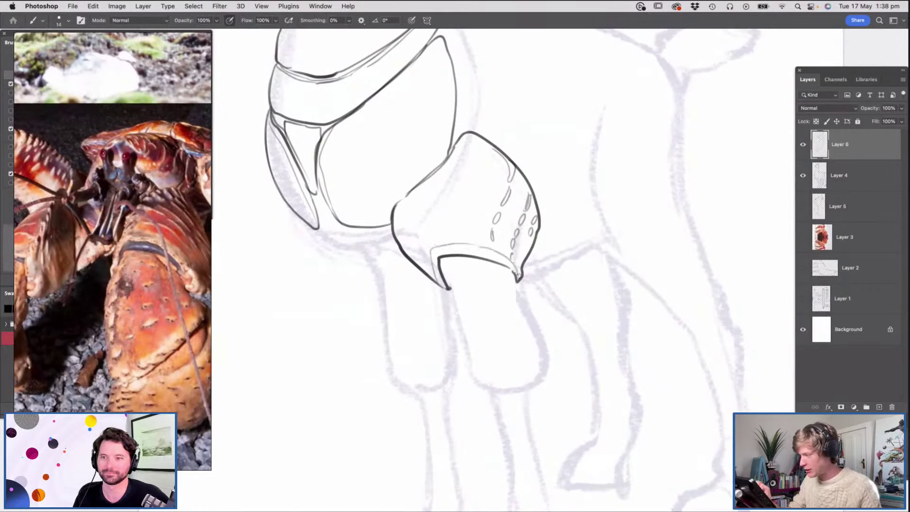
left_click_drag(415, 192, 429, 243)
left_click_drag(319, 229, 377, 272)
mouse_move(379, 266)
left_mouse_down()
mouse_move(417, 276)
mouse_move(409, 270)
left_mouse_up()
Review the inked body and browse the reference photos for a close view of the coconut crab's leg joints
key("z")
left_click_drag(476, 210, 421, 213)
mouse_move(503, 238)
left_mouse_down()
mouse_move(481, 237)
mouse_move(534, 217)
left_mouse_up()
left_click_drag(513, 147, 537, 164)
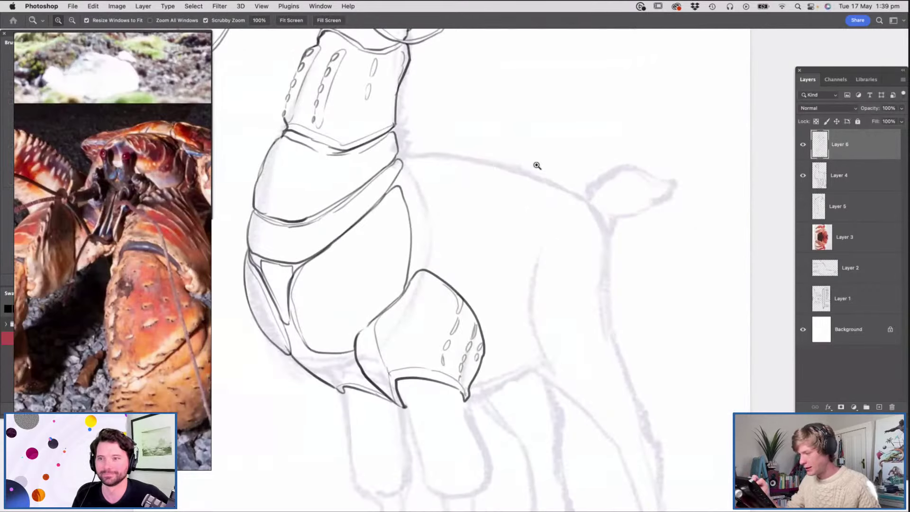
left_click_drag(460, 231, 440, 241)
scroll(127, 243, "down", 5)
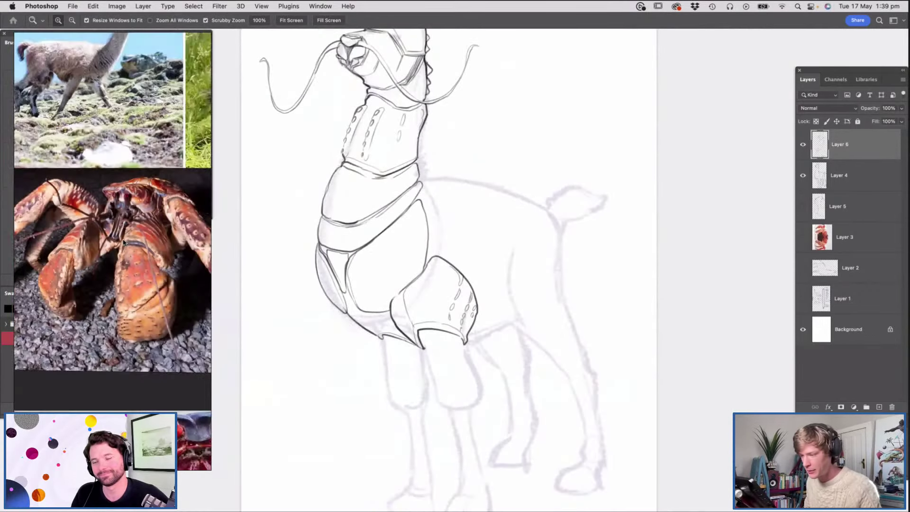
scroll(178, 355, "down", 3)
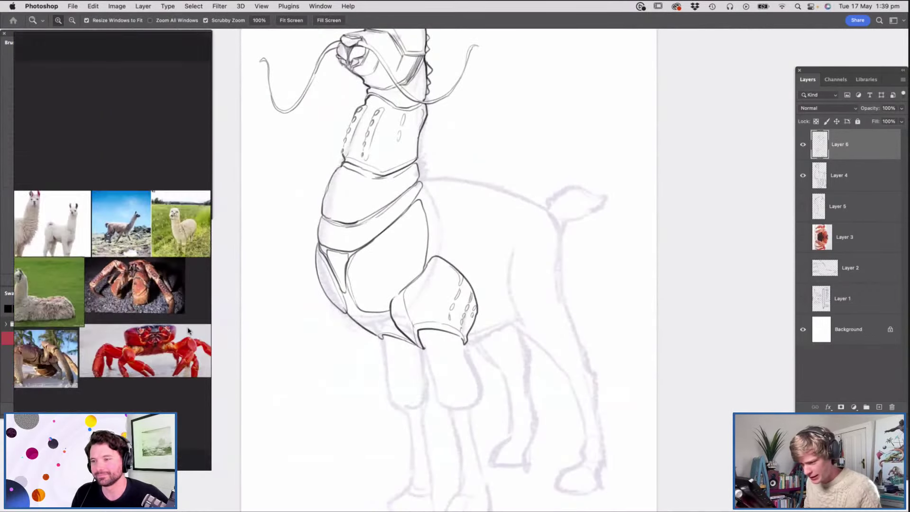
scroll(188, 331, "down", 1)
scroll(111, 331, "up", 8)
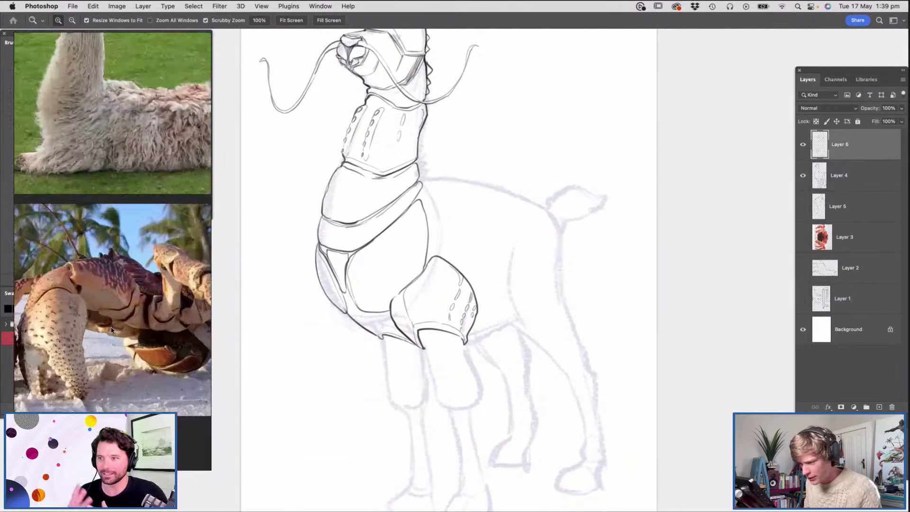
scroll(112, 331, "up", 2)
scroll(114, 329, "down", 2)
scroll(62, 330, "up", 4)
scroll(74, 324, "down", 4)
scroll(73, 323, "up", 3)
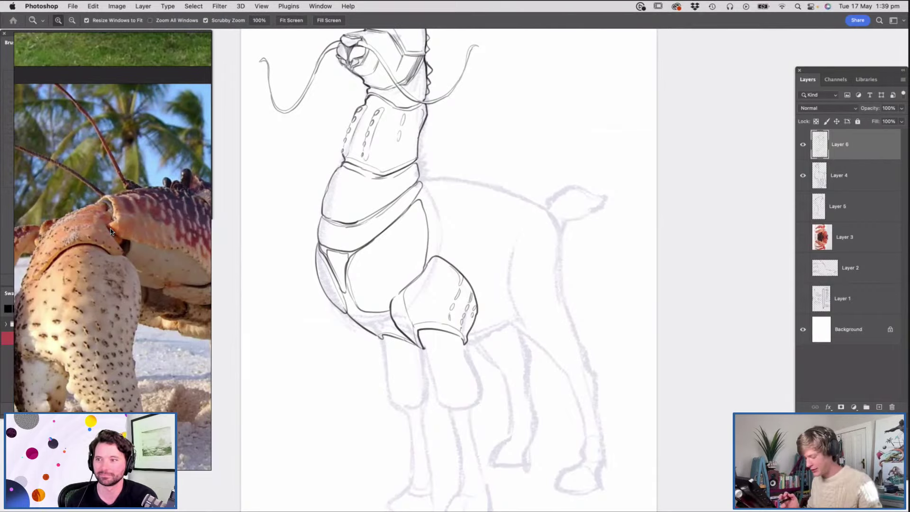
Ink a double rim behind the large chest plate and a rounded flank plate with a curved line behind it
mouse_move(503, 229)
left_mouse_down()
mouse_move(514, 261)
mouse_move(500, 238)
mouse_move(507, 242)
left_mouse_up()
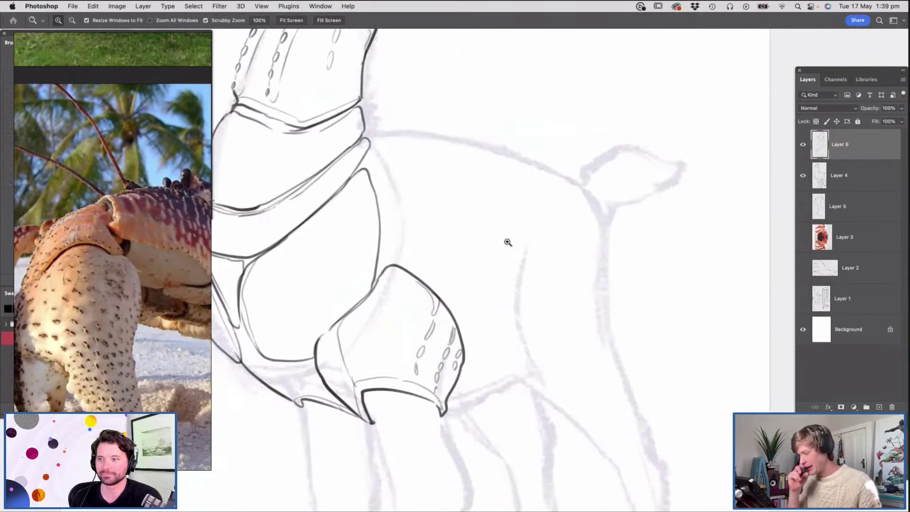
key("b")
left_click_drag(369, 143, 395, 229)
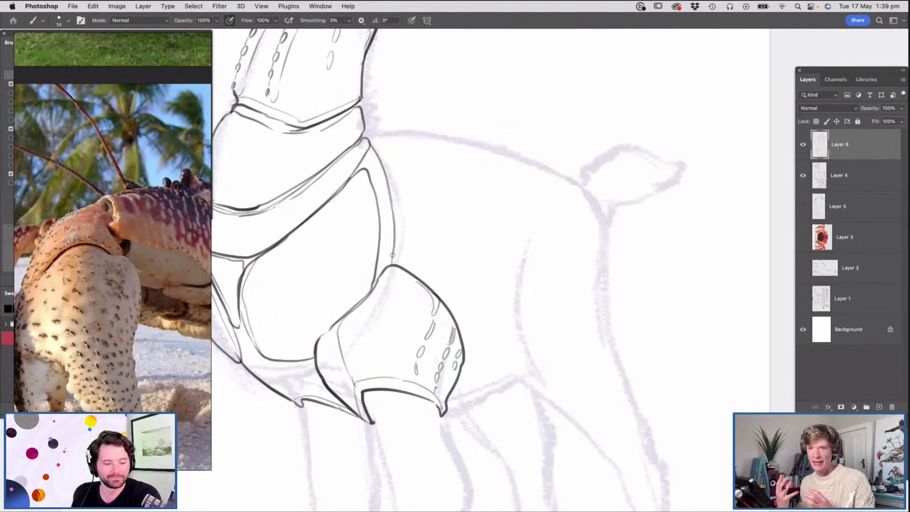
left_click_drag(375, 153, 393, 266)
mouse_move(364, 129)
left_mouse_down()
mouse_move(413, 131)
mouse_move(438, 156)
mouse_move(430, 150)
mouse_move(448, 184)
mouse_move(452, 256)
mouse_move(425, 272)
left_mouse_up()
left_click_drag(394, 243, 454, 256)
mouse_move(426, 134)
left_mouse_down()
mouse_move(460, 226)
mouse_move(454, 257)
left_mouse_up()
left_click_drag(530, 156, 521, 181)
left_click_drag(578, 245, 608, 251)
mouse_move(455, 87)
left_mouse_down()
mouse_move(463, 226)
mouse_move(486, 265)
mouse_move(560, 331)
mouse_move(583, 309)
mouse_move(551, 137)
mouse_move(489, 89)
mouse_move(449, 83)
left_mouse_up()
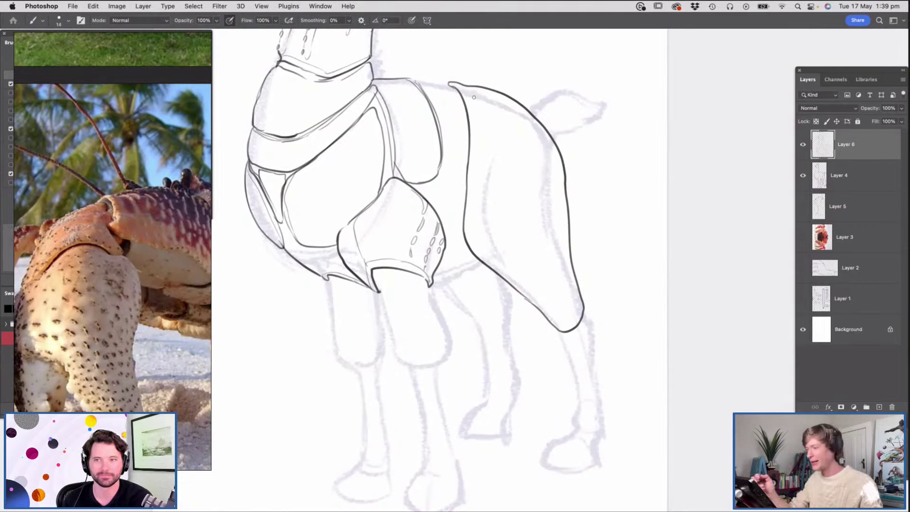
key("super+z")
key("super+z")
Ink an arched contour over the haunch and down the front of the near hind leg
key("z")
mouse_move(547, 216)
left_mouse_down()
mouse_move(516, 222)
mouse_move(594, 228)
left_mouse_up()
key("b")
mouse_move(535, 109)
left_mouse_down()
mouse_move(463, 182)
mouse_move(477, 258)
left_mouse_up()
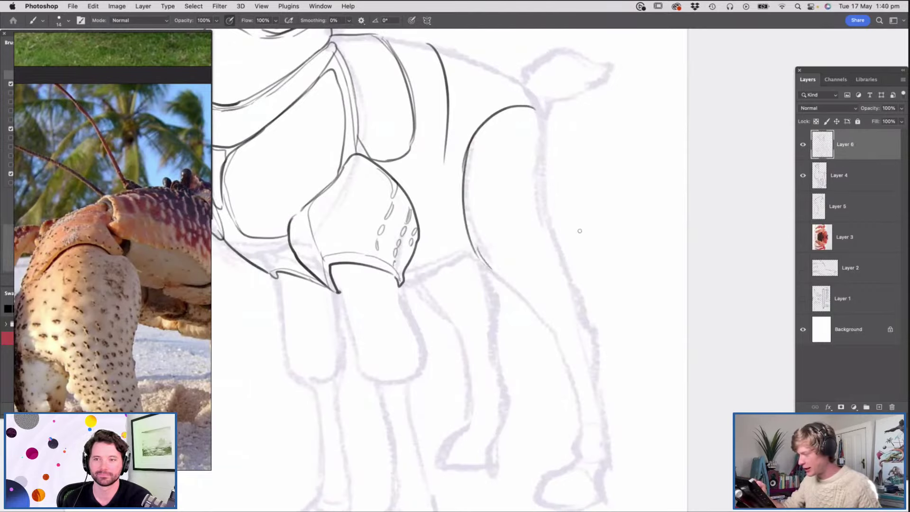
Examine the whole creature's proportions and its uninked legs and hindquarters from far and near
key("z")
left_click_drag(571, 199, 531, 206)
mouse_move(496, 317)
left_mouse_down()
mouse_move(478, 322)
mouse_move(511, 335)
left_mouse_up()
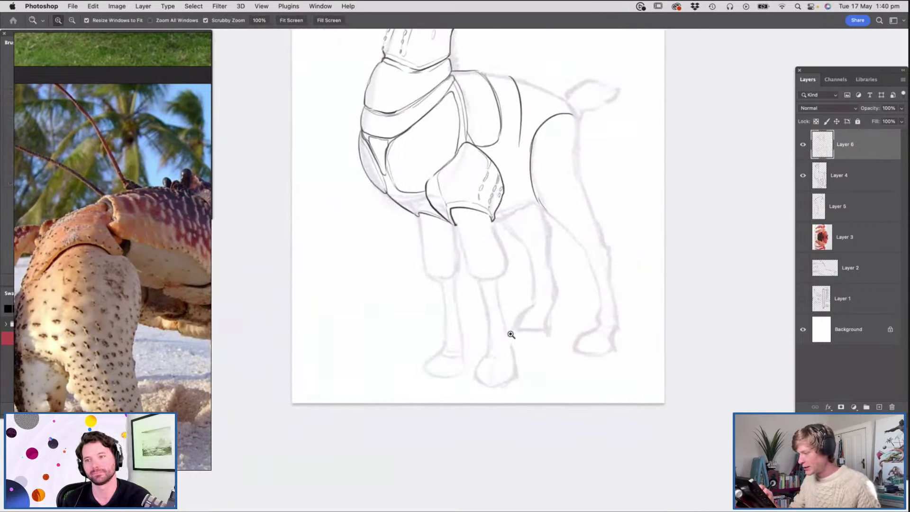
left_click_drag(486, 331, 506, 319)
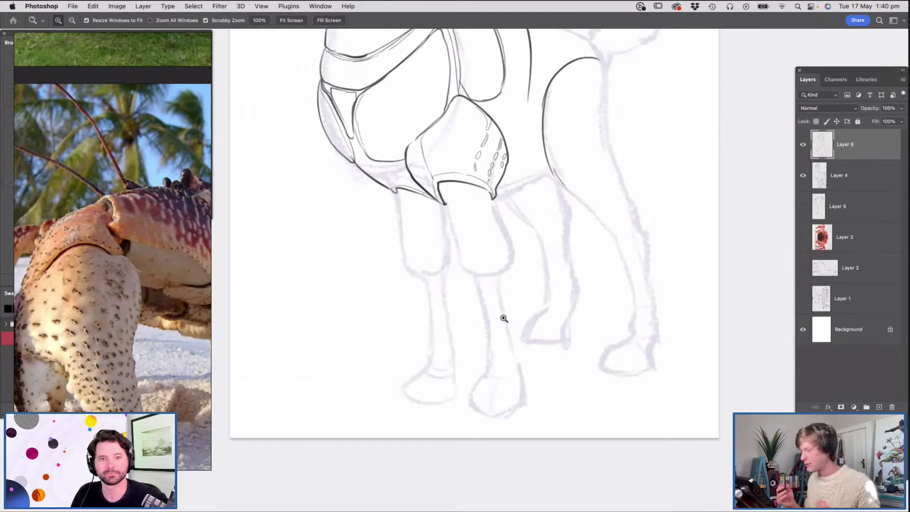
mouse_move(503, 318)
left_mouse_down()
mouse_move(463, 325)
mouse_move(428, 347)
left_mouse_up()
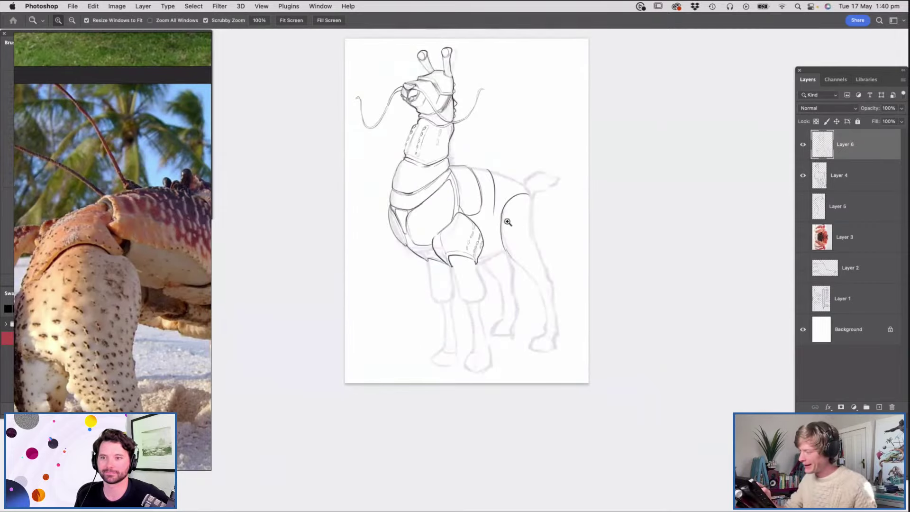
left_click_drag(502, 220, 523, 239)
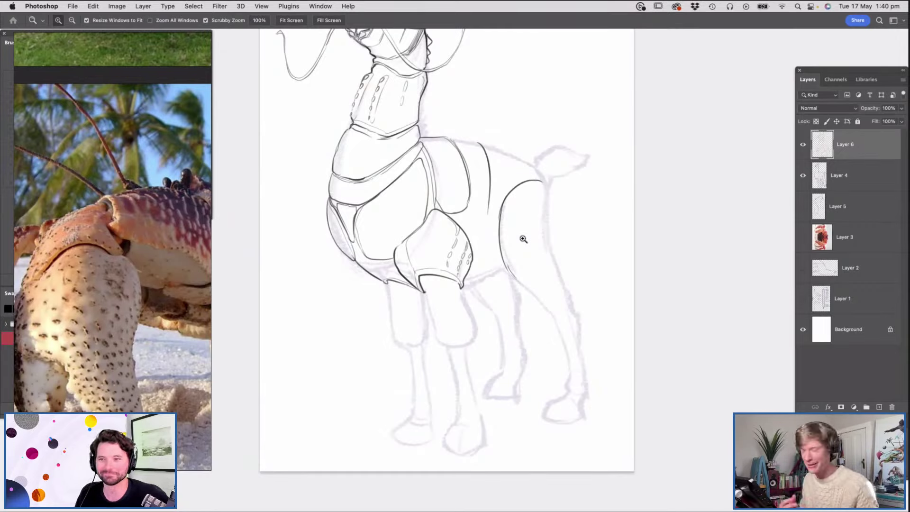
left_click_drag(490, 349, 495, 353)
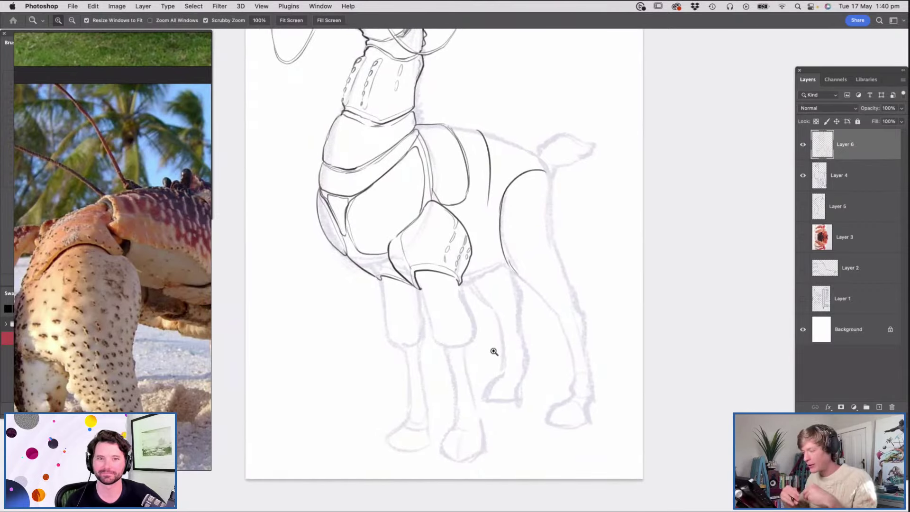
left_click(457, 354, "alt")
left_click(519, 188)
left_click(544, 221, "alt")
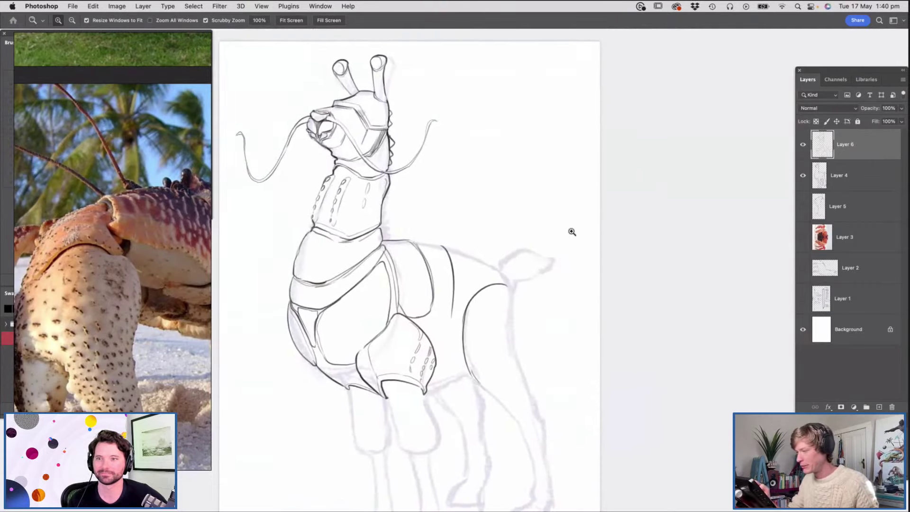
Ink a curved crab claw with open pincers in the empty space above the tail
left_click(573, 225)
left_click(576, 156)
key("b")
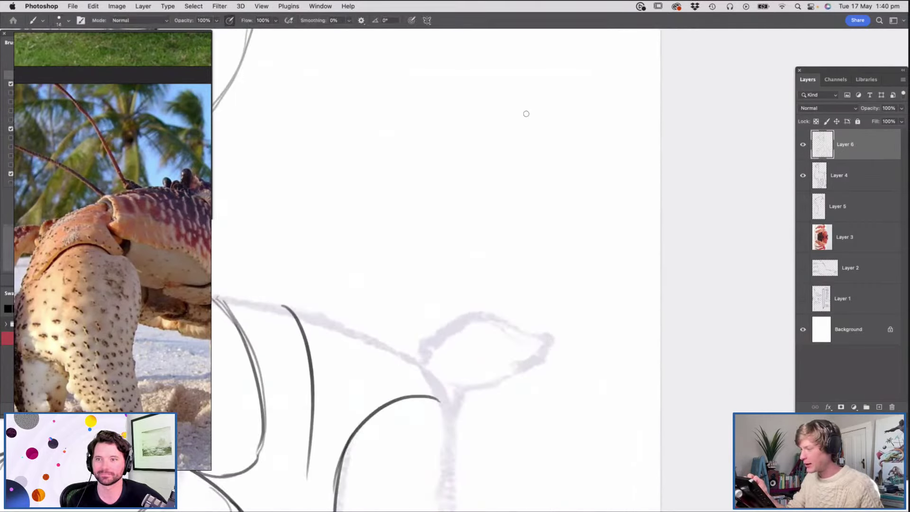
mouse_move(537, 128)
left_mouse_down()
mouse_move(382, 131)
mouse_move(386, 121)
mouse_move(381, 130)
mouse_move(386, 177)
mouse_move(393, 158)
mouse_move(487, 188)
mouse_move(536, 163)
mouse_move(537, 124)
mouse_move(533, 167)
mouse_move(475, 219)
mouse_move(440, 218)
mouse_move(420, 202)
mouse_move(422, 190)
mouse_move(452, 179)
mouse_move(494, 192)
mouse_move(497, 167)
mouse_move(489, 186)
mouse_move(524, 180)
left_mouse_up()
key("e")
key("b")
left_click_drag(428, 164, 452, 179)
mouse_move(386, 162)
left_mouse_down()
mouse_move(518, 134)
mouse_move(530, 172)
mouse_move(473, 79)
left_mouse_up()
Reinforce the claw's outer edge and scatter small ovals along its upper pincer
left_click_drag(409, 96, 382, 177)
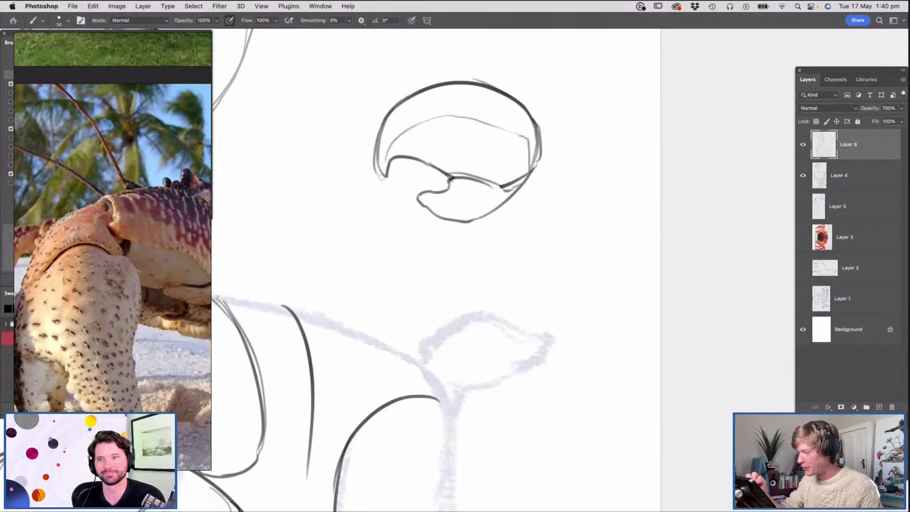
left_click_drag(496, 105, 503, 104)
left_click_drag(509, 112, 517, 113)
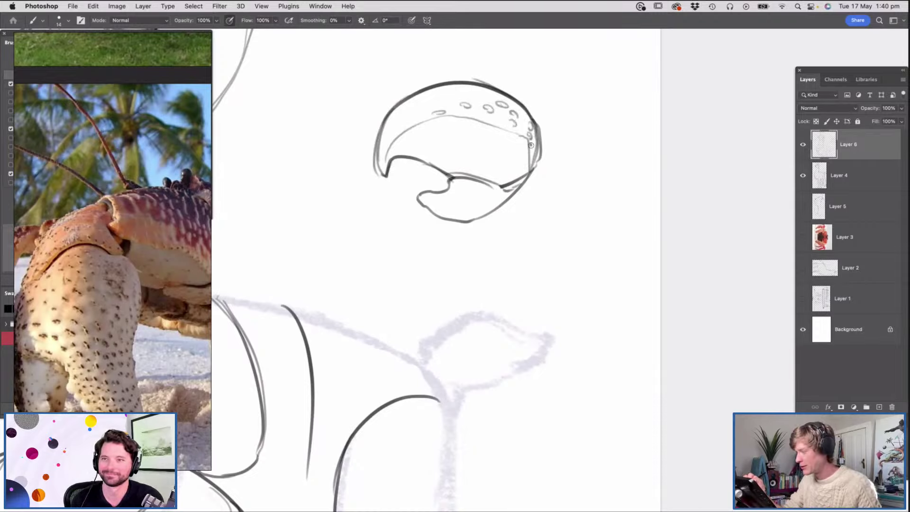
Draw the outer and inner curves of a tail that links the claw to the creature's back
mouse_move(540, 146)
left_mouse_down()
mouse_move(504, 207)
mouse_move(562, 185)
mouse_move(594, 246)
mouse_move(600, 309)
mouse_move(484, 425)
left_mouse_up()
mouse_move(504, 207)
left_mouse_down()
mouse_move(524, 264)
mouse_move(474, 340)
mouse_move(485, 329)
mouse_move(452, 345)
left_mouse_up()
left_click_drag(495, 323, 341, 321)
Divide the tail into overlapping shell segments with curved, notched joint lines
key("z")
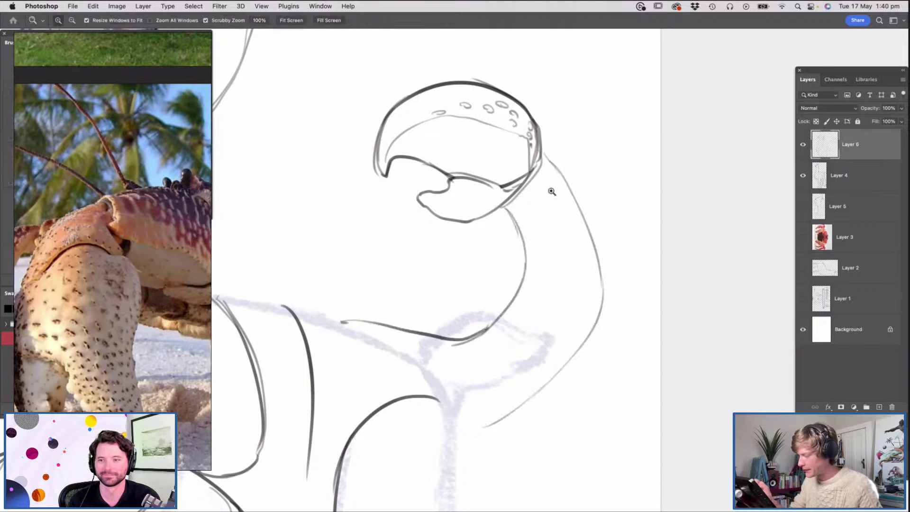
left_click_drag(547, 209, 483, 227)
left_click_drag(536, 245, 585, 219)
key("b")
mouse_move(505, 220)
left_mouse_down()
mouse_move(523, 217)
mouse_move(568, 284)
mouse_move(563, 293)
left_mouse_up()
left_click_drag(531, 213, 574, 264)
mouse_move(544, 187)
left_mouse_down()
mouse_move(562, 169)
mouse_move(611, 198)
mouse_move(601, 261)
left_mouse_up()
mouse_move(562, 157)
left_mouse_down()
mouse_move(584, 117)
mouse_move(626, 127)
mouse_move(641, 196)
left_mouse_up()
left_click_drag(557, 82, 622, 72)
left_click_drag(590, 35, 619, 69)
mouse_move(587, 123)
left_mouse_down()
mouse_move(620, 117)
mouse_move(646, 167)
left_mouse_up()
Reinforce the tail's contours with short bristles on the outer edge and extend its lower edge to the rump
mouse_move(618, 71)
left_mouse_down()
mouse_move(647, 145)
mouse_move(628, 228)
mouse_move(604, 260)
left_mouse_up()
mouse_move(555, 179)
left_mouse_down()
mouse_move(624, 214)
mouse_move(616, 242)
left_mouse_up()
left_click_drag(568, 131, 541, 196)
left_click_drag(629, 78, 621, 81)
left_click_drag(624, 87, 632, 86)
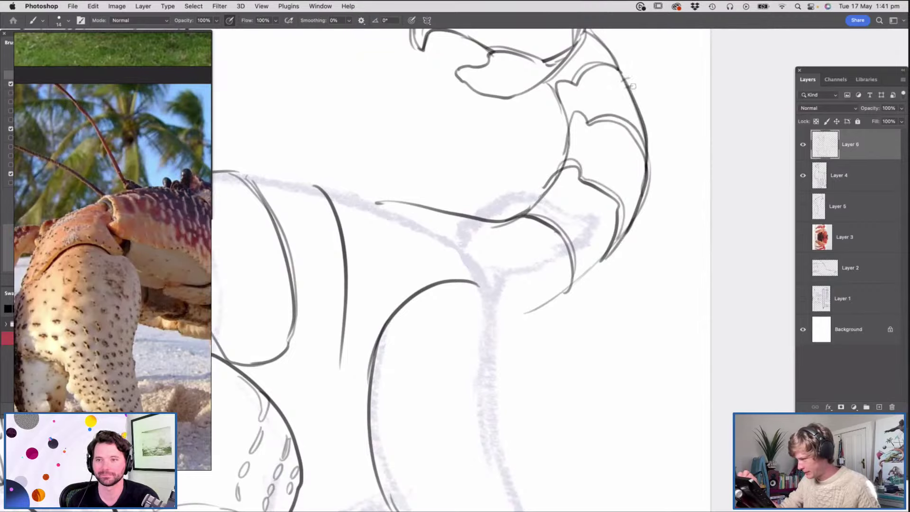
left_click_drag(567, 288, 490, 331)
key("z")
left_click_drag(538, 204, 511, 221)
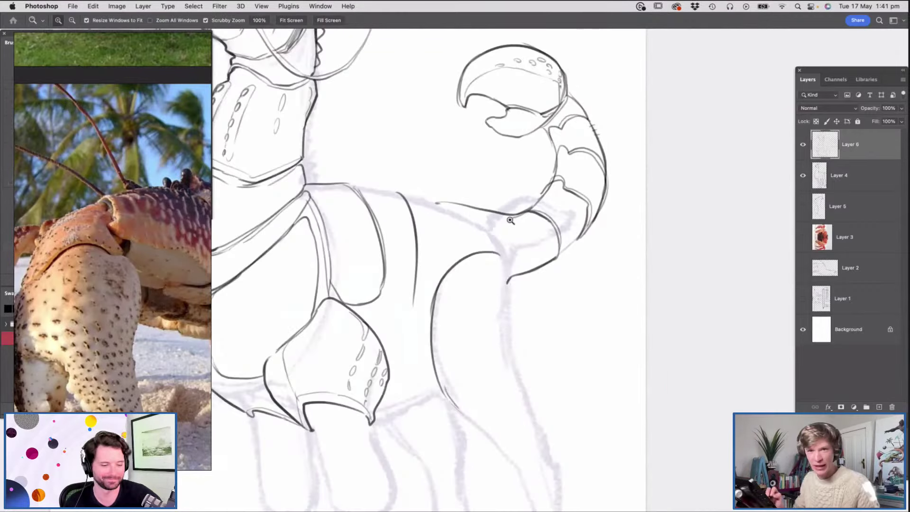
Outline the hind thigh's long shell plate and add an inner contour line with a hooked fold near its lower corner
left_click_drag(534, 248, 547, 332)
mouse_move(504, 268)
left_mouse_down()
mouse_move(499, 216)
mouse_move(522, 339)
mouse_move(546, 395)
mouse_move(518, 402)
mouse_move(431, 386)
mouse_move(393, 326)
left_mouse_up()
key("b")
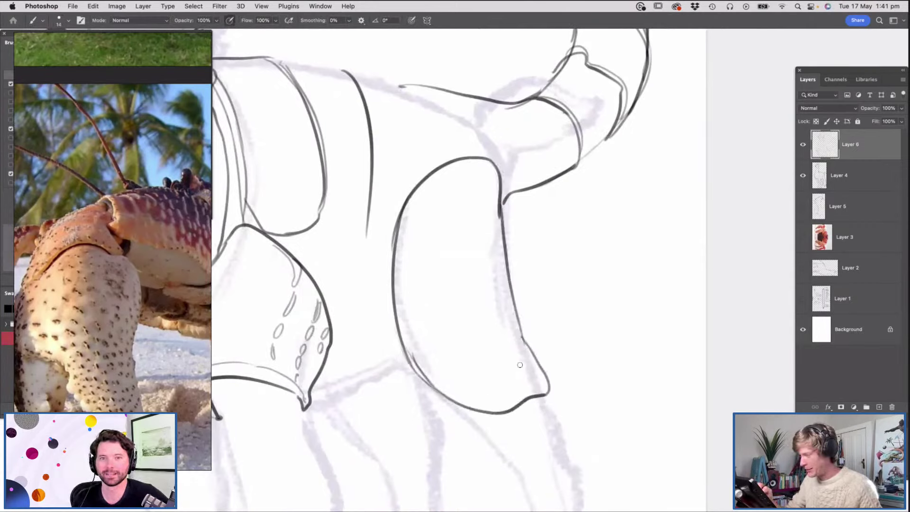
left_click_drag(484, 161, 463, 353)
mouse_move(486, 384)
left_mouse_down()
mouse_move(493, 391)
mouse_move(537, 380)
left_mouse_up()
Draw the rump curve above the hind thigh, joining the back line to the base of the tail
key("z")
mouse_move(533, 190)
left_mouse_down()
mouse_move(520, 197)
mouse_move(497, 183)
mouse_move(525, 187)
mouse_move(515, 182)
mouse_move(464, 186)
left_mouse_up()
key("b")
mouse_move(432, 259)
left_mouse_down()
mouse_move(402, 245)
mouse_move(422, 262)
left_mouse_up()
mouse_move(401, 175)
left_mouse_down()
mouse_move(460, 92)
mouse_move(551, 142)
left_mouse_up()
mouse_move(562, 178)
left_mouse_down()
mouse_move(552, 214)
mouse_move(514, 208)
left_mouse_up()
Add a row of curved spikes along the back and draw the edge of the rear flank plate
key("z")
left_click_drag(512, 141, 558, 161)
key("b")
mouse_move(399, 165)
left_mouse_down()
mouse_move(456, 122)
mouse_move(483, 176)
mouse_move(466, 173)
mouse_move(482, 176)
left_mouse_up()
mouse_move(323, 161)
left_mouse_down()
mouse_move(392, 115)
mouse_move(386, 161)
left_mouse_up()
mouse_move(477, 174)
left_mouse_down()
mouse_move(563, 153)
mouse_move(549, 188)
mouse_move(564, 195)
mouse_move(515, 248)
mouse_move(505, 282)
left_mouse_up()
Close the flank shell plates between shoulder and thigh with rounded lower ends
key("e")
key("z")
left_click_drag(536, 216, 493, 267)
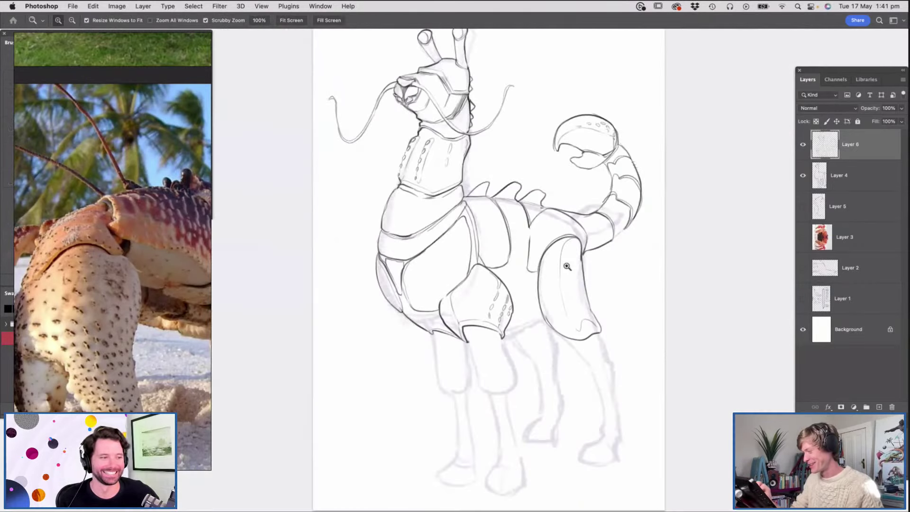
left_click_drag(539, 293, 558, 211)
key("b")
mouse_move(521, 150)
left_mouse_down()
mouse_move(496, 244)
mouse_move(478, 208)
mouse_move(481, 237)
left_mouse_up()
mouse_move(388, 93)
left_mouse_down()
mouse_move(425, 219)
mouse_move(467, 232)
left_mouse_up()
Draw two pointed, rounded toes on the near front foot
key("z")
left_click_drag(540, 185, 515, 213)
mouse_move(559, 241)
left_mouse_down()
mouse_move(537, 268)
mouse_move(589, 286)
mouse_move(589, 298)
left_mouse_up()
mouse_move(493, 278)
left_mouse_down()
mouse_move(517, 288)
mouse_move(495, 275)
left_mouse_up()
key("b")
key("z")
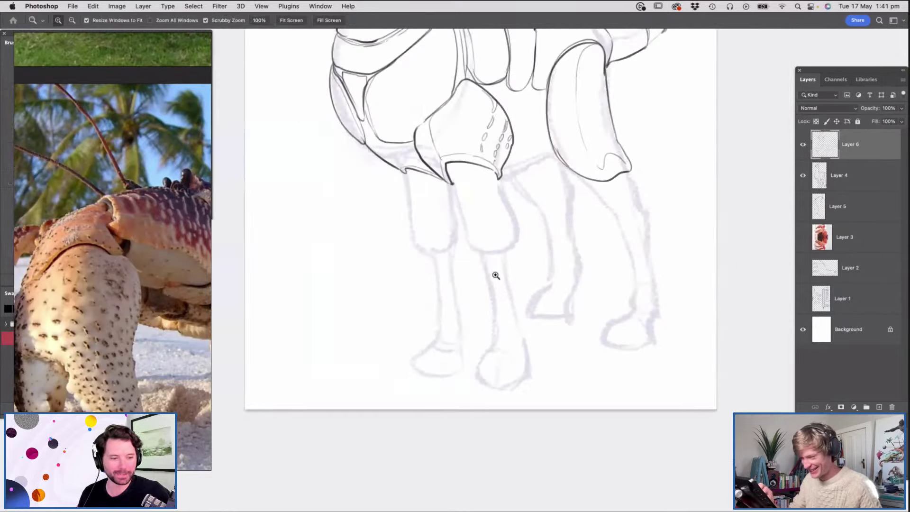
left_click(477, 310, "alt")
left_click(506, 365)
left_click(507, 360)
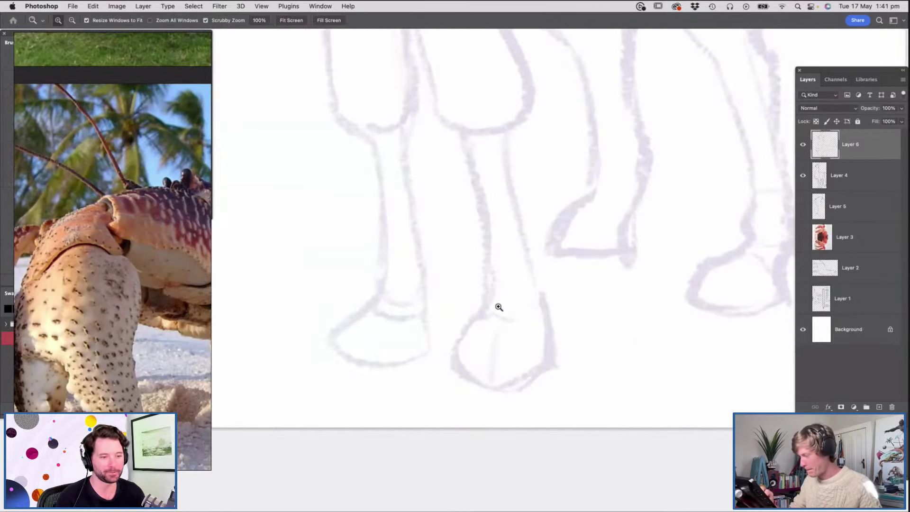
key("b")
mouse_move(512, 328)
left_mouse_down()
mouse_move(497, 374)
mouse_move(548, 365)
mouse_move(513, 399)
mouse_move(544, 353)
left_mouse_up()
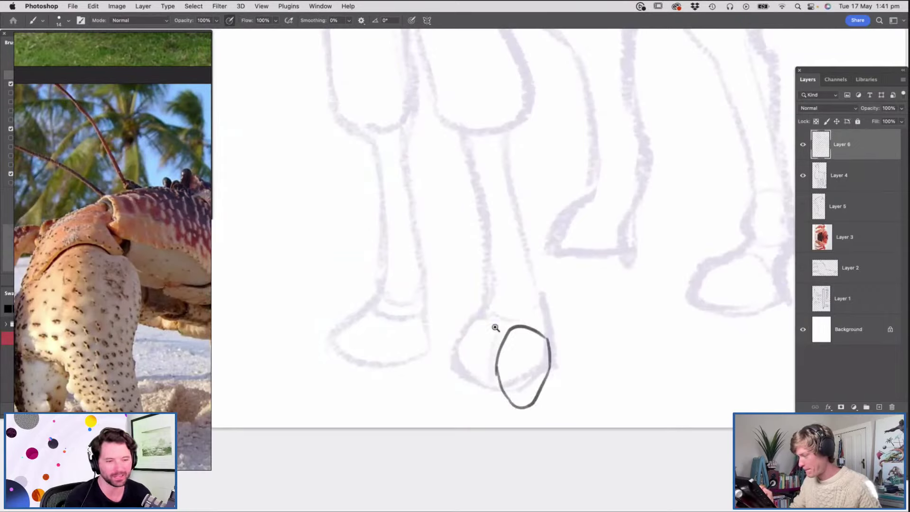
mouse_move(469, 320)
left_mouse_down()
mouse_move(495, 367)
mouse_move(452, 381)
mouse_move(441, 334)
mouse_move(429, 384)
mouse_move(476, 378)
left_mouse_up()
left_click_drag(474, 324, 492, 342)
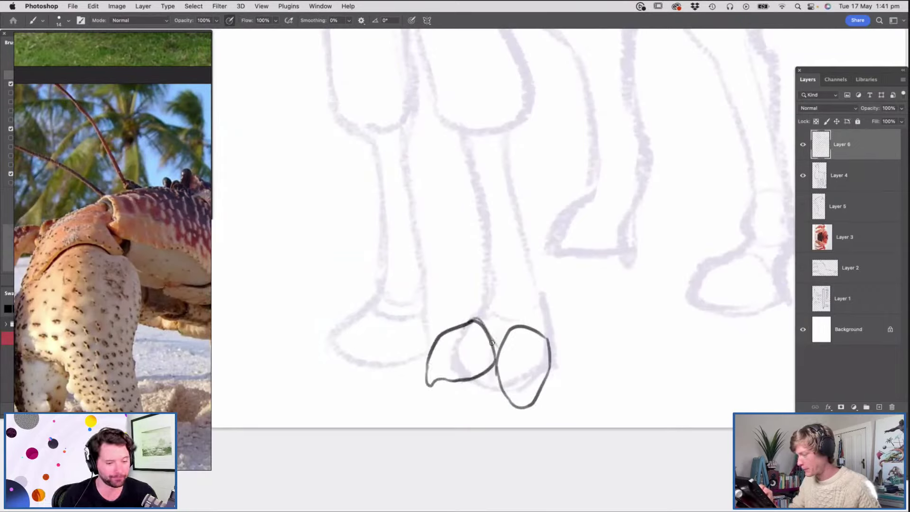
Draw the shell cuff above the near front toes and start the back line of the shin
mouse_move(476, 309)
left_mouse_down()
mouse_move(490, 286)
mouse_move(536, 287)
mouse_move(553, 367)
mouse_move(497, 347)
left_mouse_up()
mouse_move(497, 347)
left_mouse_down()
mouse_move(511, 320)
mouse_move(551, 351)
left_mouse_up()
left_click_drag(491, 289, 536, 288)
left_click_drag(477, 309, 491, 235)
key("z")
mouse_move(495, 287)
left_mouse_down()
mouse_move(468, 309)
mouse_move(483, 338)
left_mouse_up()
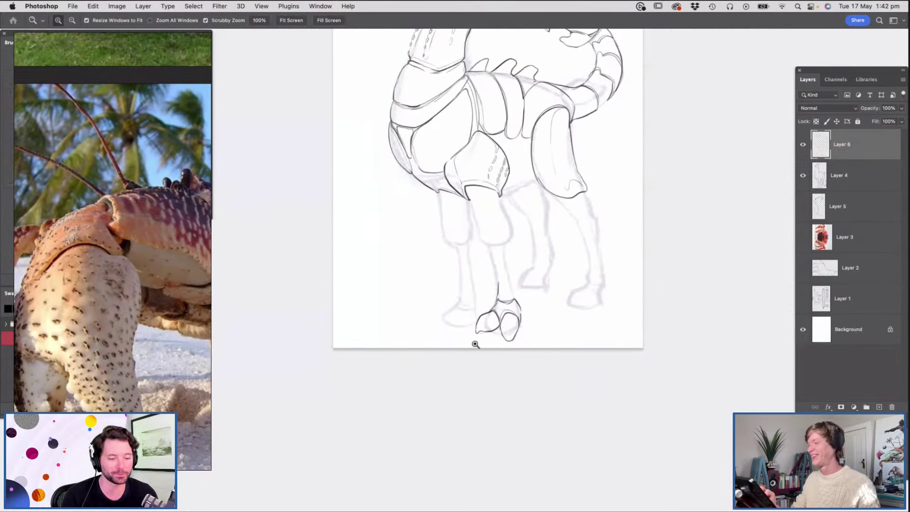
left_click(481, 338, "alt")
left_click(531, 232)
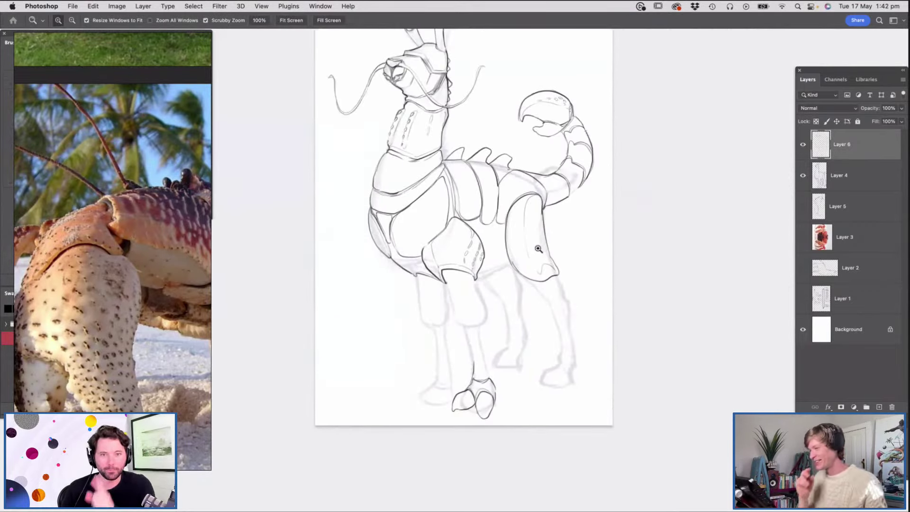
left_click(458, 339)
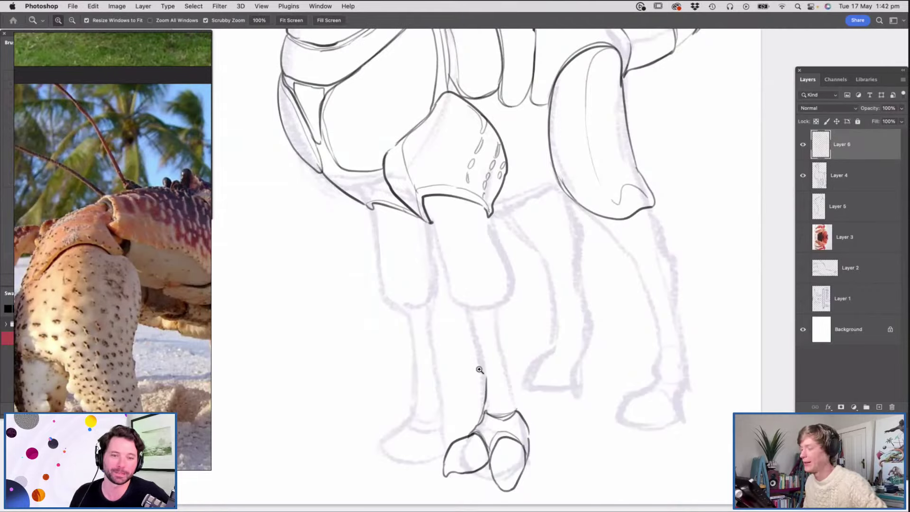
mouse_move(446, 325)
left_mouse_down()
mouse_move(432, 334)
mouse_move(482, 338)
left_mouse_up()
Try a 121 px angled brush with zigzag strokes over the front legs and undo them
right_click(348, 291)
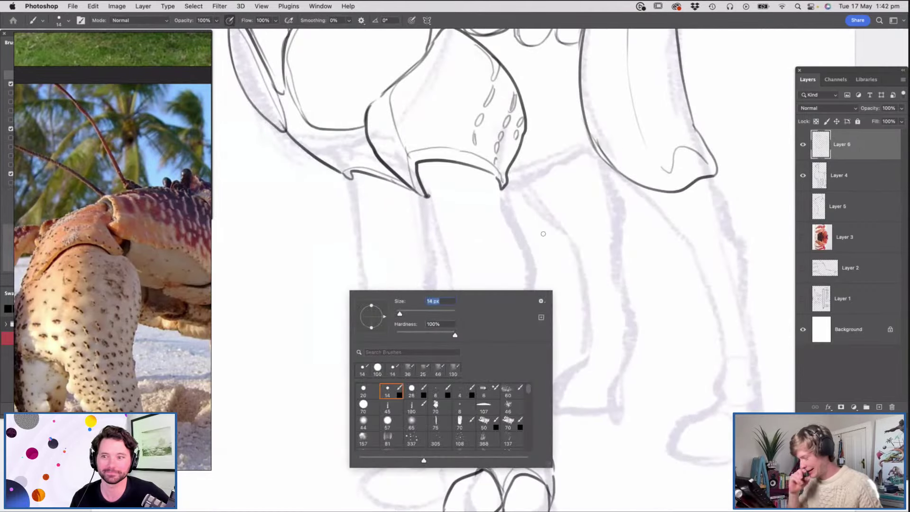
left_click(483, 420)
left_click_drag(410, 312, 428, 312)
mouse_move(495, 215)
left_mouse_down()
mouse_move(402, 270)
mouse_move(431, 354)
mouse_move(526, 315)
left_mouse_up()
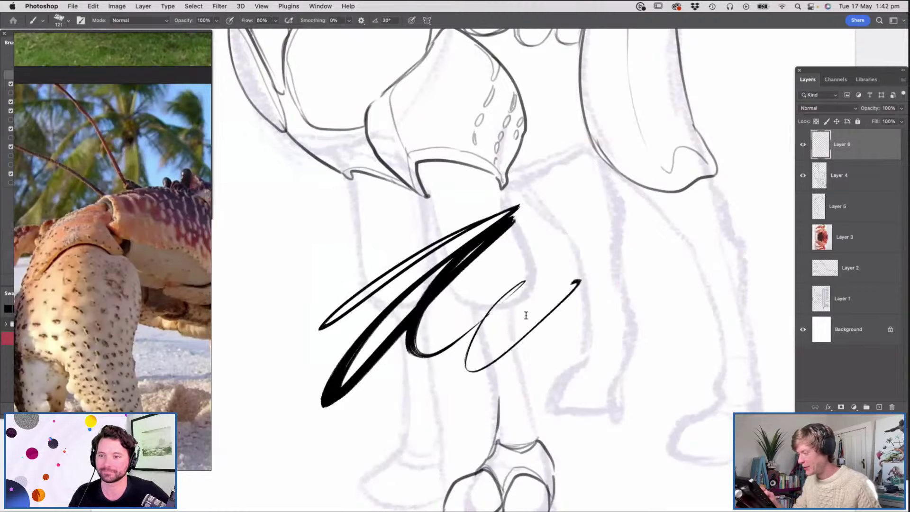
left_click_drag(540, 284, 661, 326)
key("super+z")
key("super+z")
key("super+z")
key("super+z")
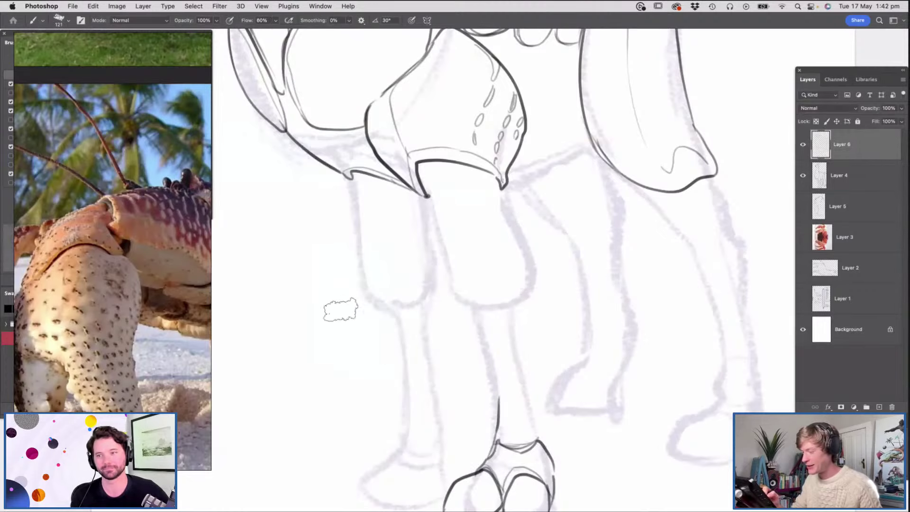
Test the angled brush again with thick scribbles across the front and hind legs, and undo every stroke
mouse_move(340, 310)
left_mouse_down()
mouse_move(487, 264)
mouse_move(620, 315)
mouse_move(624, 362)
left_mouse_up()
mouse_move(595, 234)
left_mouse_down()
mouse_move(562, 275)
mouse_move(608, 297)
left_mouse_up()
key("super+space")
mouse_move(647, 257)
left_mouse_down()
mouse_move(627, 248)
mouse_move(610, 269)
mouse_move(692, 284)
left_mouse_up()
mouse_move(650, 221)
left_mouse_down()
mouse_move(660, 308)
mouse_move(629, 370)
left_mouse_up()
mouse_move(460, 169)
left_mouse_down()
mouse_move(426, 201)
mouse_move(416, 243)
mouse_move(507, 162)
mouse_move(631, 204)
left_mouse_up()
key("super+space")
left_click_drag(471, 270, 422, 310)
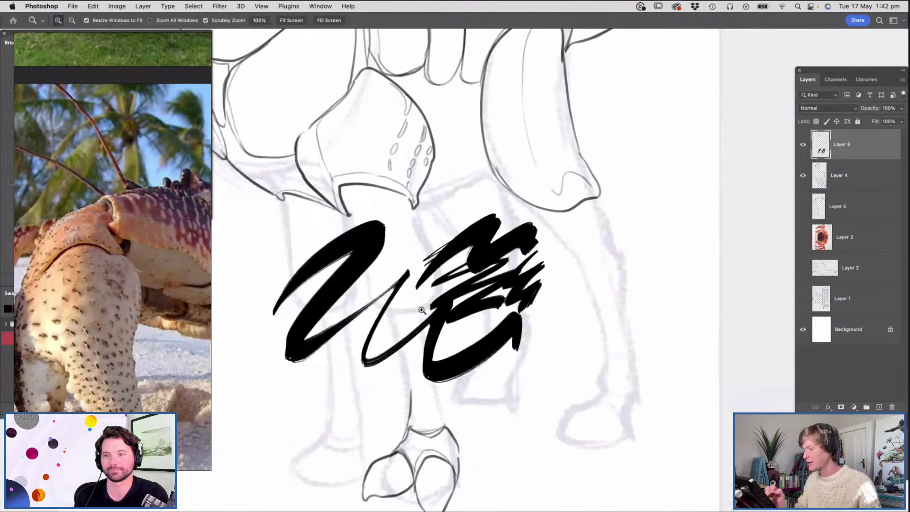
key("super+z")
key("super+z")
key("super+z")
key("super+z")
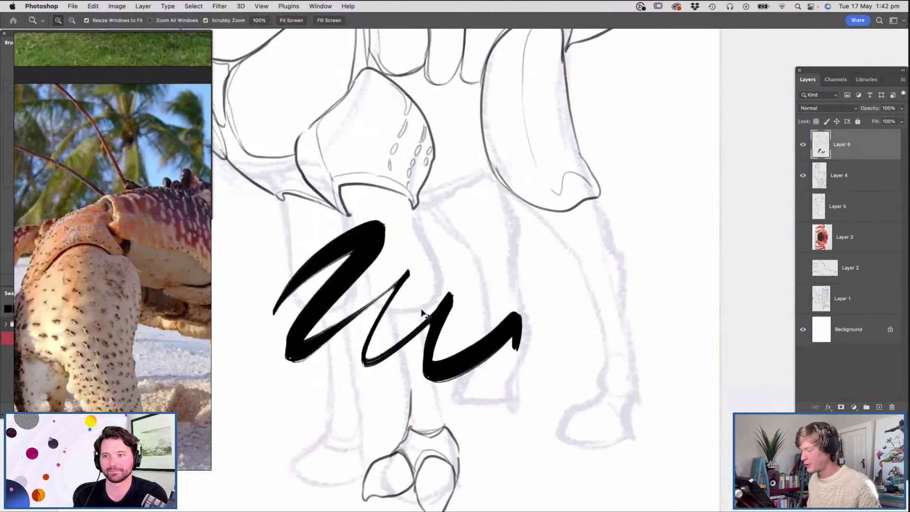
key("super+z")
left_click_drag(507, 300, 480, 312)
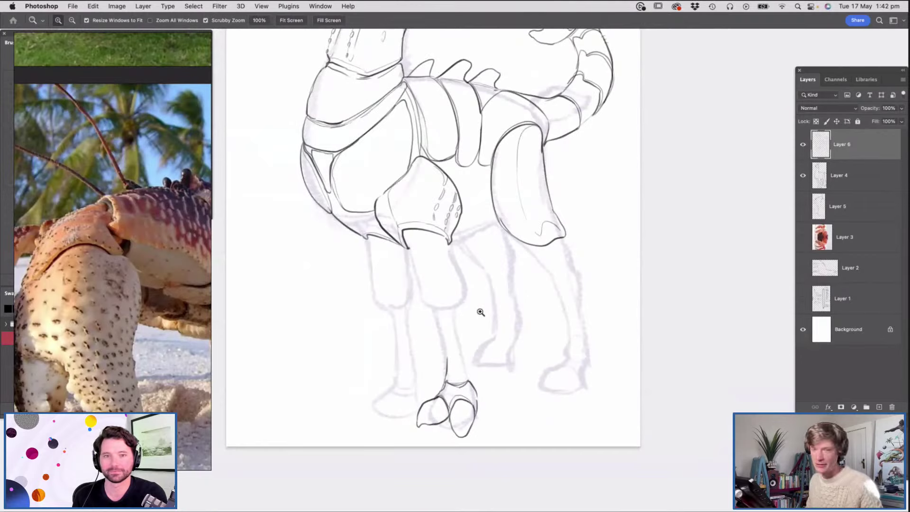
Switch back to the 14 px round brush and outline the near front leg's upper segment with a rounded knee
key("super+space")
left_click_drag(421, 314, 441, 315)
right_click(430, 280)
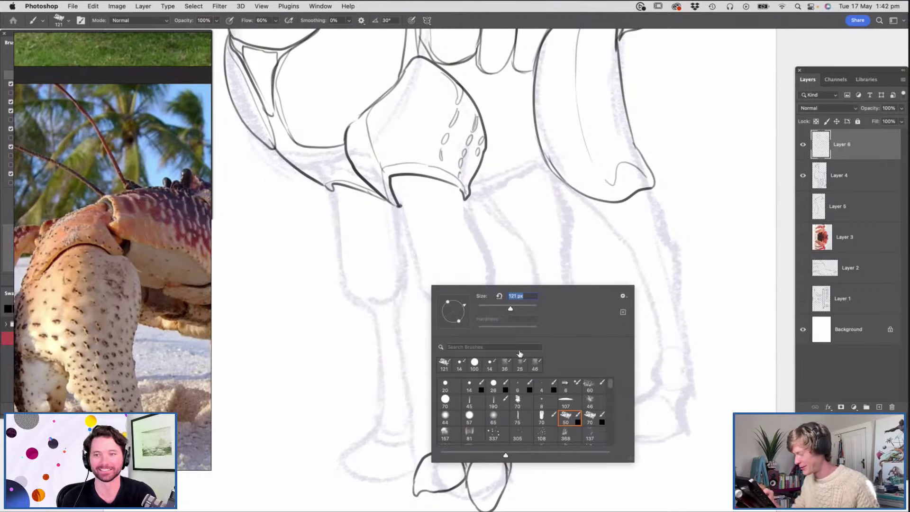
left_click(460, 364)
left_click(501, 251)
left_click_drag(465, 202, 491, 264)
left_click_drag(407, 223, 418, 271)
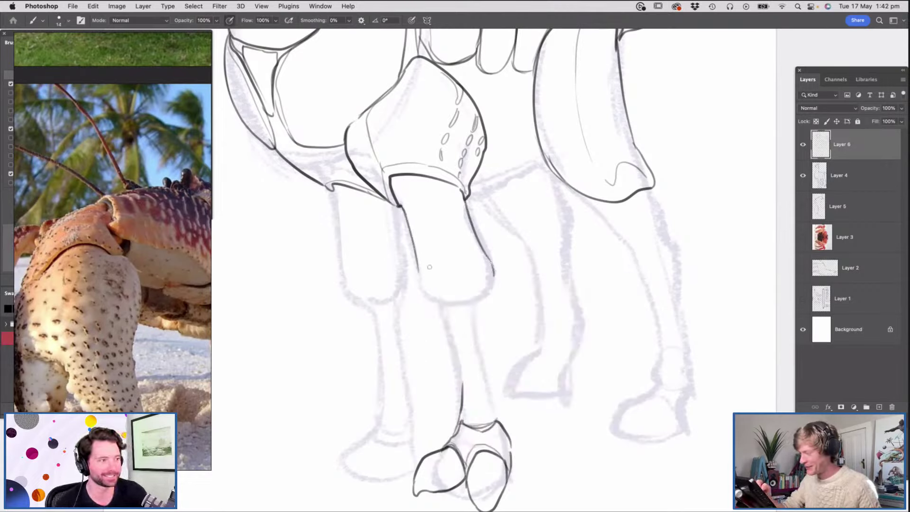
mouse_move(401, 208)
left_mouse_down()
mouse_move(418, 295)
mouse_move(446, 323)
mouse_move(496, 287)
left_mouse_up()
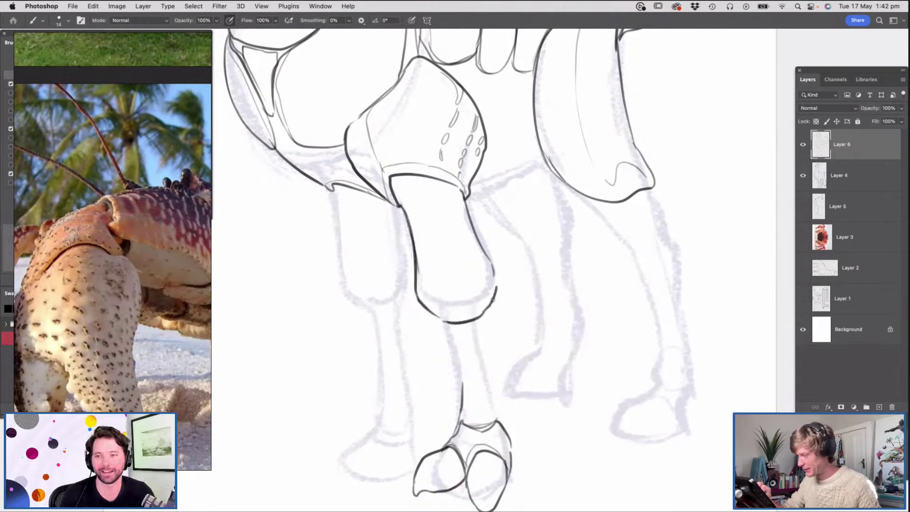
Draw the near front leg's narrow shin from the knee to the foot, with a small ankle knob
left_click_drag(446, 326, 463, 423)
mouse_move(475, 321)
left_mouse_down()
mouse_move(508, 404)
mouse_move(496, 424)
left_mouse_up()
mouse_move(482, 421)
left_mouse_down()
mouse_move(491, 425)
mouse_move(501, 394)
left_mouse_up()
key("z")
left_click_drag(529, 306, 510, 325)
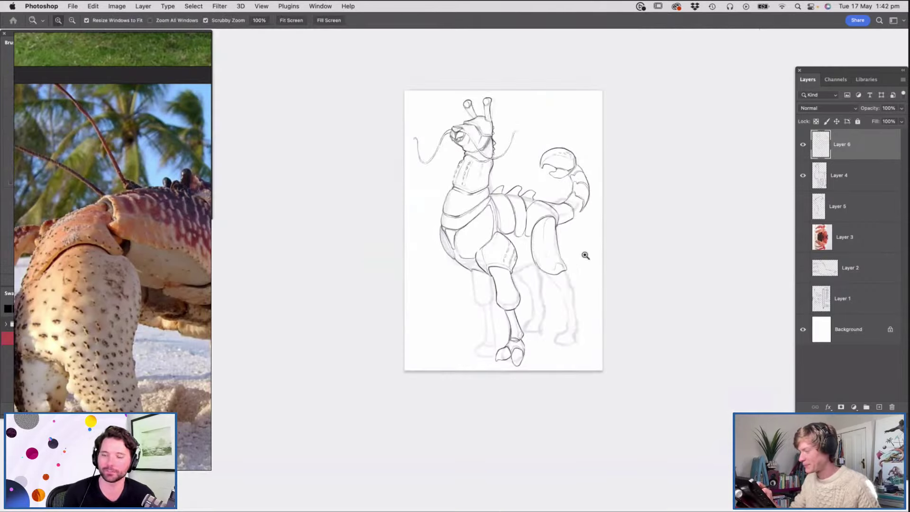
Draw the far front foot with two pointed toes and a shell cuff above them
left_click(484, 355)
left_click(483, 351)
key("b")
mouse_move(498, 363)
left_mouse_down()
mouse_move(471, 335)
mouse_move(442, 341)
mouse_move(428, 367)
mouse_move(497, 363)
left_mouse_up()
mouse_move(474, 331)
left_mouse_down()
mouse_move(446, 330)
mouse_move(429, 353)
mouse_move(503, 362)
mouse_move(530, 318)
left_mouse_up()
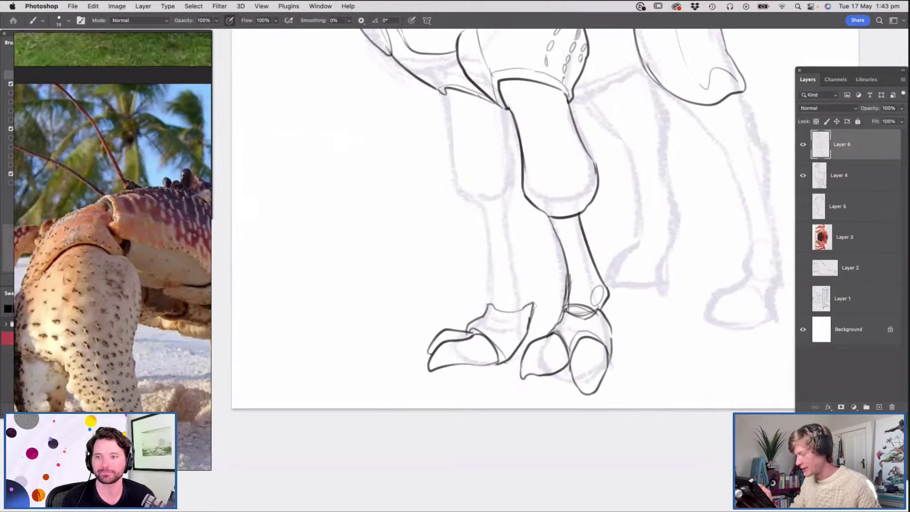
Outline the far front leg's upper segment and add lengthwise contour lines to both front leg segments
key("z")
left_click_drag(553, 321, 503, 315)
mouse_move(549, 279)
left_mouse_down()
mouse_move(582, 292)
mouse_move(561, 274)
left_mouse_up()
key("b")
mouse_move(450, 153)
left_mouse_down()
mouse_move(455, 225)
mouse_move(506, 261)
mouse_move(520, 234)
mouse_move(474, 234)
left_mouse_up()
left_click_drag(533, 144, 561, 257)
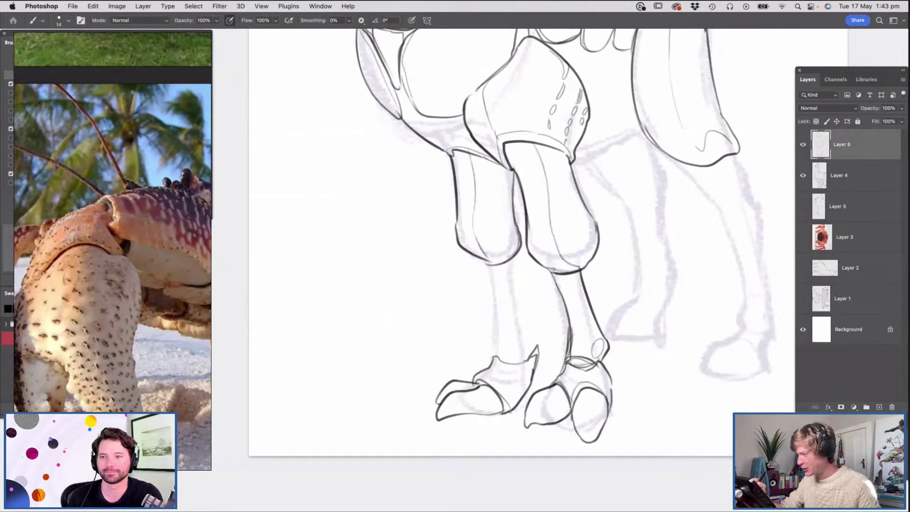
Draw the far front leg's shin from the rounded knee down to the foot cuff
mouse_move(489, 262)
left_mouse_down()
mouse_move(495, 361)
mouse_move(525, 314)
mouse_move(538, 347)
left_mouse_up()
key("z")
left_click_drag(561, 269, 539, 277)
mouse_move(484, 251)
left_mouse_down()
mouse_move(507, 281)
mouse_move(518, 264)
left_mouse_up()
key("b")
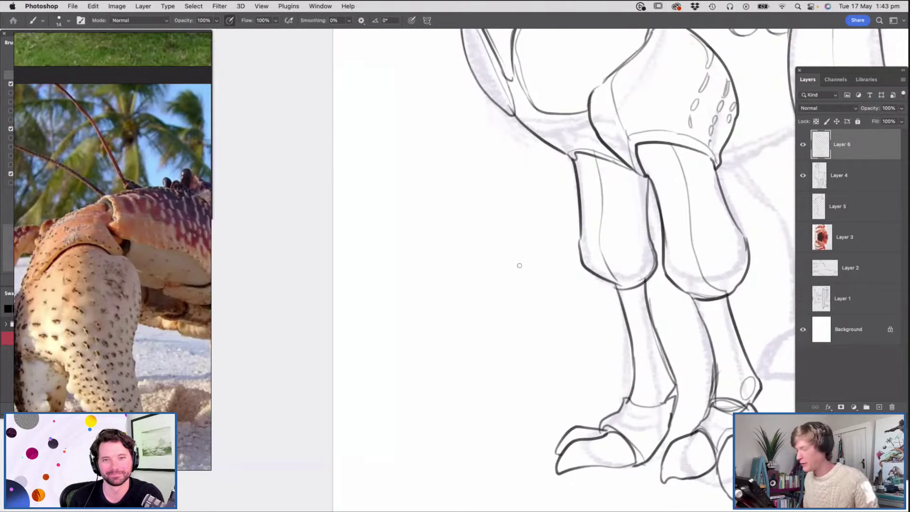
key("z")
left_click_drag(500, 225, 517, 214)
key("b")
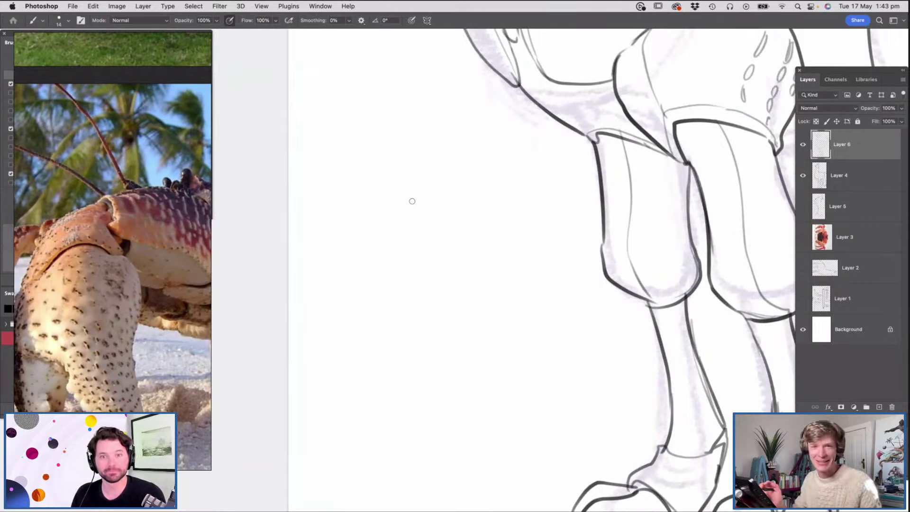
Sketch a demonstration of two leg segments linked by a rounded joint in the empty area beside the legs
key("z")
left_click_drag(425, 300, 447, 309)
key("b")
mouse_move(354, 186)
left_mouse_down()
mouse_move(370, 239)
mouse_move(368, 281)
mouse_move(359, 178)
mouse_move(399, 195)
mouse_move(399, 232)
mouse_move(437, 328)
left_mouse_up()
mouse_move(359, 194)
left_mouse_down()
mouse_move(383, 362)
mouse_move(441, 339)
left_mouse_up()
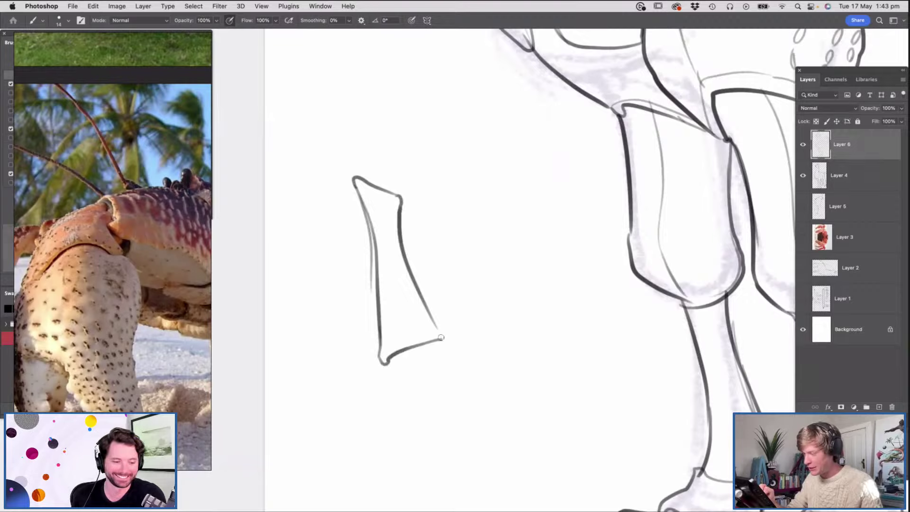
mouse_move(393, 360)
left_mouse_down()
mouse_move(423, 384)
mouse_move(440, 342)
mouse_move(432, 374)
mouse_move(449, 357)
mouse_move(493, 422)
left_mouse_up()
mouse_move(395, 384)
left_mouse_down()
mouse_move(432, 417)
mouse_move(473, 480)
mouse_move(509, 447)
left_mouse_up()
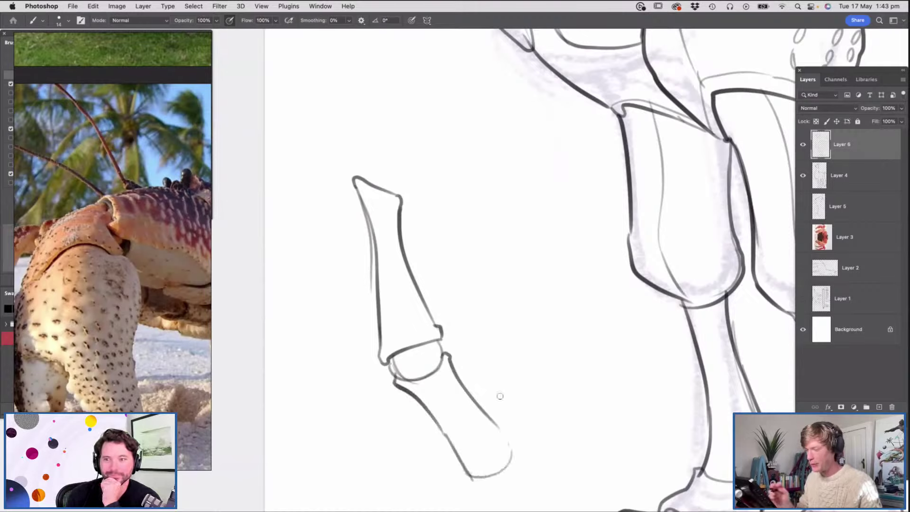
Erase the demonstration sketch of the jointed leg segments
key("e")
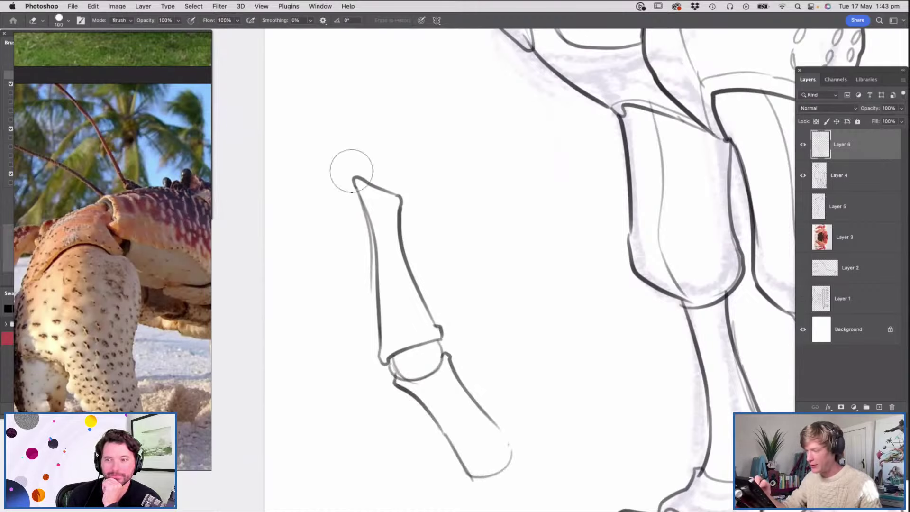
mouse_move(364, 179)
left_mouse_down()
mouse_move(376, 260)
mouse_move(379, 227)
mouse_move(420, 283)
mouse_move(440, 347)
mouse_move(465, 379)
mouse_move(421, 344)
mouse_move(442, 410)
mouse_move(478, 450)
mouse_move(448, 433)
left_mouse_up()
key("z")
left_click_drag(393, 182, 355, 217)
Reinforce both side contours of the far front leg's shin
left_click_drag(638, 276, 655, 278)
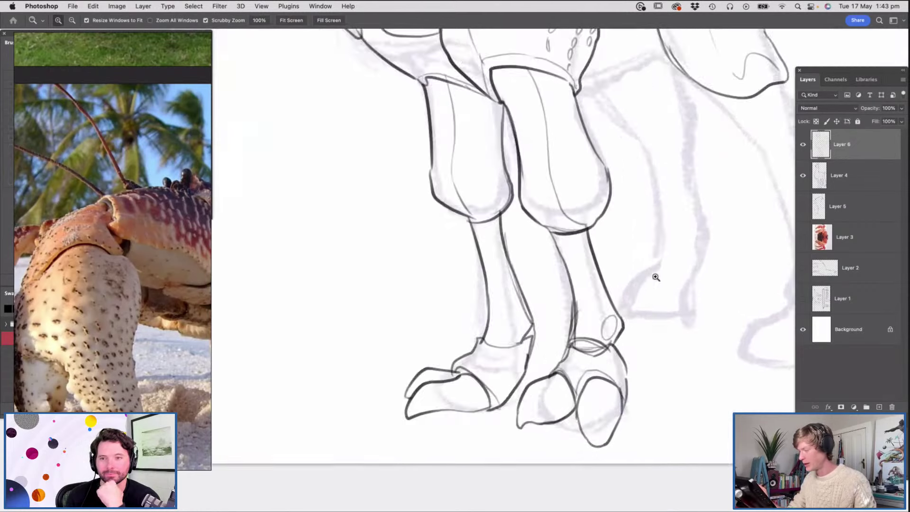
key("b")
left_click_drag(502, 216, 530, 302)
mouse_move(469, 219)
left_mouse_down()
mouse_move(493, 319)
mouse_move(480, 336)
mouse_move(529, 329)
left_mouse_up()
Draw the near hind leg's lower segment below the thigh plate and its foot with pointed toes
key("z")
left_click_drag(414, 341, 363, 351)
left_click_drag(593, 240, 610, 249)
left_click(610, 249)
key("b")
mouse_move(586, 179)
left_mouse_down()
mouse_move(624, 223)
mouse_move(623, 370)
mouse_move(581, 353)
mouse_move(578, 268)
mouse_move(516, 181)
left_mouse_up()
mouse_move(585, 362)
left_mouse_down()
mouse_move(534, 413)
mouse_move(570, 377)
mouse_move(566, 388)
mouse_move(602, 412)
left_mouse_up()
mouse_move(563, 386)
left_mouse_down()
mouse_move(559, 426)
mouse_move(621, 367)
left_mouse_up()
Draw the far hind leg as an upper segment, a knee joint line, a narrow shin and a foot
mouse_move(427, 178)
left_mouse_down()
mouse_move(480, 238)
mouse_move(514, 237)
mouse_move(503, 172)
left_mouse_up()
mouse_move(473, 236)
left_mouse_down()
mouse_move(490, 339)
mouse_move(488, 309)
mouse_move(512, 333)
mouse_move(520, 310)
mouse_move(513, 239)
left_mouse_up()
mouse_move(483, 330)
left_mouse_down()
mouse_move(445, 369)
mouse_move(463, 357)
mouse_move(493, 361)
mouse_move(451, 376)
mouse_move(478, 385)
mouse_move(503, 375)
mouse_move(521, 326)
left_mouse_up()
key("z")
Draw the belly line between the front leg and thigh, and add curved plate lines across the lower flank
left_click_drag(526, 368, 486, 387)
left_click_drag(498, 267, 502, 220)
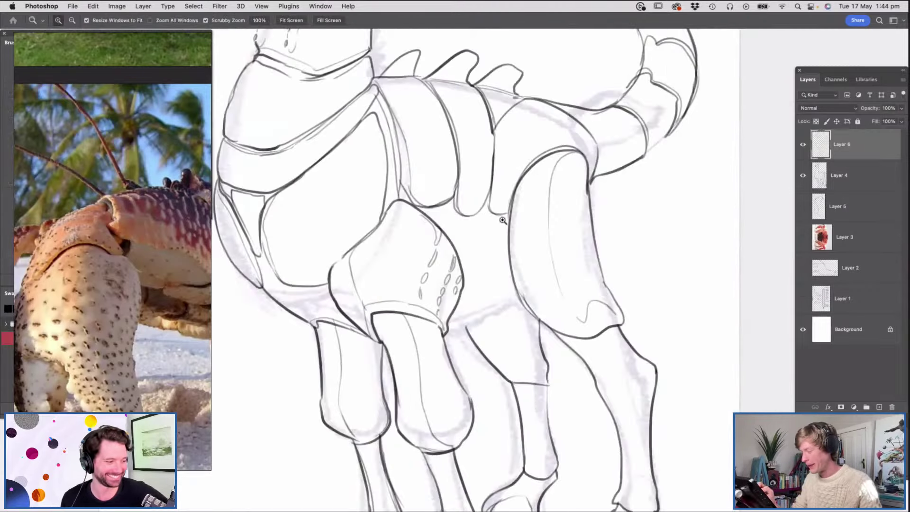
key("b")
left_click_drag(447, 330, 511, 297)
mouse_move(484, 202)
left_mouse_down()
mouse_move(464, 311)
mouse_move(500, 232)
left_mouse_up()
mouse_move(502, 209)
left_mouse_down()
mouse_move(503, 255)
mouse_move(471, 322)
left_mouse_up()
mouse_move(461, 328)
left_mouse_down()
mouse_move(506, 244)
mouse_move(485, 318)
left_mouse_up()
left_click_drag(509, 269, 505, 302)
Hide Layer 4 to show the inked creature without the faded sketch
key("z")
left_click(566, 270, "alt")
left_click(569, 271, "alt")
left_click(575, 254)
left_click(526, 244)
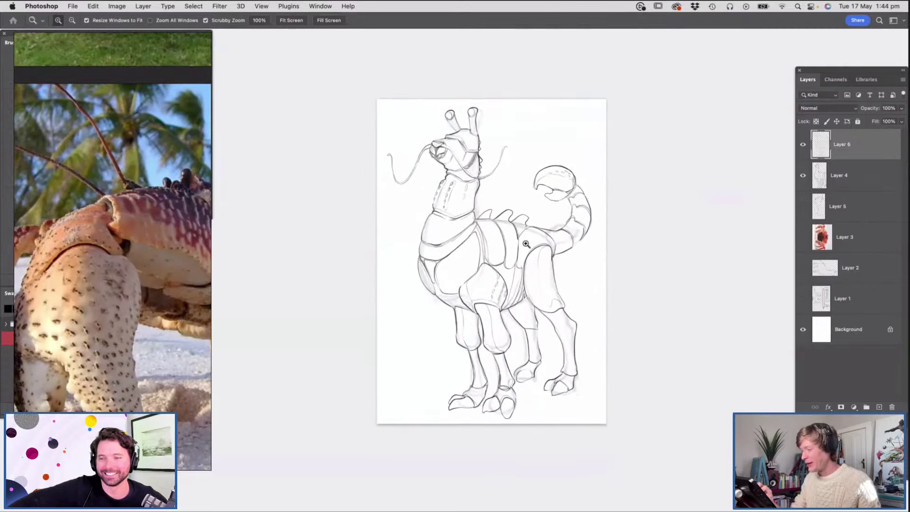
left_click(802, 178)
mouse_move(527, 240)
left_mouse_down()
mouse_move(538, 273)
mouse_move(569, 294)
left_mouse_up()
left_click_drag(561, 261, 566, 269)
key("b")
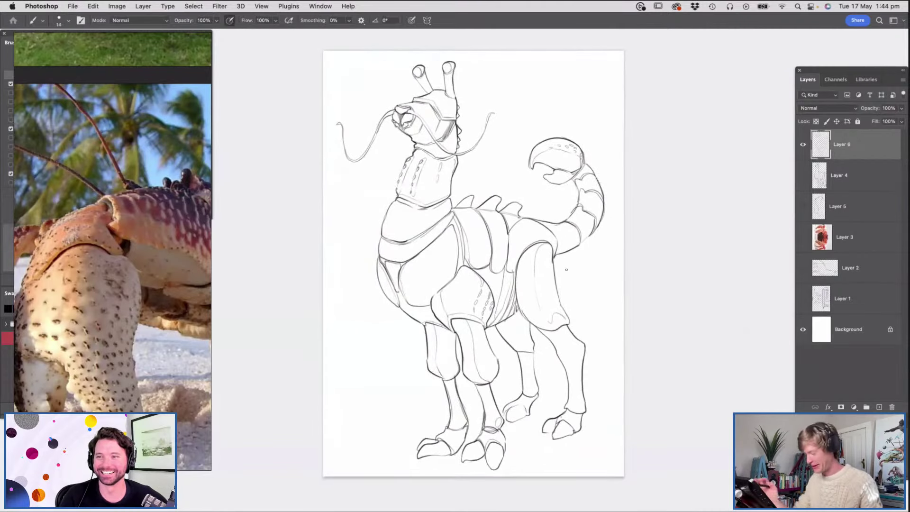
key("z")
mouse_move(587, 240)
left_mouse_down()
mouse_move(573, 254)
mouse_move(605, 241)
left_mouse_up()
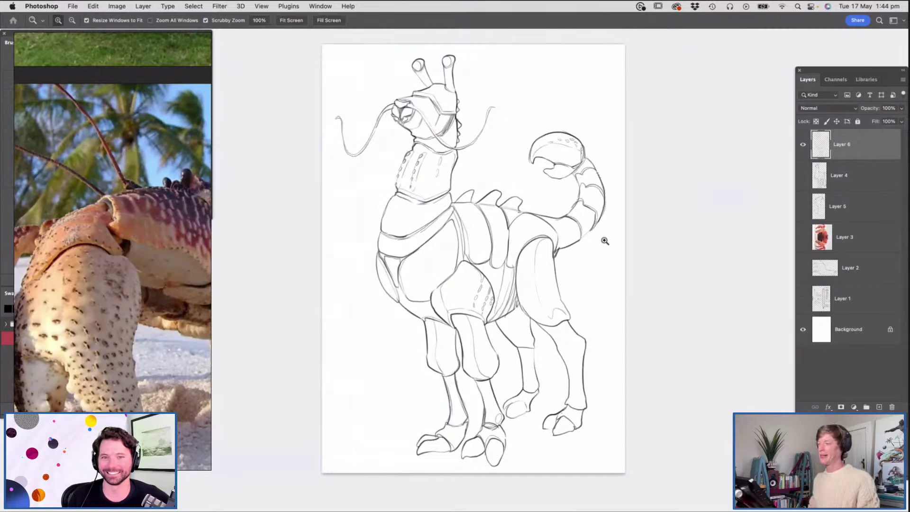
left_click_drag(553, 205, 540, 207)
mouse_move(578, 175)
left_mouse_down()
mouse_move(598, 199)
mouse_move(553, 265)
left_mouse_up()
left_click_drag(554, 327, 559, 330)
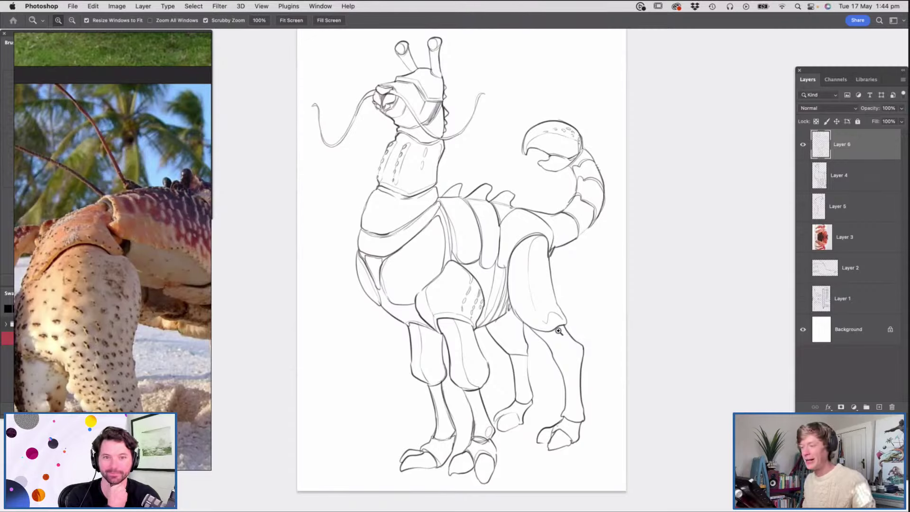
mouse_move(497, 250)
left_mouse_down()
mouse_move(483, 261)
mouse_move(525, 246)
mouse_move(536, 256)
left_mouse_up()
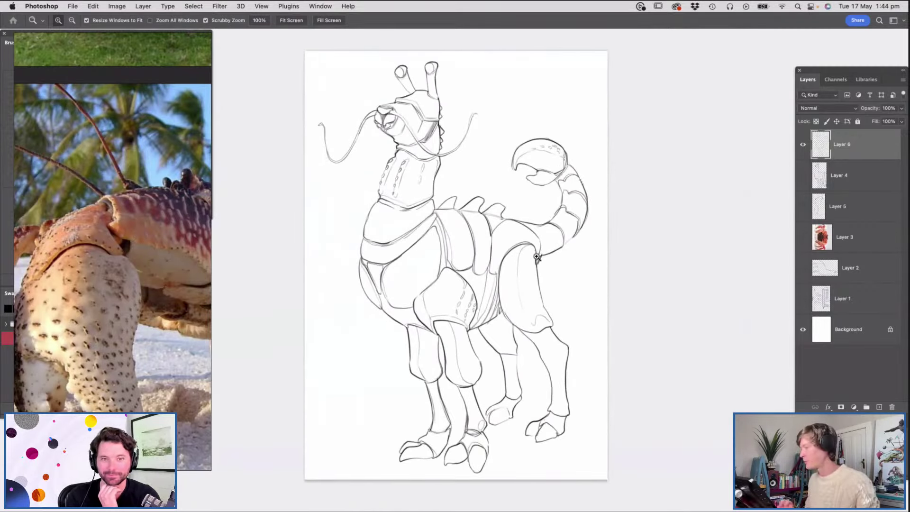
Hide Layer 6 and add a new empty layer above it
left_click(803, 145)
left_click(879, 407)
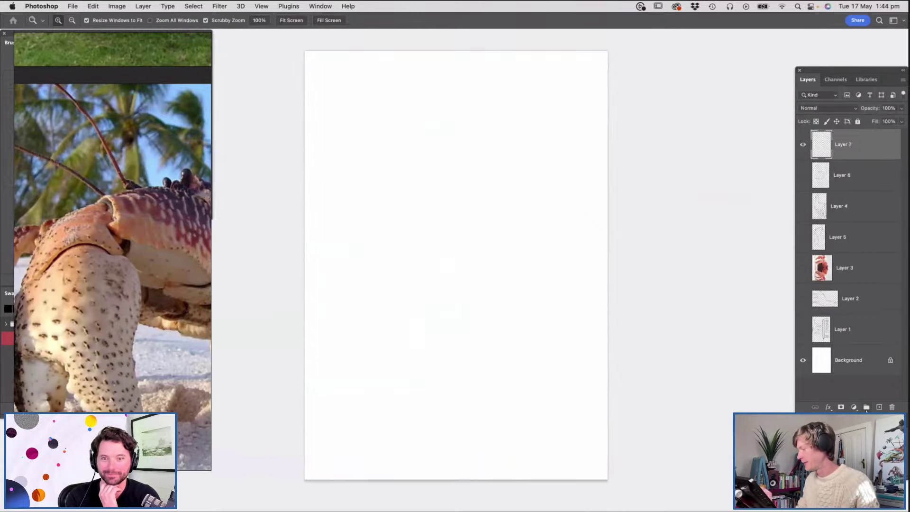
left_click_drag(436, 157, 450, 234)
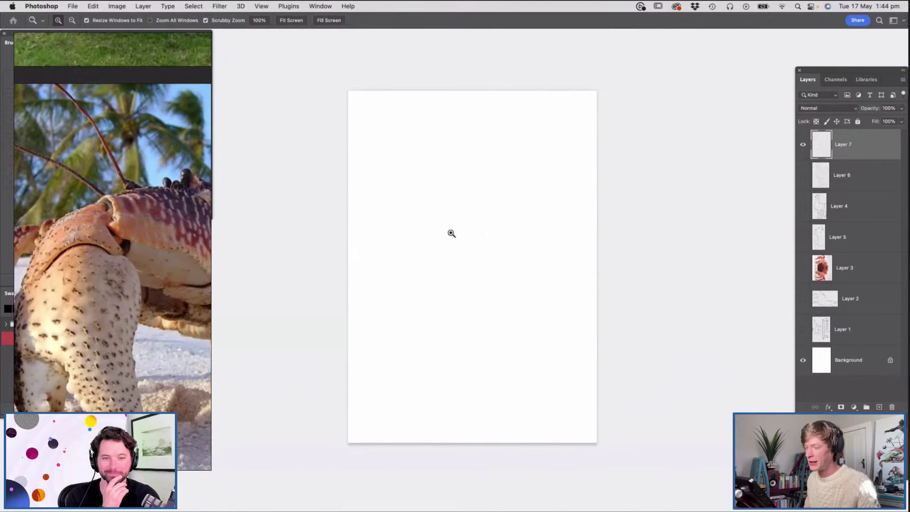
Look over the llama and crab photos on the reference board
scroll(143, 204, "down", 5)
scroll(143, 205, "down", 3)
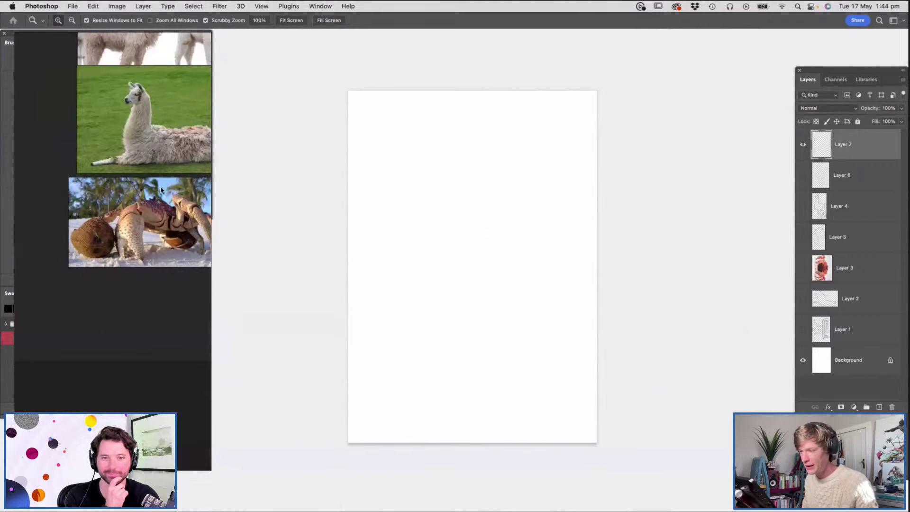
scroll(173, 97, "down", 3)
scroll(173, 97, "up", 3)
scroll(111, 279, "up", 3)
scroll(147, 253, "down", 3)
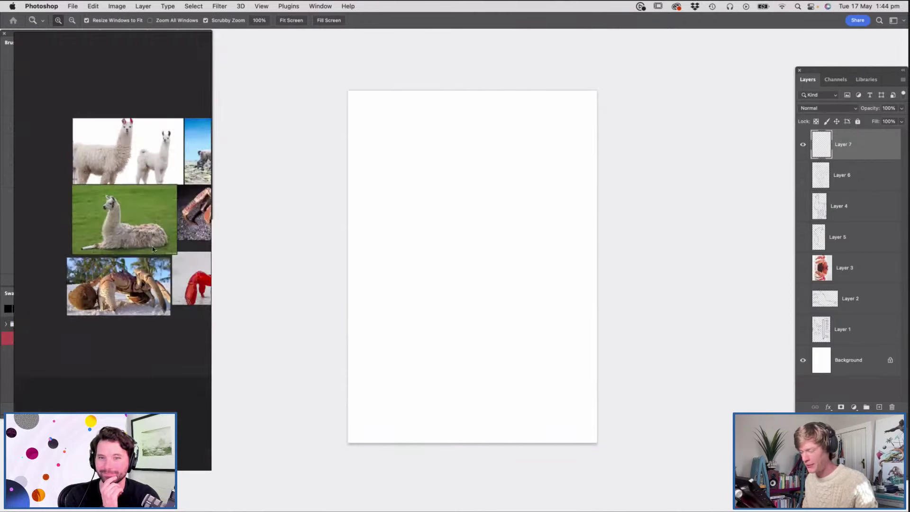
scroll(471, 213, "up", 1)
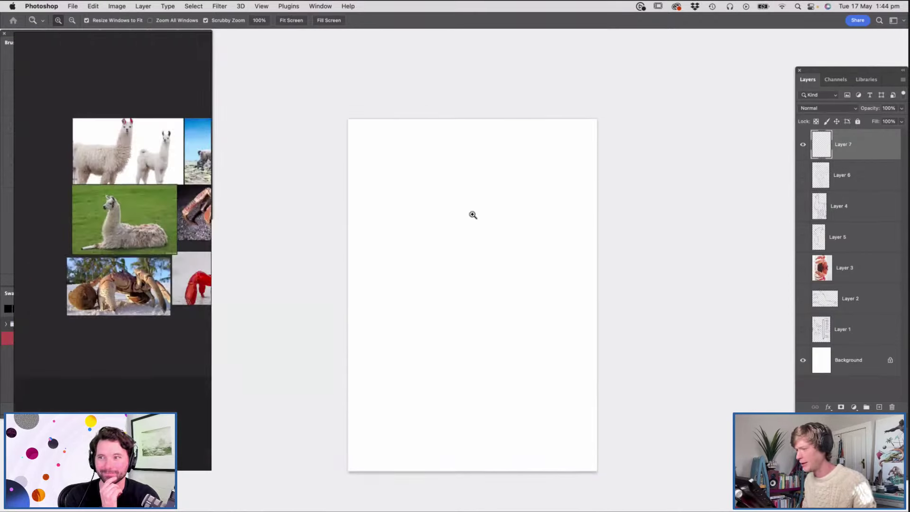
scroll(516, 243, "up", 3)
scroll(416, 215, "down", 2)
scroll(382, 229, "up", 4)
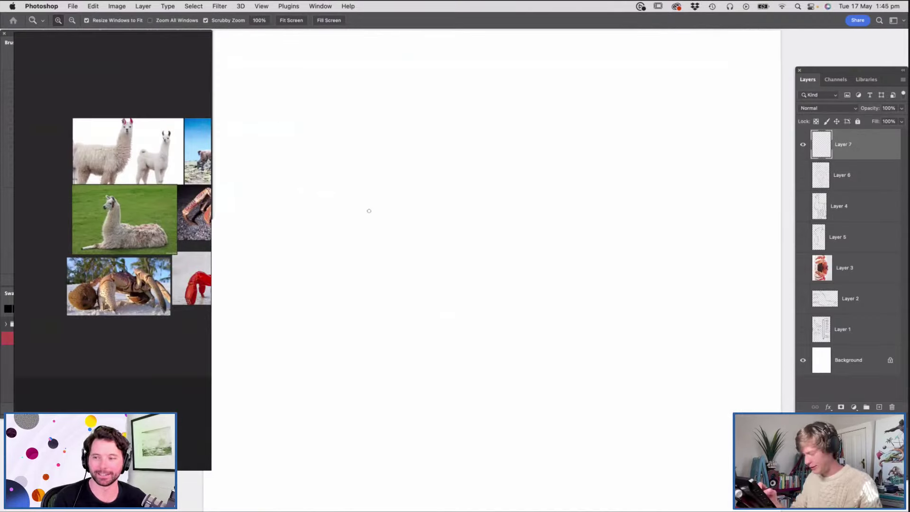
Choose a textured sketching brush at size 27 and set the foreground colour to a dark navy blue
key("b")
right_click(369, 210)
double_click(451, 284)
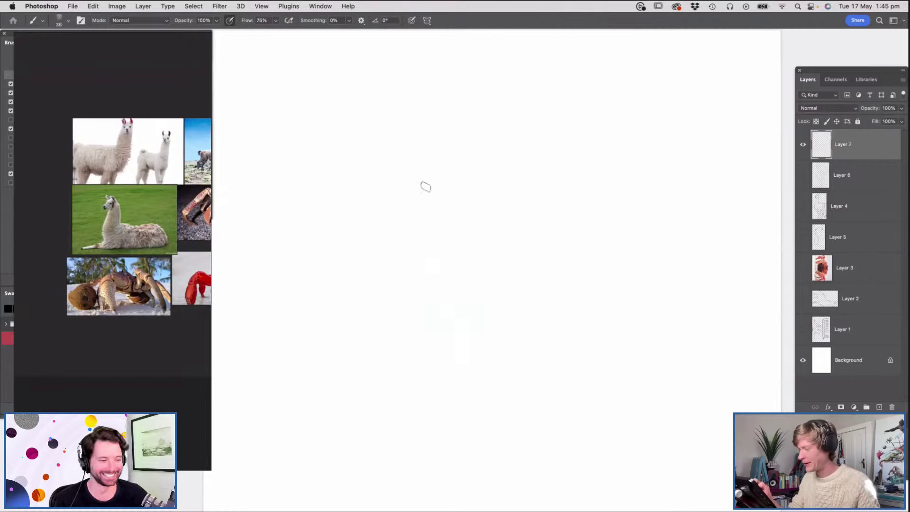
left_click_drag(425, 185, 382, 267)
key("ctrl+z")
key("n")
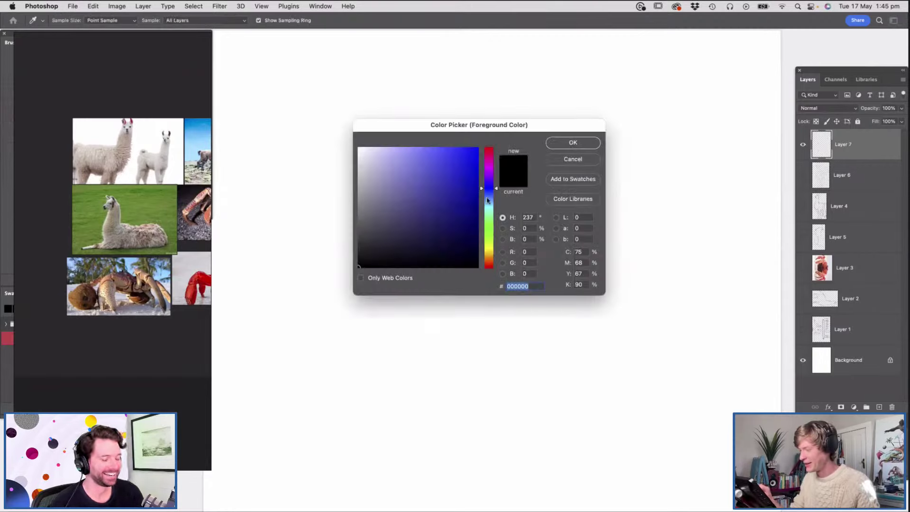
left_click_drag(488, 191, 488, 197)
left_click_drag(441, 214, 430, 249)
left_click(568, 145)
right_click(370, 222)
left_click(453, 205)
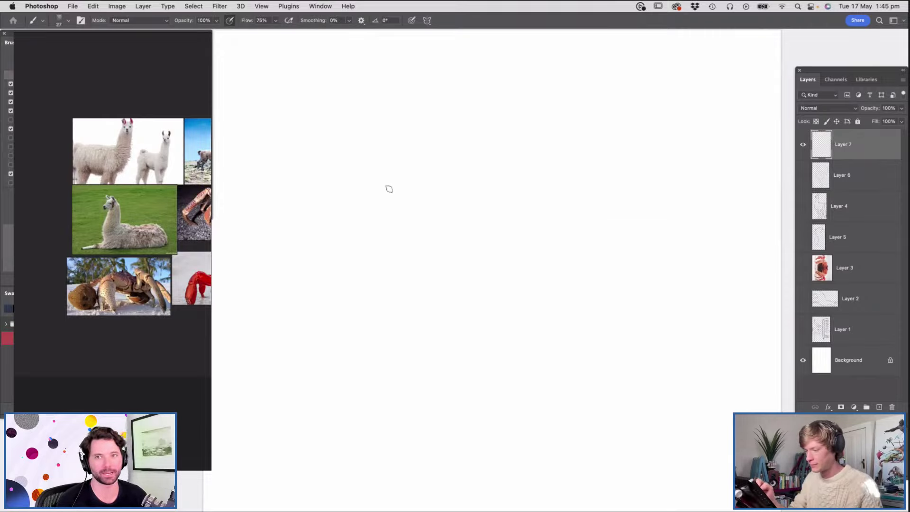
mouse_move(365, 165)
left_mouse_down()
mouse_move(443, 137)
mouse_move(488, 157)
left_mouse_up()
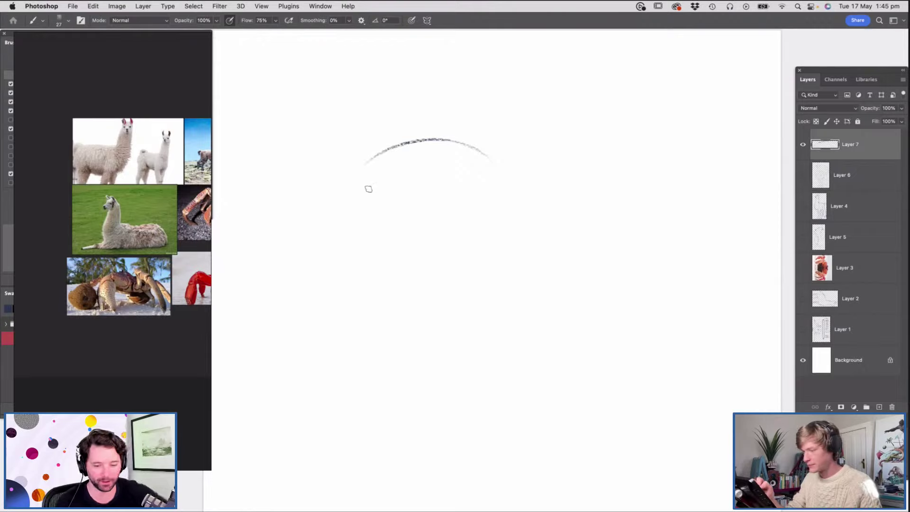
scroll(126, 243, "down", 3)
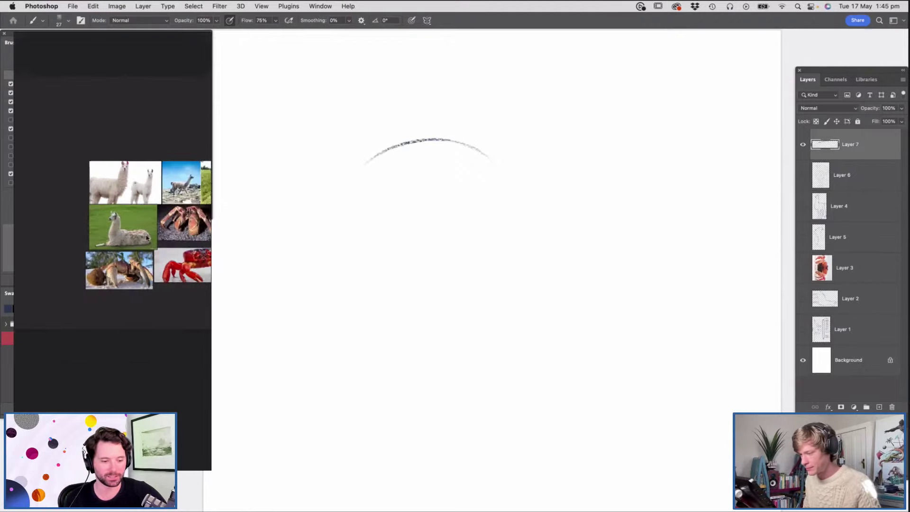
scroll(147, 238, "down", 1)
scroll(150, 247, "up", 5)
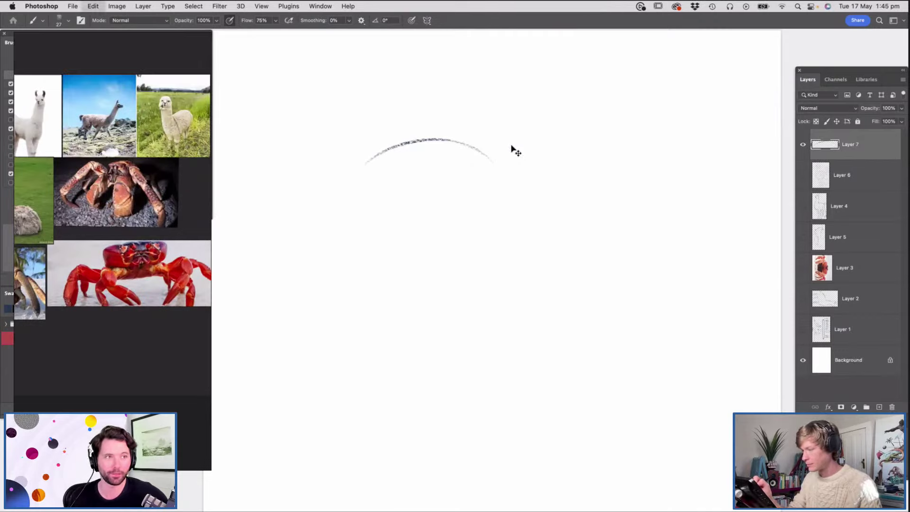
key("super+z")
Sketch the crab's tilted oval shell with an underside curve and an outer rim wrapping around its rear and belly
mouse_move(344, 146)
left_mouse_down()
mouse_move(420, 140)
mouse_move(493, 180)
mouse_move(305, 163)
mouse_move(302, 206)
mouse_move(380, 242)
mouse_move(489, 240)
mouse_move(451, 258)
left_mouse_up()
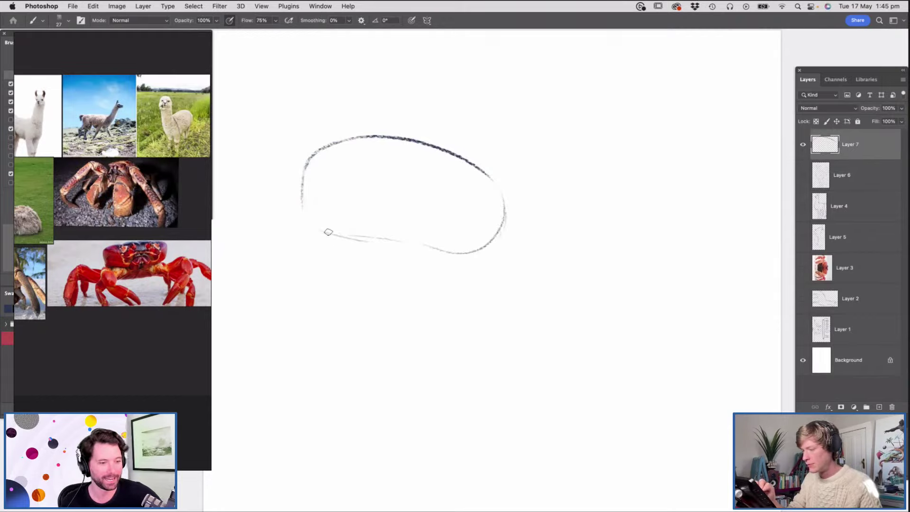
mouse_move(314, 225)
left_mouse_down()
mouse_move(368, 262)
mouse_move(509, 278)
mouse_move(528, 236)
left_mouse_up()
left_click_drag(493, 187, 527, 274)
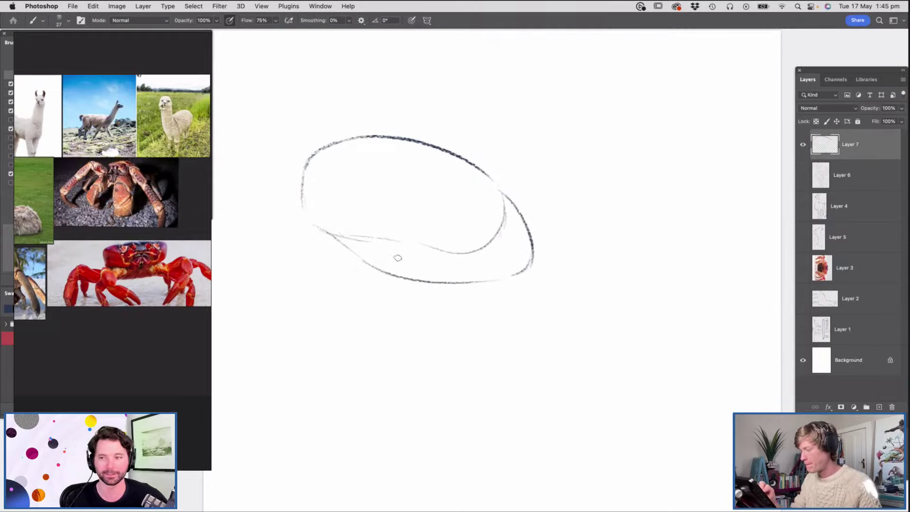
Sketch the open near pincer below the belly and the rounded far claw with its jointed arm
mouse_move(411, 278)
left_mouse_down()
mouse_move(476, 240)
mouse_move(493, 275)
mouse_move(474, 333)
left_mouse_up()
mouse_move(459, 298)
left_mouse_down()
mouse_move(345, 327)
mouse_move(467, 305)
mouse_move(415, 328)
left_mouse_up()
mouse_move(283, 258)
left_mouse_down()
mouse_move(243, 263)
mouse_move(262, 319)
mouse_move(284, 259)
left_mouse_up()
mouse_move(246, 296)
left_mouse_down()
mouse_move(268, 353)
mouse_move(280, 332)
left_mouse_up()
left_click_drag(281, 254, 291, 303)
mouse_move(320, 270)
left_mouse_down()
mouse_move(327, 237)
mouse_move(331, 280)
mouse_move(311, 301)
mouse_move(344, 258)
left_mouse_up()
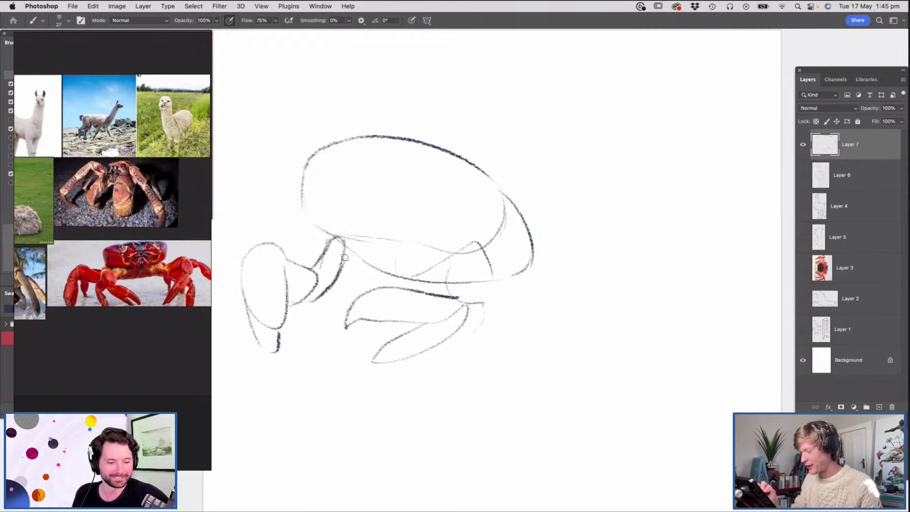
Draw the near claw's arm curving from the shell's underside down to the pincer's joint
key("z")
mouse_move(511, 252)
left_mouse_down()
mouse_move(526, 272)
mouse_move(489, 178)
left_mouse_up()
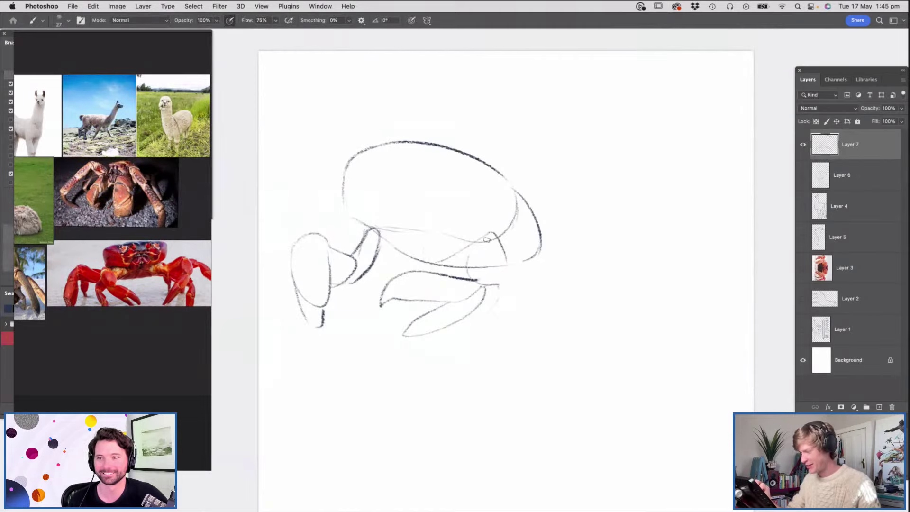
key("b")
mouse_move(471, 251)
left_mouse_down()
mouse_move(503, 277)
mouse_move(475, 319)
left_mouse_up()
left_click_drag(476, 279, 499, 282)
Sketch two rounded eyestalks on top of the shell
key("z")
left_click_drag(513, 252, 506, 248)
mouse_move(445, 197)
left_mouse_down()
mouse_move(476, 219)
mouse_move(468, 152)
mouse_move(499, 161)
mouse_move(464, 198)
mouse_move(420, 177)
mouse_move(397, 146)
mouse_move(402, 187)
left_mouse_up()
key("b")
left_click_drag(414, 189, 425, 190)
left_click_drag(598, 253, 612, 290)
Darken the shell's front edge and add a vertical centre line and a long curved contour line across the shell
key("z")
left_click_drag(477, 257, 452, 267)
left_click_drag(531, 286, 566, 279)
key("b")
left_click_drag(346, 187, 355, 247)
left_click_drag(339, 208, 342, 256)
mouse_move(391, 194)
left_mouse_down()
mouse_move(391, 235)
mouse_move(408, 268)
left_mouse_up()
mouse_move(369, 194)
left_mouse_down()
mouse_move(492, 207)
mouse_move(542, 247)
left_mouse_up()
Darken the near pincer's upper edge and the outline and tip of the far claw
mouse_move(495, 269)
left_mouse_down()
mouse_move(519, 312)
mouse_move(398, 309)
mouse_move(388, 334)
left_mouse_up()
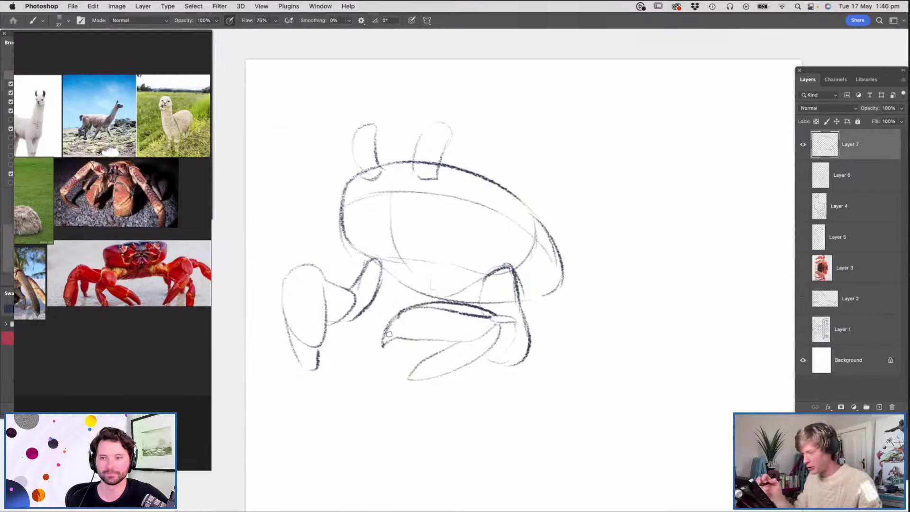
left_click_drag(317, 274, 323, 334)
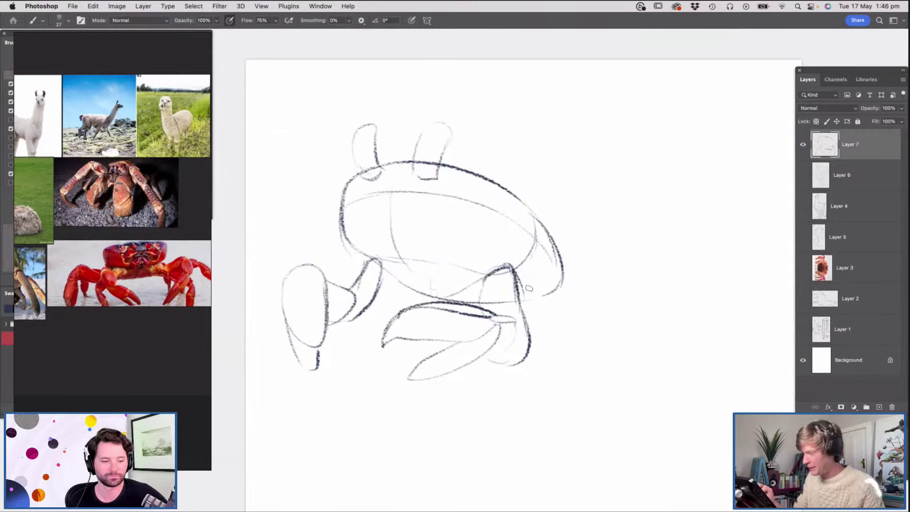
mouse_move(286, 325)
left_mouse_down()
mouse_move(294, 345)
mouse_move(319, 352)
left_mouse_up()
Try sketching several jointed walking legs extending from the rear of the shell
mouse_move(530, 246)
left_mouse_down()
mouse_move(651, 224)
mouse_move(696, 284)
left_mouse_up()
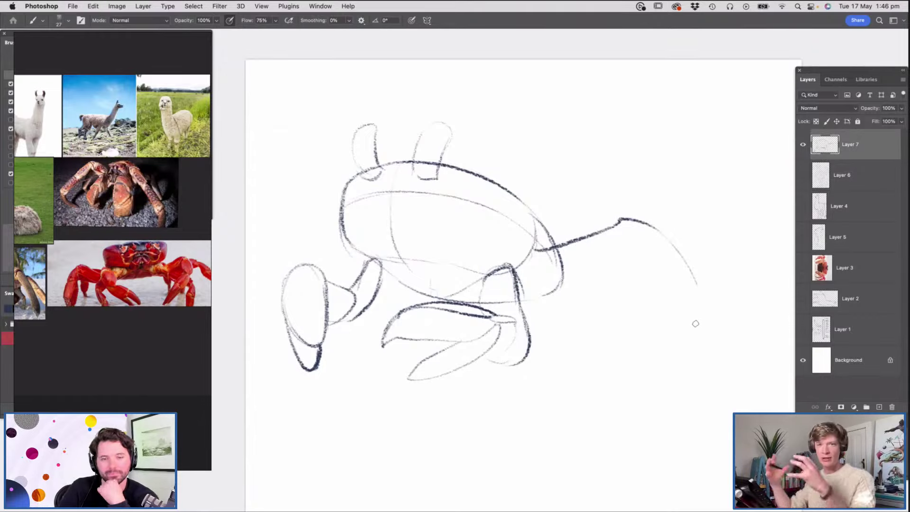
mouse_move(527, 268)
left_mouse_down()
mouse_move(618, 247)
mouse_move(695, 278)
mouse_move(663, 285)
left_mouse_up()
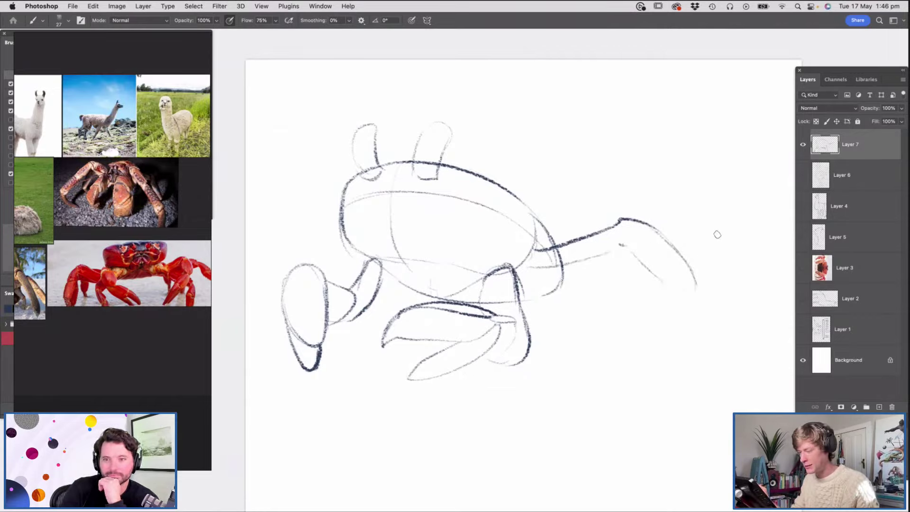
mouse_move(632, 256)
left_mouse_down()
mouse_move(703, 331)
mouse_move(688, 316)
left_mouse_up()
left_click_drag(531, 279, 614, 258)
mouse_move(638, 225)
left_mouse_down()
mouse_move(701, 218)
mouse_move(773, 310)
left_mouse_up()
mouse_move(564, 284)
left_mouse_down()
mouse_move(606, 291)
mouse_move(623, 272)
mouse_move(620, 361)
left_mouse_up()
left_click_drag(606, 292, 619, 366)
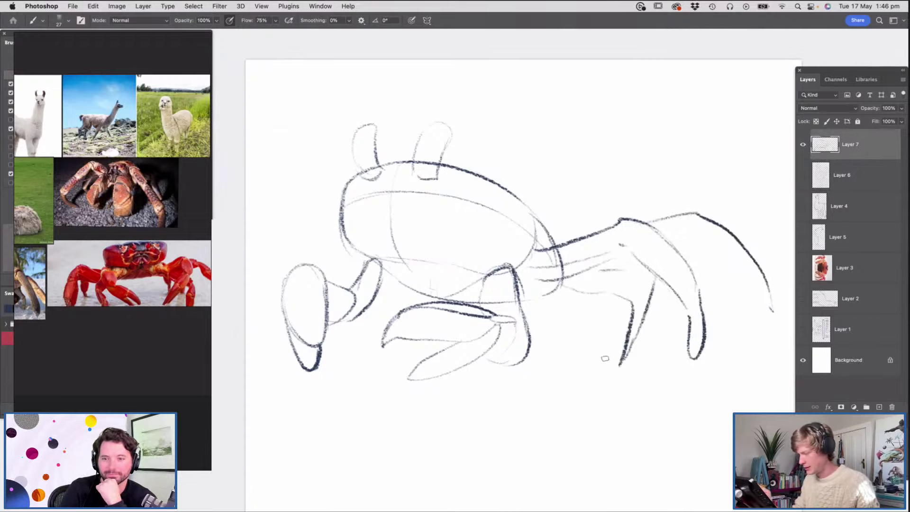
left_click_drag(507, 298, 457, 299)
left_click_drag(609, 315, 637, 310)
Erase the jointed walking legs behind the shell, leaving short stubs at the body
key("e")
mouse_move(561, 238)
left_mouse_down()
mouse_move(529, 237)
mouse_move(535, 271)
mouse_move(577, 325)
mouse_move(651, 284)
mouse_move(666, 300)
mouse_move(542, 246)
mouse_move(557, 296)
left_mouse_up()
key("b")
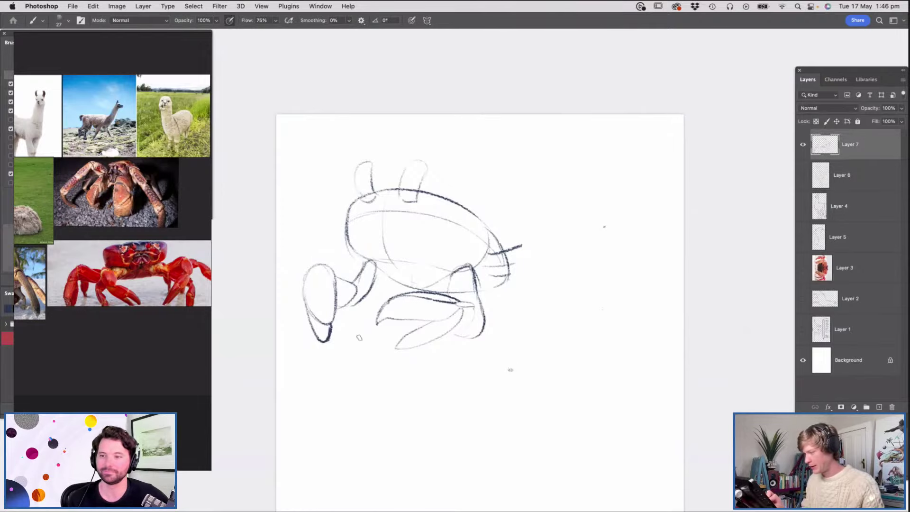
Mark foot points, a ground line and leg arcs behind the shell, and draw one curved leg guide on the opposite side
left_click_drag(518, 320, 573, 318)
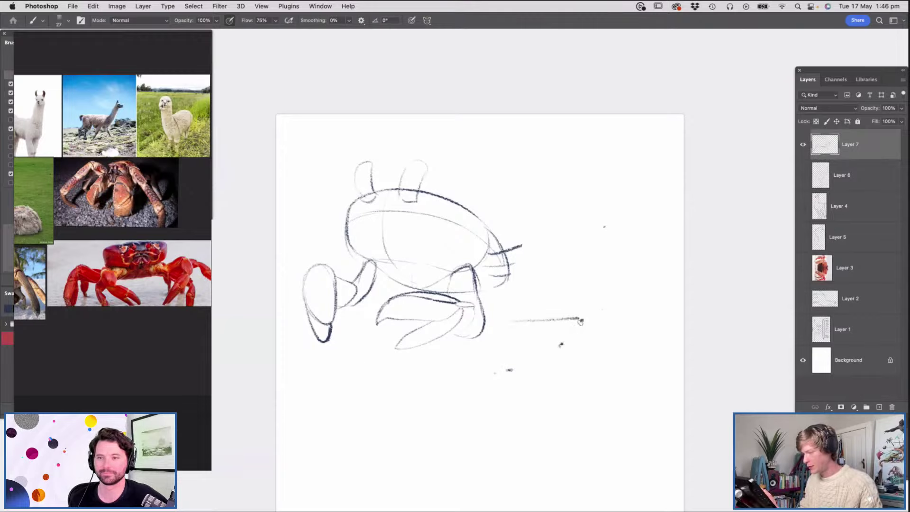
mouse_move(521, 251)
left_mouse_down()
mouse_move(559, 296)
mouse_move(565, 338)
left_mouse_up()
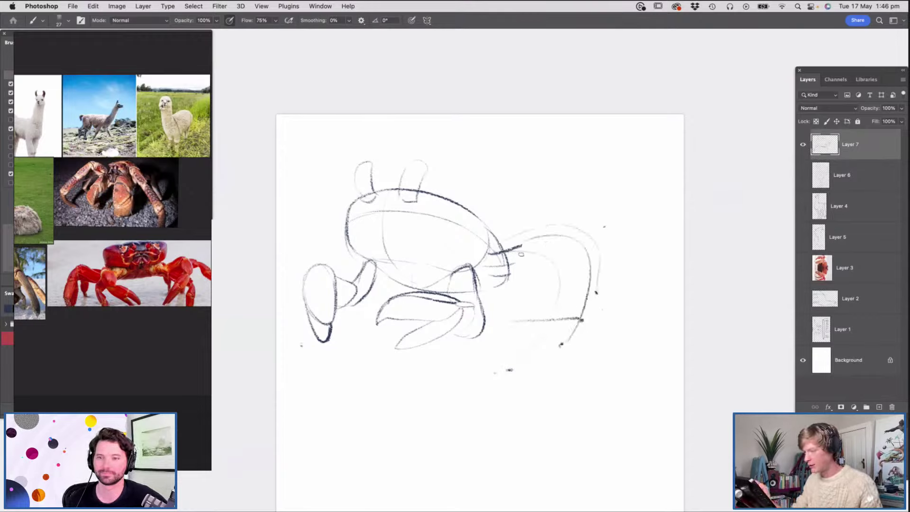
left_click_drag(343, 233, 295, 332)
key("super+space")
mouse_move(567, 241)
left_mouse_down()
mouse_move(532, 252)
mouse_move(562, 262)
left_mouse_up()
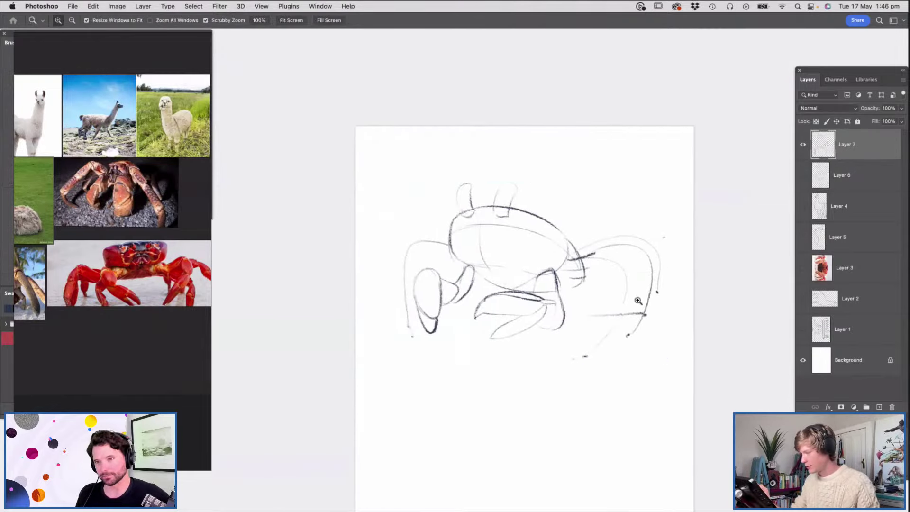
left_click(634, 298)
key("b")
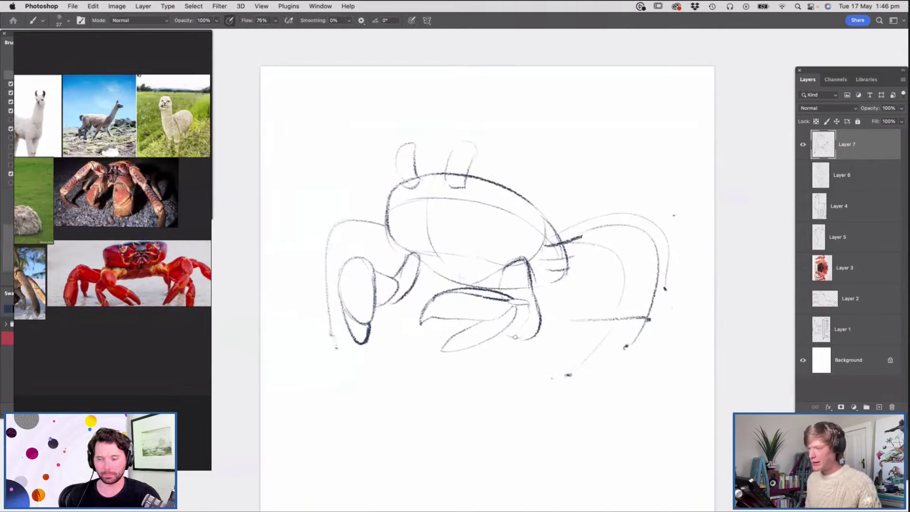
Sketch a simple upright human figure below the crab with a head, boxy torso, hips and two straight legs
key("super+space")
left_click_drag(499, 205, 461, 218)
left_click_drag(484, 323, 517, 343)
left_click_drag(497, 248, 509, 262)
key("b")
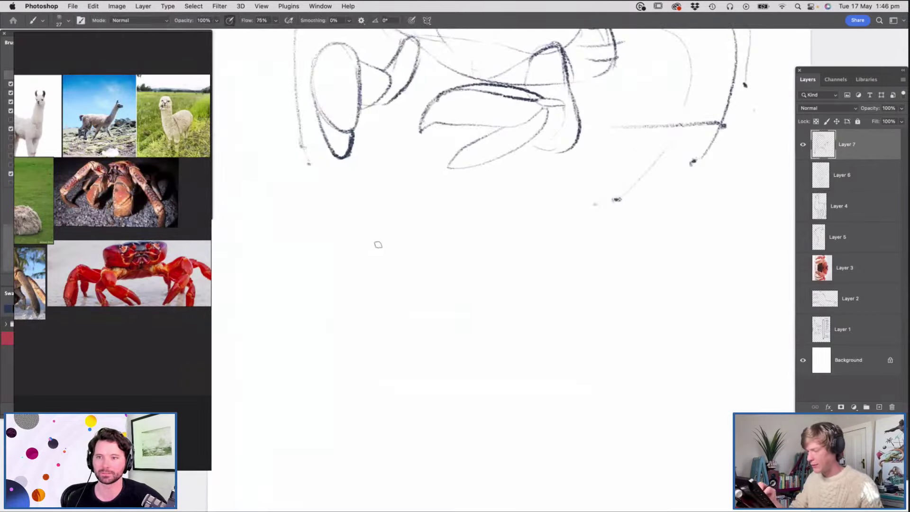
mouse_move(422, 246)
left_mouse_down()
mouse_move(356, 247)
mouse_move(397, 187)
mouse_move(405, 210)
left_mouse_up()
left_click_drag(357, 246, 354, 305)
left_click_drag(421, 244, 417, 301)
mouse_move(416, 311)
left_mouse_down()
mouse_move(363, 311)
mouse_move(364, 348)
mouse_move(420, 452)
left_mouse_up()
left_click_drag(365, 355, 374, 462)
Sketch a second human figure with a pelvis oval, two slanted legs, a torso with centre line and a head
key("z")
left_click_drag(427, 294, 397, 297)
left_click_drag(487, 327, 505, 346)
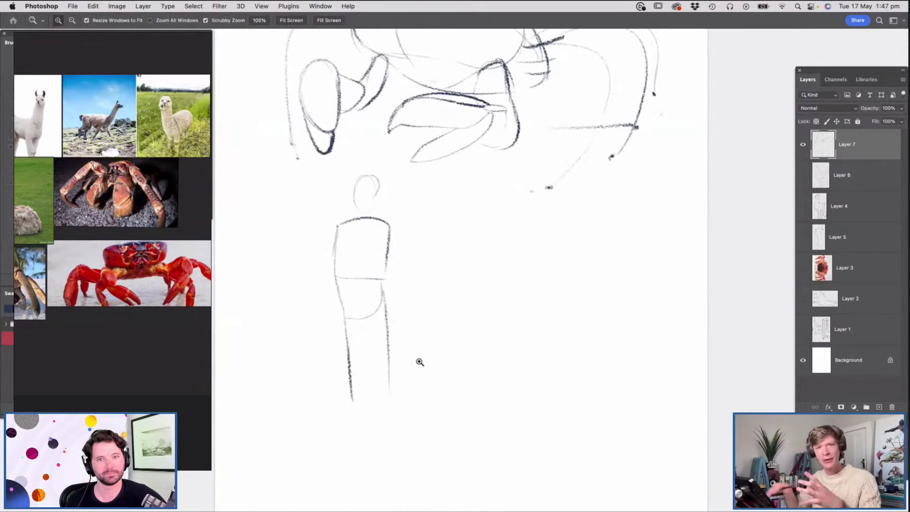
key("b")
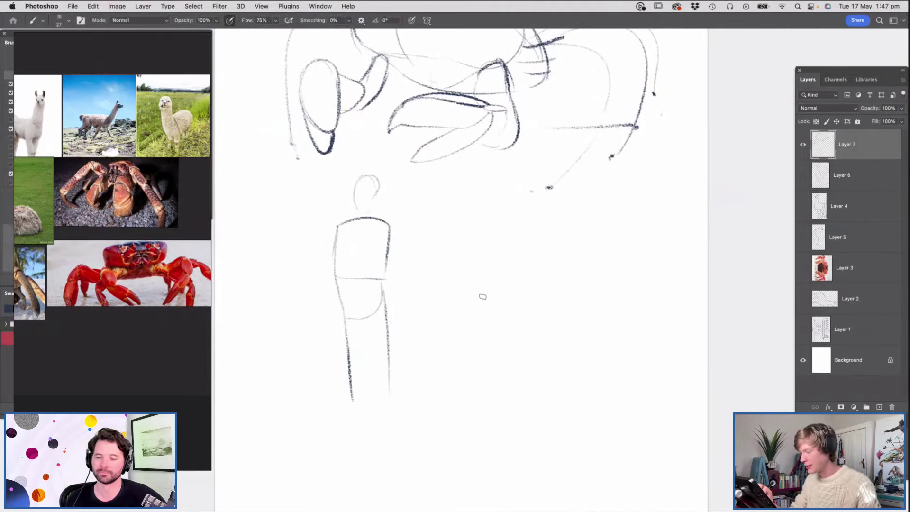
mouse_move(523, 292)
left_mouse_down()
mouse_move(500, 409)
mouse_move(509, 383)
mouse_move(508, 458)
left_mouse_up()
left_click_drag(519, 289, 513, 386)
left_click_drag(469, 298, 419, 444)
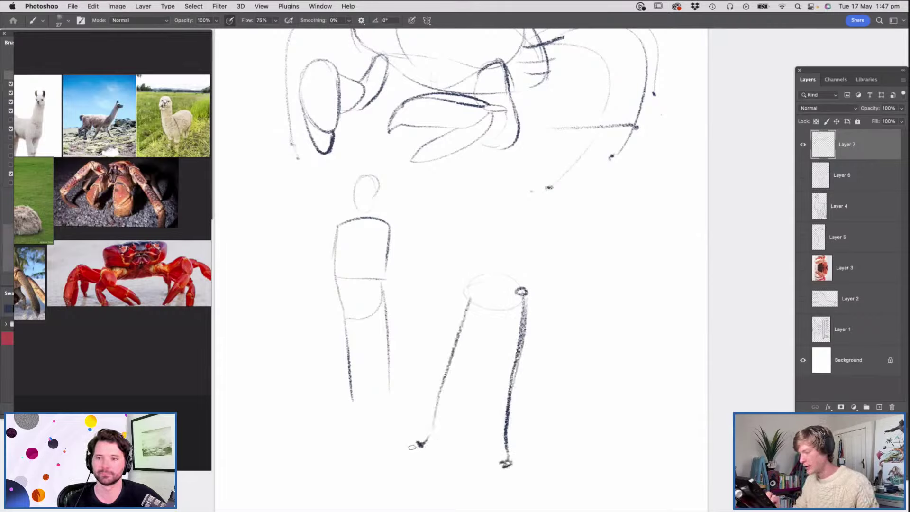
mouse_move(474, 284)
left_mouse_down()
mouse_move(520, 282)
mouse_move(482, 198)
mouse_move(522, 273)
left_mouse_up()
left_click_drag(471, 208, 461, 283)
left_click_drag(488, 191, 498, 173)
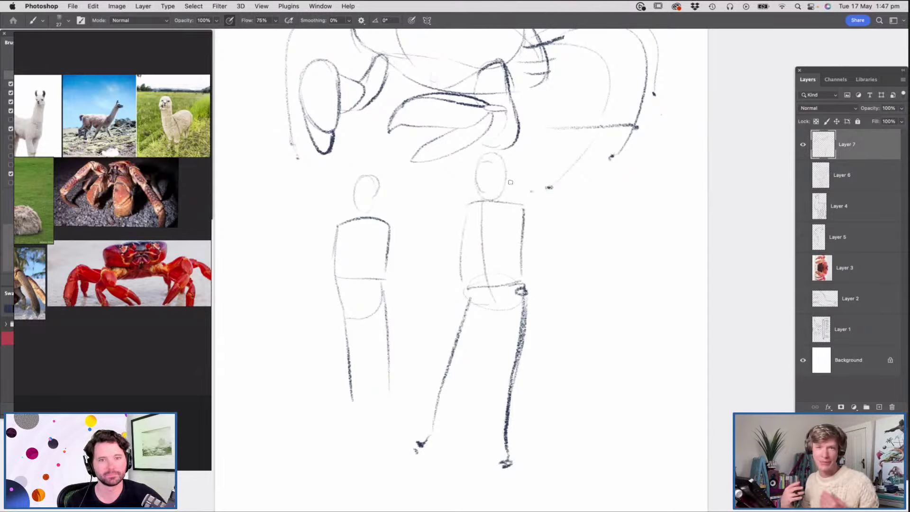
Undo the strokes of the second human figure
key("super+z")
key("super+z")
key("super+z")
key("super+z")
key("super+z")
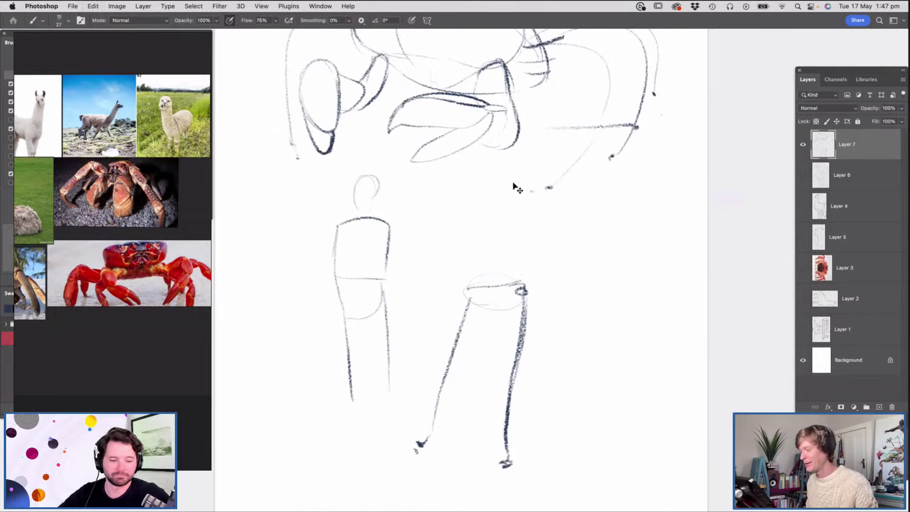
key("super+z")
key("super+z")
key("super+z")
key("super+z")
key("super+z")
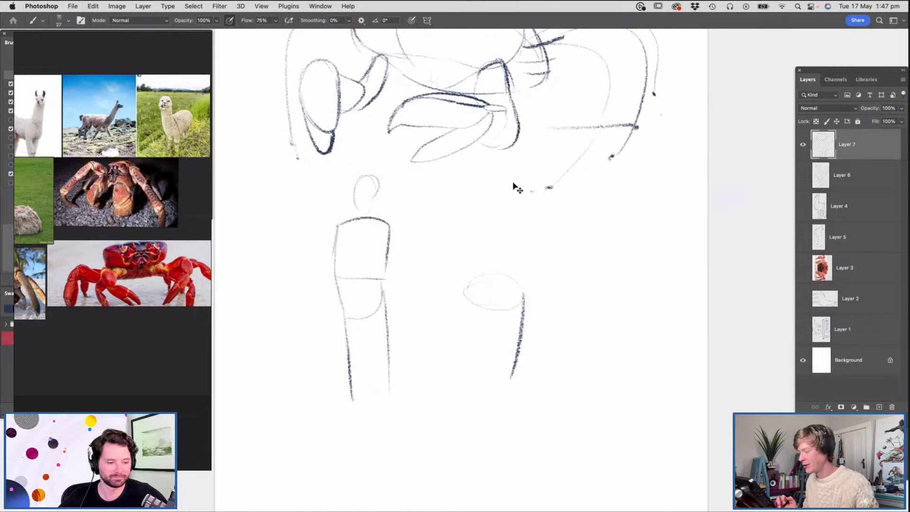
Lasso the remaining upright human figure, delete it and clear the selection
mouse_move(491, 388)
left_mouse_down()
mouse_move(491, 270)
mouse_move(475, 239)
left_mouse_up()
key("l")
mouse_move(383, 213)
left_mouse_down()
mouse_move(426, 326)
mouse_move(412, 246)
left_mouse_up()
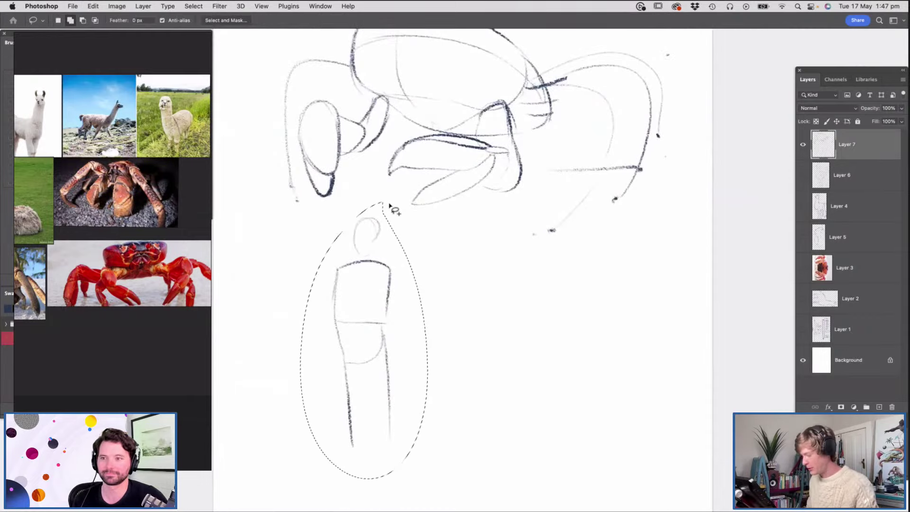
key("Delete")
key("m")
key("super+d")
Draw two jointed walking legs behind the shell over the arc guides, with bent knees and pointed feet
left_click_drag(478, 365, 412, 362)
mouse_move(484, 215)
left_mouse_down()
mouse_move(593, 209)
mouse_move(614, 297)
mouse_move(569, 363)
mouse_move(593, 280)
mouse_move(570, 212)
left_mouse_up()
key("b")
mouse_move(518, 231)
left_mouse_down()
mouse_move(573, 232)
mouse_move(621, 201)
mouse_move(658, 274)
left_mouse_up()
mouse_move(600, 230)
left_mouse_down()
mouse_move(653, 279)
mouse_move(644, 327)
left_mouse_up()
left_click_drag(649, 279, 641, 326)
left_click_drag(623, 256, 612, 289)
Draw the jointed walking legs beside the far claw, with an upper segment, knee and narrow pointed shins
left_click_drag(339, 219, 271, 219)
left_click_drag(281, 208, 262, 265)
mouse_move(292, 222)
left_mouse_down()
mouse_move(265, 273)
mouse_move(273, 331)
left_mouse_up()
left_click_drag(274, 269, 279, 333)
Fade Layer 7 to 22% opacity and add a new empty layer above it
key("z")
left_click_drag(482, 336, 468, 341)
left_click_drag(429, 283, 453, 293)
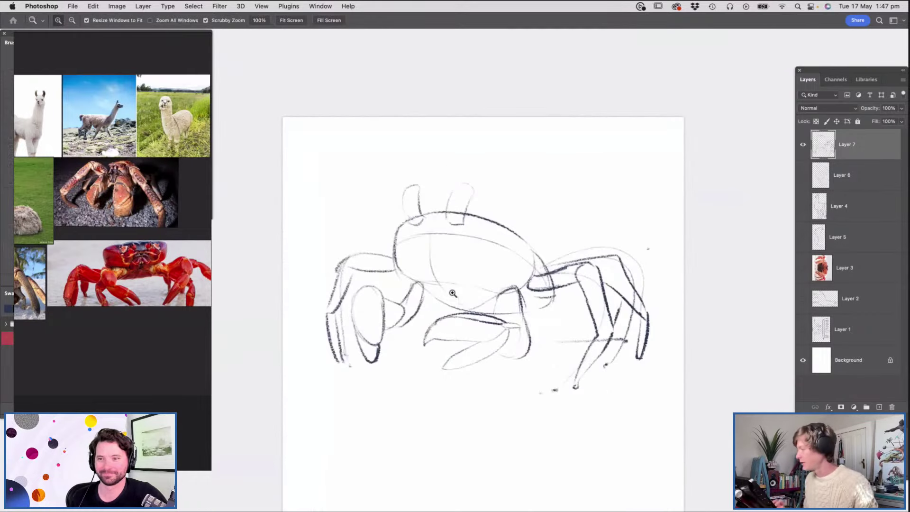
left_click(902, 109)
left_click_drag(874, 120, 872, 121)
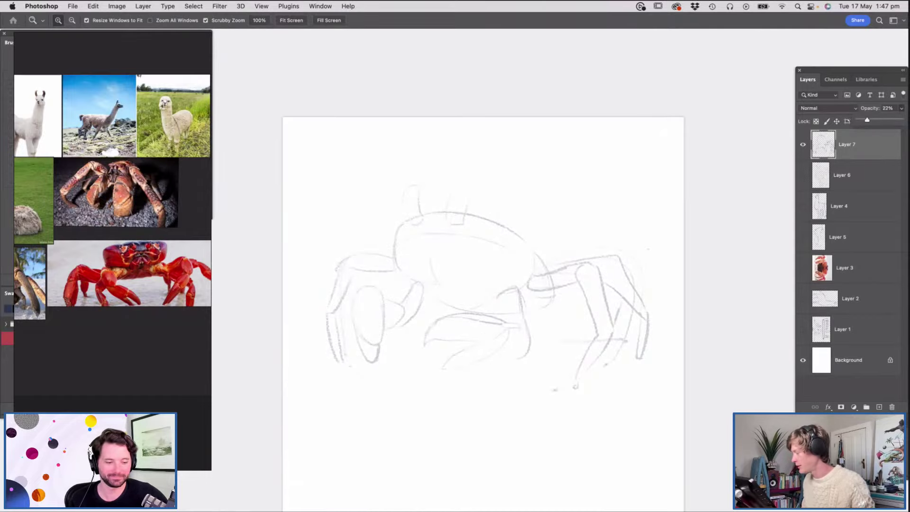
left_click(879, 407)
left_click(529, 285)
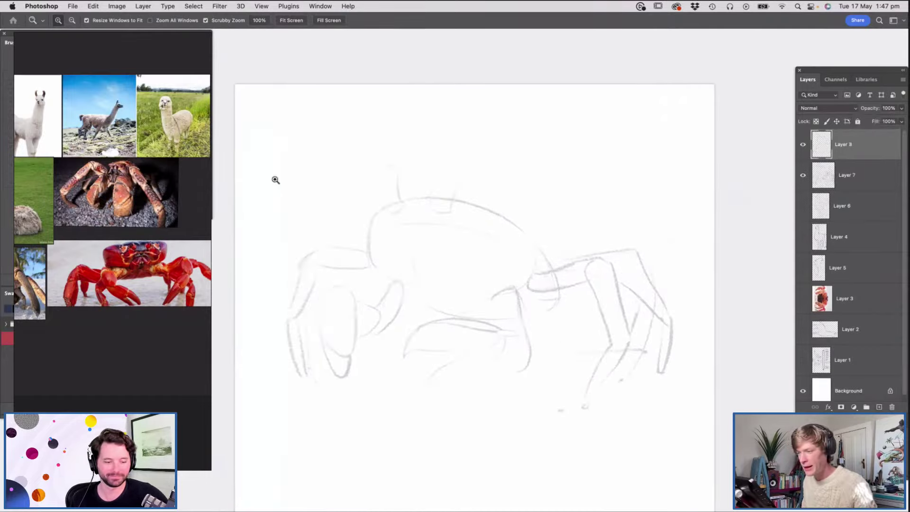
Enlarge the standing white llama on the reference board and frame the shell of the faded crab sketch
left_click_drag(30, 111, 188, 220)
left_click(169, 164, "alt")
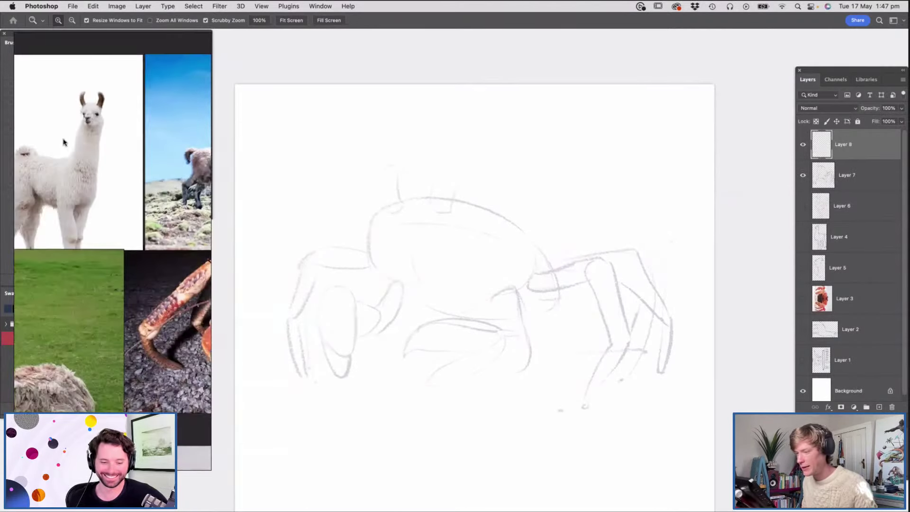
scroll(87, 114, "up", 3)
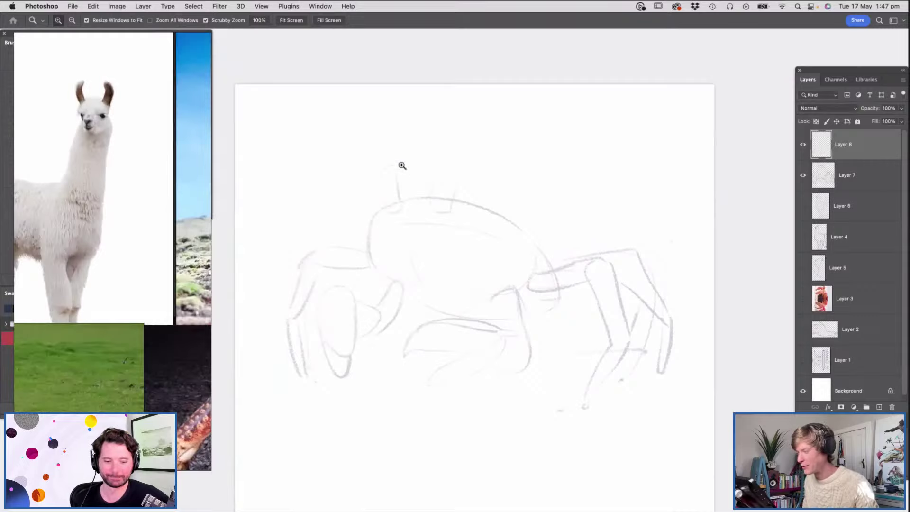
scroll(406, 188, "up", 1)
scroll(398, 209, "up", 5)
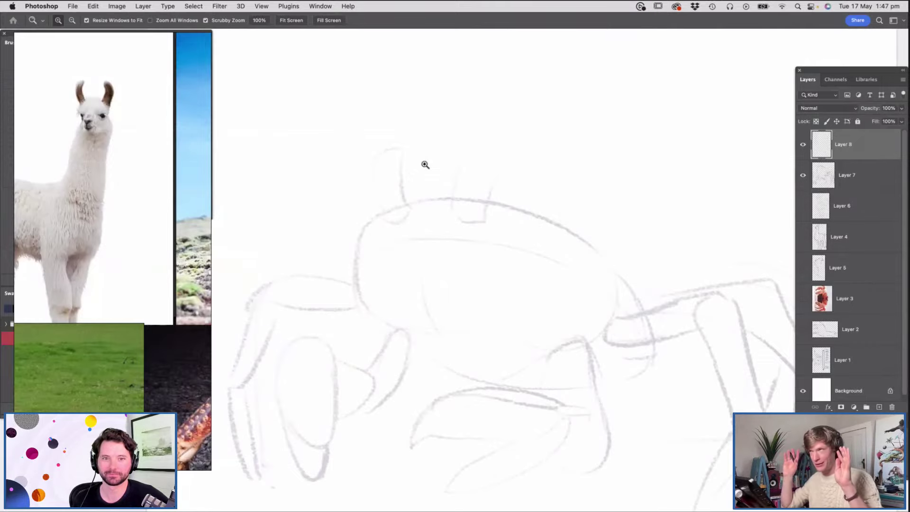
With the brush set to 17 px, draw two tall llama ears with inner contours on top of the shell
key("b")
right_click(490, 154)
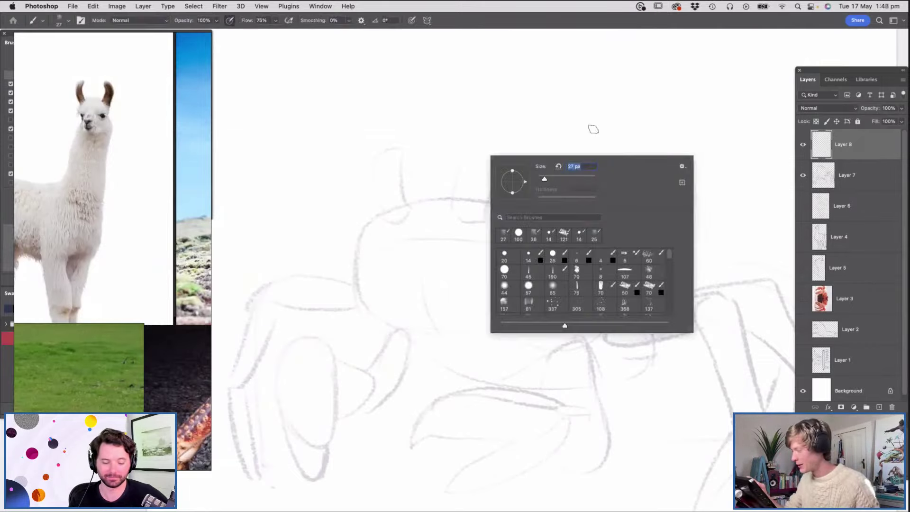
left_click(550, 145)
left_click(230, 20)
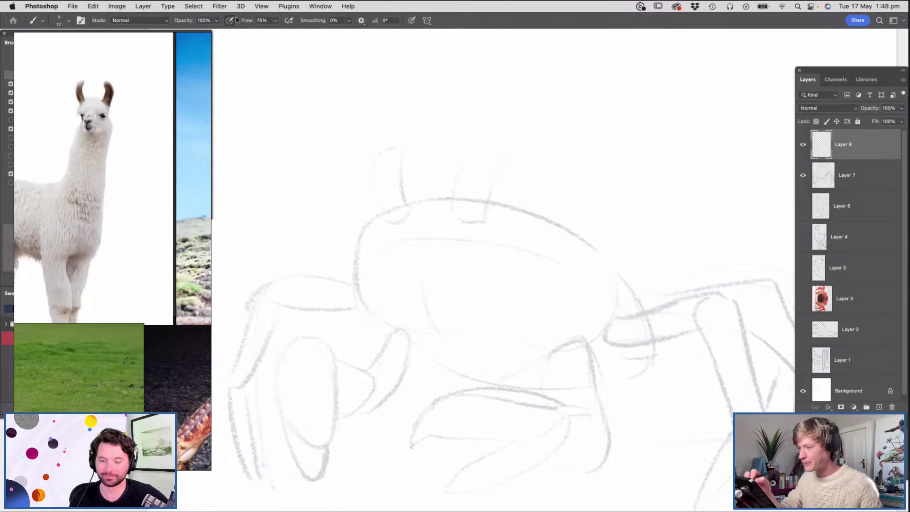
mouse_move(492, 204)
left_mouse_down()
mouse_move(518, 114)
mouse_move(450, 118)
mouse_move(476, 98)
mouse_move(514, 99)
mouse_move(455, 121)
mouse_move(466, 109)
mouse_move(456, 201)
left_mouse_up()
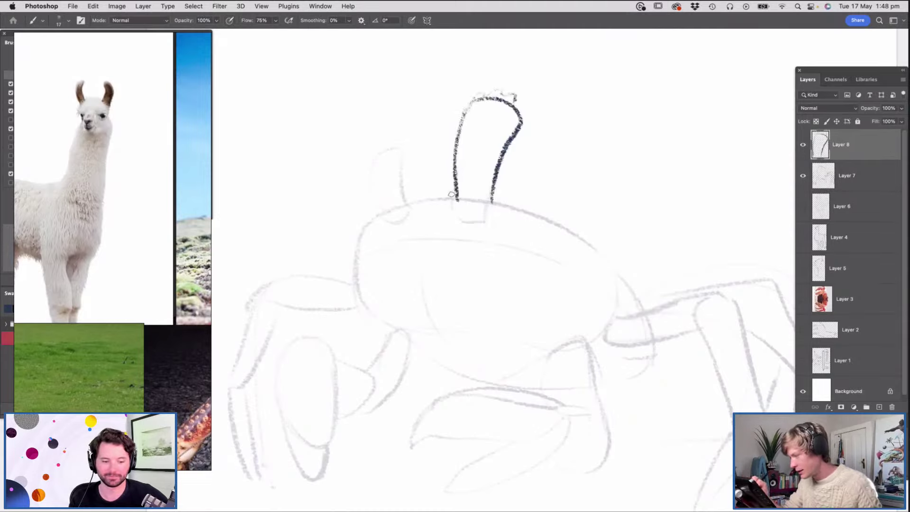
mouse_move(406, 187)
left_mouse_down()
mouse_move(362, 121)
mouse_move(357, 171)
mouse_move(396, 211)
left_mouse_up()
mouse_move(372, 134)
left_mouse_down()
mouse_move(366, 167)
mouse_move(397, 207)
left_mouse_up()
mouse_move(460, 198)
left_mouse_down()
mouse_move(491, 142)
mouse_move(482, 201)
left_mouse_up()
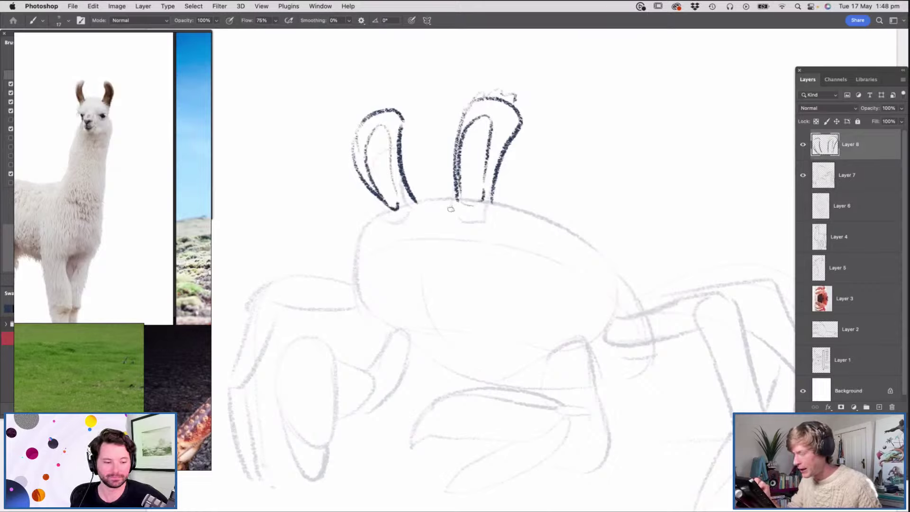
Sketch two round eye outlines beneath the ears and an inverted triangular nose between them
mouse_move(455, 231)
left_mouse_down()
mouse_move(502, 213)
mouse_move(496, 245)
left_mouse_up()
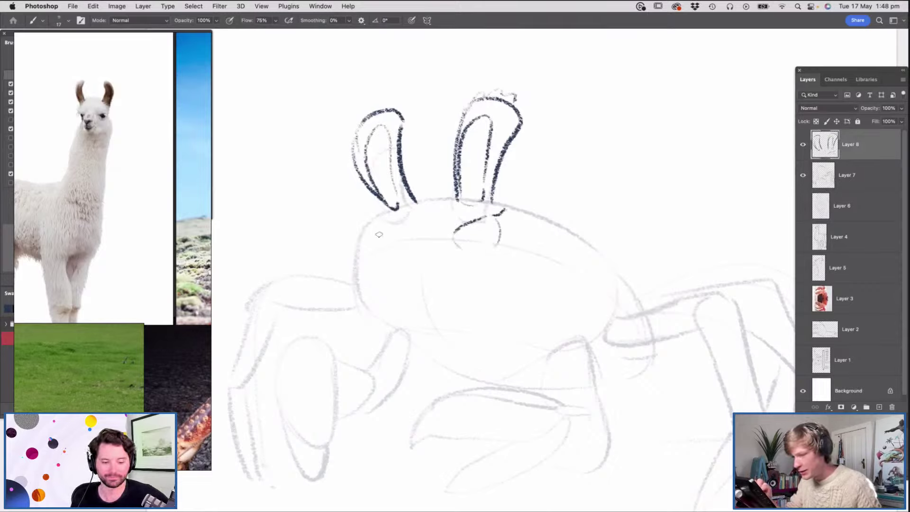
mouse_move(367, 235)
left_mouse_down()
mouse_move(385, 219)
mouse_move(400, 241)
mouse_move(379, 260)
left_mouse_up()
left_click_drag(370, 254, 370, 224)
left_click_drag(395, 254, 443, 248)
left_click_drag(387, 255, 414, 278)
left_click_drag(443, 249, 422, 281)
Draw the crown of the head around and between the ears, and clean up the line under the far ear with the eraser
key("z")
left_click_drag(425, 219, 437, 228)
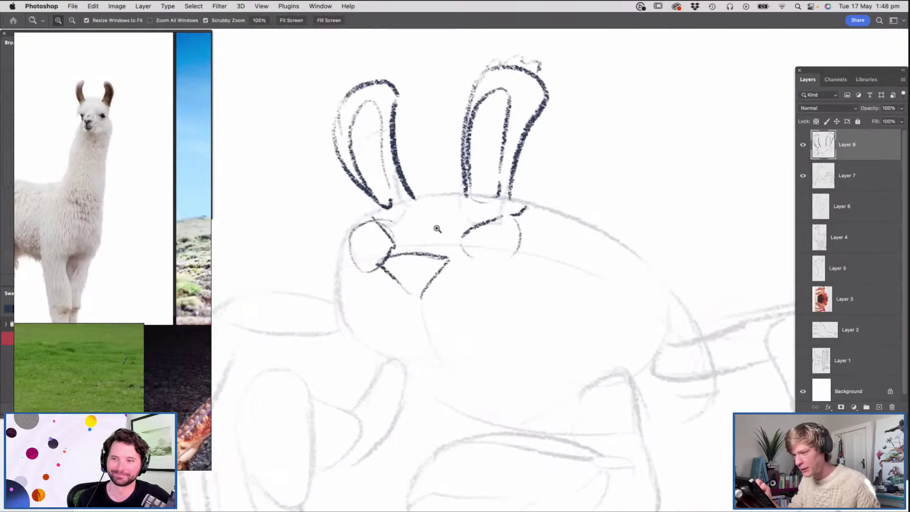
key("b")
mouse_move(358, 218)
left_mouse_down()
mouse_move(419, 174)
mouse_move(462, 171)
left_mouse_up()
key("e")
left_click_drag(400, 204, 382, 208)
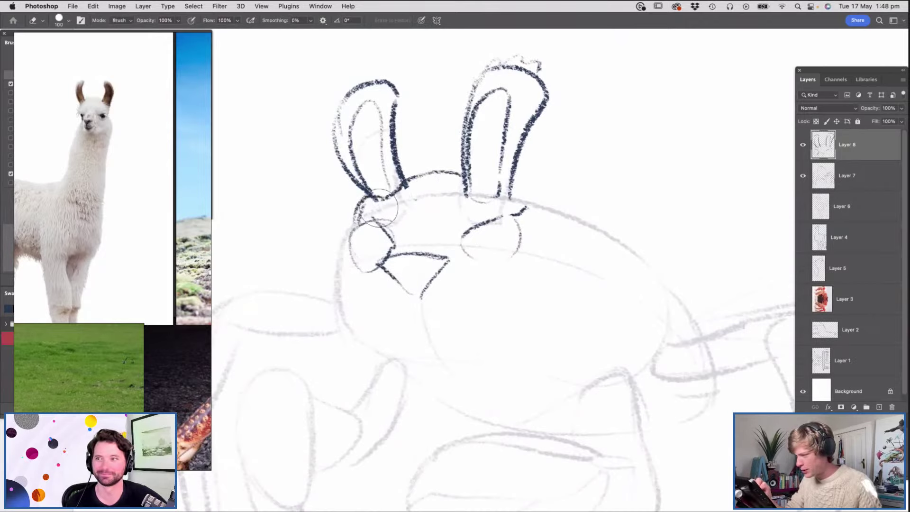
Close the near eye's outline and fill both eyes with dark hatching
key("z")
left_click_drag(446, 225, 458, 227)
key("b")
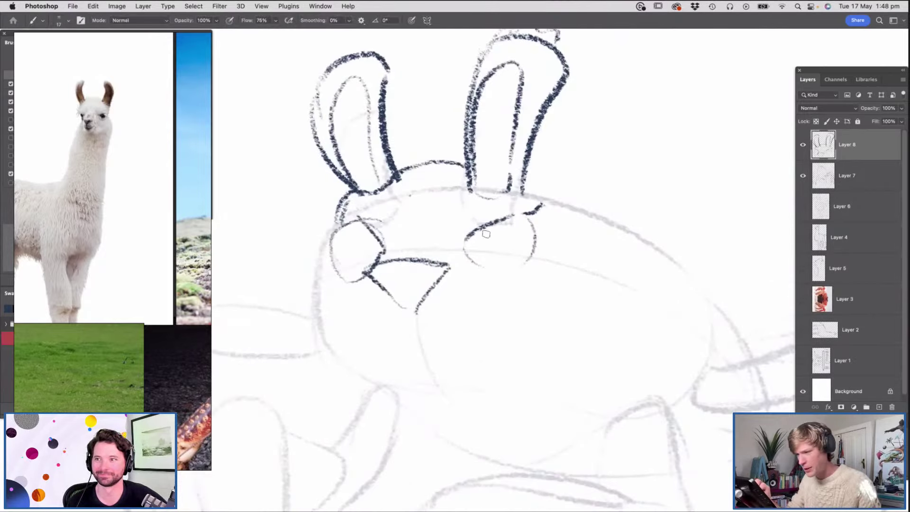
left_click_drag(468, 250, 530, 259)
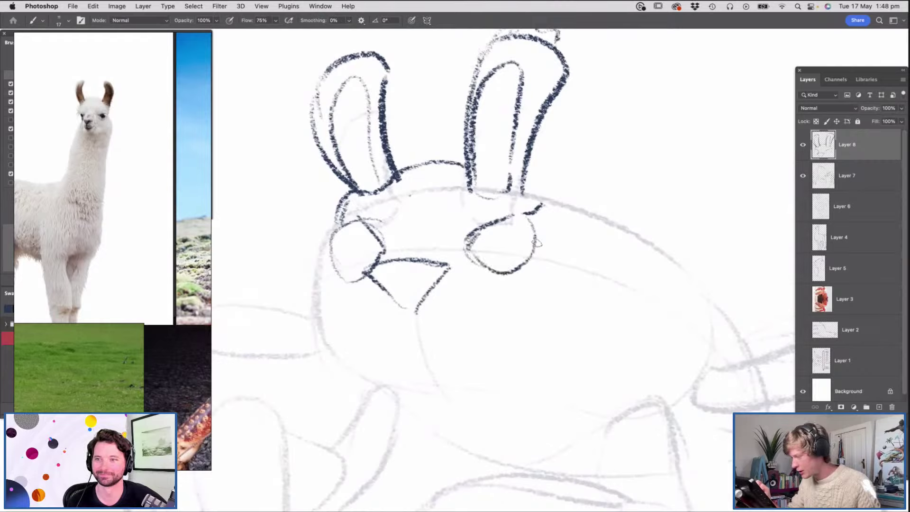
left_click_drag(470, 247, 531, 260)
mouse_move(370, 246)
left_mouse_down()
mouse_move(334, 265)
mouse_move(350, 277)
left_mouse_up()
mouse_move(485, 240)
left_mouse_down()
mouse_move(478, 260)
mouse_move(522, 218)
mouse_move(510, 266)
left_mouse_up()
mouse_move(489, 228)
left_mouse_down()
mouse_move(473, 239)
mouse_move(516, 222)
mouse_move(478, 256)
mouse_move(506, 256)
mouse_move(514, 265)
mouse_move(474, 251)
left_mouse_up()
mouse_move(346, 236)
left_mouse_down()
mouse_move(365, 270)
mouse_move(353, 231)
mouse_move(341, 236)
mouse_move(350, 237)
mouse_move(346, 258)
mouse_move(367, 267)
left_mouse_up()
Draw brow shapes above both eyes at the base of the ears and darken the near eye's upper edge
key("z")
mouse_move(558, 176)
left_mouse_down()
mouse_move(537, 210)
mouse_move(545, 204)
mouse_move(561, 216)
left_mouse_up()
key("b")
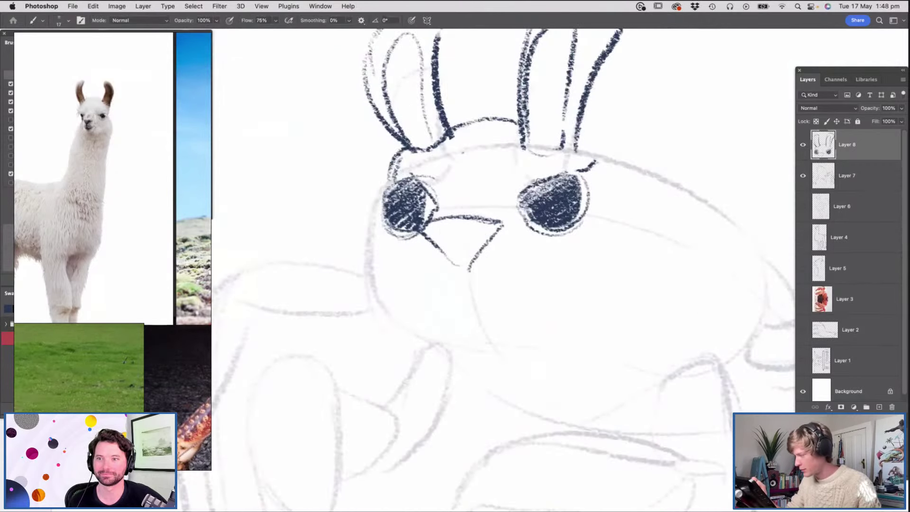
left_click_drag(522, 192, 527, 182)
mouse_move(528, 133)
left_mouse_down()
mouse_move(590, 163)
mouse_move(574, 176)
left_mouse_up()
mouse_move(390, 183)
left_mouse_down()
mouse_move(436, 176)
mouse_move(429, 149)
mouse_move(440, 152)
mouse_move(439, 169)
left_mouse_up()
mouse_move(533, 168)
left_mouse_down()
mouse_move(533, 183)
mouse_move(504, 151)
left_mouse_up()
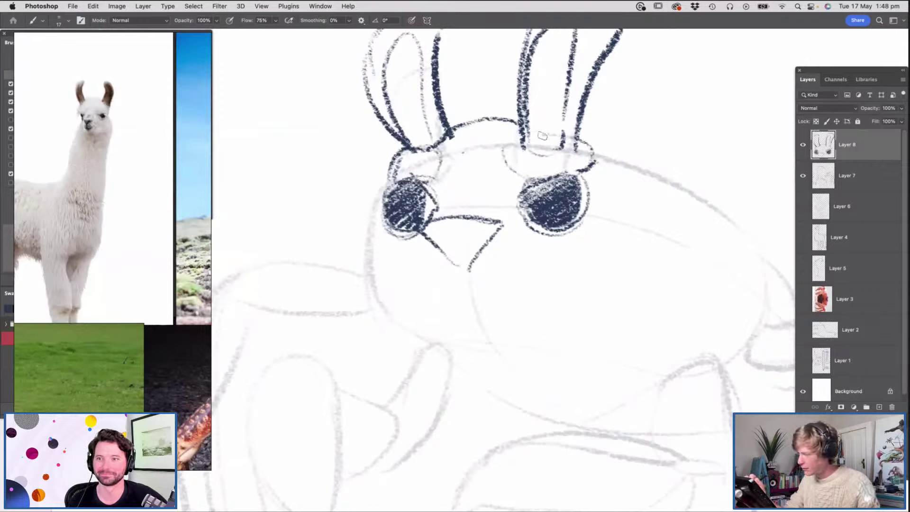
key("e")
key("b")
mouse_move(525, 185)
left_mouse_down()
mouse_move(547, 177)
mouse_move(535, 176)
left_mouse_up()
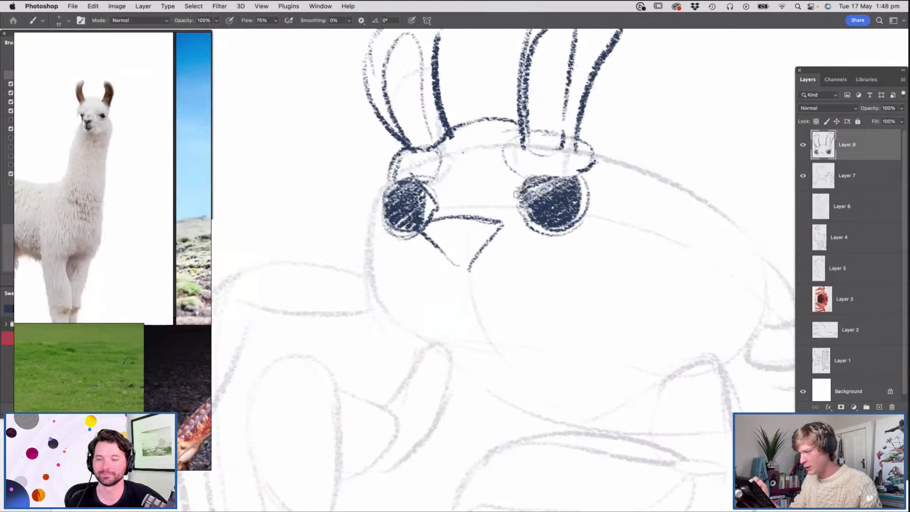
Draw the nose bridge between the eyes, hatch the triangular nose and add curved mouth lines beneath it
mouse_move(439, 192)
left_mouse_down()
mouse_move(474, 175)
mouse_move(510, 189)
mouse_move(519, 222)
left_mouse_up()
left_click_drag(420, 230, 459, 264)
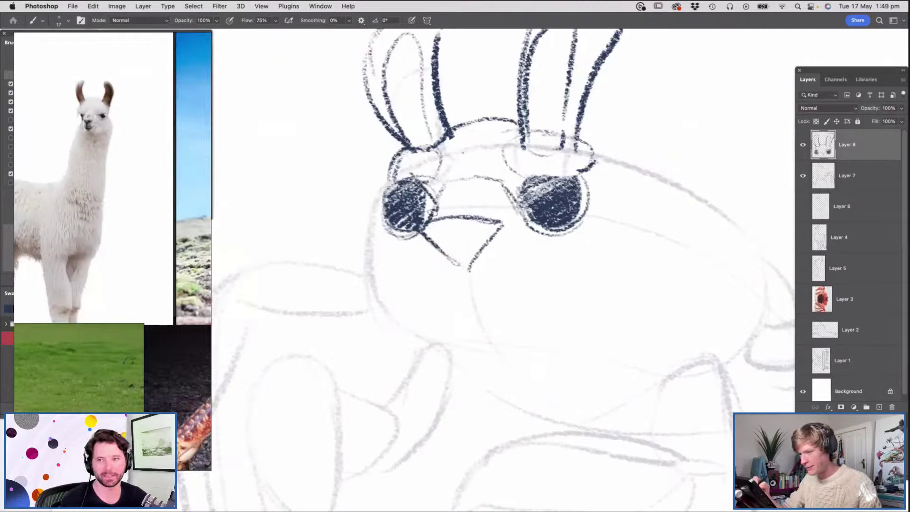
mouse_move(422, 232)
left_mouse_down()
mouse_move(444, 245)
mouse_move(478, 227)
mouse_move(493, 235)
mouse_move(453, 284)
mouse_move(517, 252)
left_mouse_up()
mouse_move(456, 280)
left_mouse_down()
mouse_move(431, 294)
mouse_move(408, 271)
mouse_move(431, 295)
mouse_move(443, 291)
left_mouse_up()
Add jagged fur tufts on both cheeks and a curved chin line under the mouth
key("super+space")
mouse_move(540, 231)
left_mouse_down()
mouse_move(452, 237)
mouse_move(517, 242)
left_mouse_up()
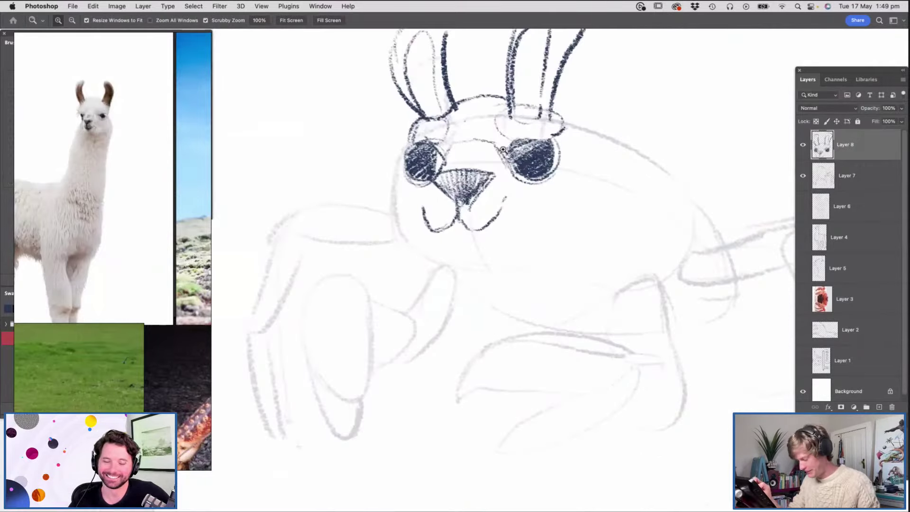
key("b")
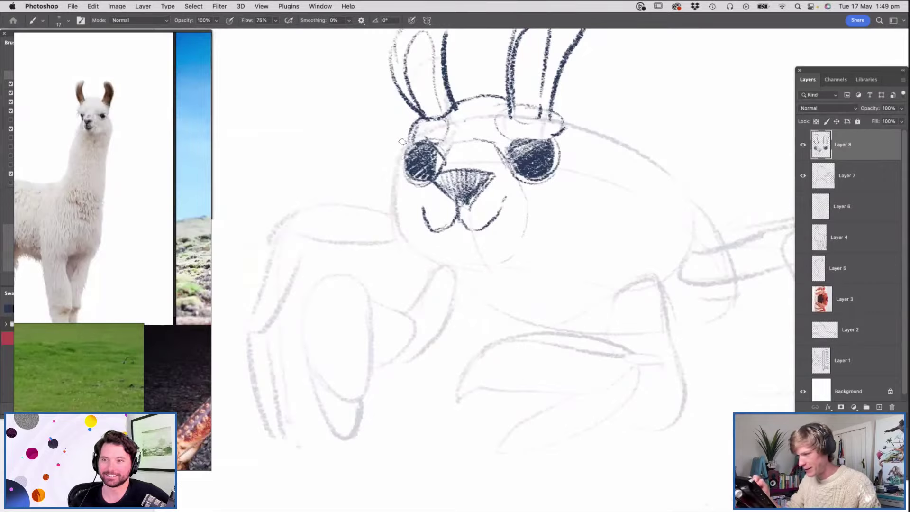
mouse_move(392, 178)
left_mouse_down()
mouse_move(372, 195)
mouse_move(382, 239)
left_mouse_up()
mouse_move(587, 164)
left_mouse_down()
mouse_move(604, 185)
mouse_move(600, 209)
left_mouse_up()
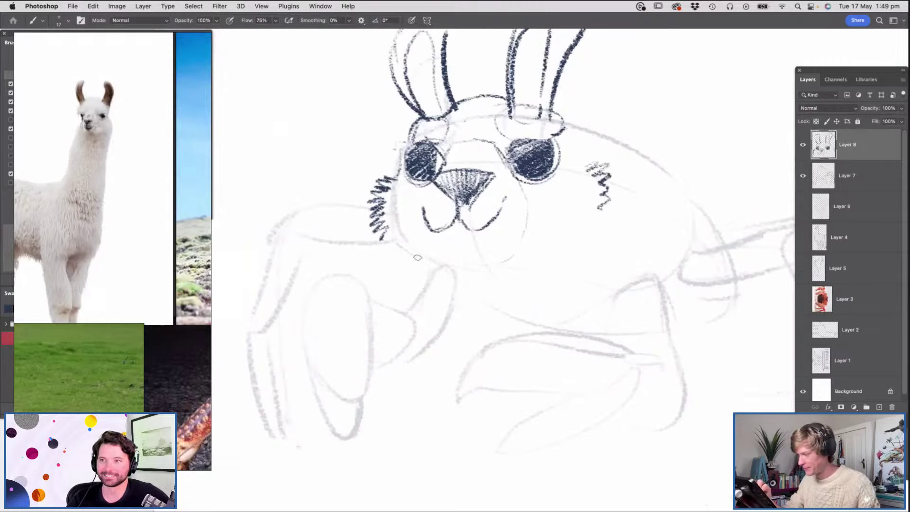
left_click_drag(487, 255, 433, 245)
mouse_move(438, 255)
left_mouse_down()
mouse_move(491, 258)
mouse_move(407, 279)
left_mouse_up()
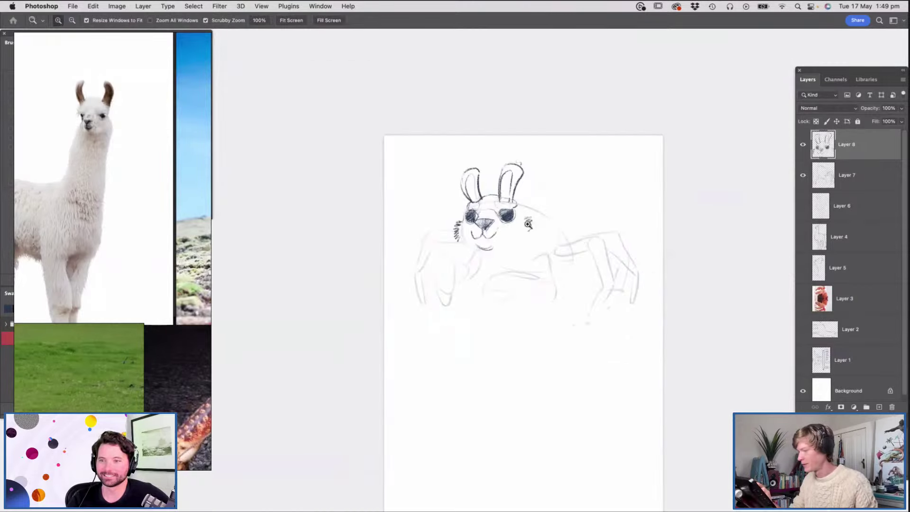
Erase small round highlights in both dark eyes
left_click_drag(529, 226, 597, 226)
key("e")
left_click(469, 191)
left_click(478, 199)
left_click(386, 189)
left_click(385, 190)
left_click(390, 200)
With a larger brush, add jagged fur along the back and draw the large front claw furry with dark shaded tips
key("z")
mouse_move(488, 177)
left_mouse_down()
mouse_move(435, 192)
mouse_move(493, 219)
left_mouse_up()
key("b")
right_click(484, 137)
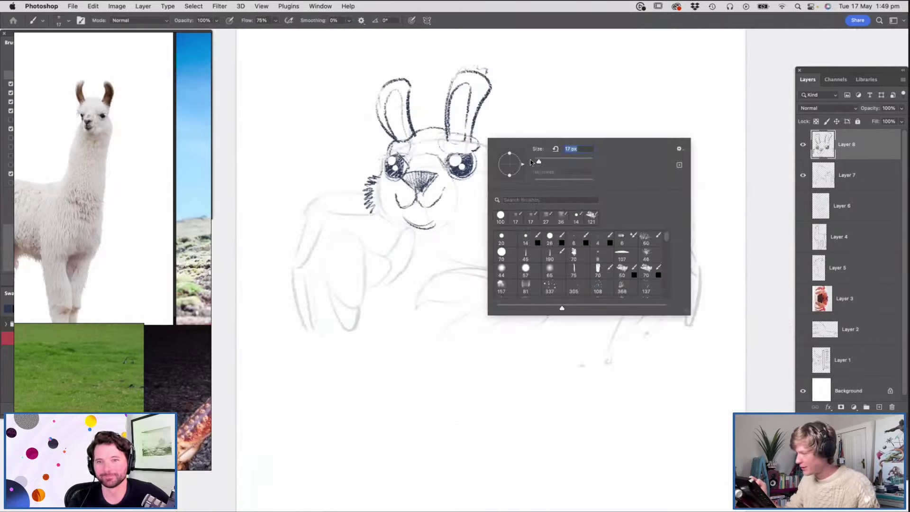
key("Return")
mouse_move(476, 135)
left_mouse_down()
mouse_move(541, 161)
mouse_move(561, 186)
left_mouse_up()
mouse_move(513, 277)
left_mouse_down()
mouse_move(493, 261)
mouse_move(422, 285)
mouse_move(420, 306)
left_mouse_up()
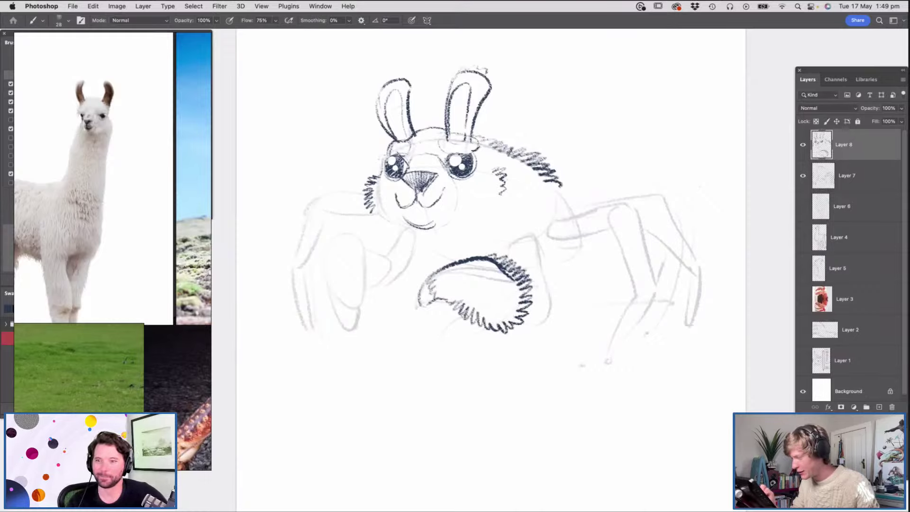
left_click_drag(459, 319, 463, 332)
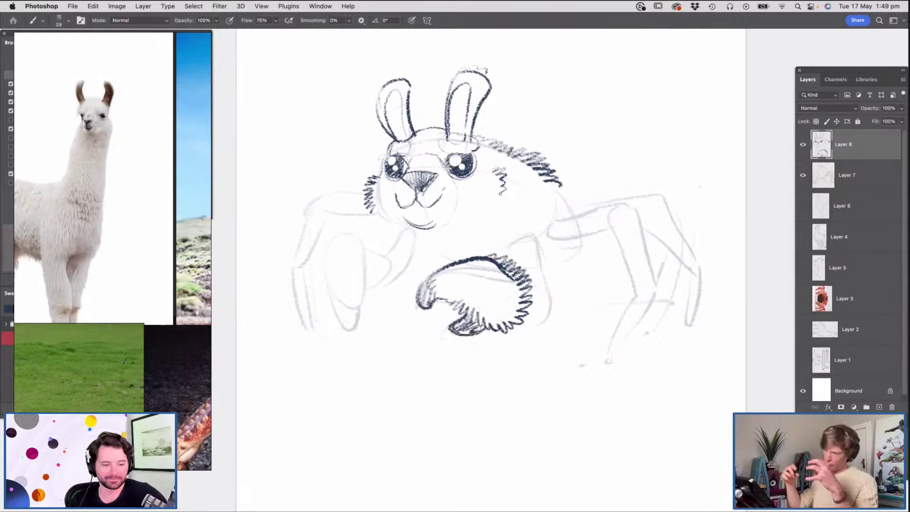
Draw the other front claw as a furry oval with a dark shaded tip and its short curved pincer beside it
key("z")
left_click_drag(387, 252, 408, 250)
key("b")
mouse_move(289, 263)
left_mouse_down()
mouse_move(293, 220)
mouse_move(308, 207)
mouse_move(315, 218)
mouse_move(334, 205)
mouse_move(362, 232)
left_mouse_up()
mouse_move(291, 243)
left_mouse_down()
mouse_move(287, 288)
mouse_move(312, 326)
mouse_move(339, 332)
left_mouse_up()
mouse_move(359, 231)
left_mouse_down()
mouse_move(347, 330)
mouse_move(356, 317)
mouse_move(346, 334)
mouse_move(358, 323)
left_mouse_up()
left_click_drag(291, 322, 327, 358)
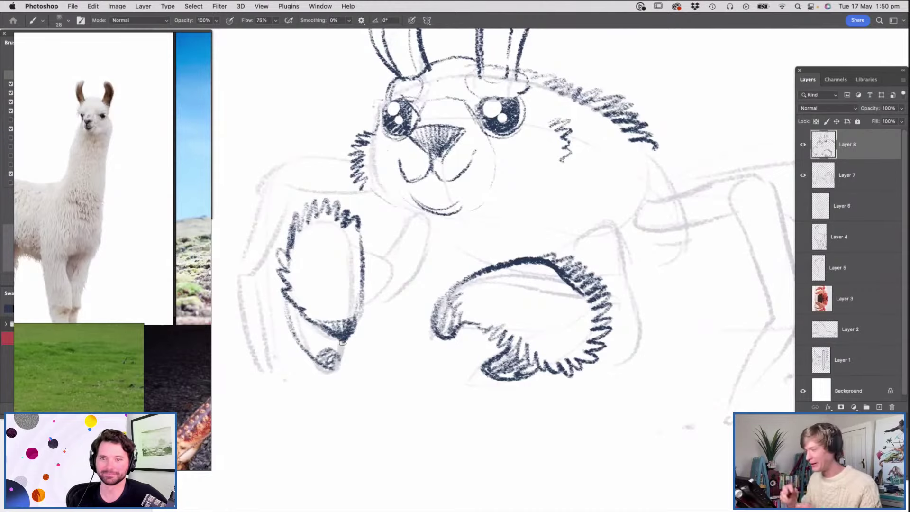
mouse_move(322, 352)
left_mouse_down()
mouse_move(332, 360)
mouse_move(345, 348)
left_mouse_up()
mouse_move(373, 247)
left_mouse_down()
mouse_move(404, 218)
mouse_move(428, 224)
mouse_move(408, 214)
mouse_move(415, 259)
mouse_move(362, 295)
left_mouse_up()
Draw the furry arm behind the large front claw and add fur strokes along the lower side of the body
key("super+space")
left_click_drag(490, 234, 445, 236)
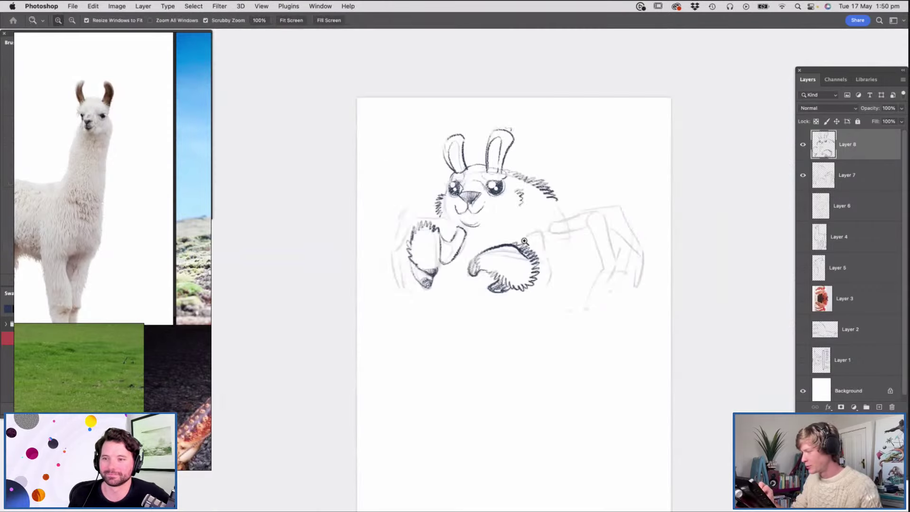
left_click_drag(529, 219, 536, 223)
left_click(536, 222)
key("b")
mouse_move(503, 272)
left_mouse_down()
mouse_move(531, 233)
mouse_move(550, 249)
mouse_move(588, 322)
mouse_move(579, 367)
mouse_move(571, 363)
mouse_move(558, 396)
mouse_move(528, 402)
mouse_move(531, 386)
mouse_move(508, 392)
left_mouse_up()
mouse_move(457, 242)
left_mouse_down()
mouse_move(490, 263)
mouse_move(533, 223)
mouse_move(550, 189)
mouse_move(538, 167)
mouse_move(578, 216)
mouse_move(559, 241)
left_mouse_up()
Outline the nearest bent walking leg behind the large claw, ending in a bulky rounded foot
key("z")
left_click_drag(482, 223, 436, 257)
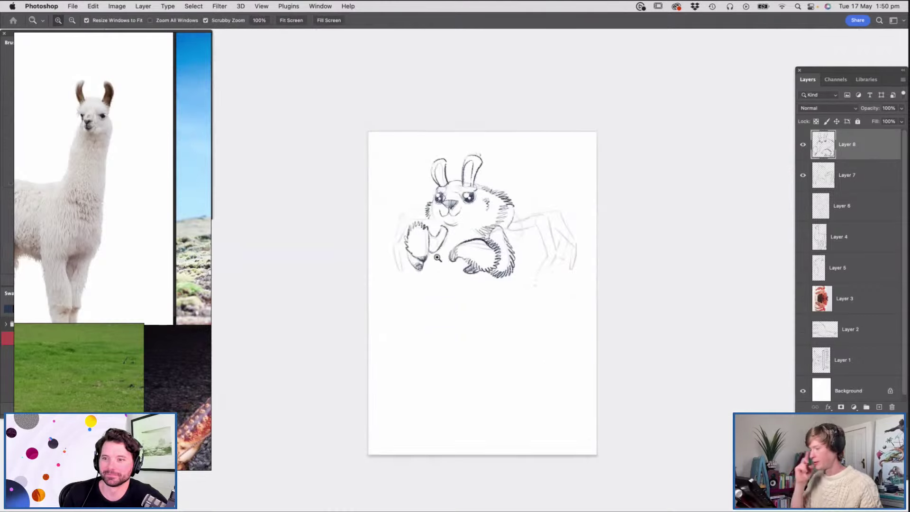
left_click_drag(547, 230, 573, 237)
key("b")
mouse_move(467, 200)
left_mouse_down()
mouse_move(535, 176)
mouse_move(564, 256)
mouse_move(573, 253)
mouse_move(582, 277)
mouse_move(569, 324)
mouse_move(530, 326)
mouse_move(510, 298)
left_mouse_up()
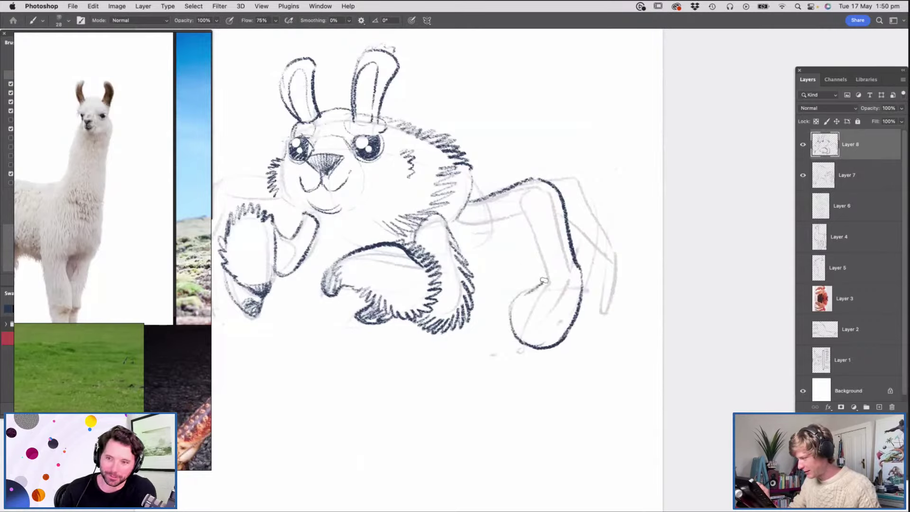
mouse_move(544, 273)
left_mouse_down()
mouse_move(531, 217)
mouse_move(509, 229)
mouse_move(523, 223)
mouse_move(575, 261)
mouse_move(518, 231)
mouse_move(535, 240)
mouse_move(521, 221)
left_mouse_up()
key("z")
left_click(521, 221)
key("b")
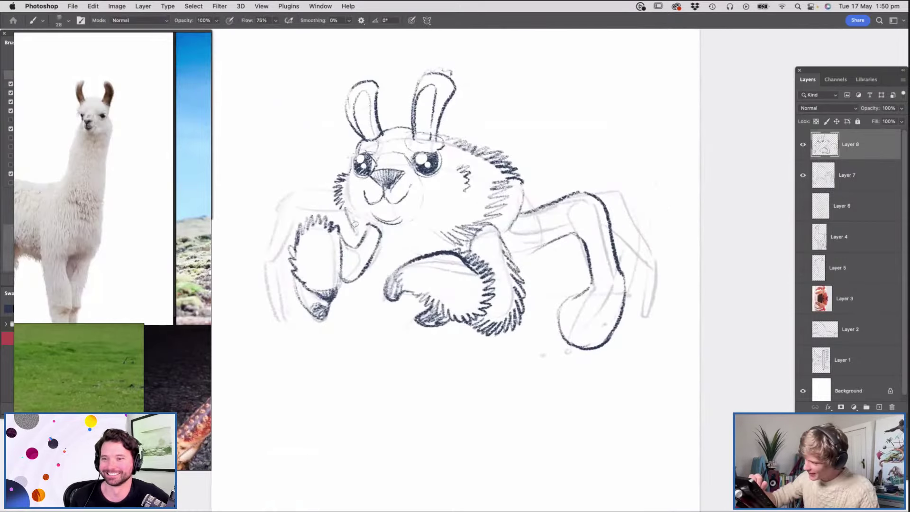
Add fur tufts on the chest between the claws and around the base of the nearest walking leg
left_click_drag(375, 244, 392, 267)
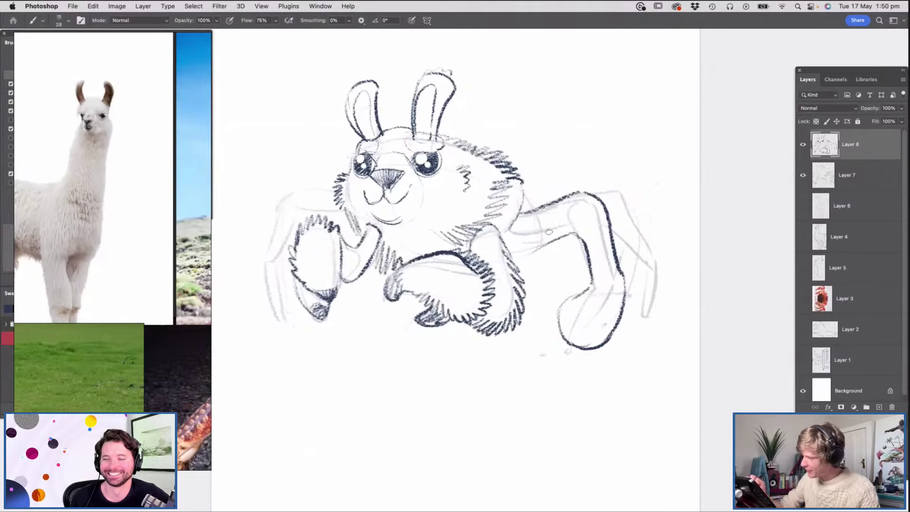
left_click_drag(507, 277, 549, 247)
left_click_drag(524, 194, 527, 206)
Add jagged fur and a dark pointed toe to the nearest walking leg's rounded foot
key("super+space")
left_click_drag(610, 297, 618, 295)
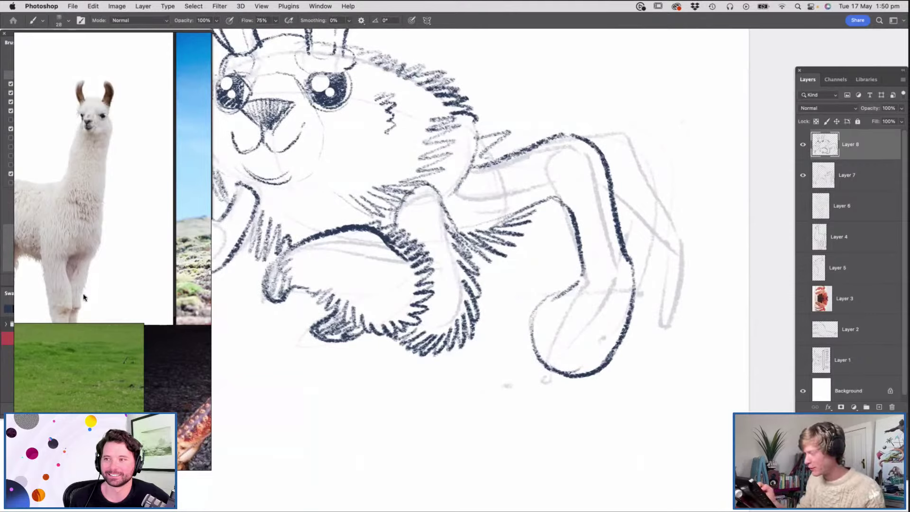
mouse_move(567, 280)
left_mouse_down()
mouse_move(528, 338)
mouse_move(549, 371)
mouse_move(594, 376)
mouse_move(526, 384)
mouse_move(552, 379)
left_mouse_up()
Draw the bent walking leg behind the smaller claw with a rounded foot, fur strokes and a small toe
key("super+space")
left_click_drag(585, 311, 561, 323)
left_click(481, 292)
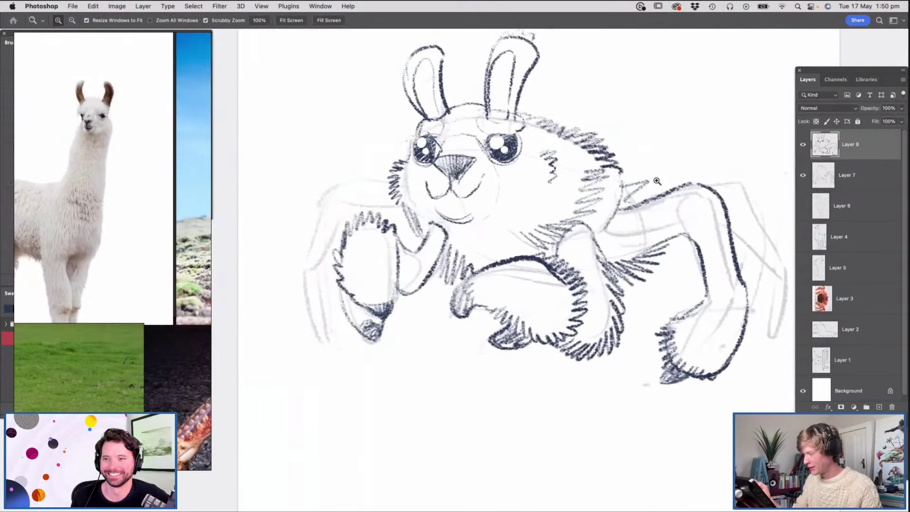
mouse_move(396, 189)
left_mouse_down()
mouse_move(308, 197)
mouse_move(287, 294)
mouse_move(299, 326)
mouse_move(347, 306)
left_mouse_up()
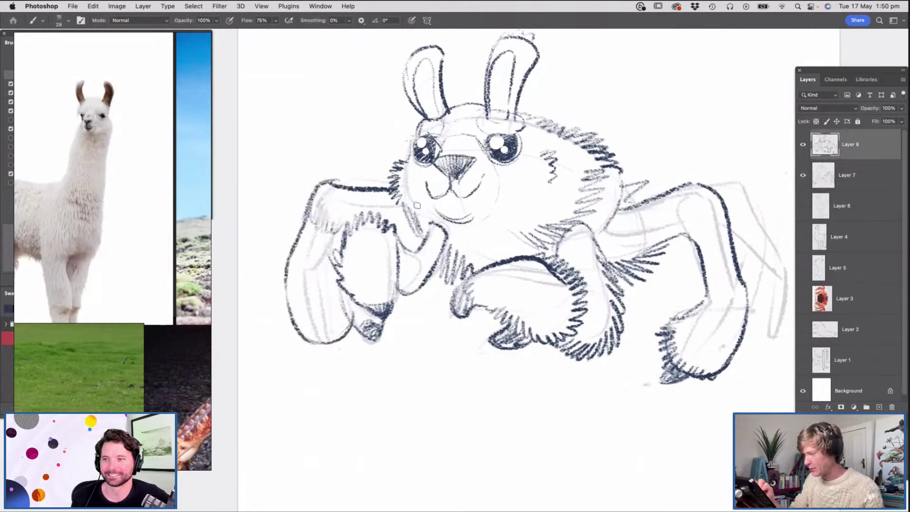
left_click_drag(409, 216, 382, 221)
mouse_move(290, 281)
left_mouse_down()
mouse_move(289, 331)
mouse_move(301, 314)
mouse_move(328, 330)
left_mouse_up()
Draw the second walking leg with a furry foot and dark toe, and the partly hidden third leg behind it
key("z")
left_click_drag(476, 259, 410, 261)
left_click_drag(571, 241, 627, 184)
key("b")
mouse_move(492, 230)
left_mouse_down()
mouse_move(564, 200)
mouse_move(614, 206)
left_mouse_up()
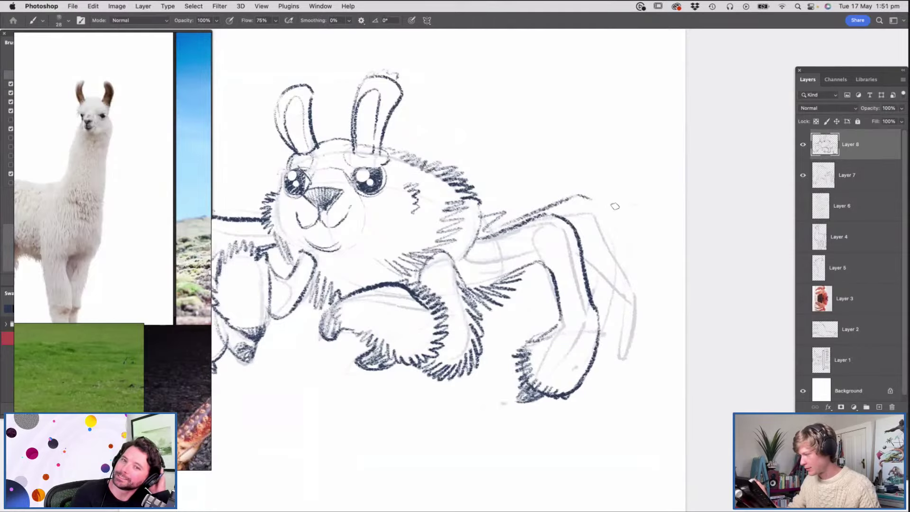
mouse_move(643, 278)
left_mouse_down()
mouse_move(649, 321)
mouse_move(634, 351)
mouse_move(605, 353)
mouse_move(595, 337)
mouse_move(634, 356)
left_mouse_up()
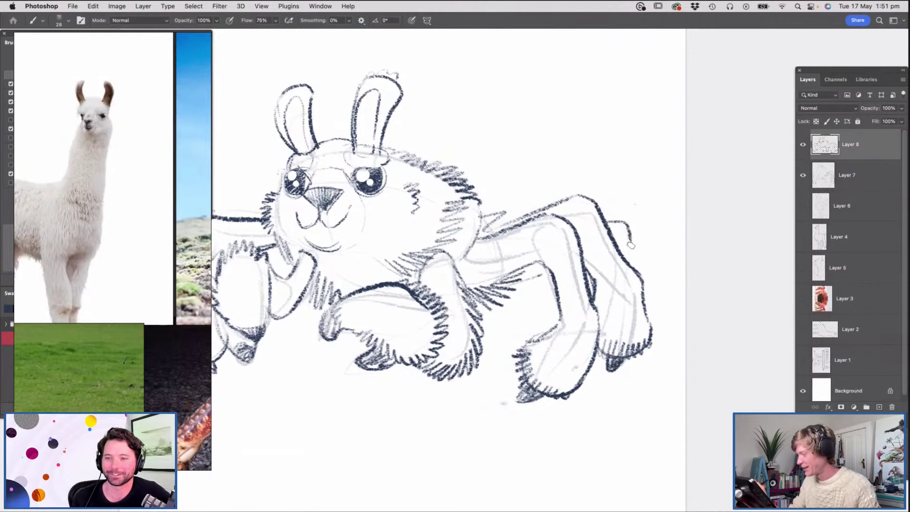
left_click_drag(634, 261, 595, 288)
left_click_drag(536, 256, 574, 274)
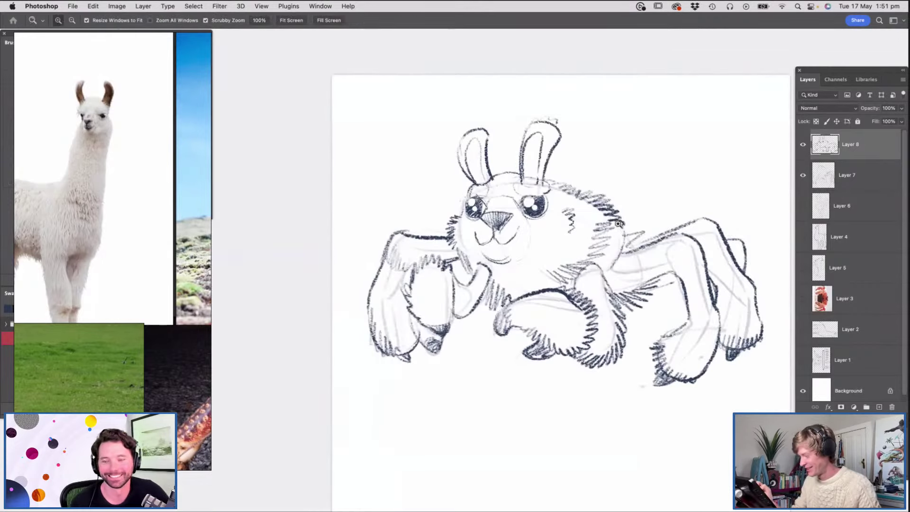
Draw the rounded foot behind the smaller claw, the partly hidden far leg, and a fur tuft between the ears
left_click_drag(450, 322, 492, 312)
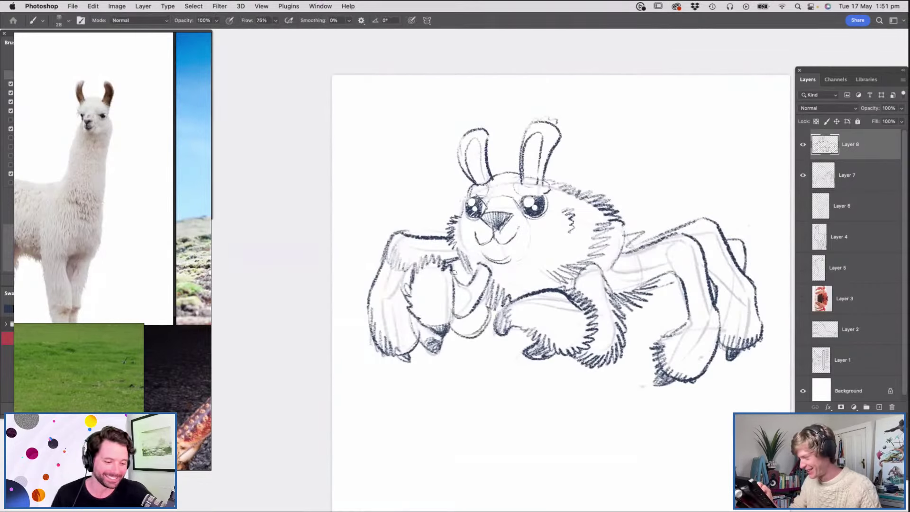
key("z")
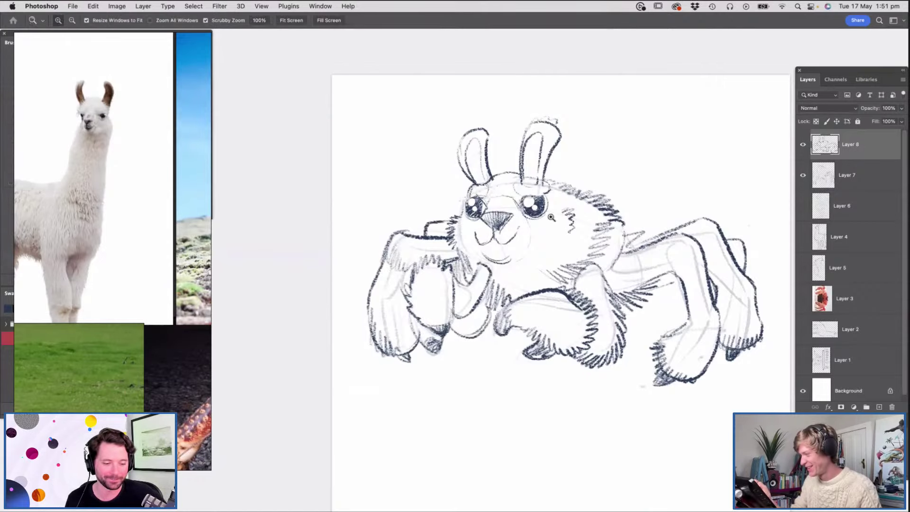
left_click_drag(613, 308, 572, 311)
left_click_drag(560, 215, 603, 205)
key("b")
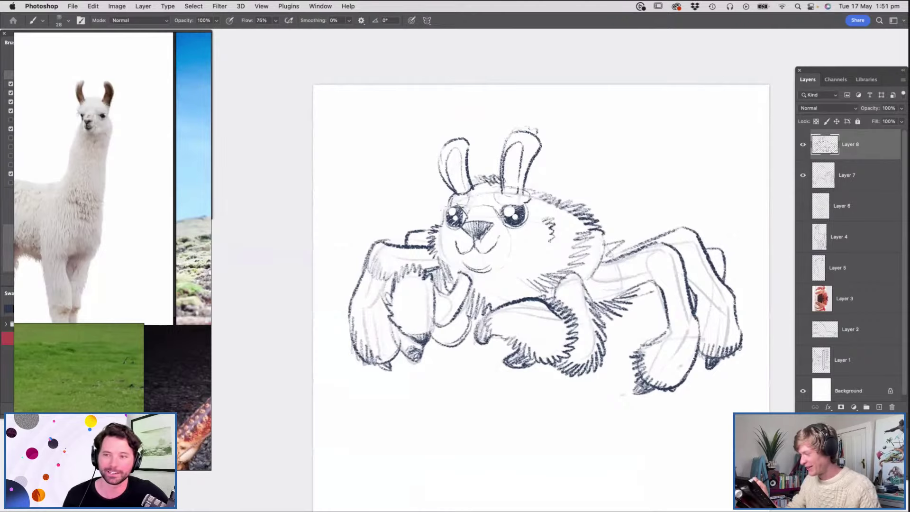
Hide the Layer 7 underdrawing and set the pencil brush size to 78 px
key("z")
left_click_drag(542, 208, 502, 223)
left_click_drag(607, 224, 656, 212)
left_click(802, 180)
left_click_drag(567, 247, 529, 261)
left_click_drag(543, 267, 613, 270)
key("b")
right_click(419, 272)
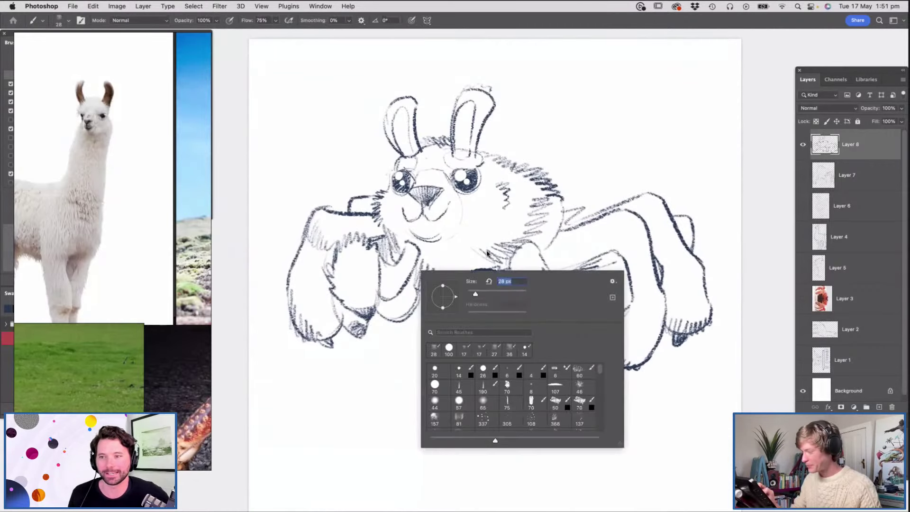
type("78")
key("Return")
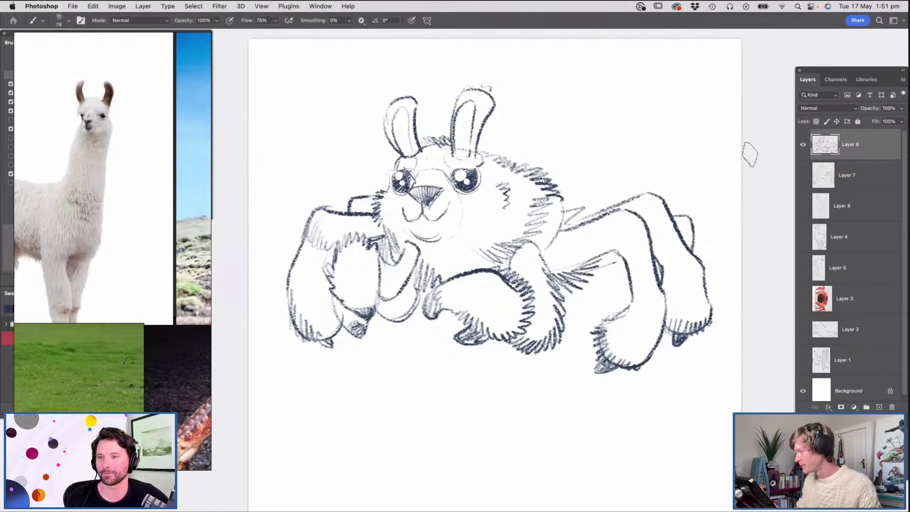
Shade the flank, chest, leg base and the area around the claws with broad grainy pencil strokes
mouse_move(536, 186)
left_mouse_down()
mouse_move(498, 198)
mouse_move(512, 218)
mouse_move(471, 246)
mouse_move(473, 260)
mouse_move(417, 265)
mouse_move(431, 238)
mouse_move(499, 220)
mouse_move(501, 187)
mouse_move(532, 208)
mouse_move(539, 236)
mouse_move(571, 237)
mouse_move(548, 263)
mouse_move(610, 238)
mouse_move(595, 223)
mouse_move(536, 294)
mouse_move(560, 309)
mouse_move(531, 332)
mouse_move(551, 292)
mouse_move(518, 286)
left_mouse_up()
mouse_move(412, 246)
left_mouse_down()
mouse_move(400, 260)
mouse_move(400, 283)
left_mouse_up()
right_click(401, 299)
left_click(492, 233)
left_click_drag(482, 260, 528, 260)
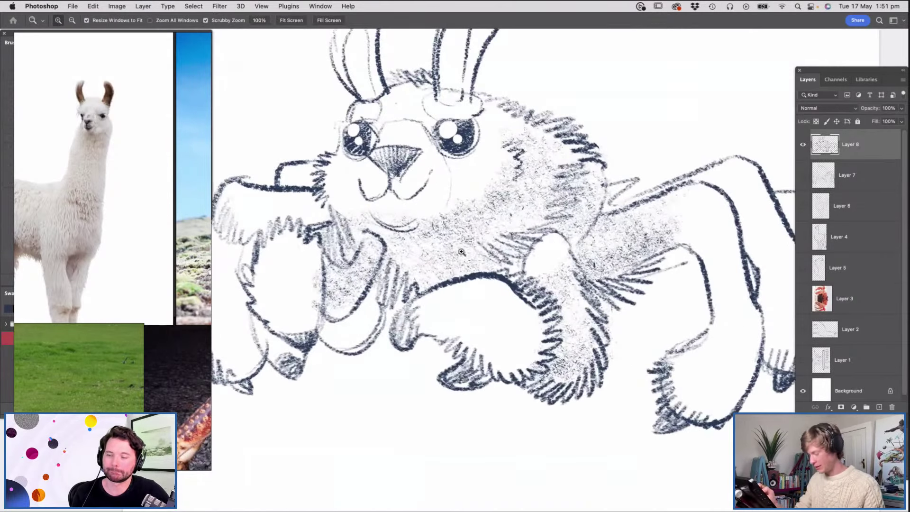
Shade the large raised claw, the foot behind it, and the feet and underside of the walking legs
mouse_move(366, 298)
left_mouse_down()
mouse_move(349, 327)
mouse_move(367, 338)
mouse_move(327, 310)
mouse_move(370, 287)
mouse_move(382, 291)
left_mouse_up()
mouse_move(503, 224)
left_mouse_down()
mouse_move(416, 218)
mouse_move(454, 207)
left_mouse_up()
key("b")
mouse_move(384, 205)
left_mouse_down()
mouse_move(379, 256)
mouse_move(391, 270)
mouse_move(424, 272)
left_mouse_up()
key("z")
left_click_drag(590, 228, 570, 237)
left_click_drag(614, 216, 629, 224)
key("b")
mouse_move(626, 257)
left_mouse_down()
mouse_move(607, 270)
mouse_move(626, 284)
mouse_move(609, 305)
mouse_move(616, 282)
mouse_move(592, 283)
mouse_move(634, 253)
mouse_move(659, 252)
mouse_move(652, 262)
left_mouse_up()
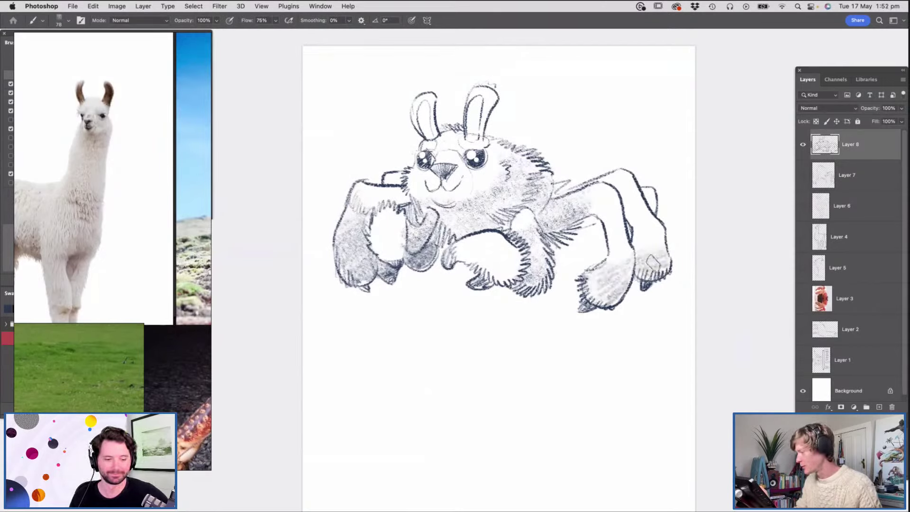
mouse_move(596, 218)
left_mouse_down()
mouse_move(568, 233)
mouse_move(579, 227)
left_mouse_up()
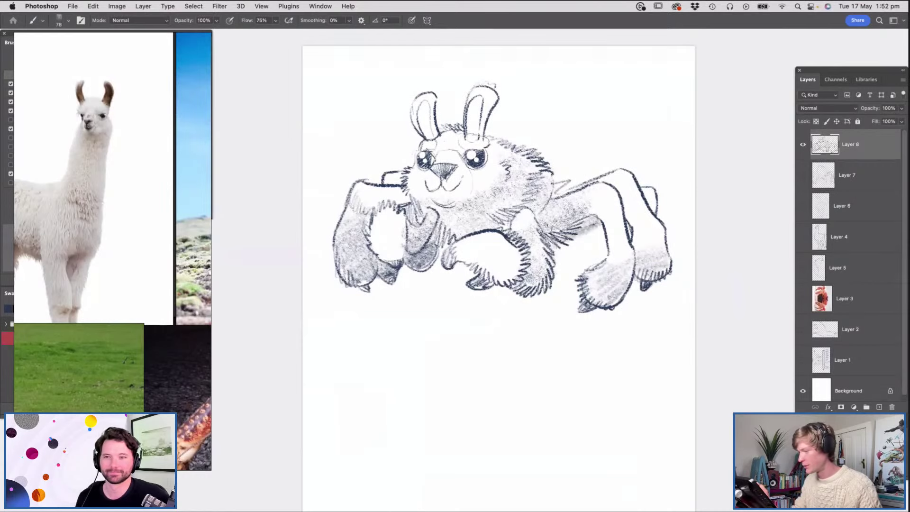
Shade the insides of both ears and the undersides of the brows with soft pencil tone
key("z")
left_click_drag(468, 162, 541, 95)
key("e")
mouse_move(480, 129)
left_mouse_down()
mouse_move(466, 121)
mouse_move(467, 140)
mouse_move(488, 131)
left_mouse_up()
key("b")
left_click_drag(405, 143, 396, 140)
mouse_move(495, 66)
left_mouse_down()
mouse_move(488, 53)
mouse_move(480, 102)
mouse_move(483, 95)
left_mouse_up()
mouse_move(386, 52)
left_mouse_down()
mouse_move(403, 66)
mouse_move(399, 107)
mouse_move(408, 120)
left_mouse_up()
key("z")
left_click_drag(482, 194, 421, 222)
left_click_drag(504, 205, 514, 210)
left_click_drag(429, 206, 577, 199)
left_click_drag(486, 198, 479, 230)
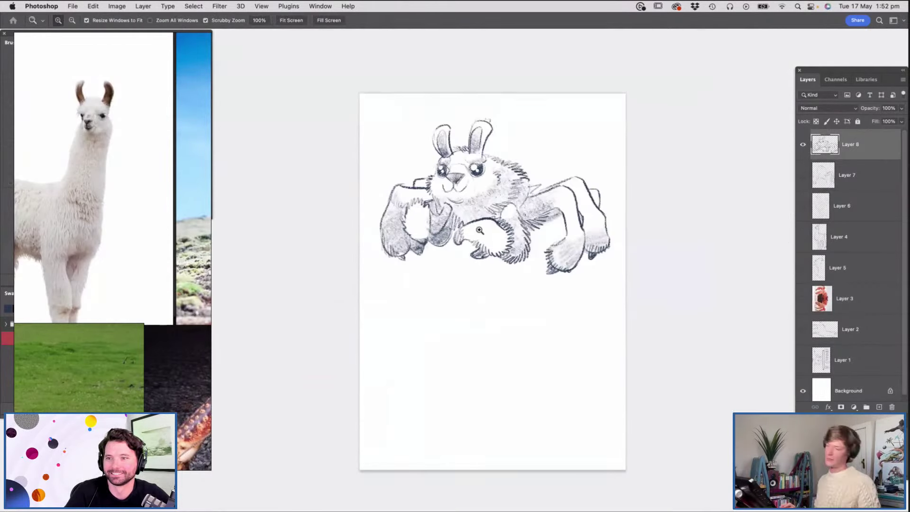
Draw thick dark eyelashes at the outer corners of both eyes with a 23 px brush, following the llama photo
left_click_drag(506, 167, 584, 244)
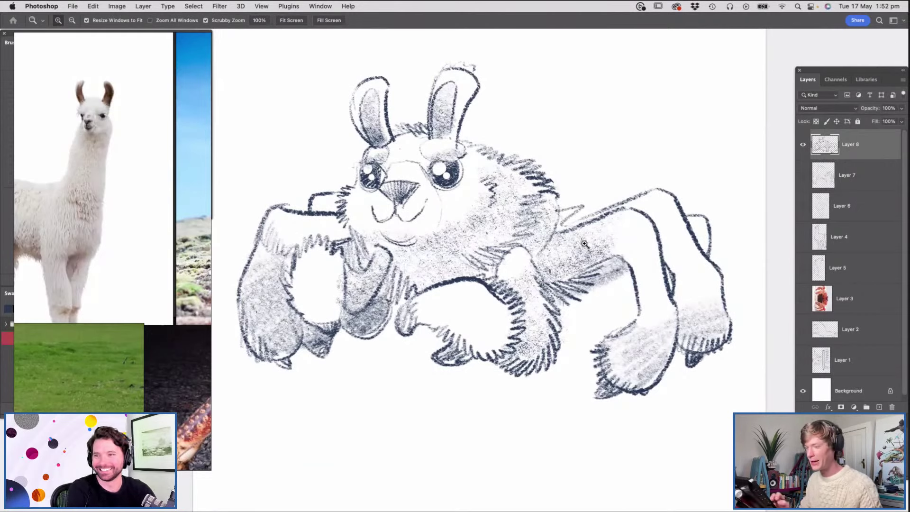
key("b")
right_click(567, 134)
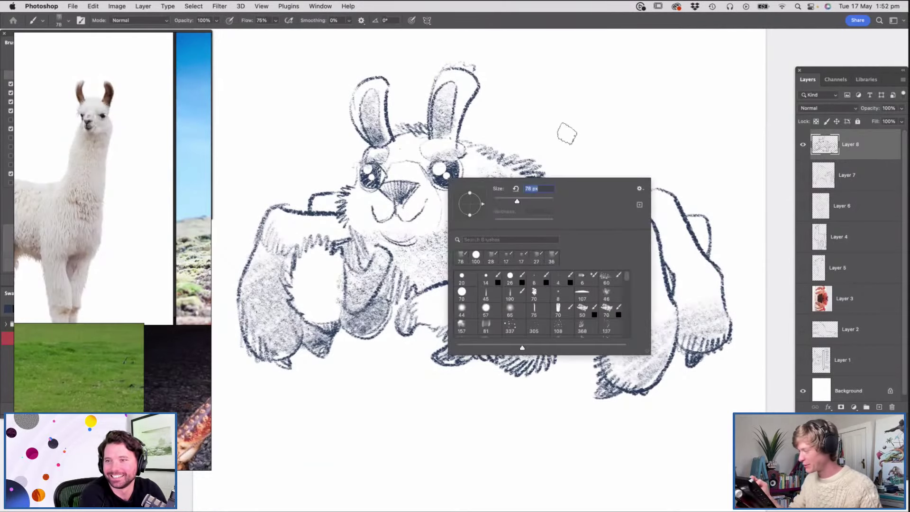
left_click(527, 148)
key("z")
left_click_drag(513, 214, 501, 217)
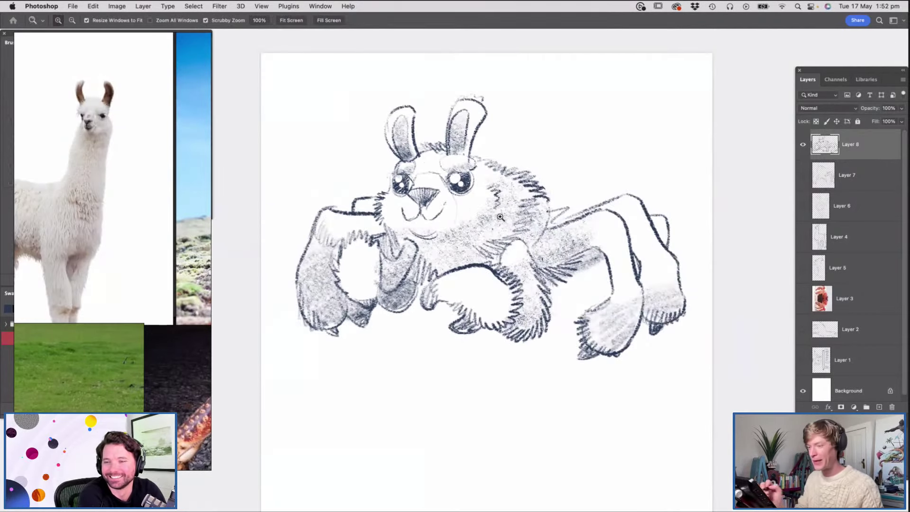
scroll(82, 119, "up", 2)
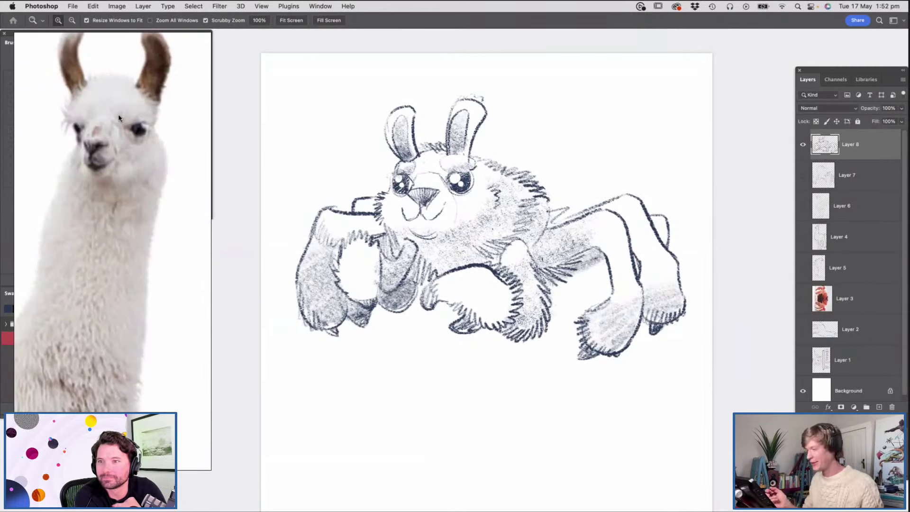
key("b")
scroll(455, 161, "up", 5)
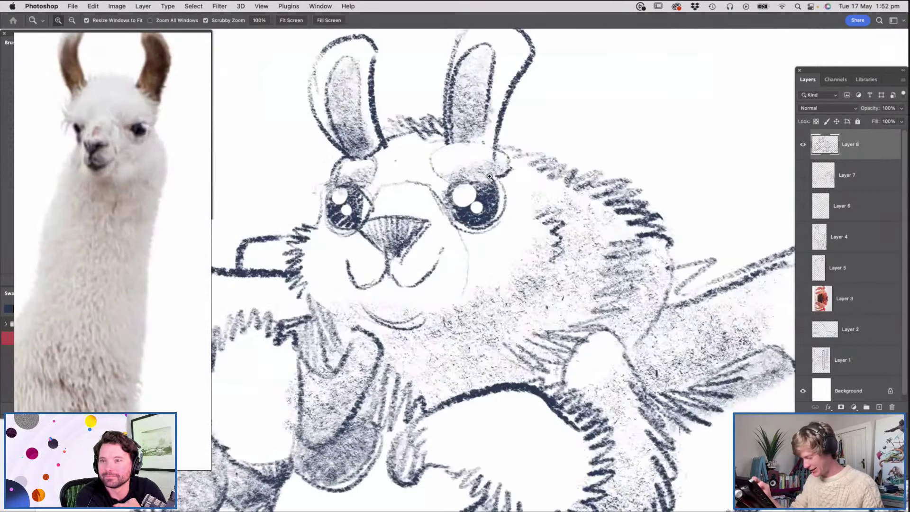
mouse_move(519, 177)
left_mouse_down()
mouse_move(502, 185)
mouse_move(483, 178)
left_mouse_up()
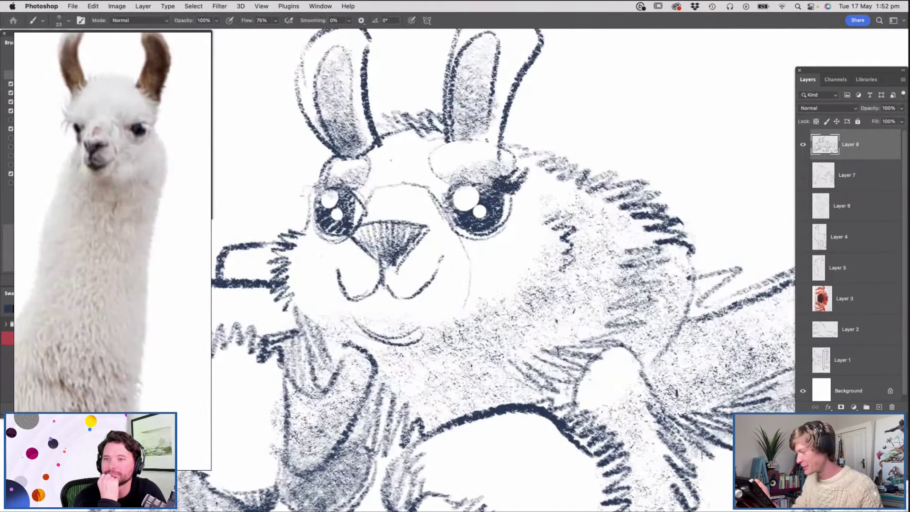
mouse_move(310, 197)
left_mouse_down()
mouse_move(295, 190)
mouse_move(291, 201)
mouse_move(303, 189)
left_mouse_up()
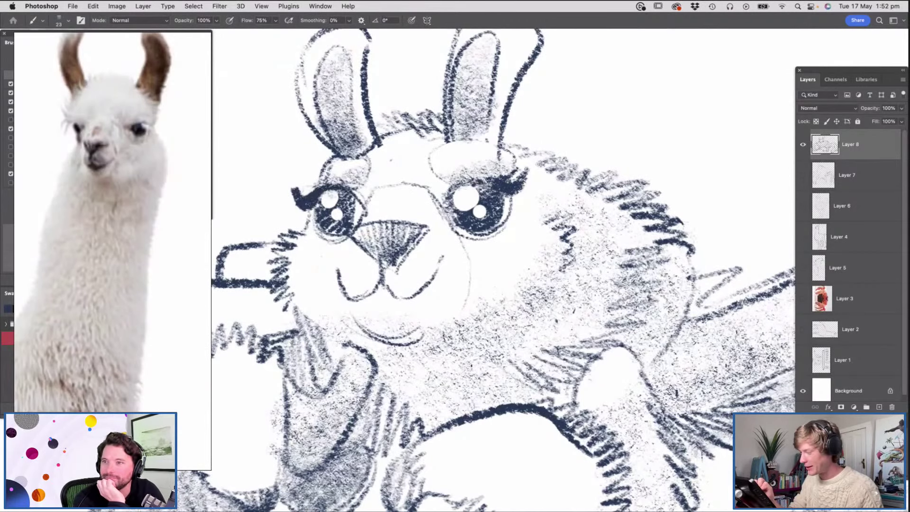
Darken the far brow's outline and erase the grey shading inside the brows to leave them white
key("z")
mouse_move(509, 190)
left_mouse_down()
mouse_move(466, 194)
mouse_move(544, 169)
mouse_move(530, 187)
left_mouse_up()
key("b")
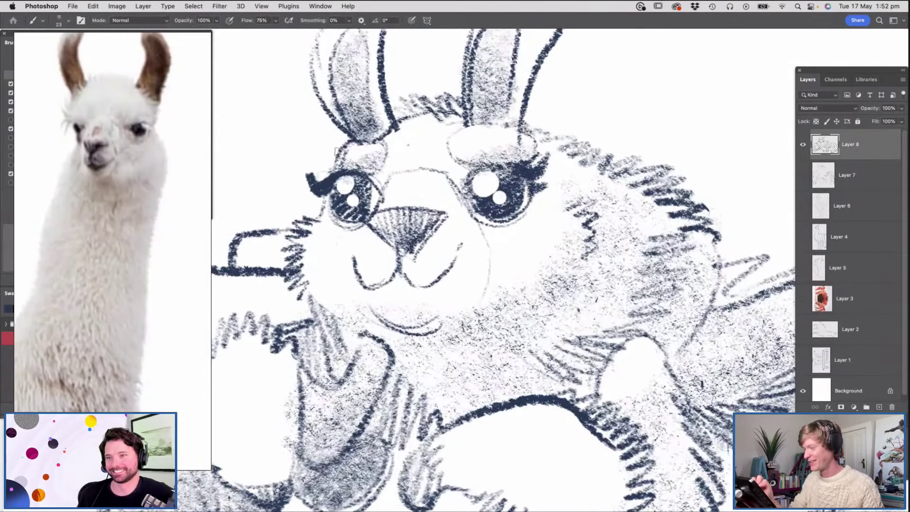
key("e")
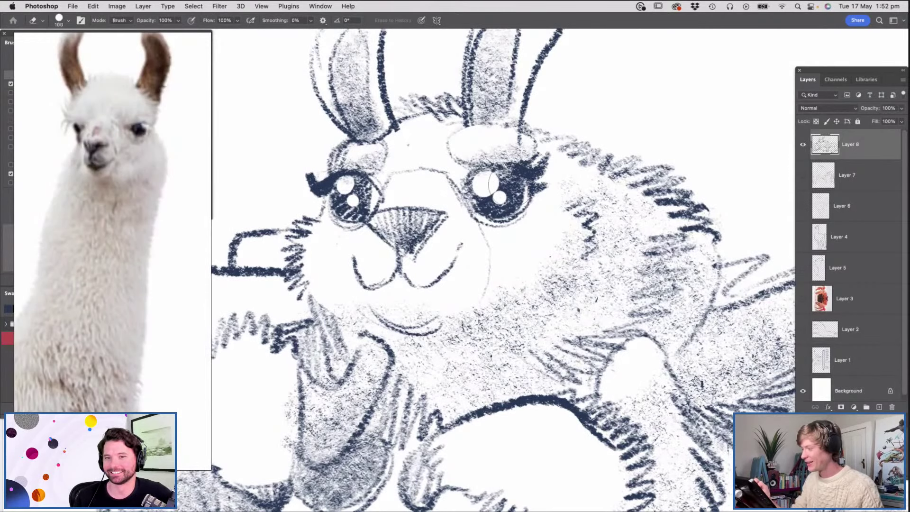
left_click_drag(472, 162, 521, 160)
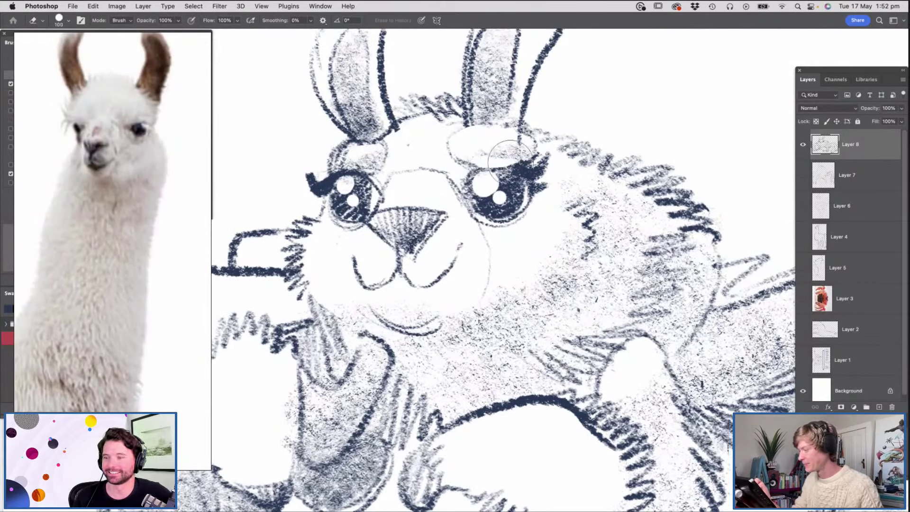
mouse_move(337, 164)
left_mouse_down()
mouse_move(368, 165)
mouse_move(365, 269)
mouse_move(328, 284)
left_mouse_up()
Erase the upper part of the triangular nose and redraw it as a narrower Y-shaped llama nose with a muzzle line
key("z")
mouse_move(443, 238)
left_mouse_down()
mouse_move(418, 244)
mouse_move(443, 235)
left_mouse_up()
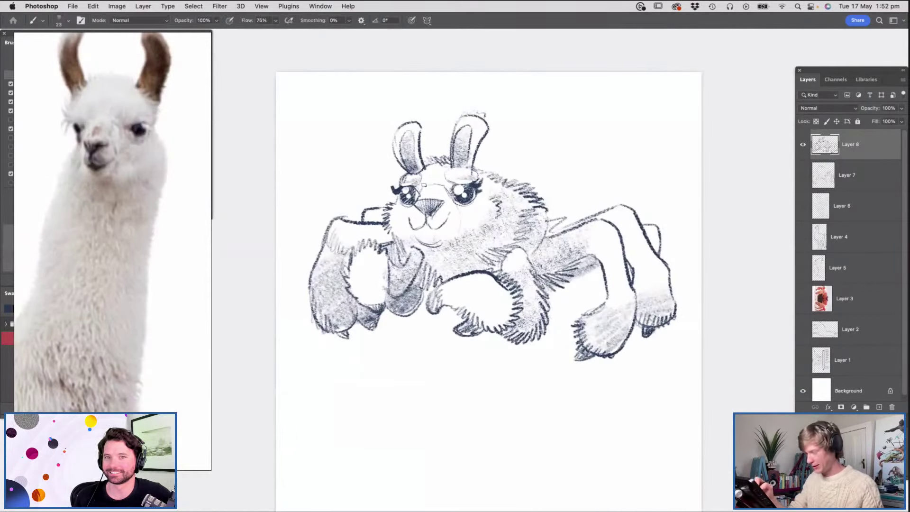
left_click_drag(413, 219, 444, 214)
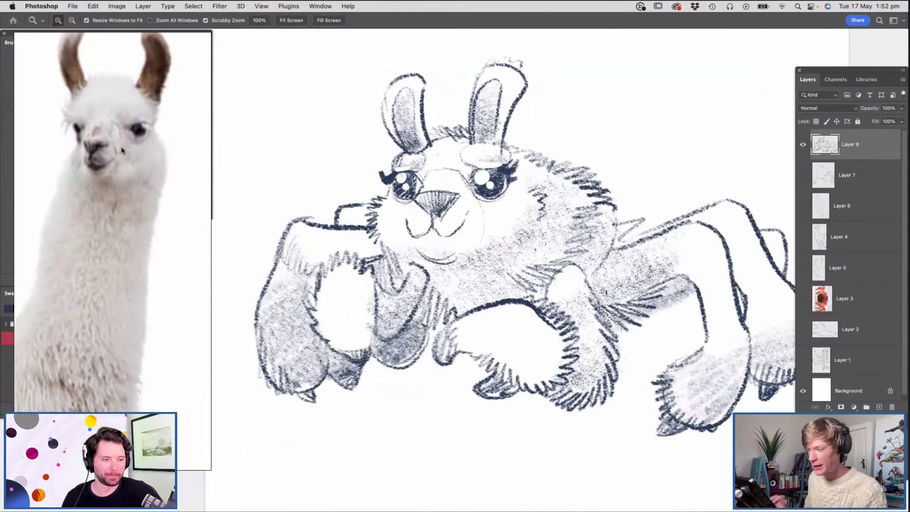
scroll(89, 144, "up", 5)
scroll(125, 143, "down", 3)
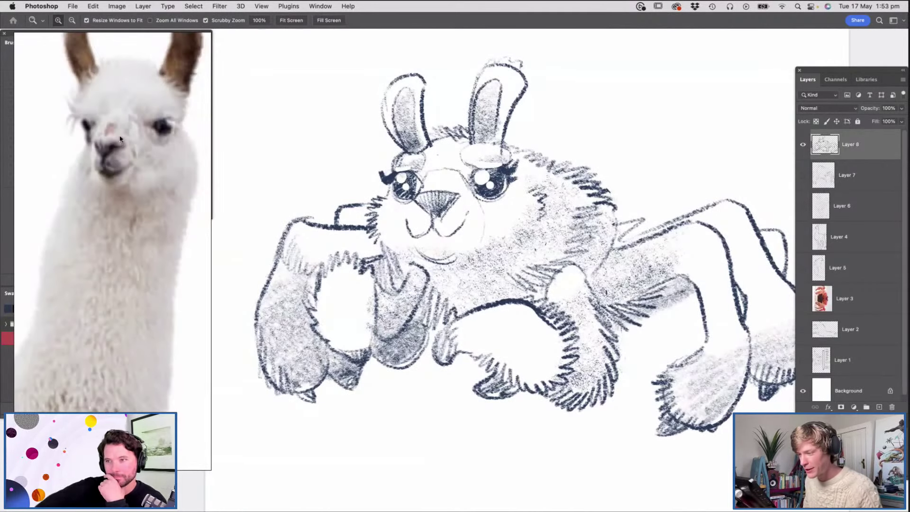
key("b")
key("z")
left_click_drag(427, 205, 443, 197)
key("e")
key("b")
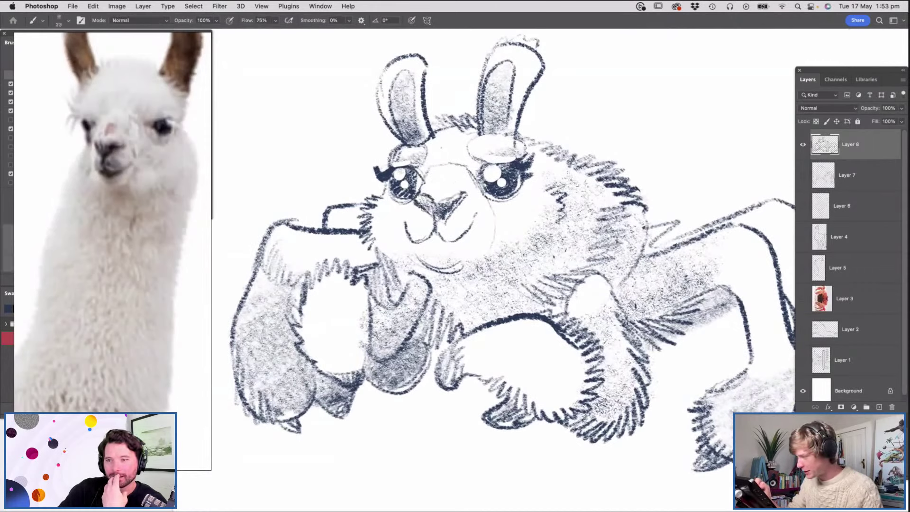
left_click_drag(412, 213, 408, 227)
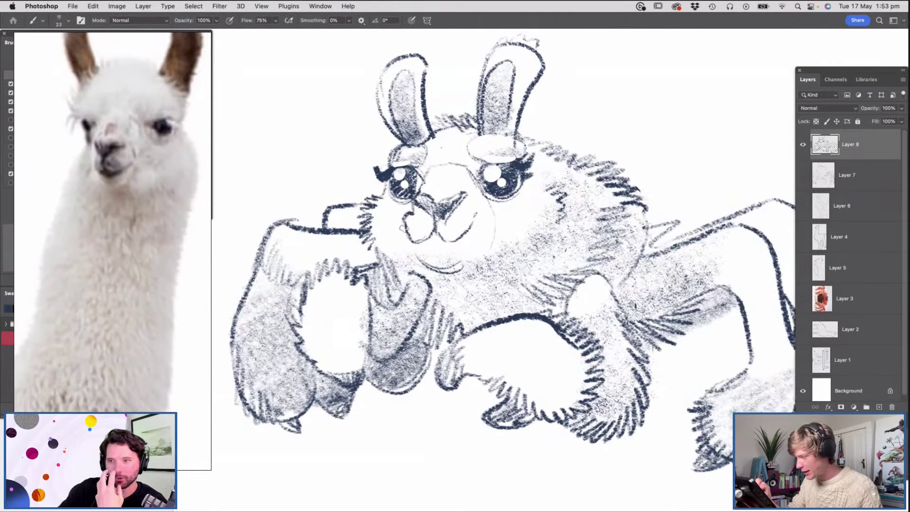
Lasso the nose and mouth area, free-transform it and clear the selection
key("z")
left_click_drag(492, 206, 450, 218)
mouse_move(481, 192)
left_mouse_down()
mouse_move(504, 207)
mouse_move(515, 194)
mouse_move(476, 180)
mouse_move(471, 224)
mouse_move(497, 197)
mouse_move(468, 187)
mouse_move(437, 199)
mouse_move(452, 220)
mouse_move(474, 208)
left_mouse_up()
key("l")
key("super+t")
key("Return")
key("super+d")
key("z")
Redraw the smile with heavier lines and a lower lip, add creases under the eyes, and shade the nose bridge
left_click_drag(517, 199, 538, 200)
key("b")
mouse_move(497, 173)
left_mouse_down()
mouse_move(523, 217)
mouse_move(568, 181)
left_mouse_up()
mouse_move(365, 198)
left_mouse_down()
mouse_move(401, 212)
mouse_move(378, 218)
mouse_move(390, 216)
mouse_move(497, 175)
mouse_move(401, 208)
mouse_move(410, 219)
mouse_move(405, 209)
mouse_move(400, 257)
mouse_move(442, 254)
mouse_move(445, 262)
mouse_move(425, 252)
mouse_move(443, 248)
mouse_move(429, 251)
mouse_move(457, 264)
mouse_move(417, 253)
mouse_move(447, 270)
mouse_move(441, 256)
mouse_move(458, 261)
mouse_move(501, 220)
left_mouse_up()
left_click_drag(392, 231, 389, 227)
key("super+space")
mouse_move(506, 218)
left_mouse_down()
mouse_move(468, 234)
mouse_move(397, 236)
mouse_move(465, 223)
left_mouse_up()
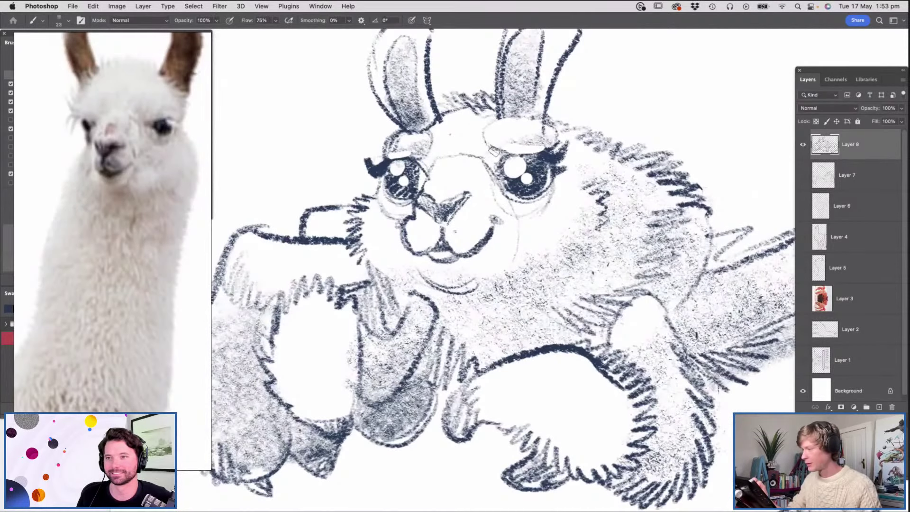
mouse_move(431, 158)
left_mouse_down()
mouse_move(424, 175)
mouse_move(430, 143)
left_mouse_up()
Add a new empty layer directly above the Background layer
key("super+space")
mouse_move(527, 175)
left_mouse_down()
mouse_move(510, 232)
mouse_move(466, 237)
left_mouse_up()
left_click_drag(622, 229, 668, 229)
left_click_drag(518, 229, 541, 237)
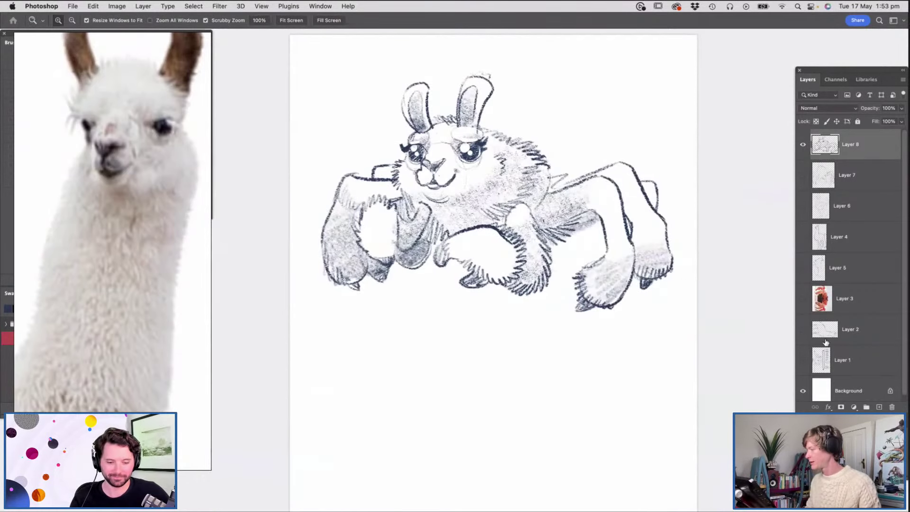
scroll(825, 351, "down", 1)
left_click(847, 383)
key("super+alt+shift+n")
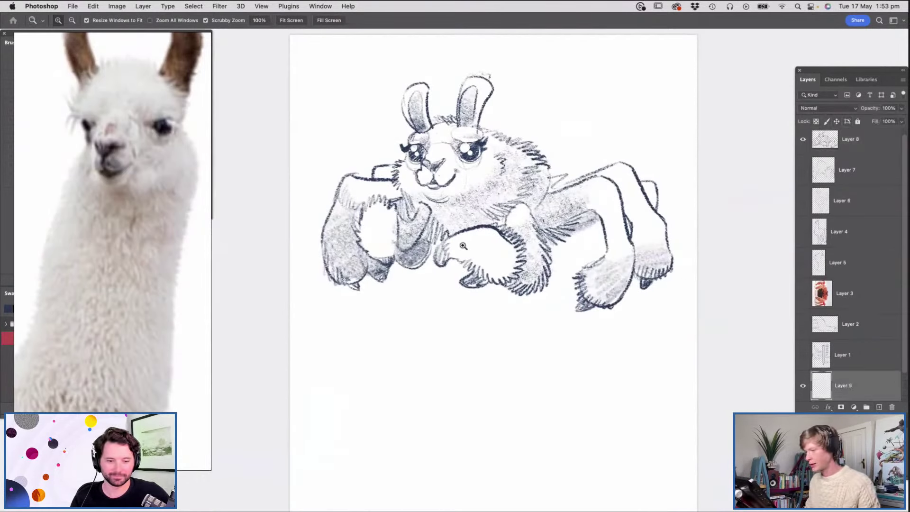
Move the llama reference out of the way and fill the new layer with a pale warm grey using the Paint Bucket
key("g")
right_click(350, 151)
left_click(352, 146)
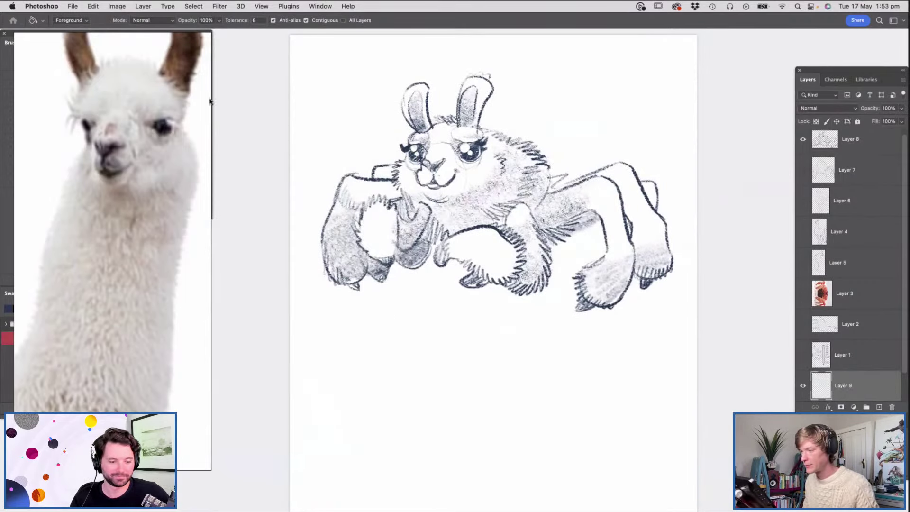
mouse_move(24, 38)
left_mouse_down()
mouse_move(33, 115)
mouse_move(187, 433)
left_mouse_up()
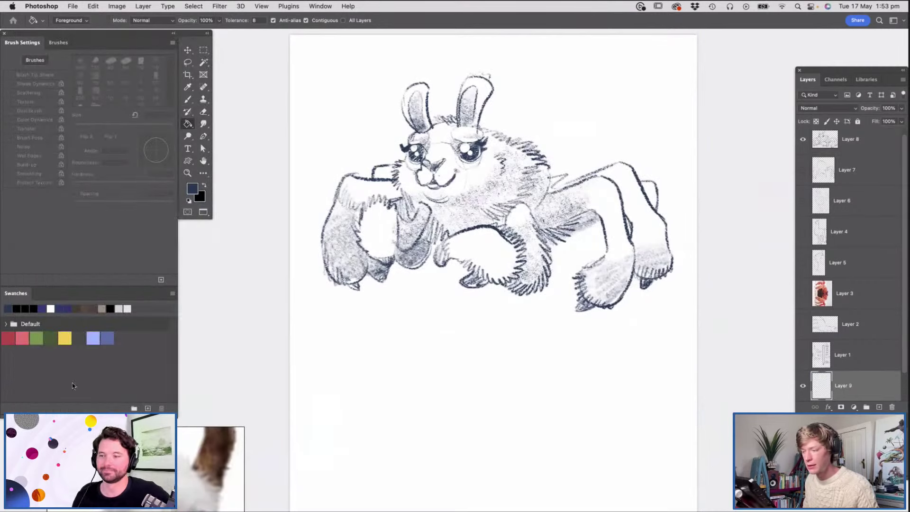
left_click(192, 190)
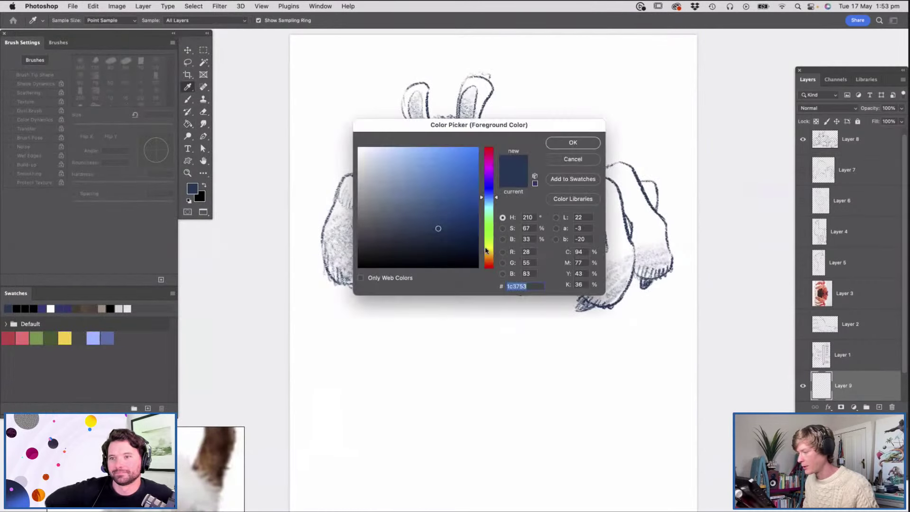
left_click(486, 248)
left_click(370, 170)
left_click(576, 145)
left_click(554, 144)
Lighten the background fill with Hue/Saturation, setting Lightness to about +38
left_click_drag(496, 229, 535, 189)
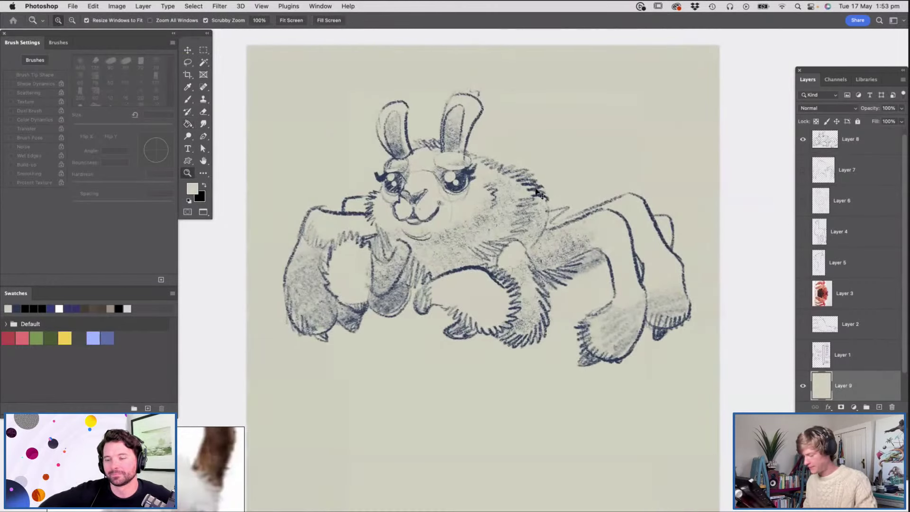
key("super+u")
left_click_drag(435, 229, 453, 228)
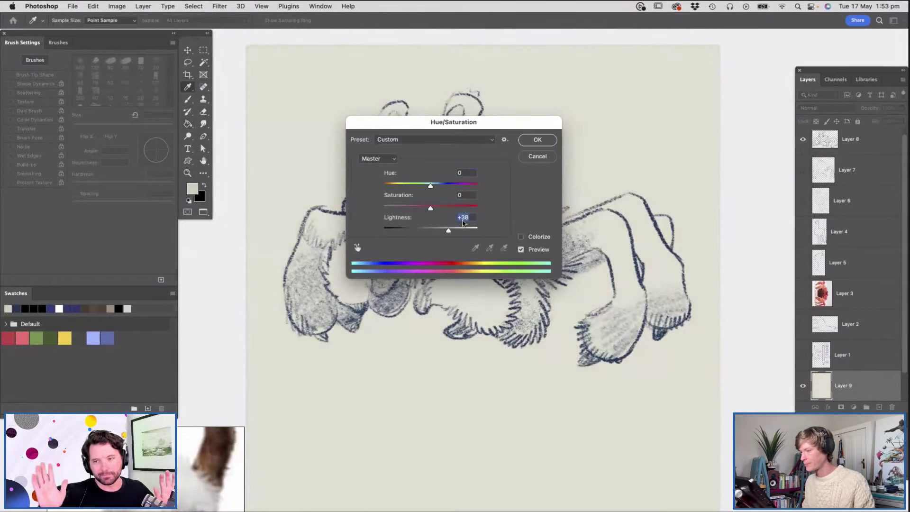
left_click(547, 144)
Accept the lightness adjustment and add a new empty layer between the line art on Layer 8 and Layer 7
left_click_drag(465, 164, 516, 167)
left_click_drag(455, 198, 492, 162)
left_click(841, 170)
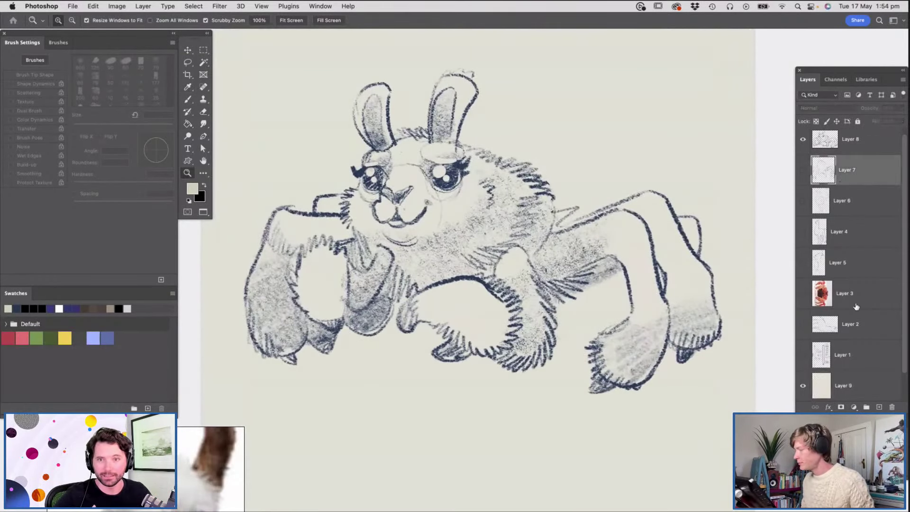
left_click(880, 407)
left_click_drag(435, 190, 444, 194)
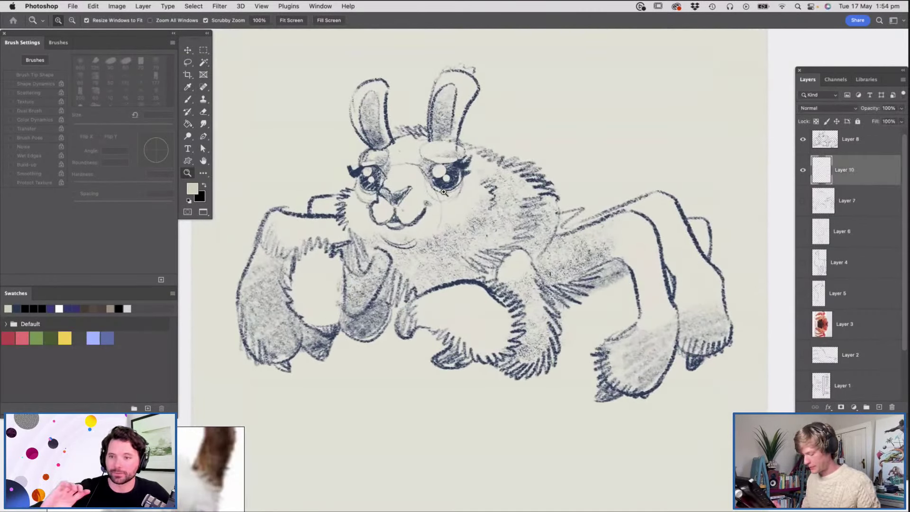
Paint the creature's larger ear and face in off-white on the new layer with a 92 px textured brush
key("b")
right_click(416, 164)
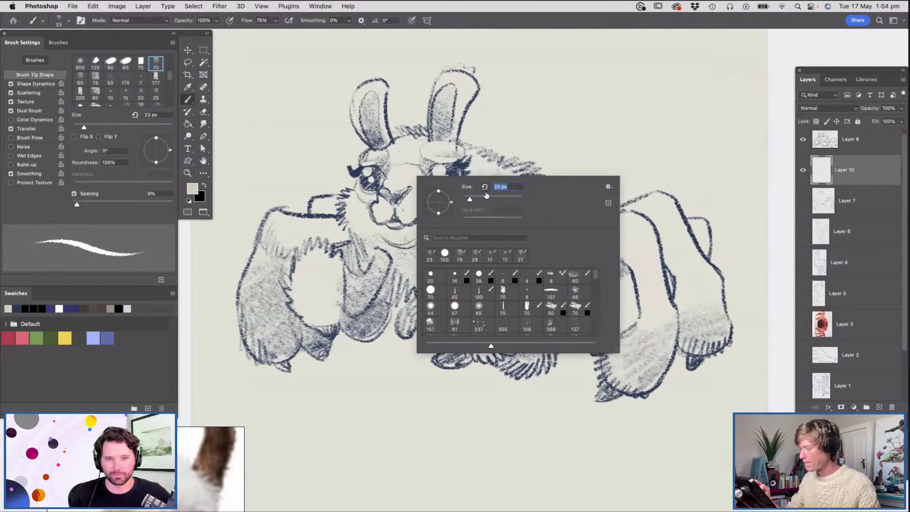
left_click_drag(484, 196, 490, 197)
left_click(516, 141)
left_click(193, 188)
left_click(361, 154)
left_click(558, 138)
mouse_move(445, 91)
left_mouse_down()
mouse_move(454, 91)
mouse_move(442, 81)
mouse_move(468, 78)
mouse_move(460, 94)
left_mouse_up()
mouse_move(437, 149)
left_mouse_down()
mouse_move(440, 171)
mouse_move(399, 164)
mouse_move(401, 205)
mouse_move(411, 206)
mouse_move(355, 201)
mouse_move(412, 225)
mouse_move(429, 194)
mouse_move(472, 188)
mouse_move(441, 217)
left_mouse_up()
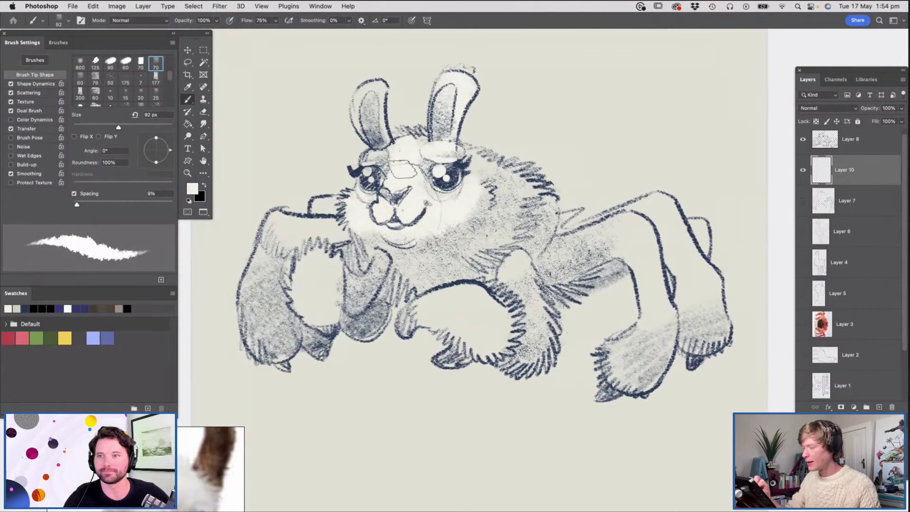
Paint off-white over the smaller ear, the pale patches of both front limbs and the upper back legs
left_click_drag(375, 82, 373, 92)
mouse_move(423, 305)
left_mouse_down()
mouse_move(484, 298)
mouse_move(483, 318)
mouse_move(470, 293)
mouse_move(478, 322)
mouse_move(518, 311)
mouse_move(498, 255)
left_mouse_up()
mouse_move(322, 265)
left_mouse_down()
mouse_move(315, 300)
mouse_move(308, 289)
left_mouse_up()
mouse_move(292, 232)
left_mouse_down()
mouse_move(324, 228)
mouse_move(280, 223)
mouse_move(327, 208)
left_mouse_up()
mouse_move(615, 231)
left_mouse_down()
mouse_move(657, 309)
mouse_move(577, 220)
left_mouse_up()
key("z")
left_click(576, 220)
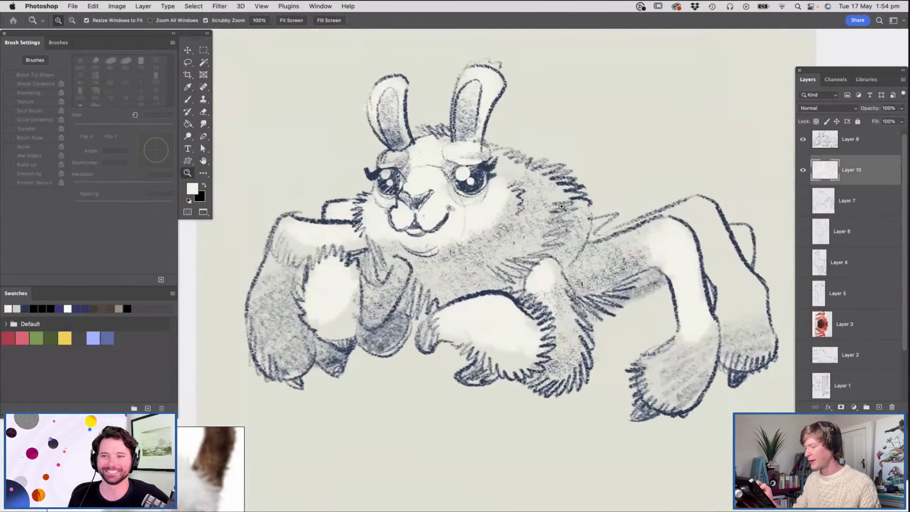
key("b")
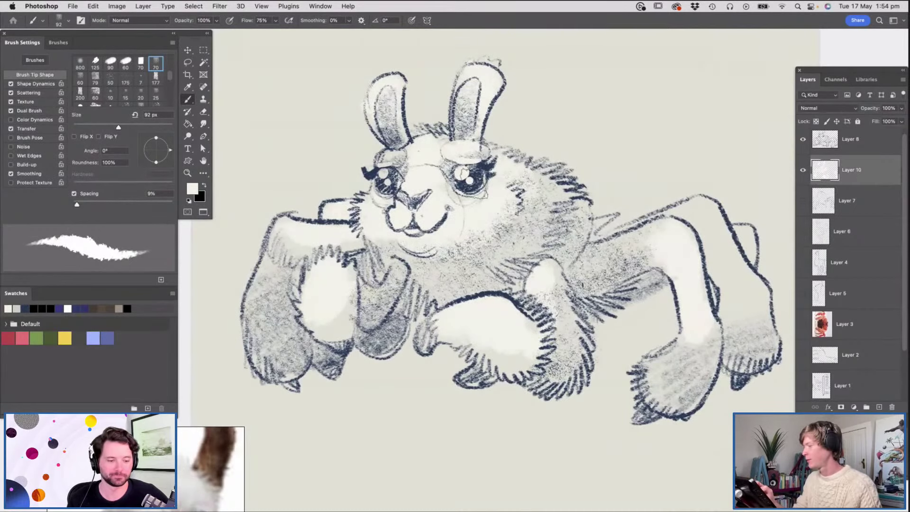
Set the foreground colour to pure white (#ffffff) and brighten the creature's forehead between the ears
key("n")
left_click(365, 156)
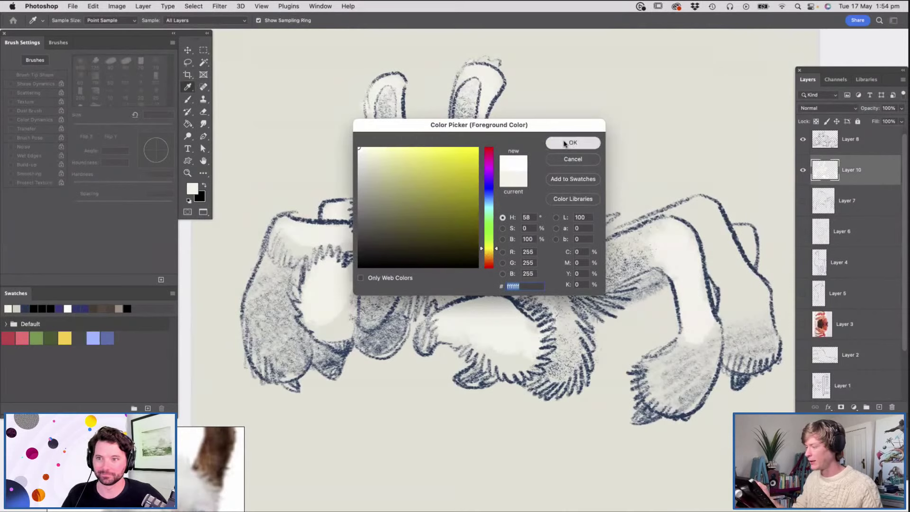
left_click(573, 142)
left_click_drag(392, 175, 430, 147)
key("z")
mouse_move(532, 206)
left_mouse_down()
mouse_move(505, 222)
mouse_move(529, 235)
left_mouse_up()
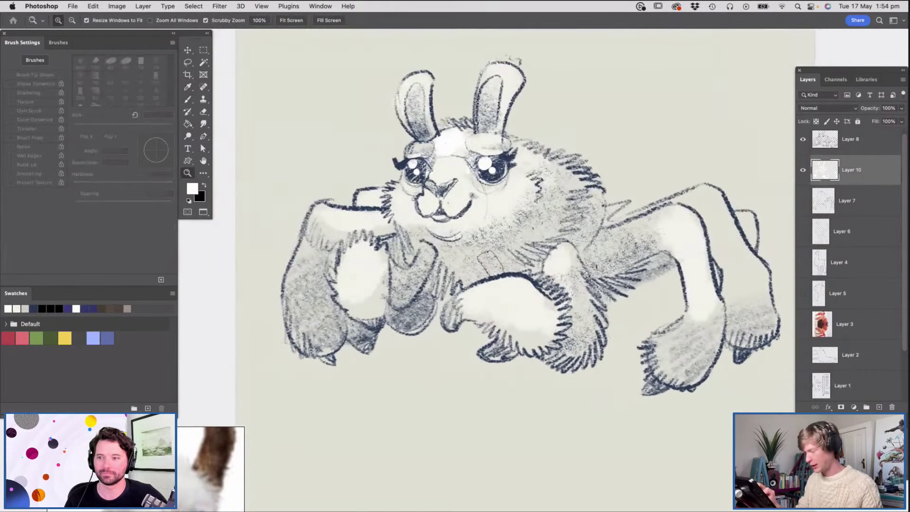
Add pure white highlights along the upper edges of the front limbs and back leg with a 30 px textured brush
key("b")
right_click(483, 264)
left_click(550, 349)
left_click(560, 249)
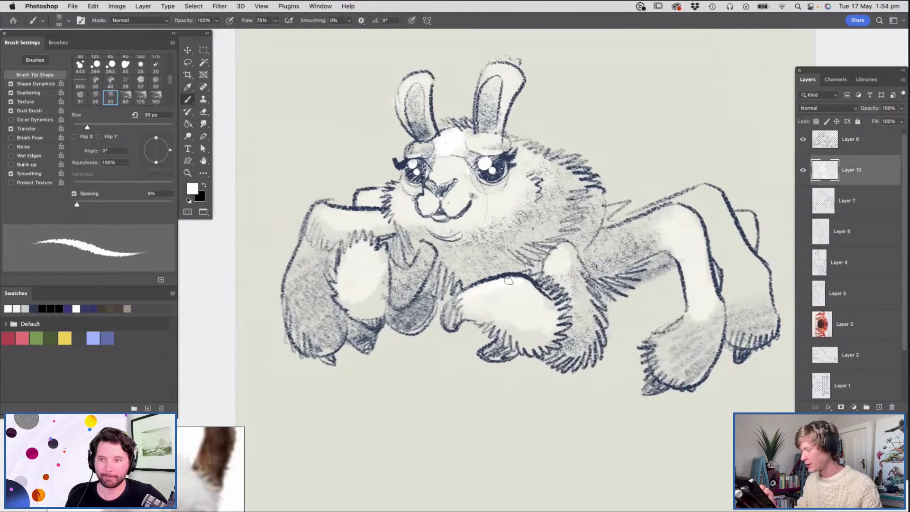
left_click_drag(674, 218, 686, 212)
left_click_drag(322, 207, 313, 213)
Merge the white paint on Layer 10 with the line art on Layer 8 into a single layer
key("z")
left_click_drag(426, 241, 410, 300)
left_click_drag(478, 191, 695, 222)
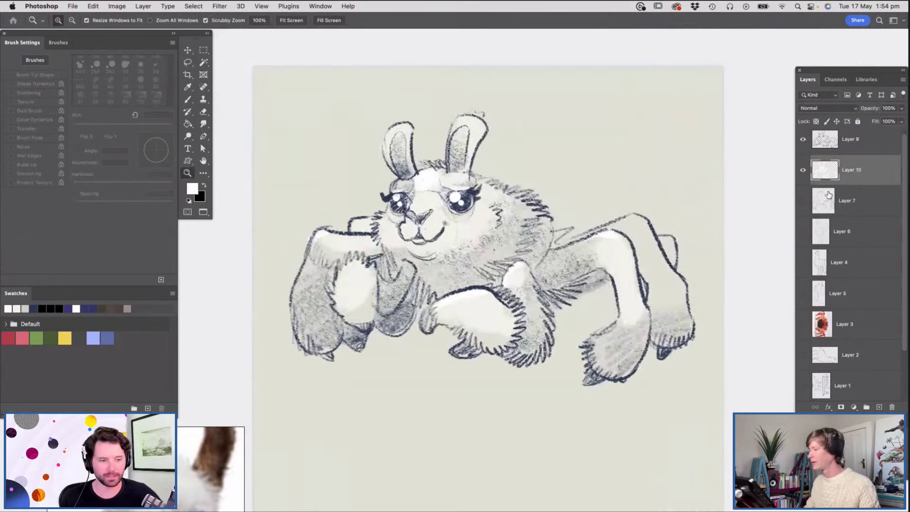
left_click_drag(533, 220, 562, 323)
left_click_drag(494, 175, 528, 291)
left_click_drag(494, 79, 503, 99)
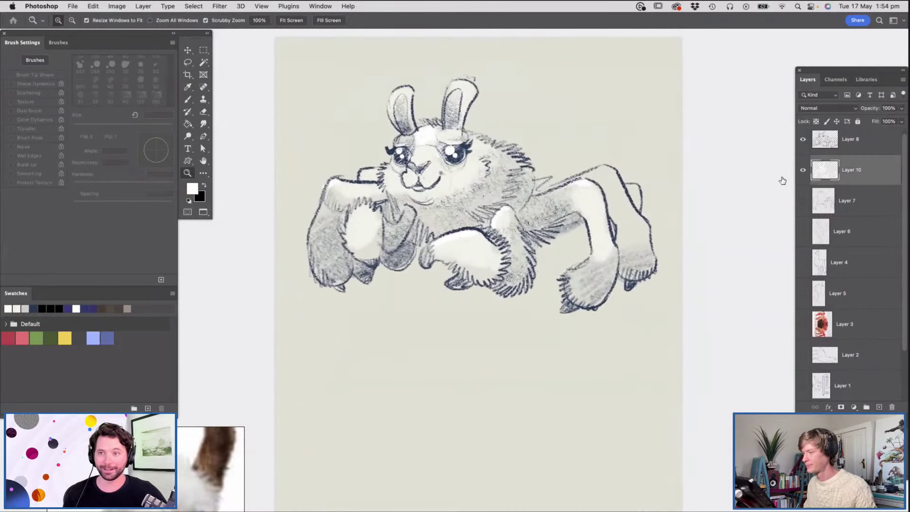
left_click(845, 149)
left_click(859, 176, "shift")
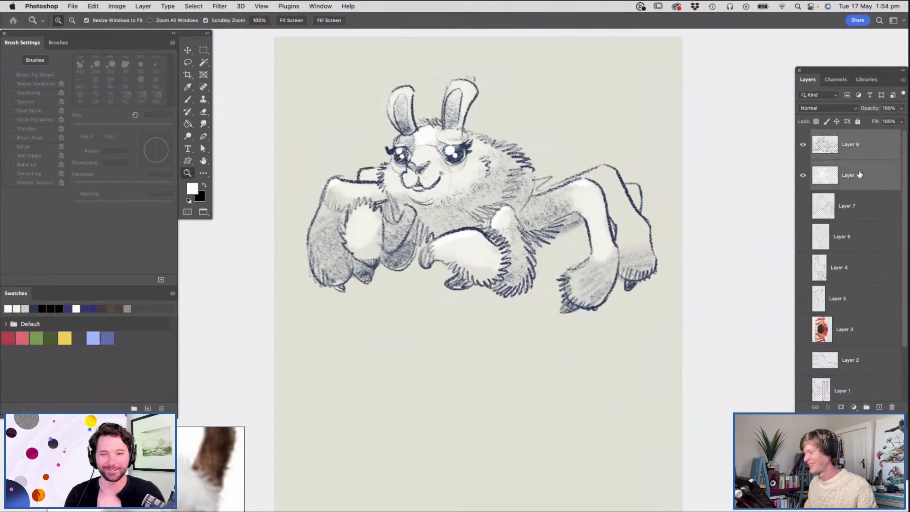
key("super+e")
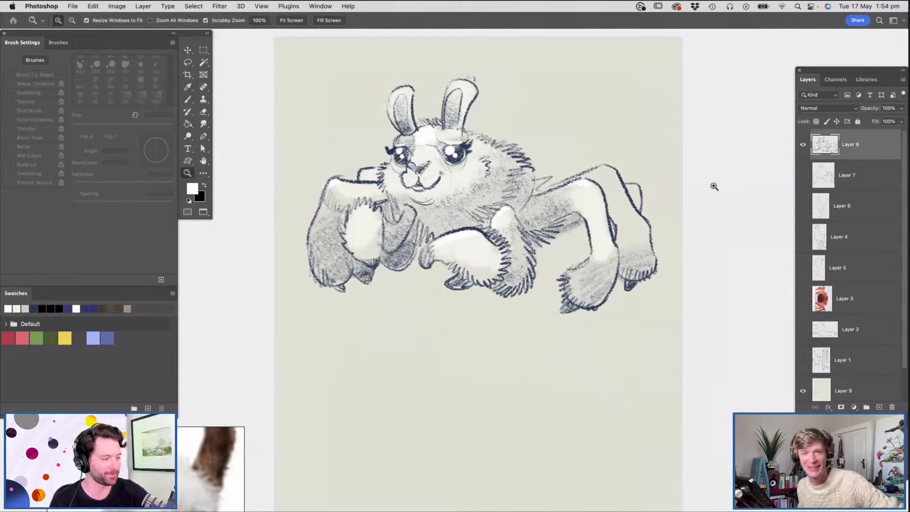
Review the earlier sketches on Layers 7, 6 and 4 with the finished creature hidden, and restore its visibility at the end
left_click(802, 144)
left_click(802, 175)
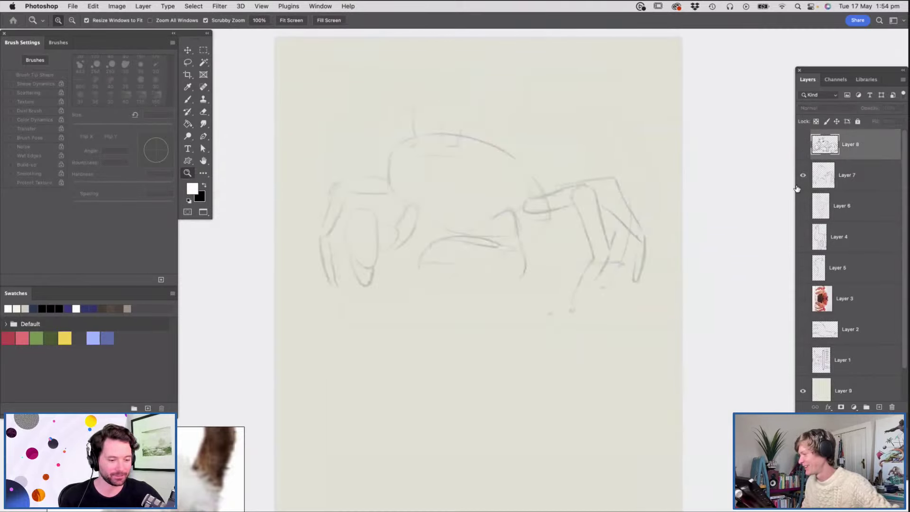
left_click(803, 174)
left_click(802, 206)
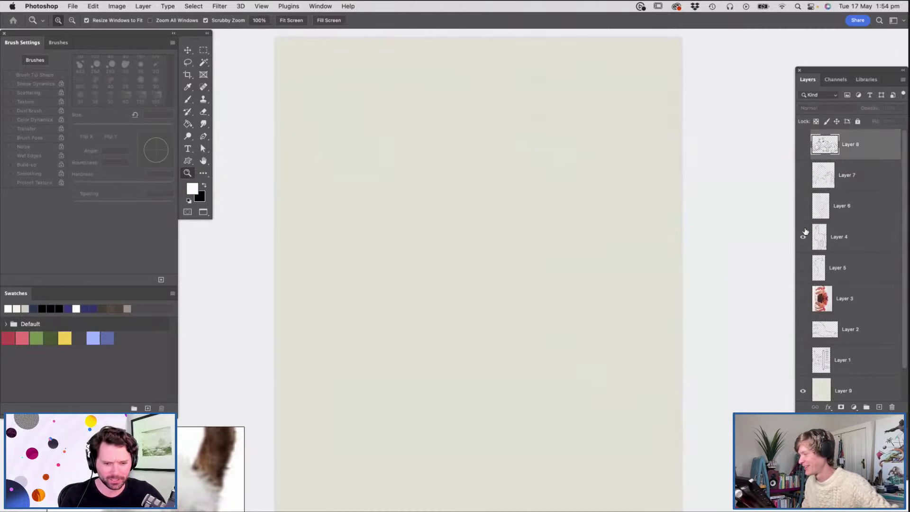
left_click(802, 206)
left_click(802, 236)
left_click_drag(495, 195, 506, 268)
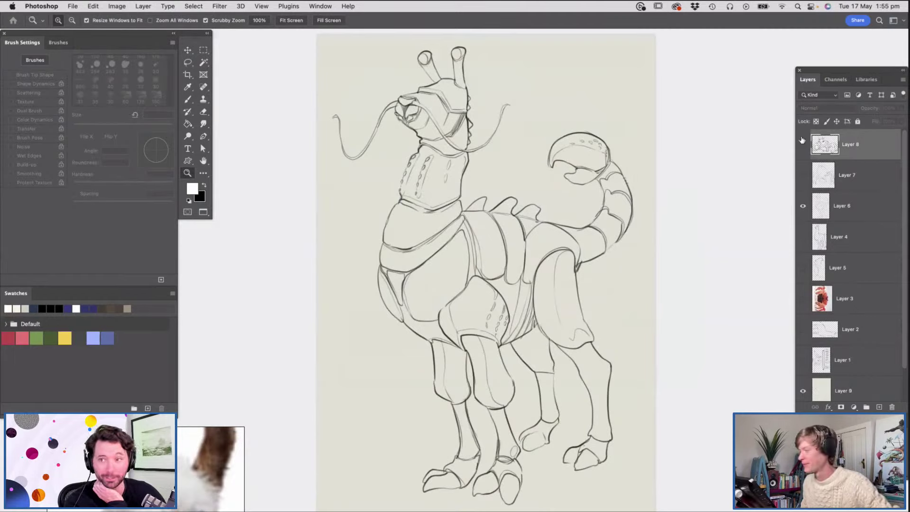
left_click(802, 206)
left_click(802, 144)
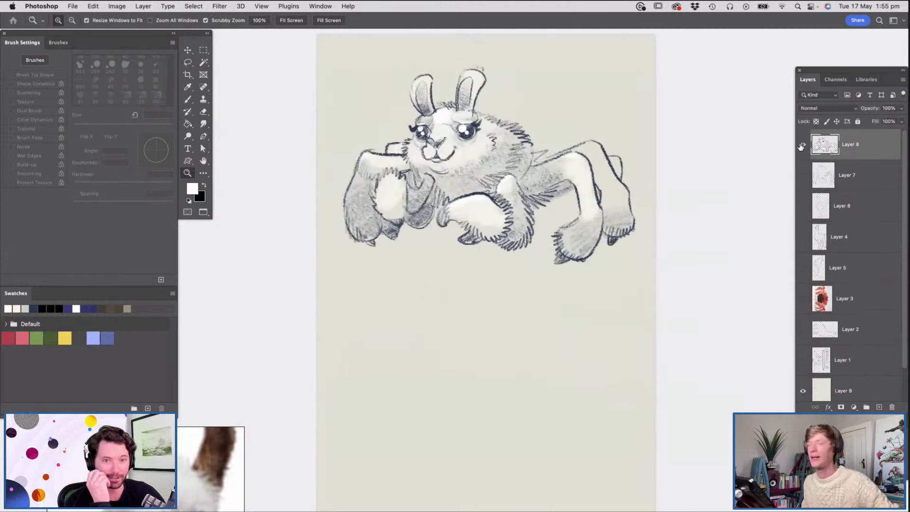